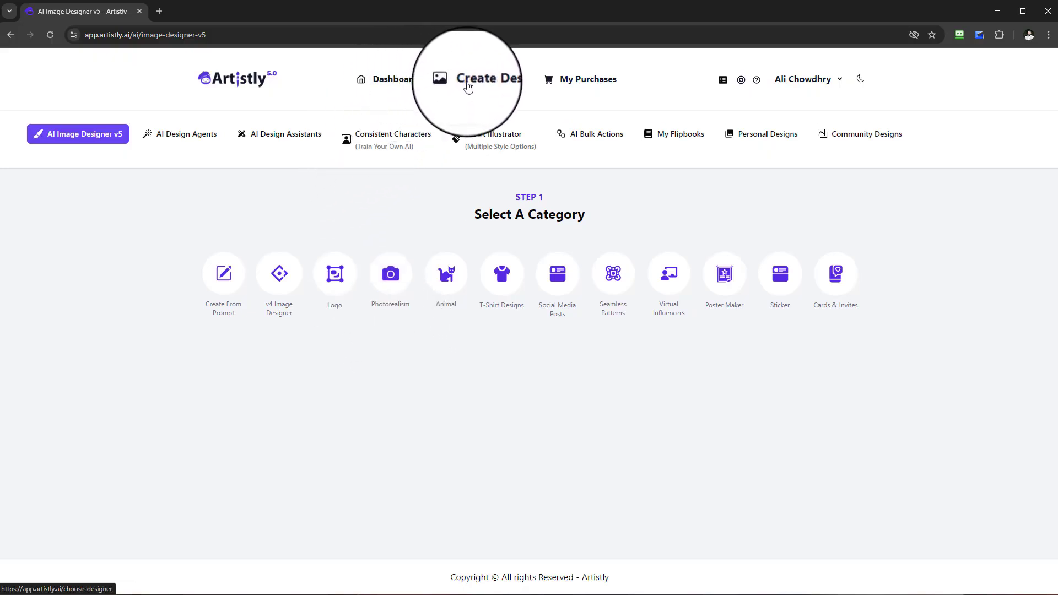
Step: Open the Consistent Characters tool and choose the Multi-consistent Characters category to reach the Character 1 and Character 2 uploads
click(370, 145)
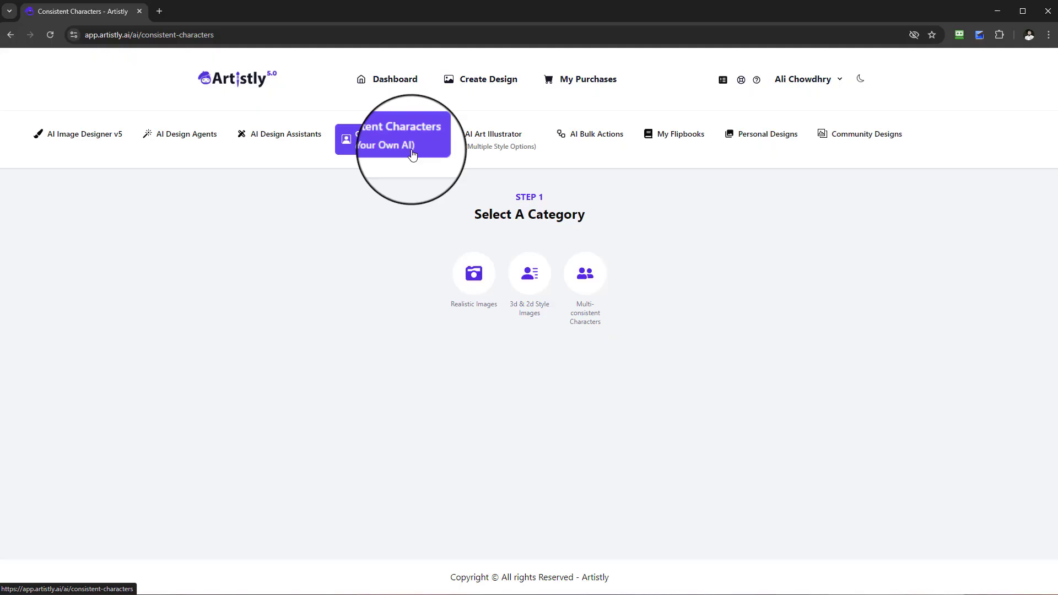
click(586, 283)
scroll(586, 284, up, 3)
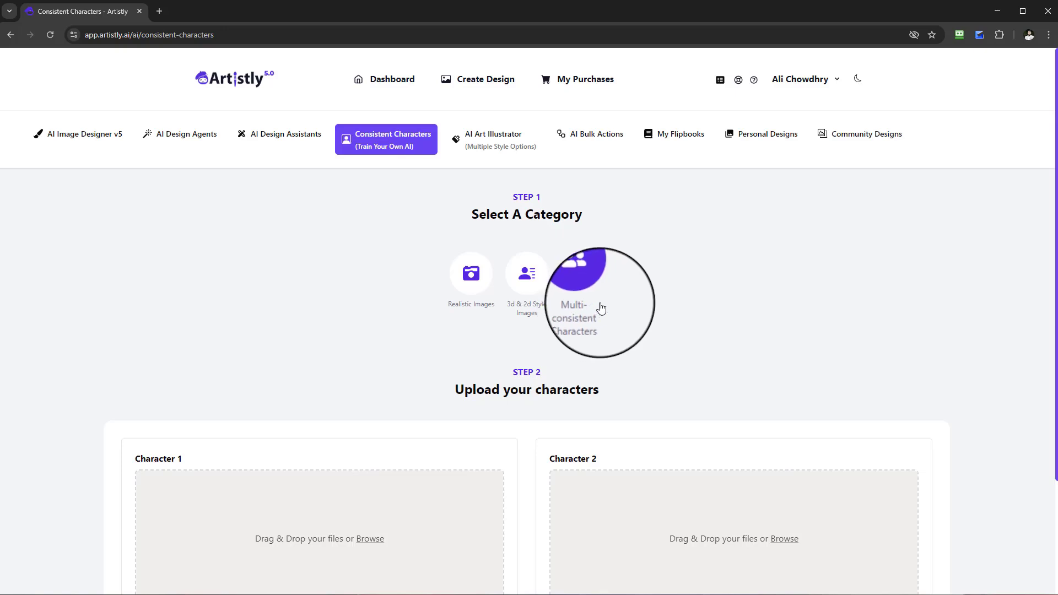
scroll(602, 322, down, 2)
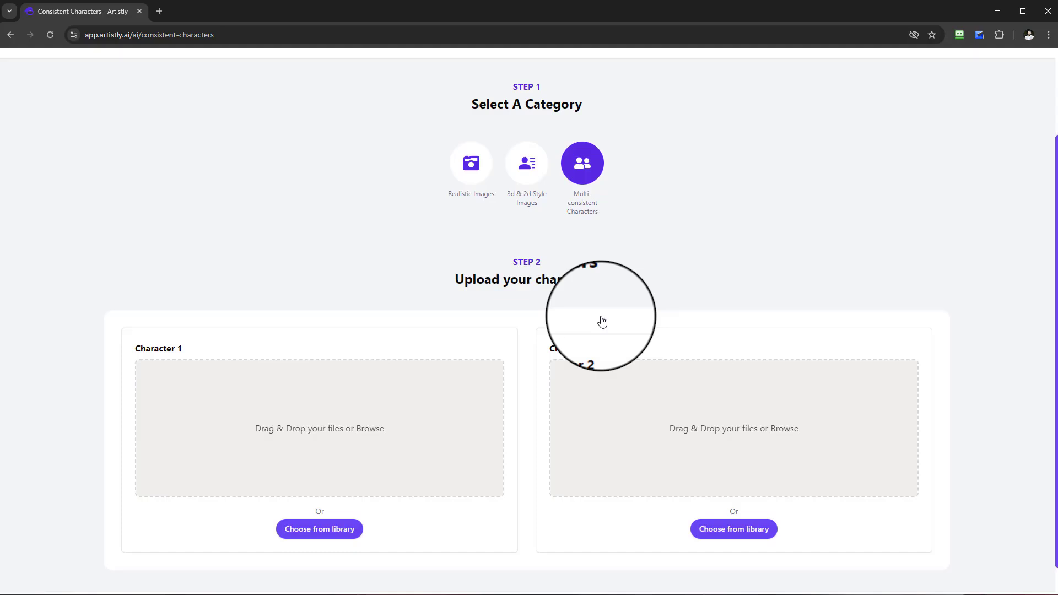
scroll(603, 321, down, 1)
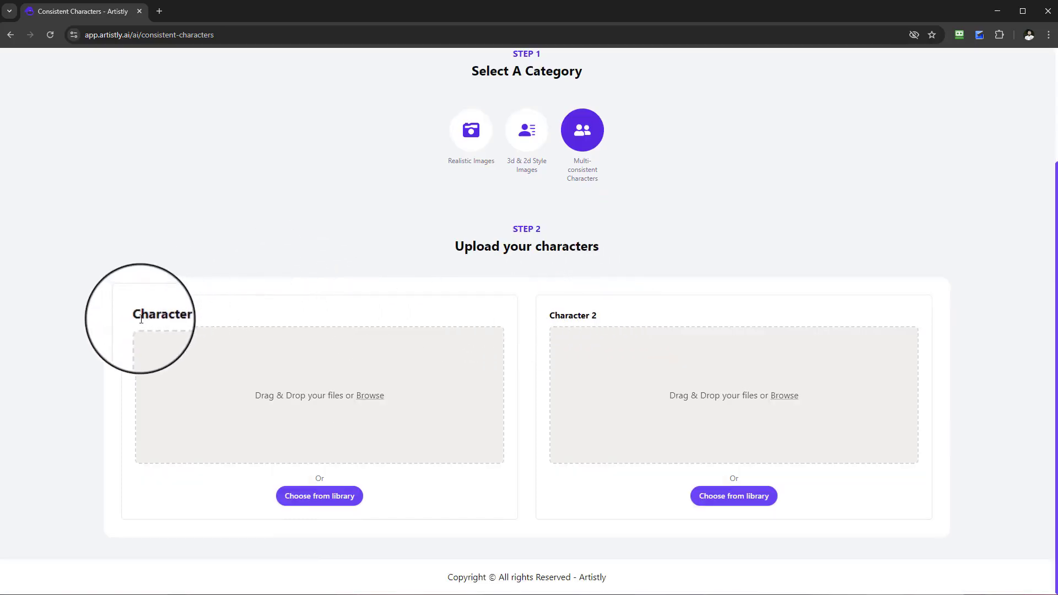
drag(137, 319, 189, 324)
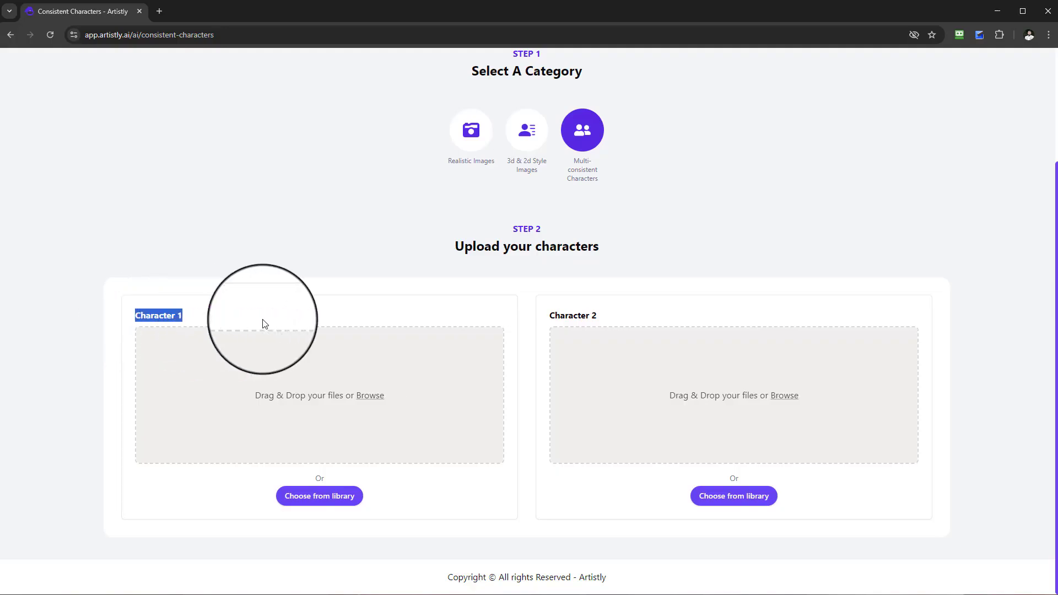
drag(554, 317, 599, 319)
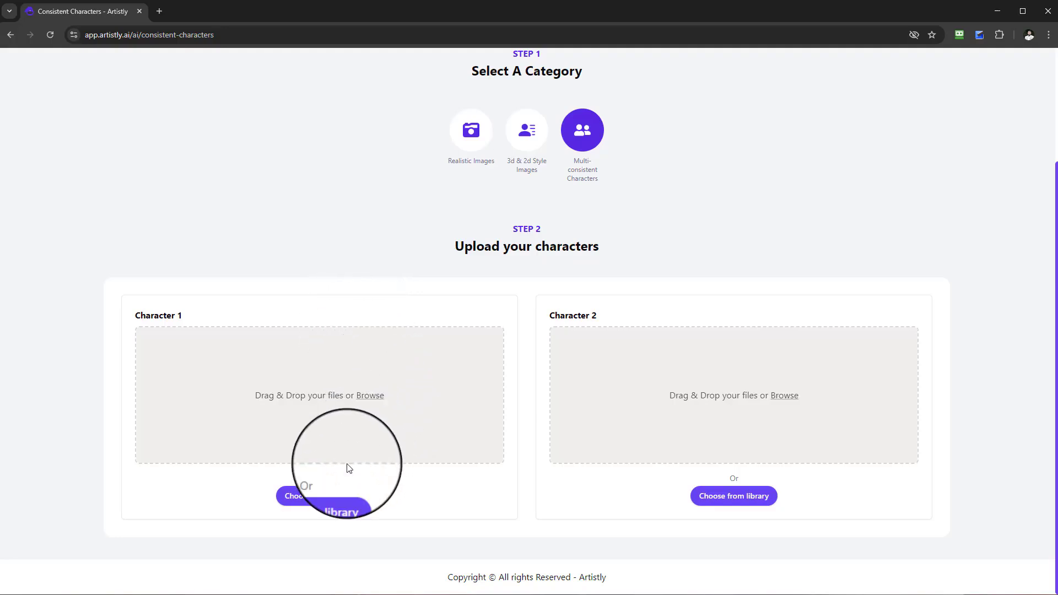
Step: Look over the saved images in the media library for Character 1 and close it without choosing one
click(333, 495)
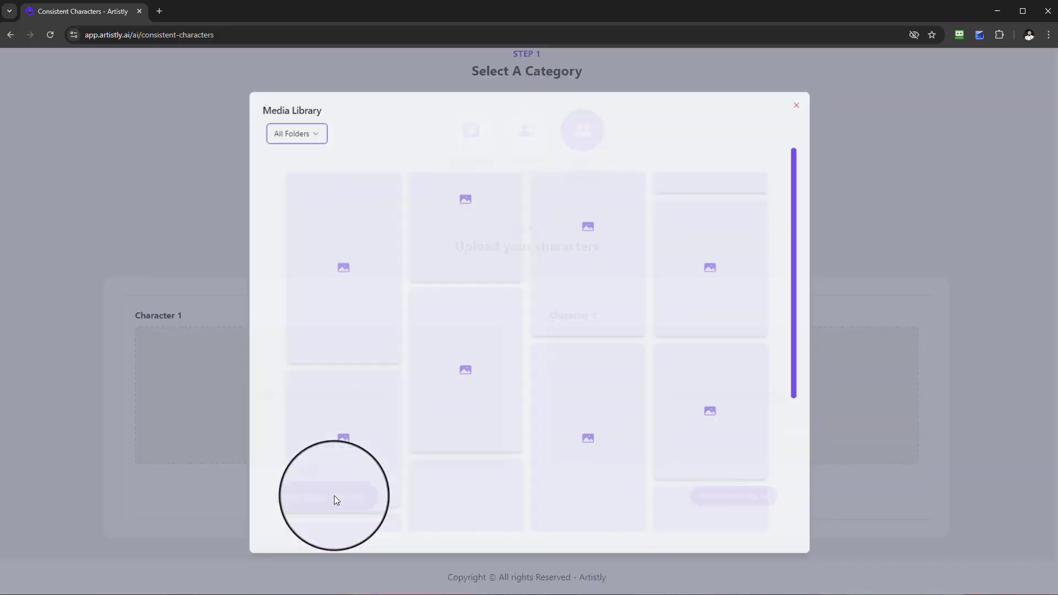
click(798, 102)
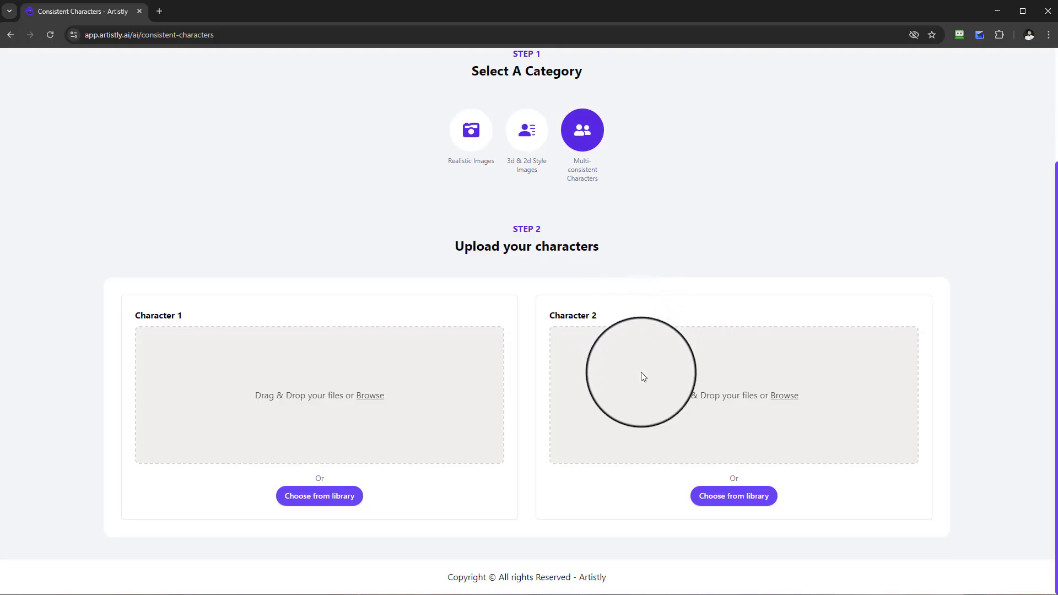
click(322, 497)
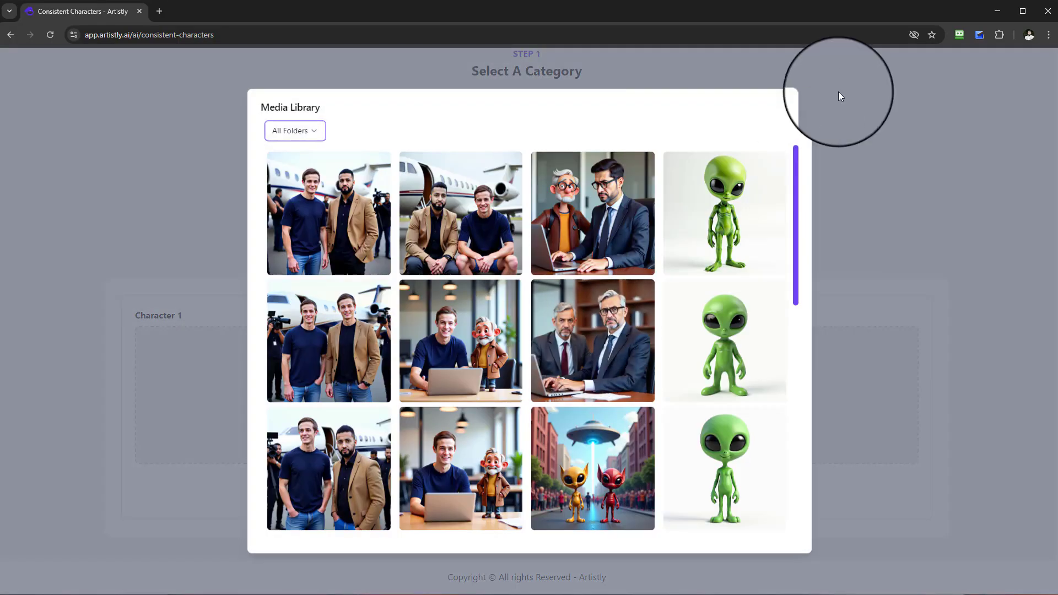
click(797, 105)
Step: Go to the Personal Designs gallery and load more of the older designs
scroll(689, 193, up, 3)
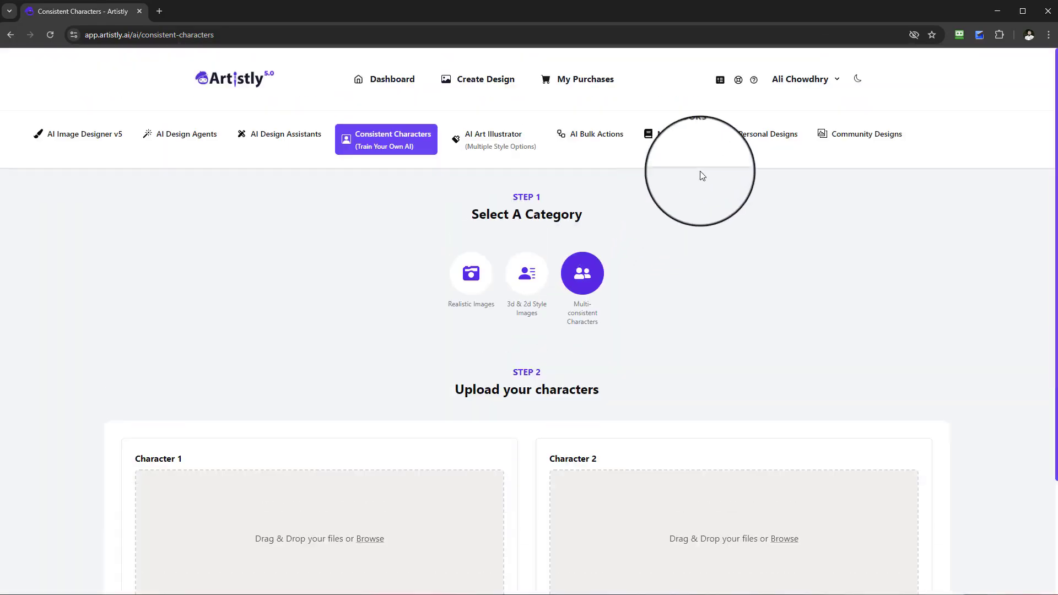
click(738, 142)
scroll(659, 355, down, 10)
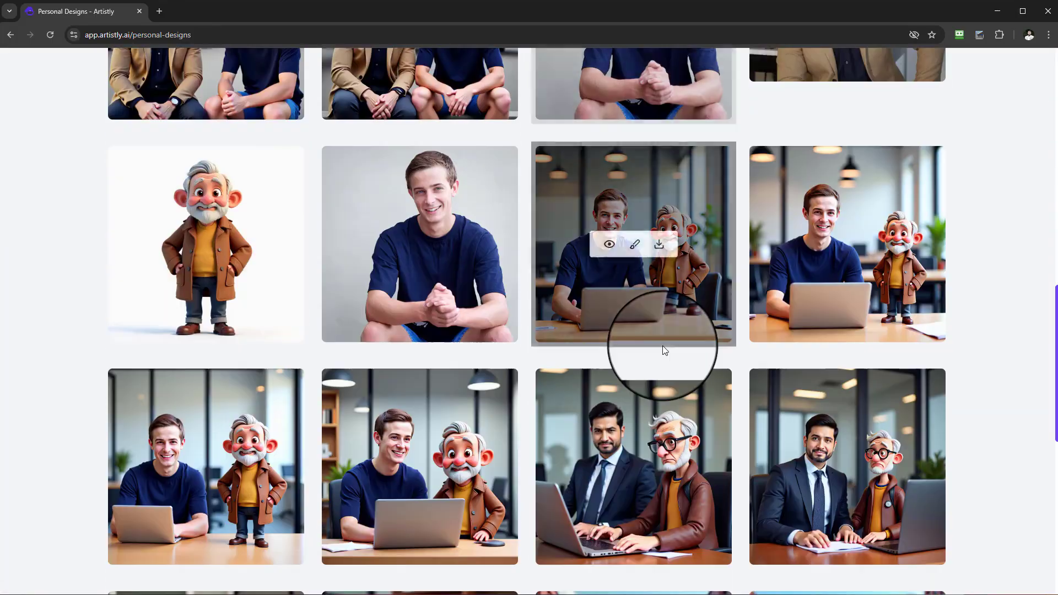
scroll(665, 350, down, 10)
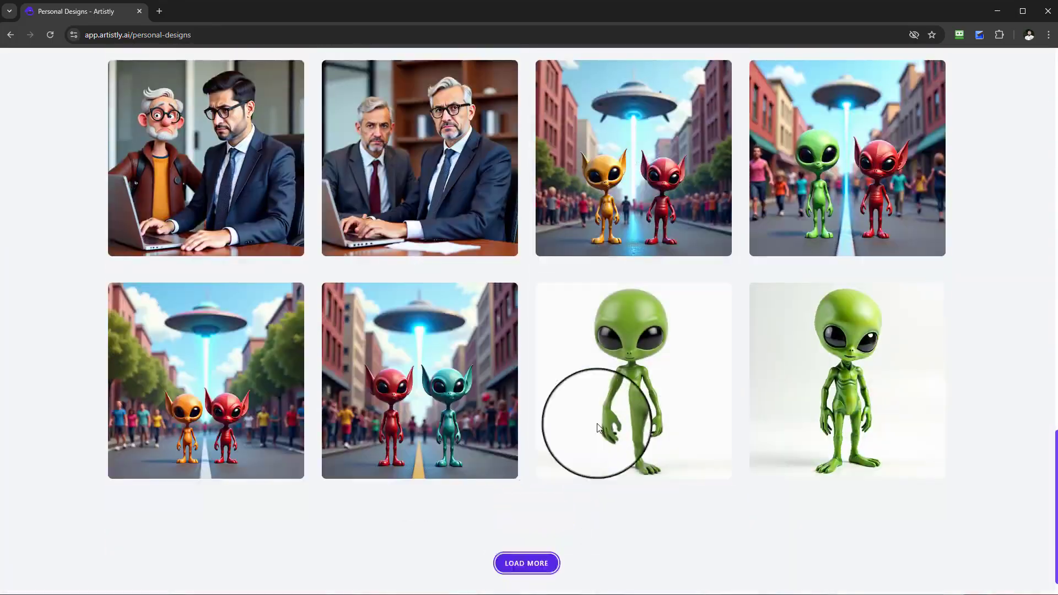
scroll(642, 362, down, 15)
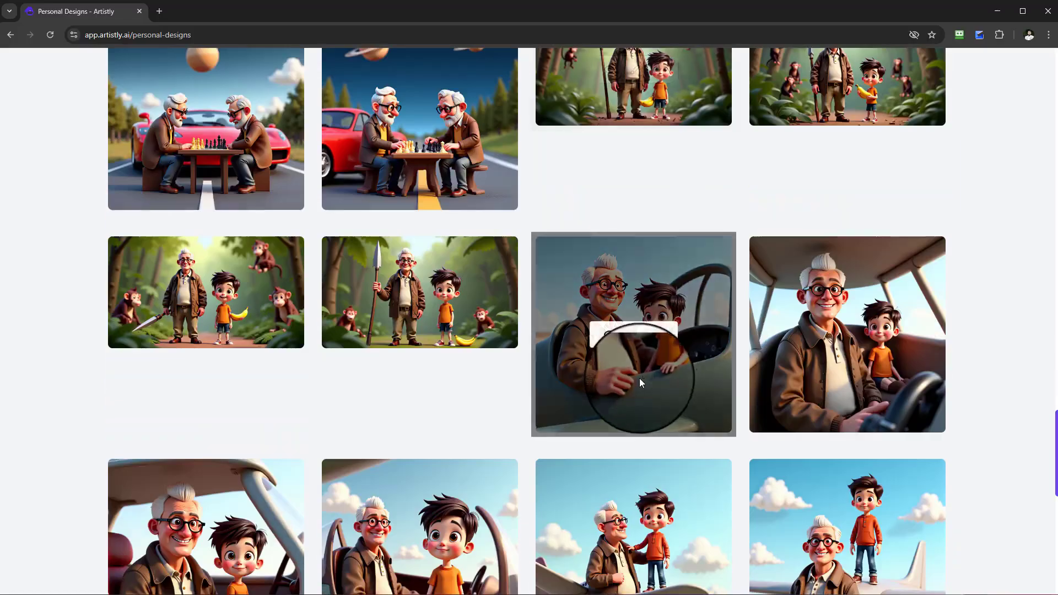
scroll(640, 380, down, 10)
click(528, 525)
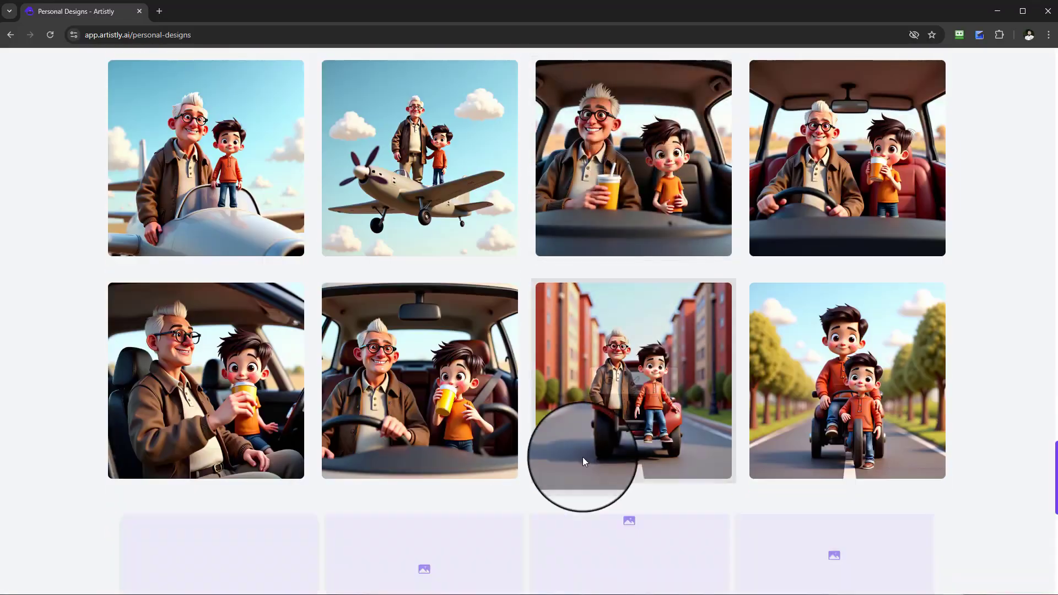
Step: Find the single cartoon portraits and view the design details of the elderly man in glasses and a brown jacket
scroll(584, 457, down, 11)
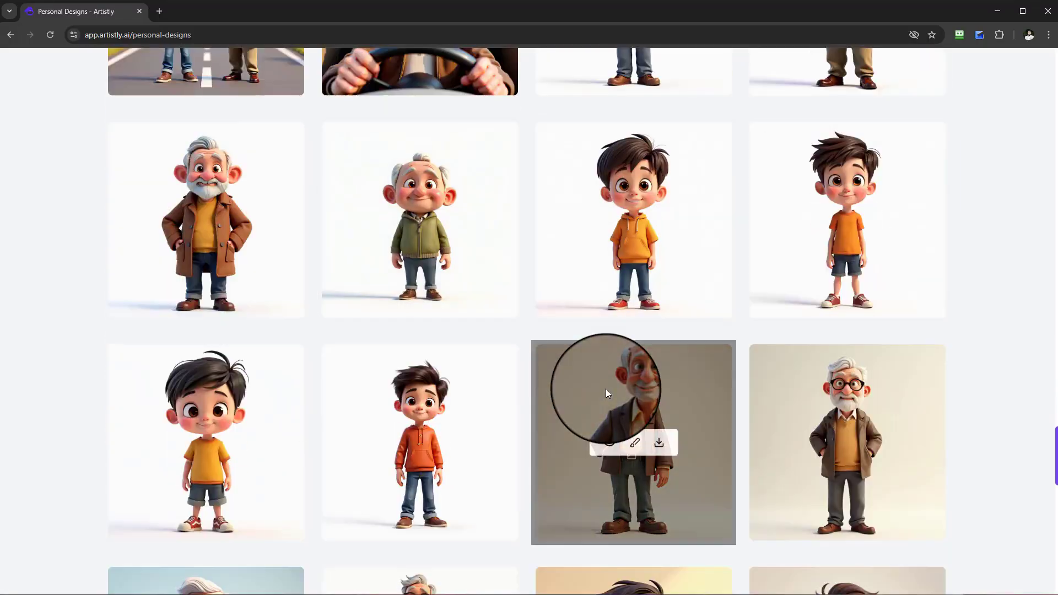
scroll(463, 364, down, 4)
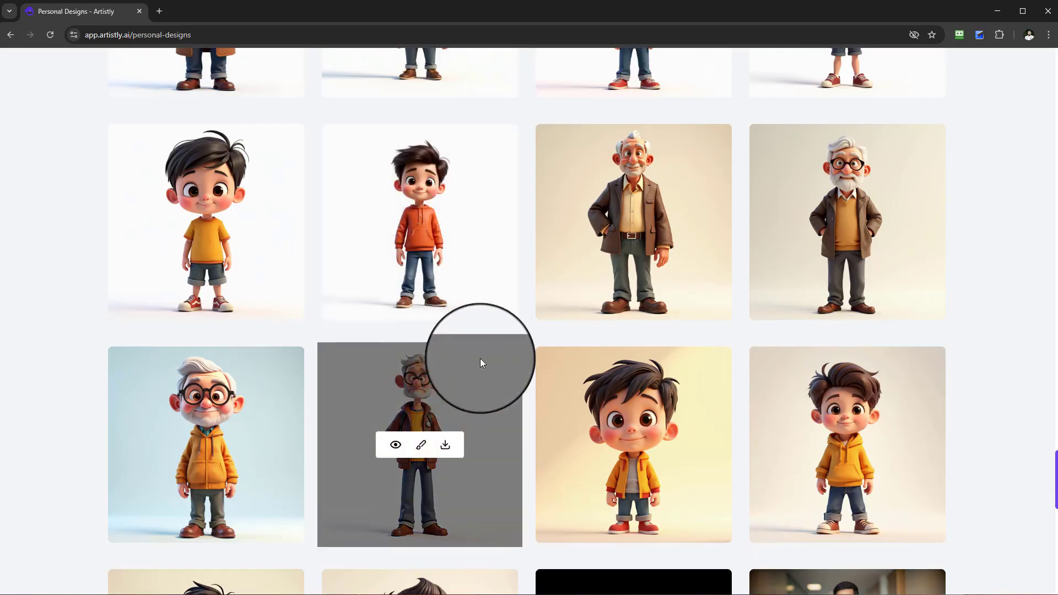
scroll(503, 364, down, 2)
scroll(504, 366, up, 3)
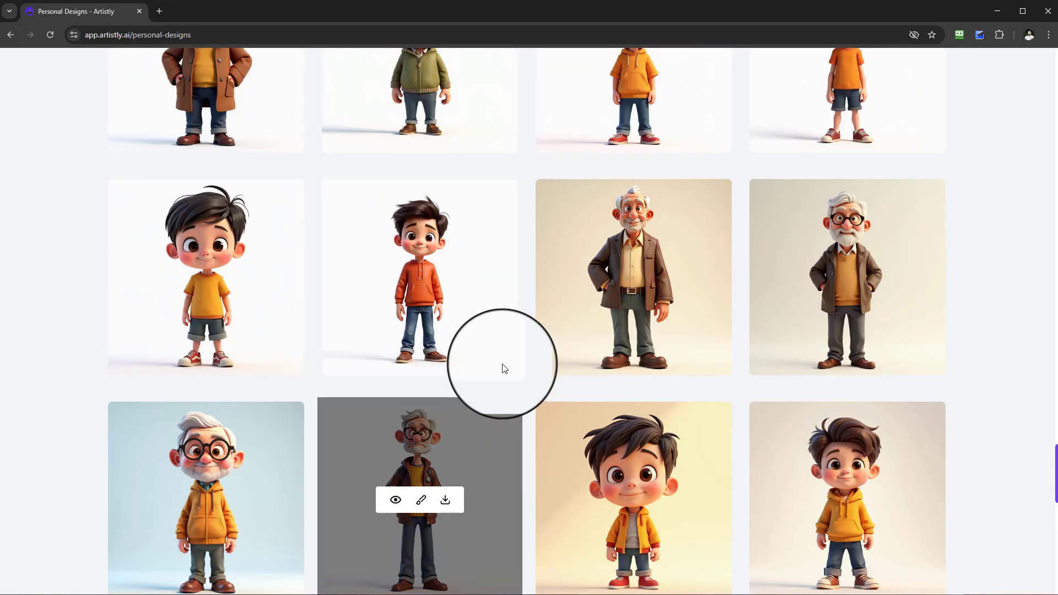
scroll(485, 353, up, 1)
scroll(776, 191, up, 2)
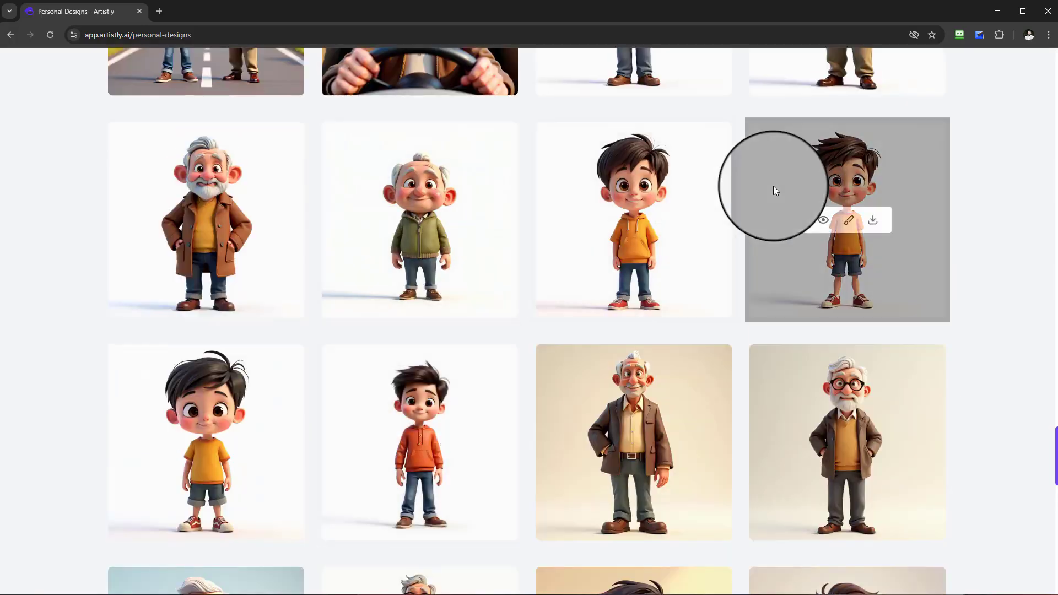
scroll(496, 358, up, 3)
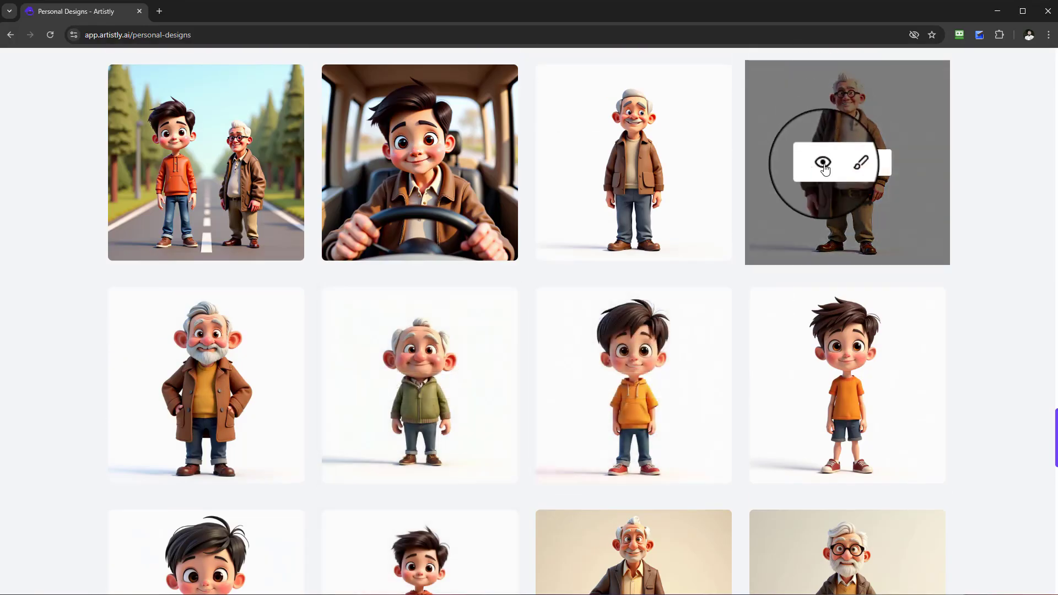
click(820, 161)
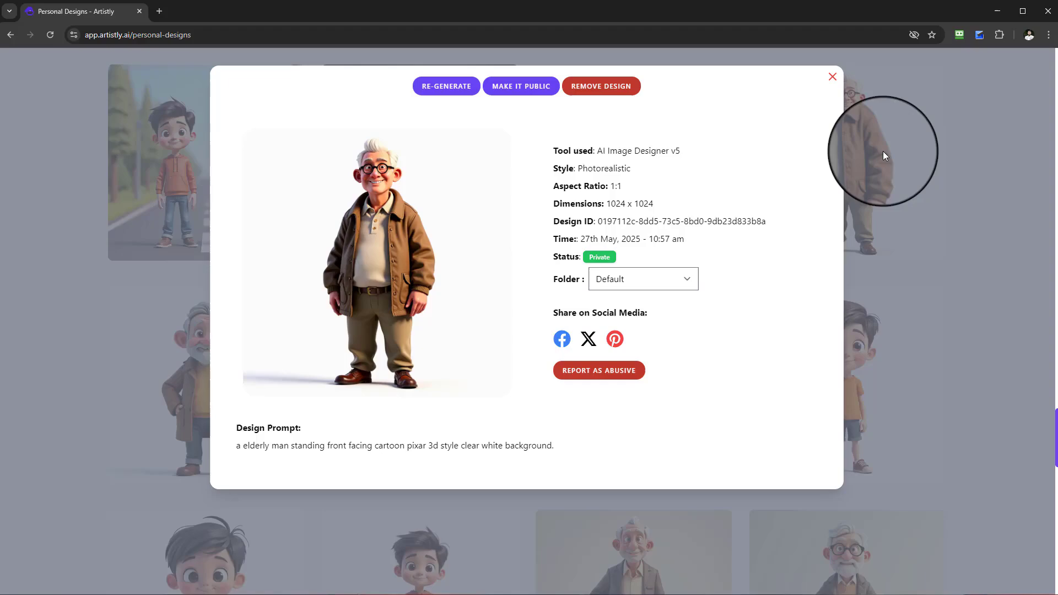
click(832, 77)
Step: Look back over the two-character scenes in the gallery and return to the single cartoon portraits
scroll(723, 301, up, 20)
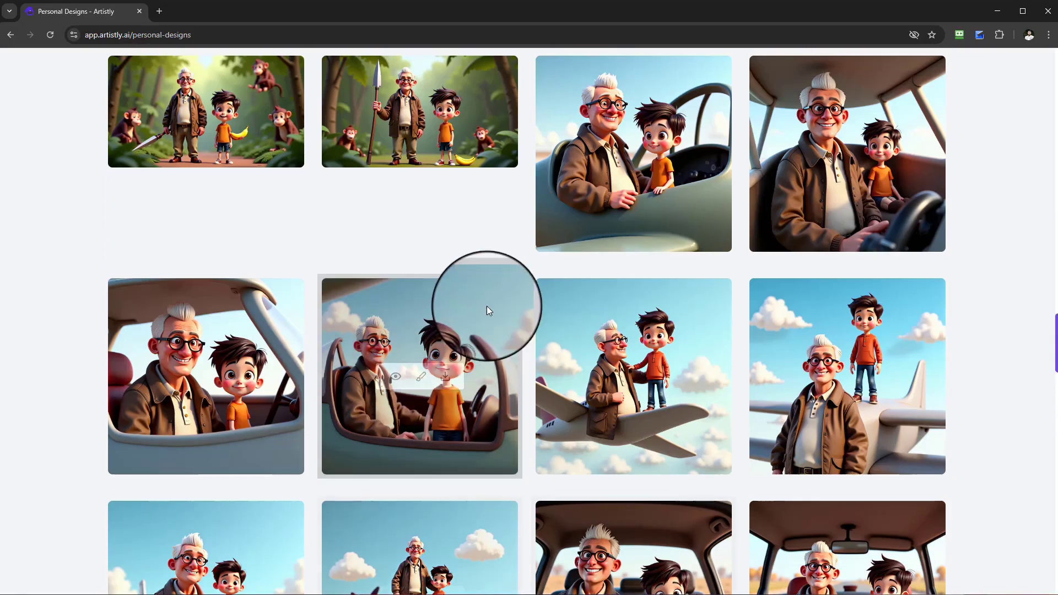
scroll(477, 297, up, 19)
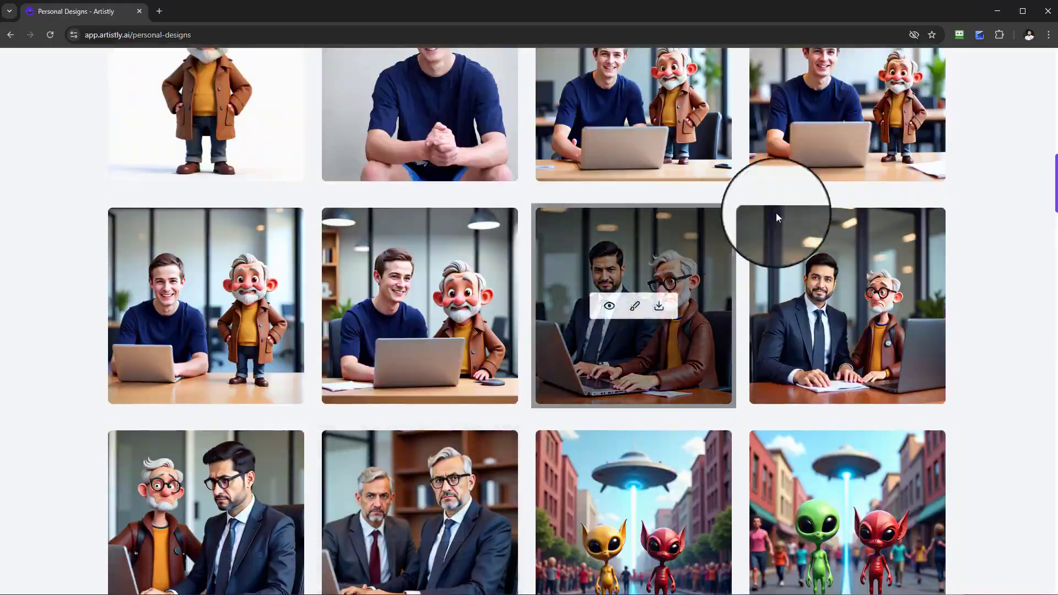
drag(1054, 192, 1054, 485)
mouse_move(660, 312)
scroll(661, 312, down, 6)
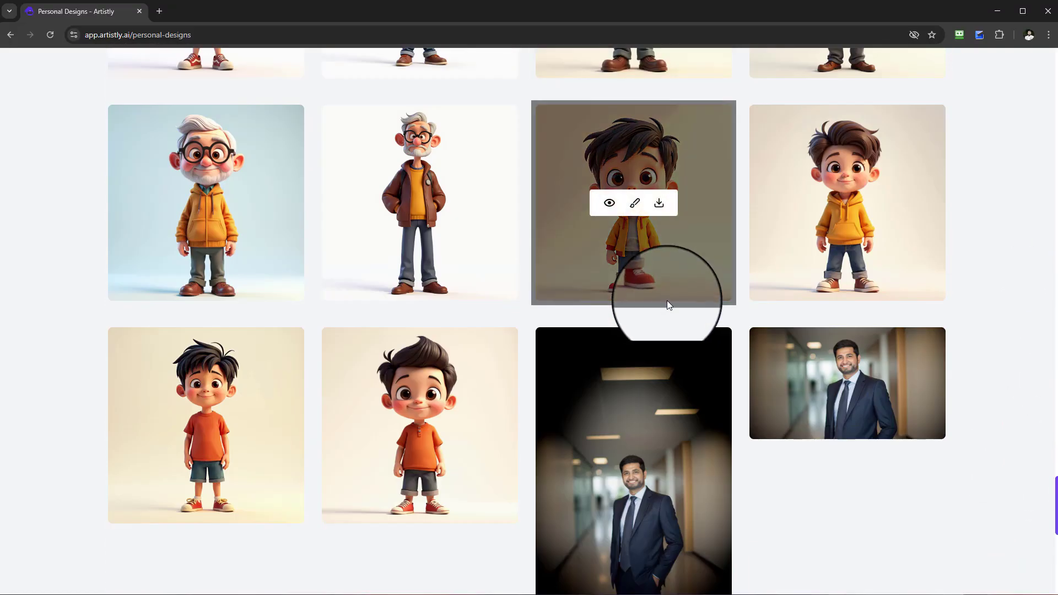
Step: Compare the portraits on coloured backgrounds and view the details of the boy in an orange shirt and grey shorts
scroll(668, 302, up, 1)
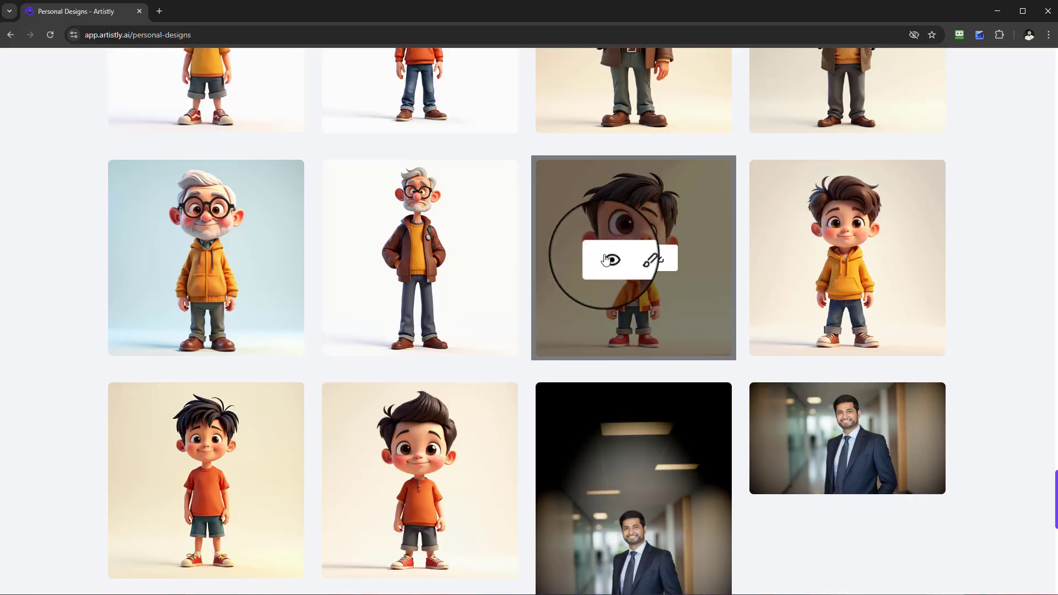
scroll(364, 221, up, 2)
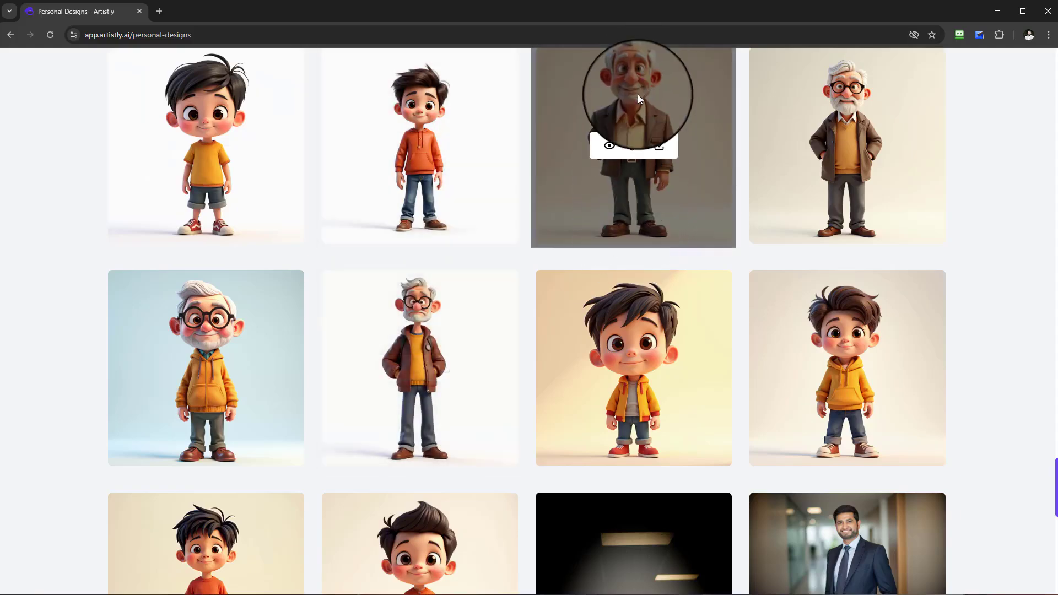
scroll(742, 346, down, 1)
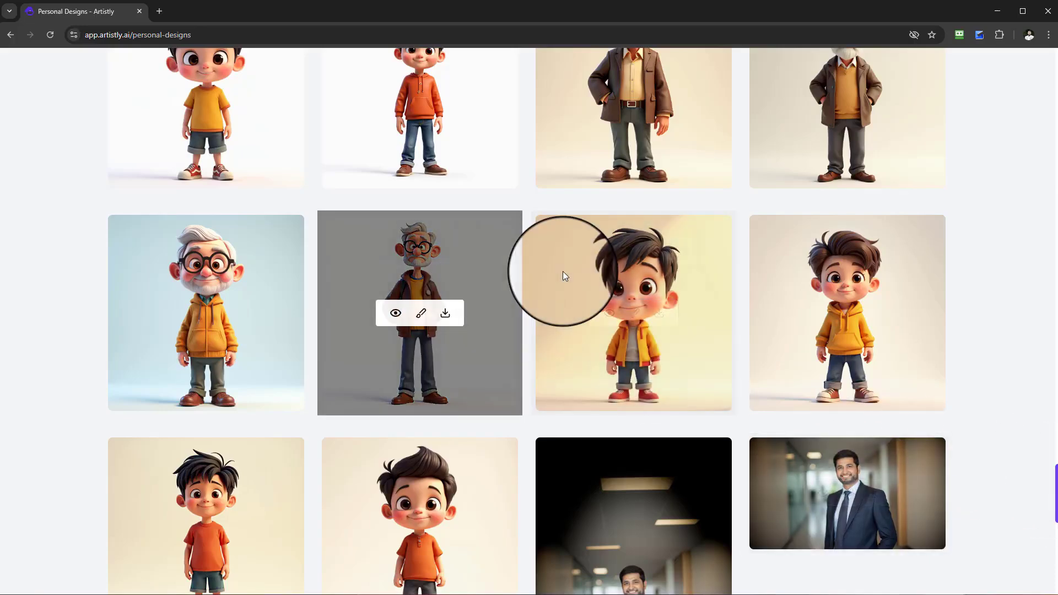
scroll(563, 271, up, 2)
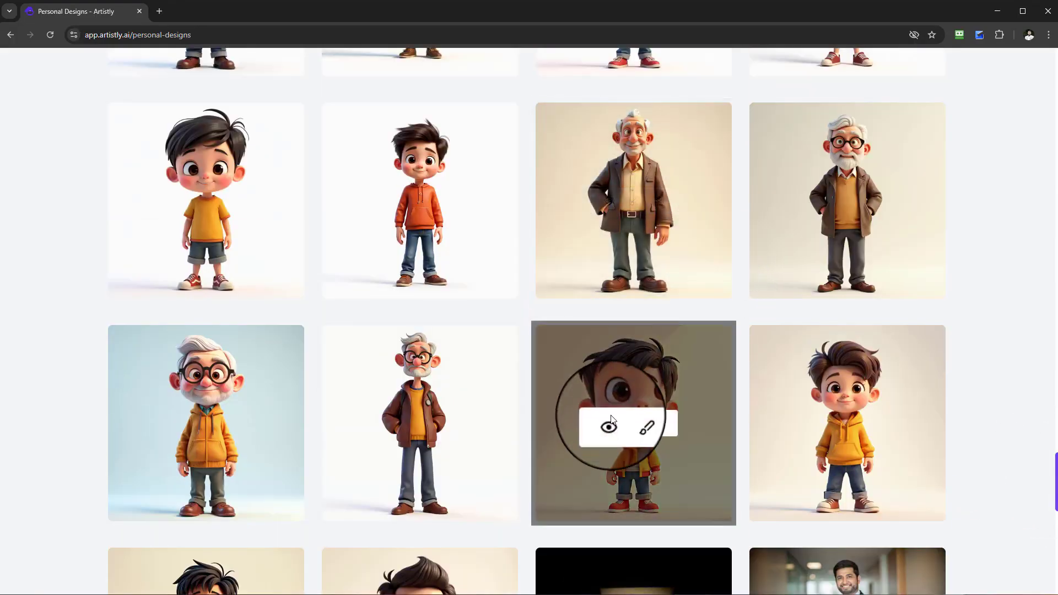
scroll(610, 414, down, 3)
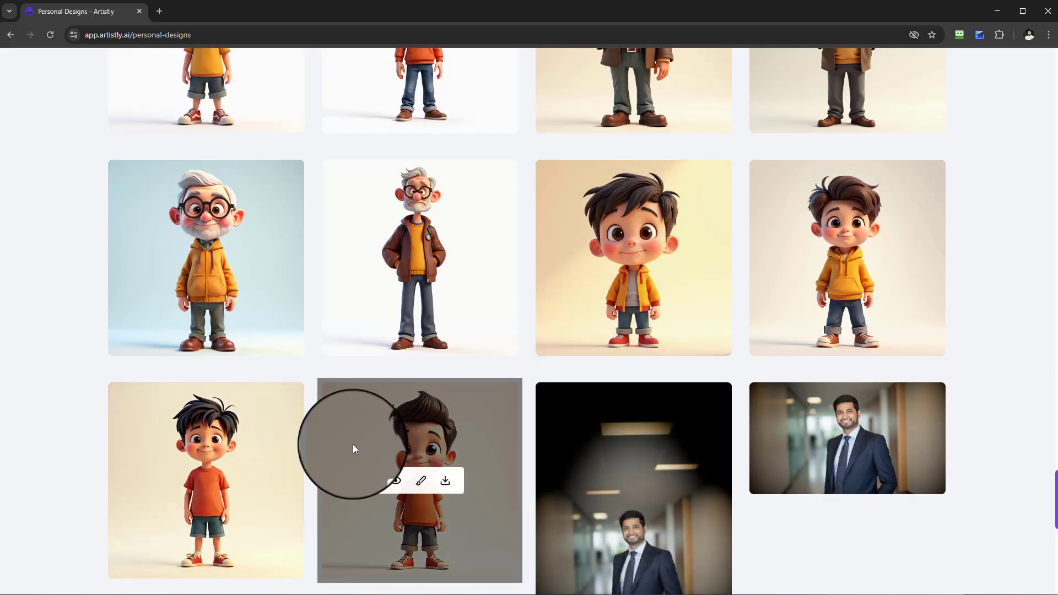
scroll(353, 444, down, 1)
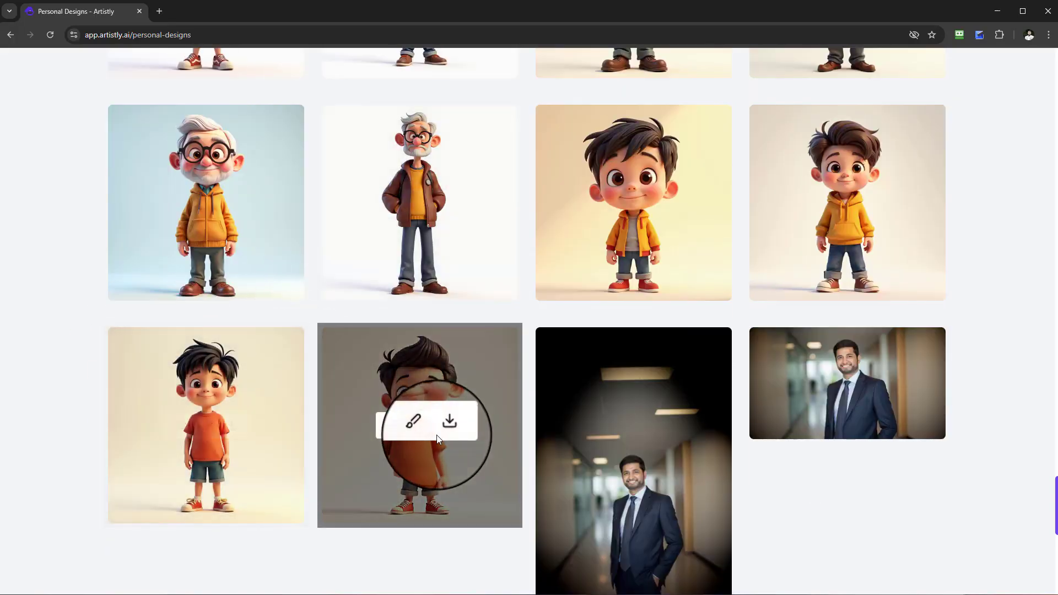
click(396, 425)
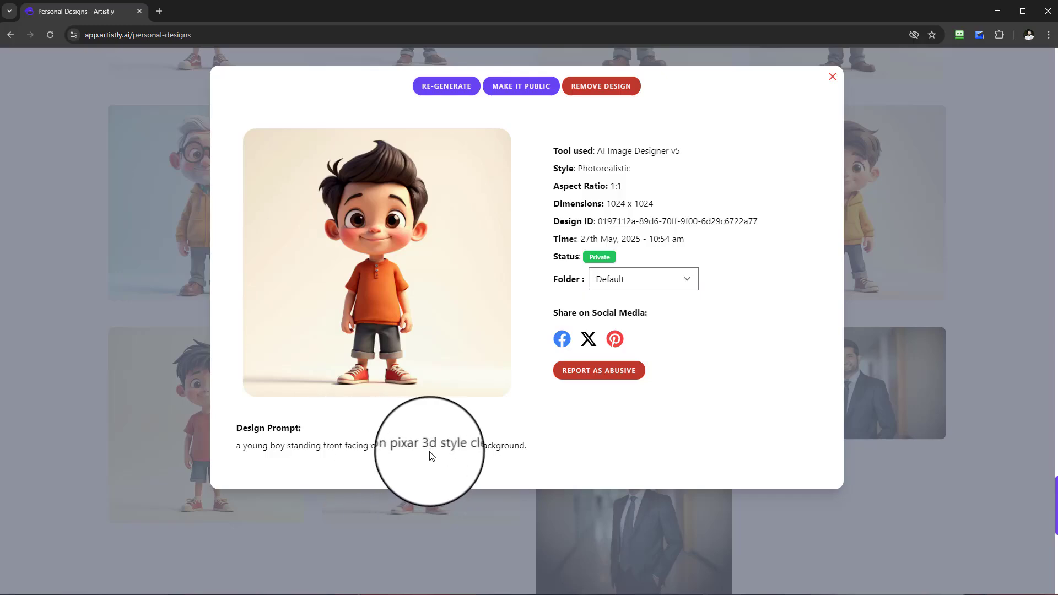
click(836, 74)
Step: Open the details of the boy in an orange T-shirt on a white background and copy the design prompt
scroll(529, 408, up, 10)
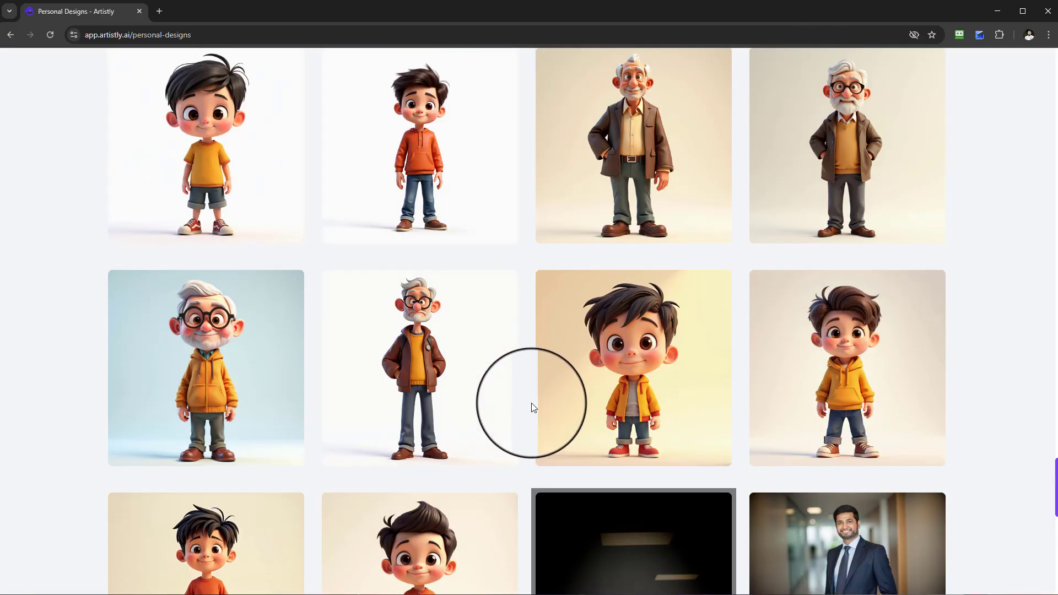
mouse_move(467, 420)
scroll(444, 396, down, 1)
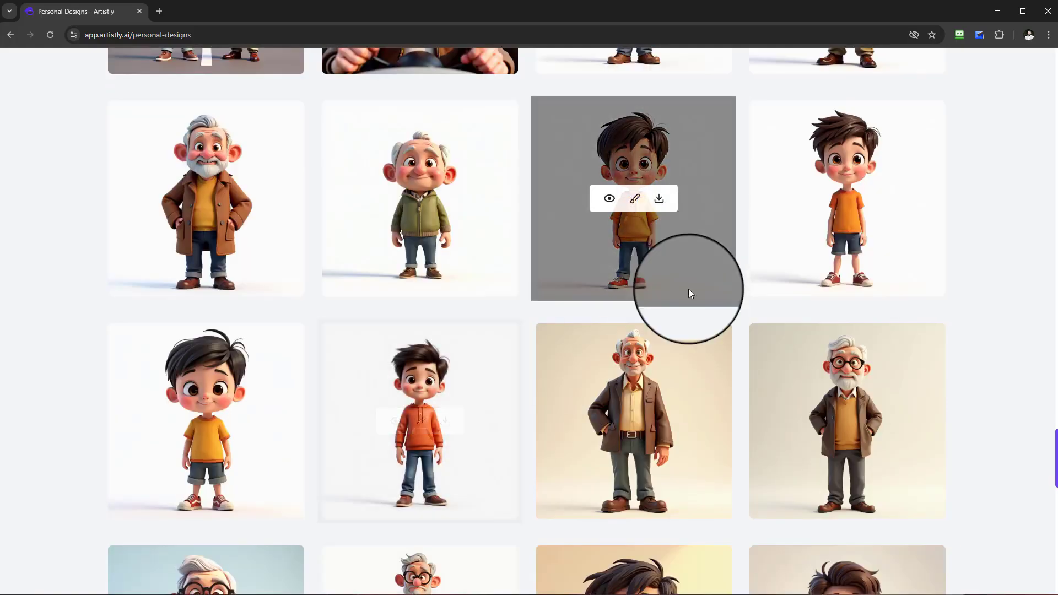
mouse_move(803, 208)
click(781, 228)
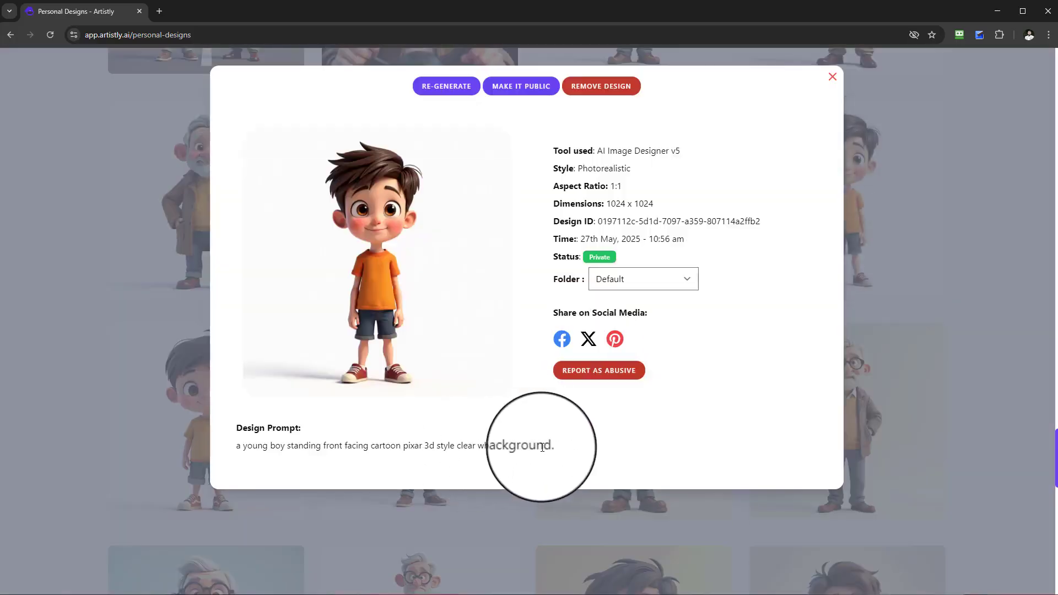
drag(552, 448, 218, 444)
right_click(237, 446)
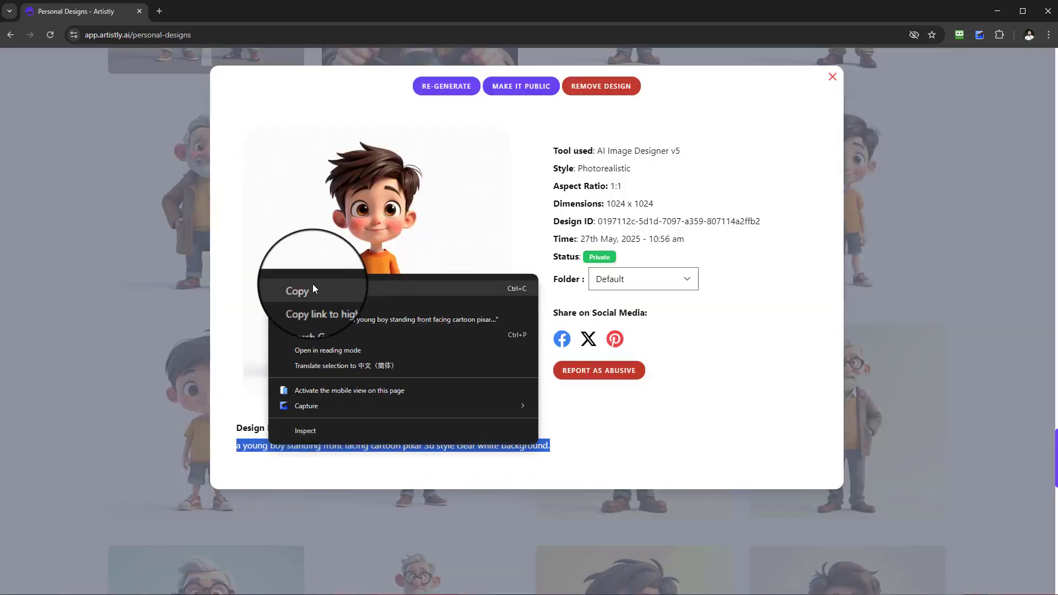
click(313, 284)
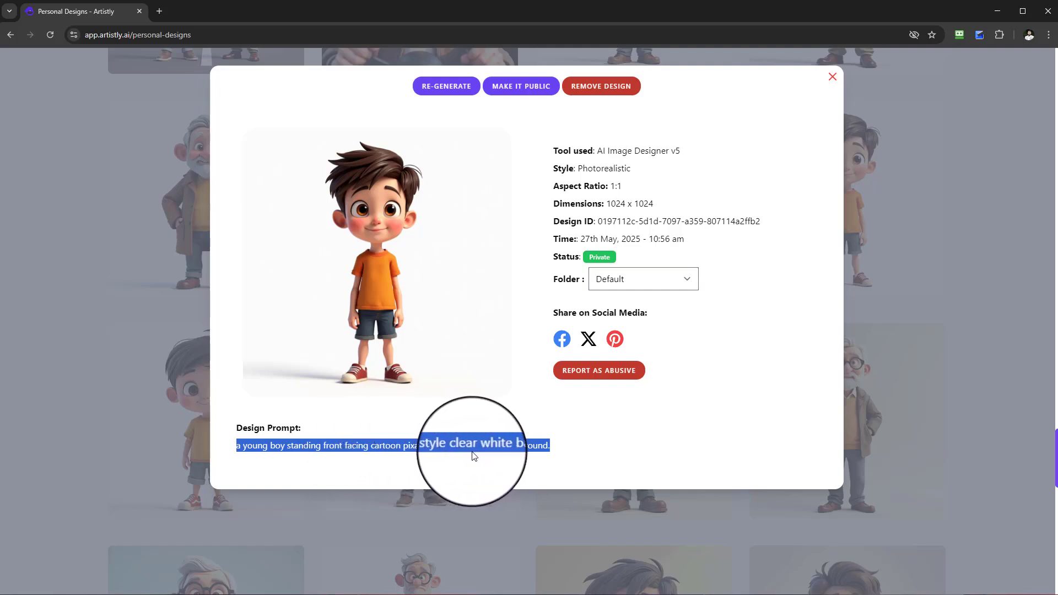
Step: Close the boy's design details and look back through the gallery's alien, office and private-jet character scenes
click(832, 77)
scroll(1035, 421, up, 2)
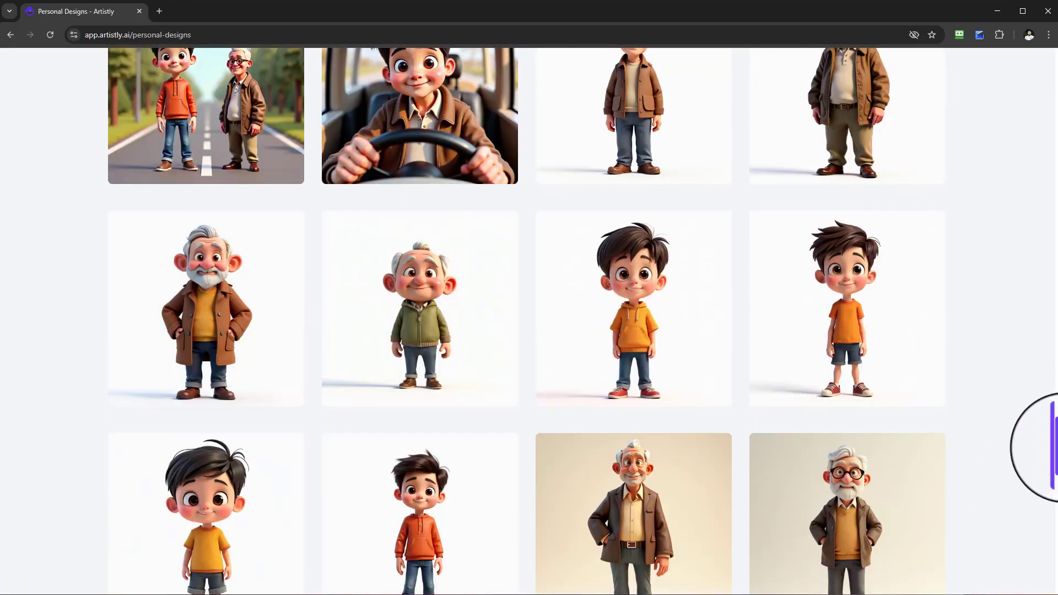
drag(1055, 458, 1050, 240)
scroll(879, 385, down, 15)
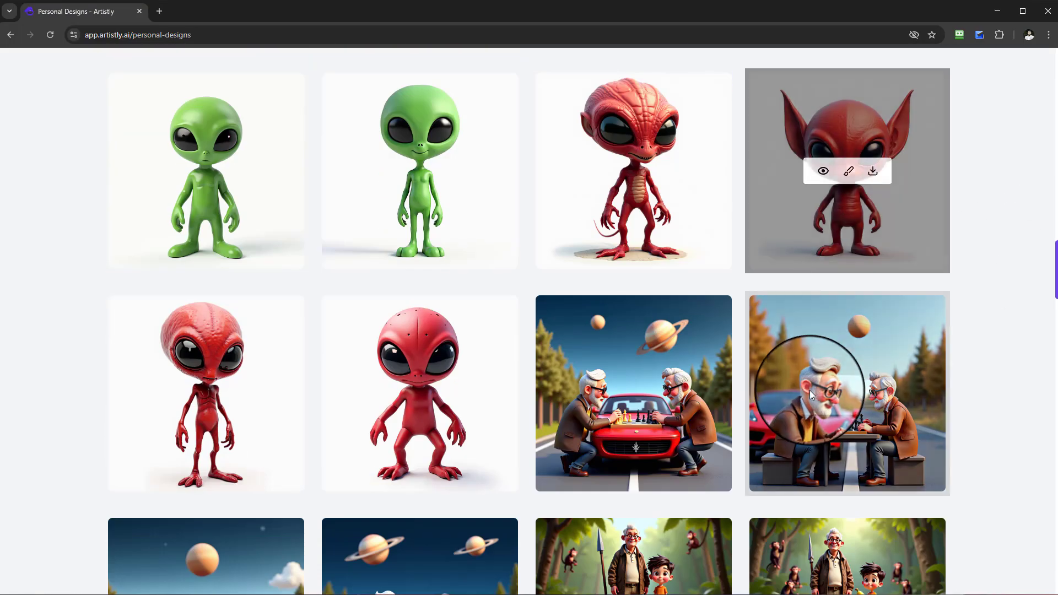
scroll(784, 394, up, 9)
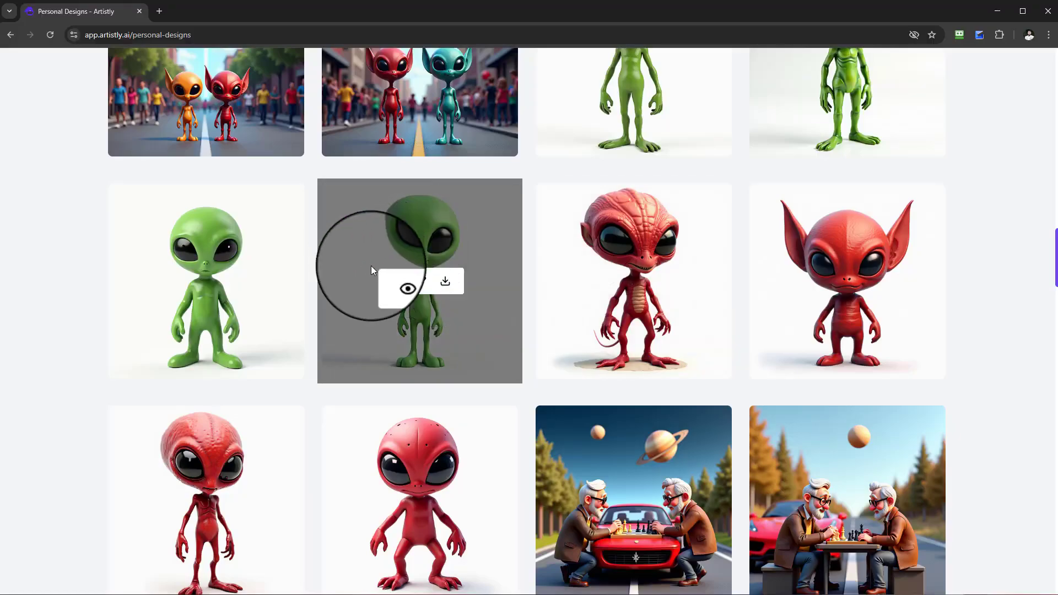
scroll(700, 361, up, 9)
scroll(697, 372, up, 4)
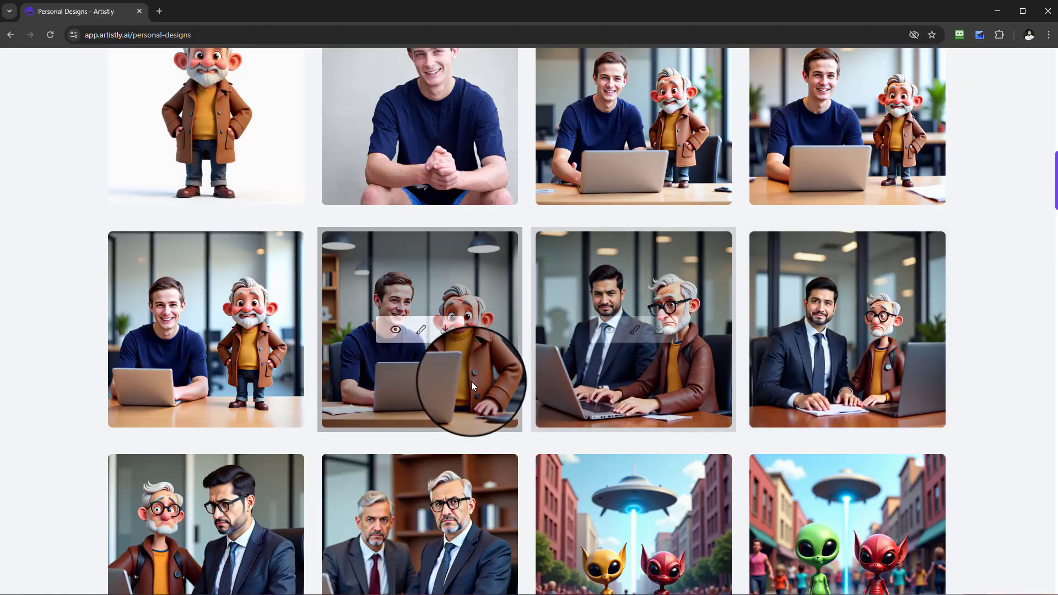
scroll(472, 381, up, 2)
scroll(680, 400, up, 5)
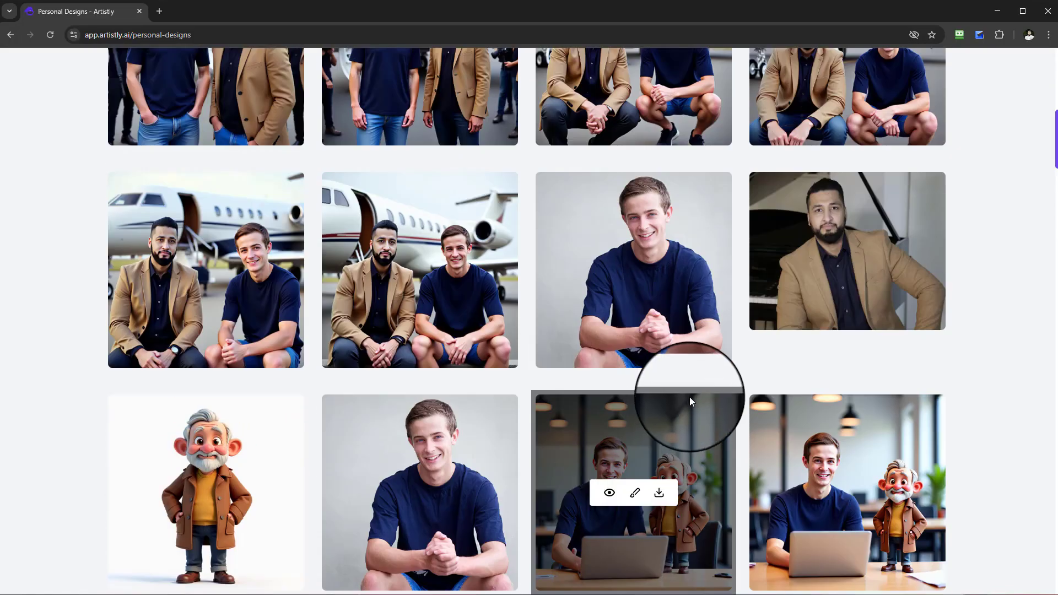
scroll(626, 303, up, 2)
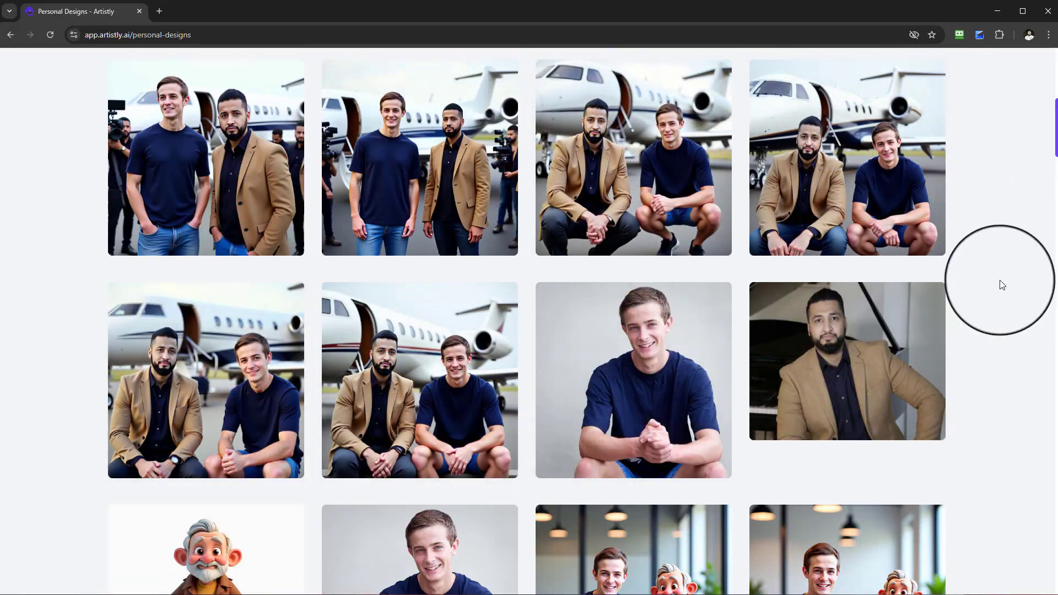
scroll(1000, 290, up, 3)
scroll(998, 312, down, 1)
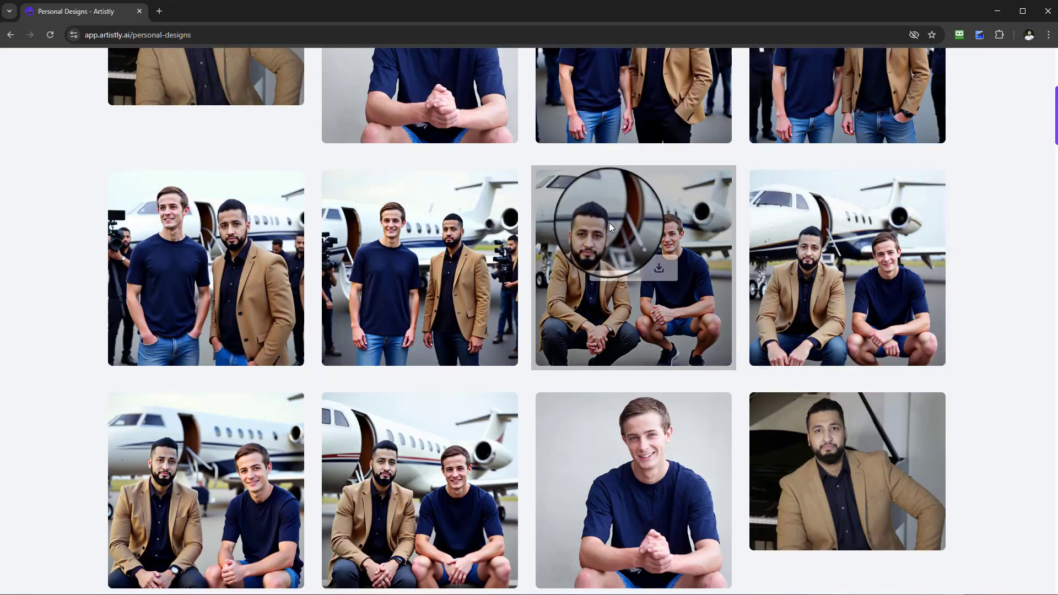
Step: Review the office scenes mixing realistic and cartoon characters, and view the design details of the green and red aliens beneath a spaceship
scroll(603, 269, down, 6)
scroll(549, 244, down, 3)
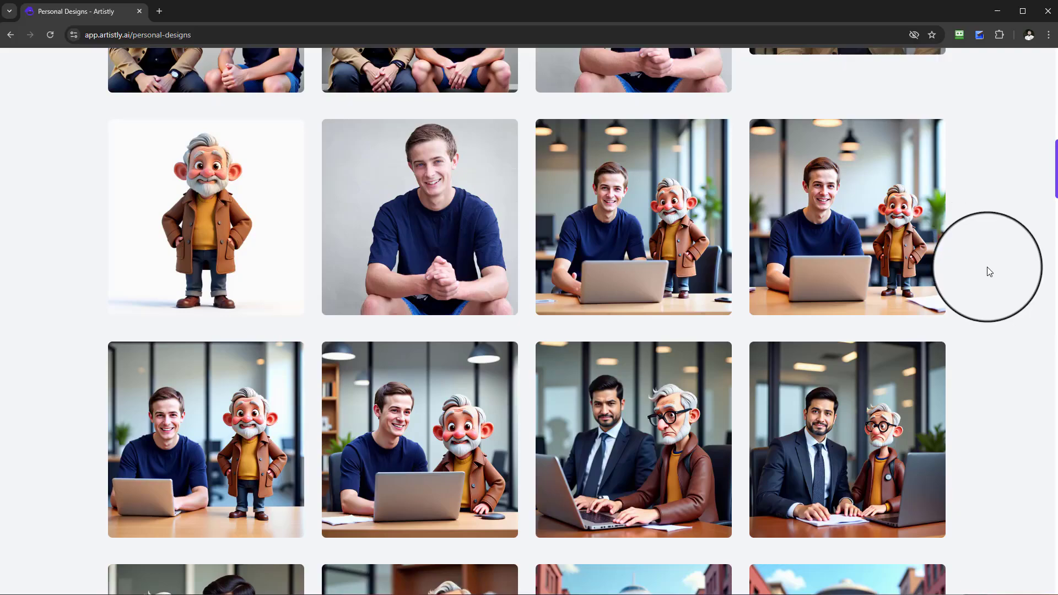
scroll(990, 271, down, 2)
scroll(930, 362, down, 2)
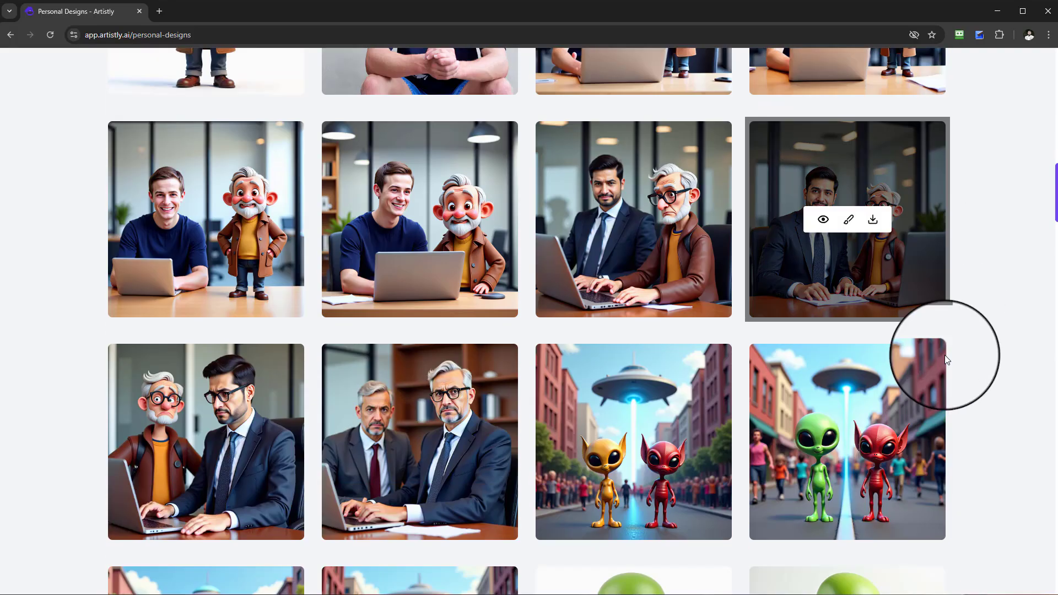
scroll(946, 359, down, 5)
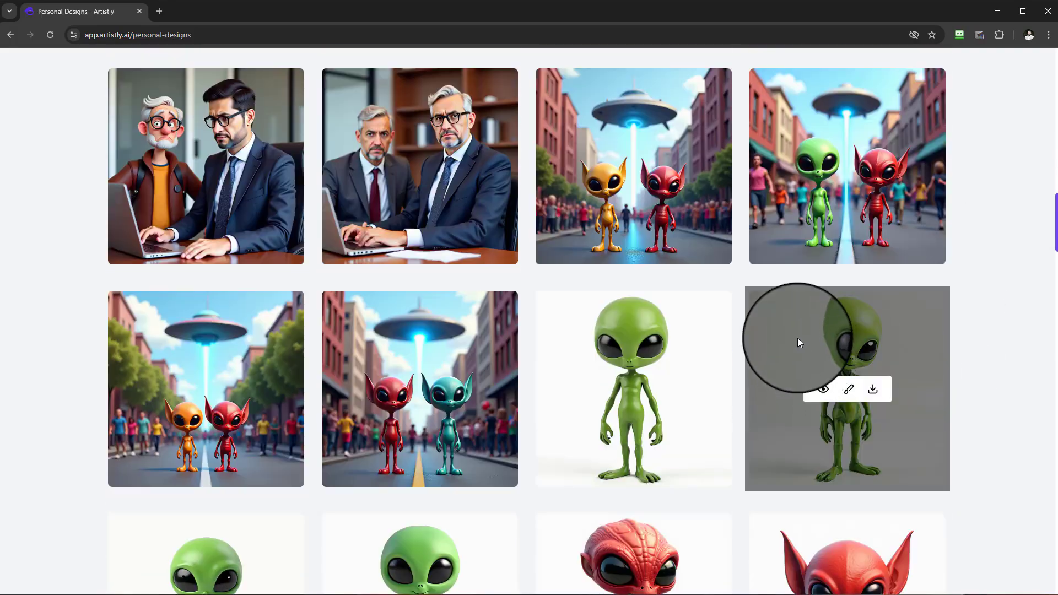
click(824, 169)
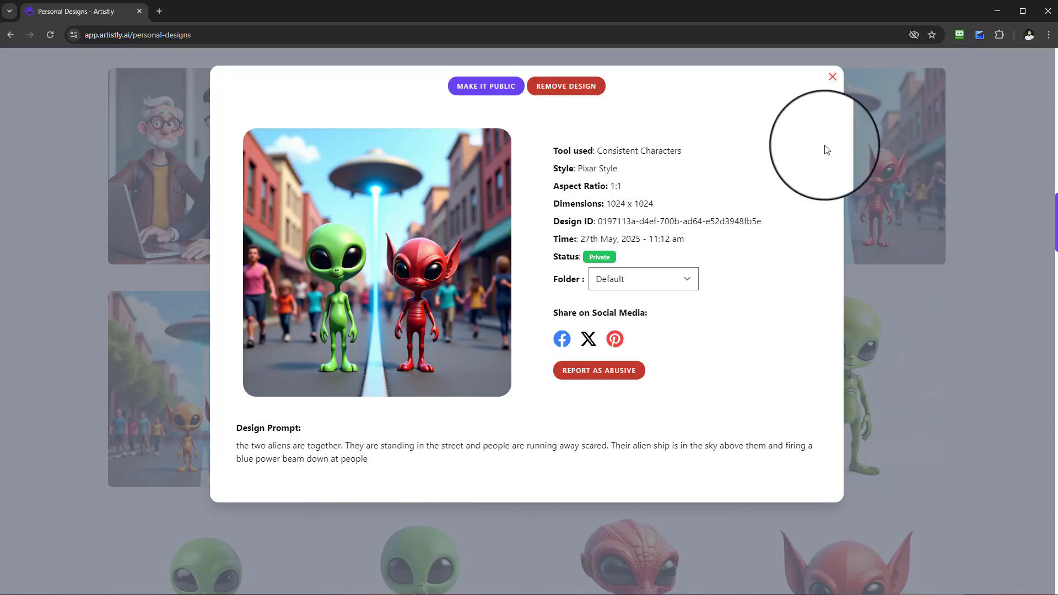
click(833, 78)
Step: Look through the elderly man and boy scenes, and view the design prompt of the elderly man in glasses on a white background
scroll(809, 257, down, 12)
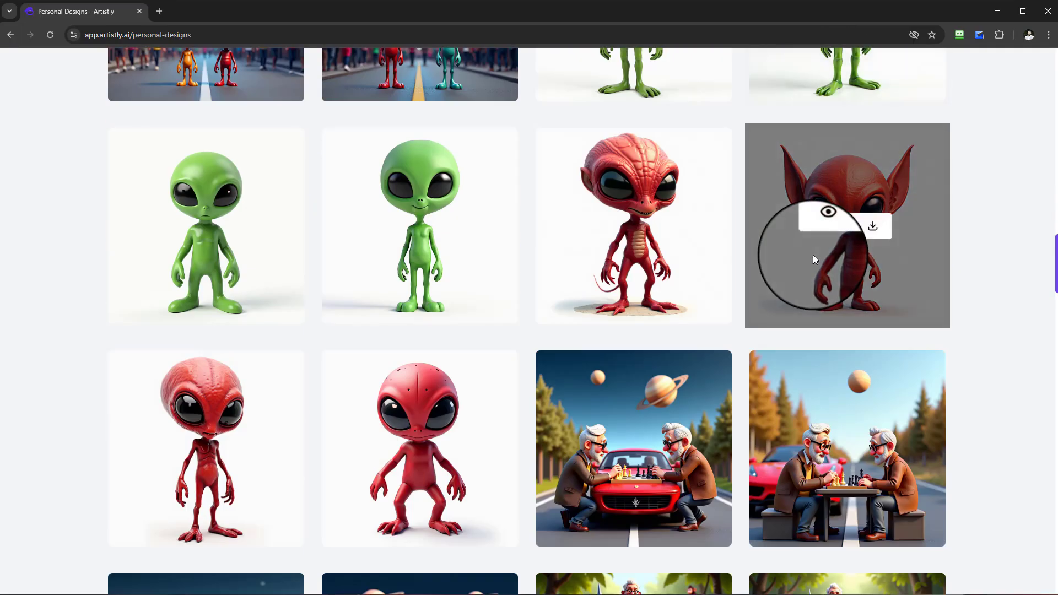
scroll(723, 361, down, 8)
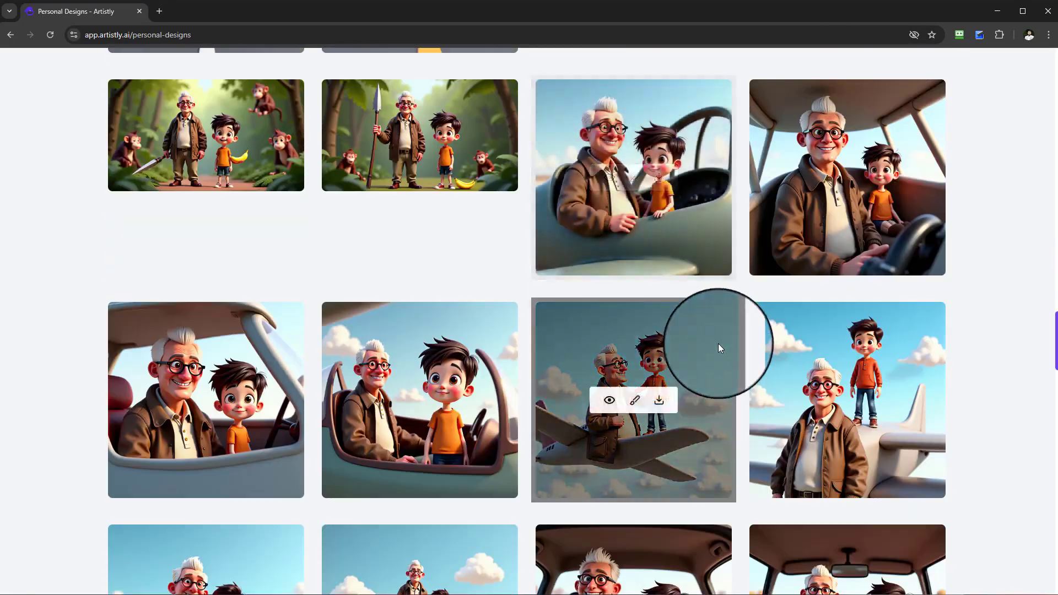
scroll(1003, 385, down, 10)
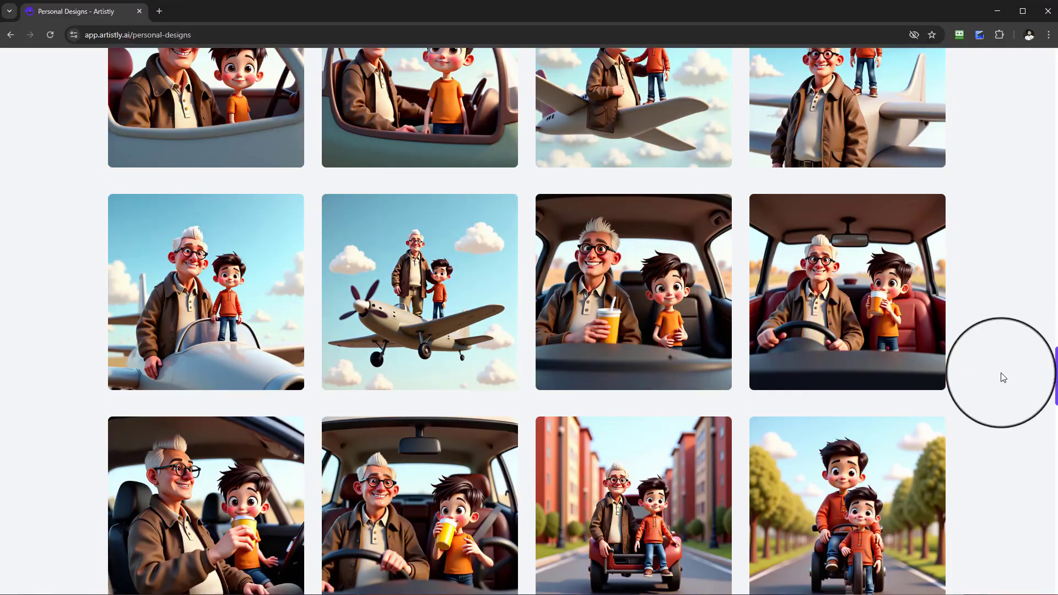
scroll(986, 376, up, 2)
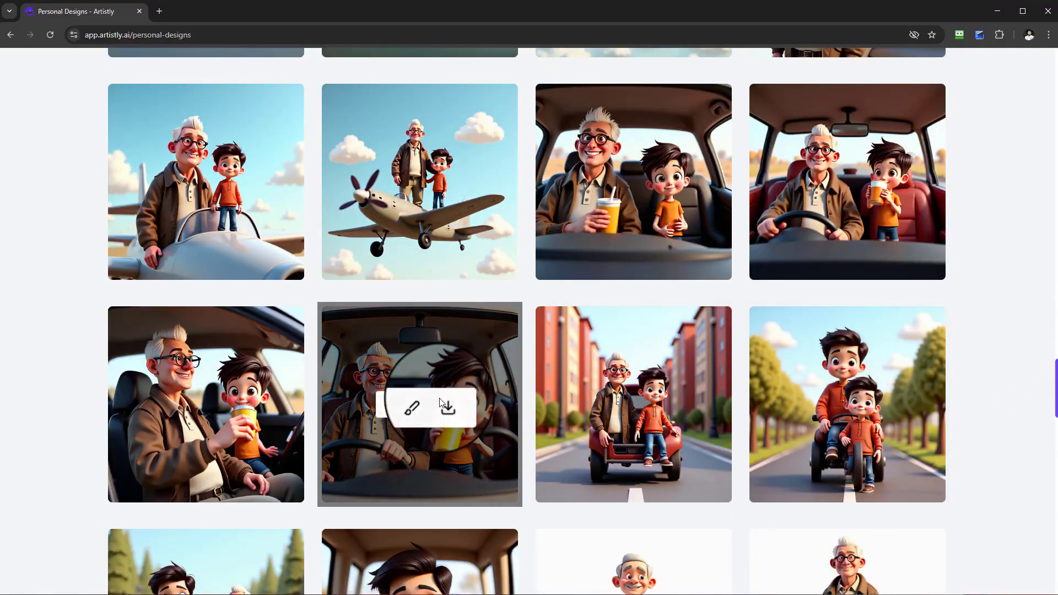
scroll(426, 316, up, 4)
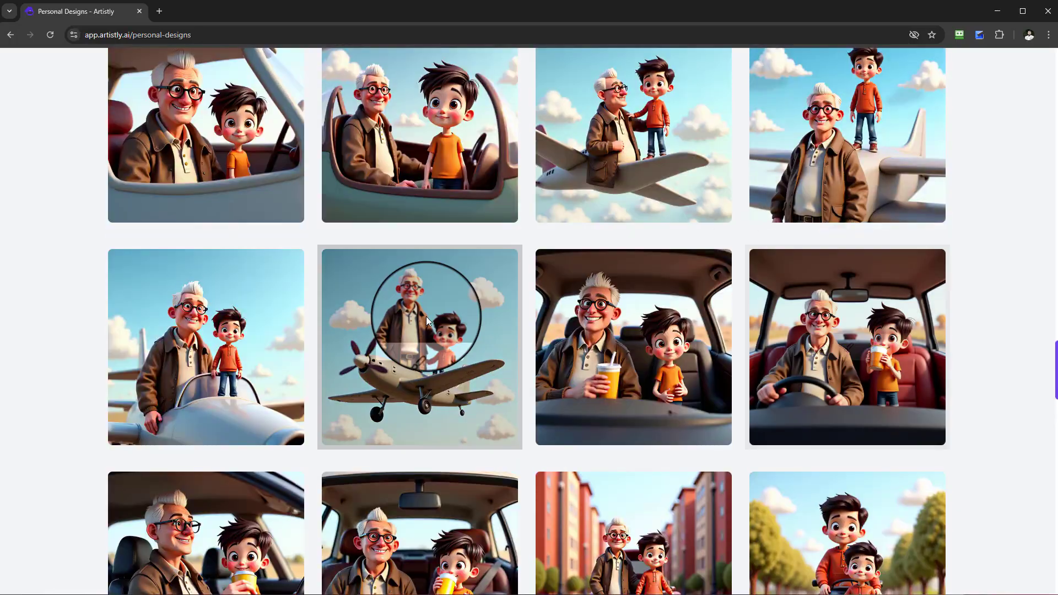
scroll(441, 232, up, 8)
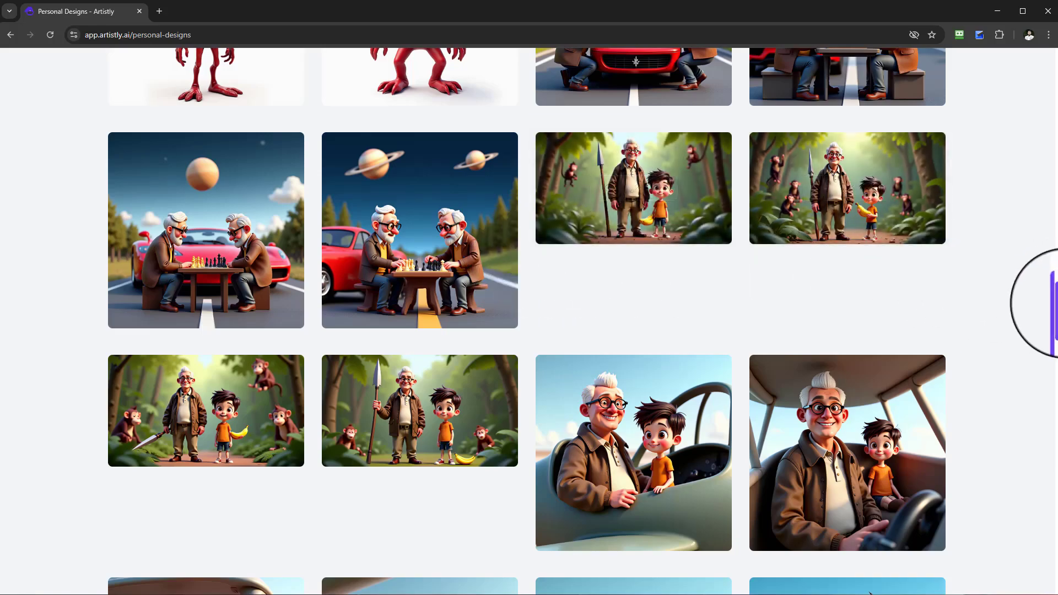
scroll(915, 306, down, 3)
scroll(931, 307, down, 10)
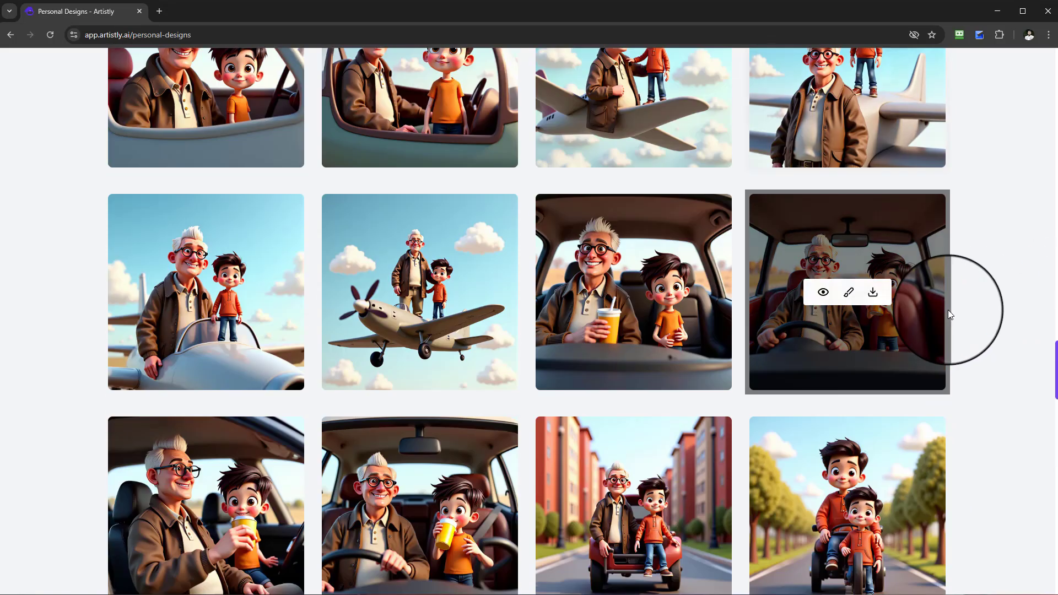
scroll(517, 393, down, 5)
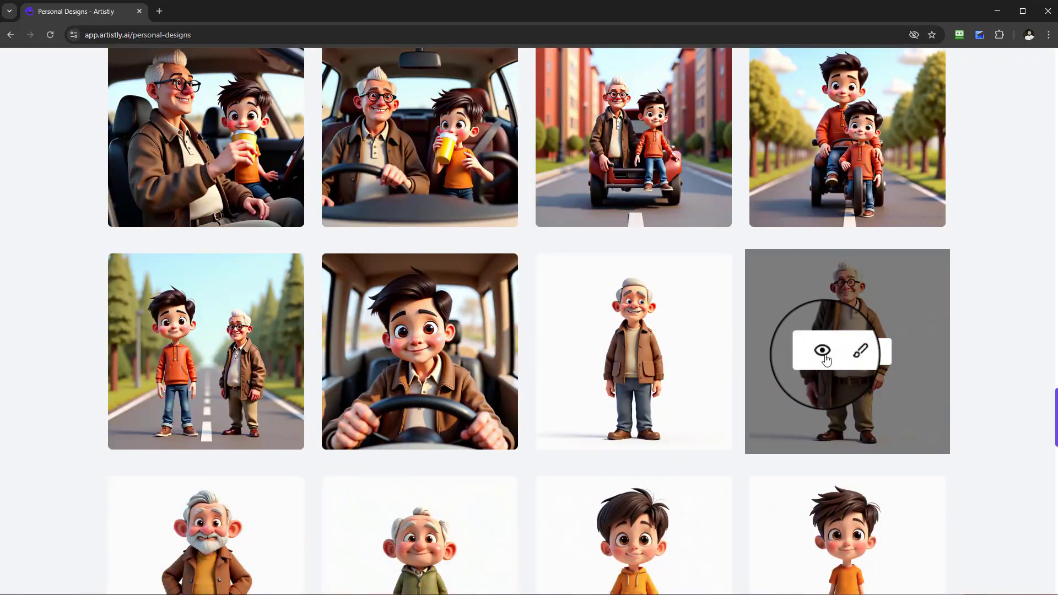
click(823, 353)
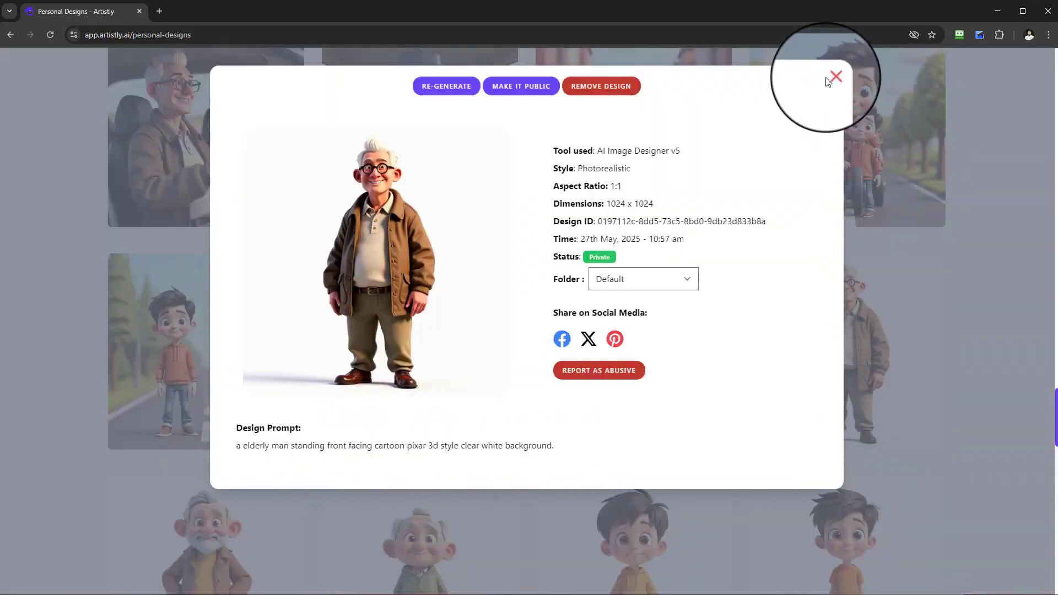
click(863, 101)
Step: Start a Create From Prompt design in AI Image Designer v5 with "a young boy standing front facing cartoon pixar 3d style clear white background."
drag(1053, 408, 1028, 50)
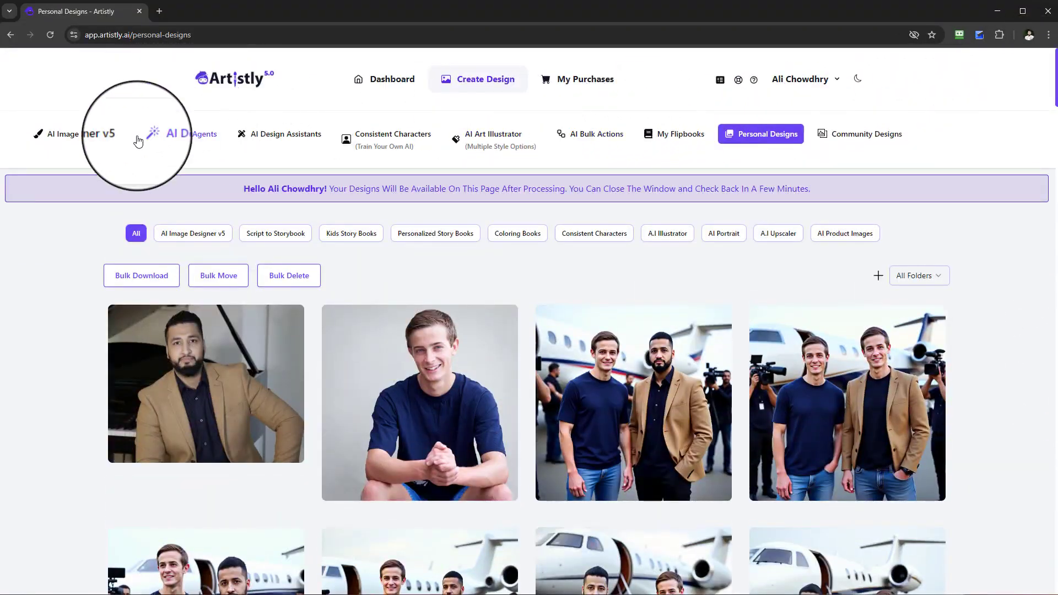
click(88, 142)
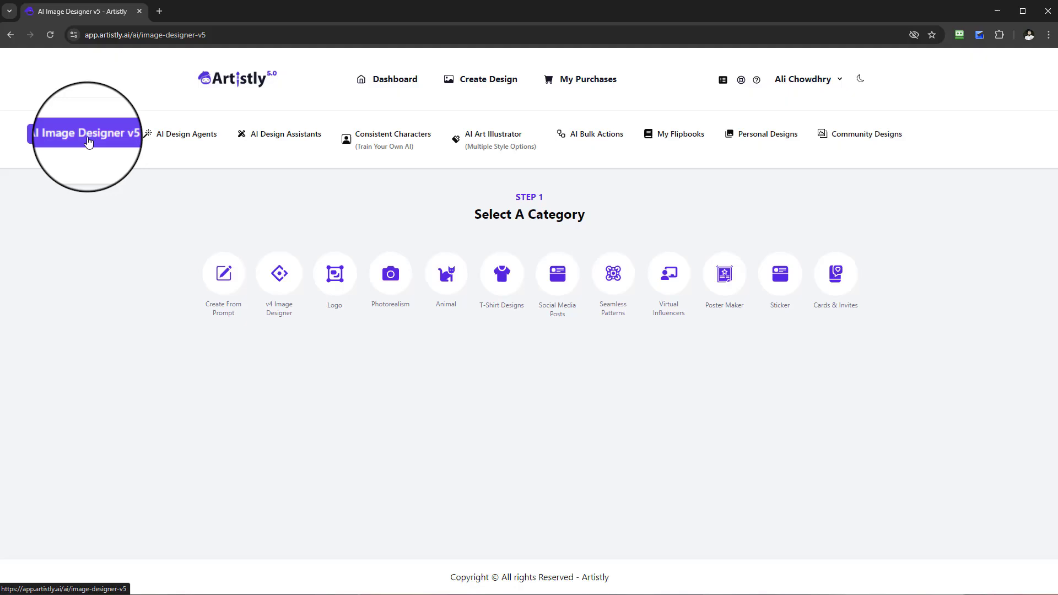
click(220, 293)
click(228, 252)
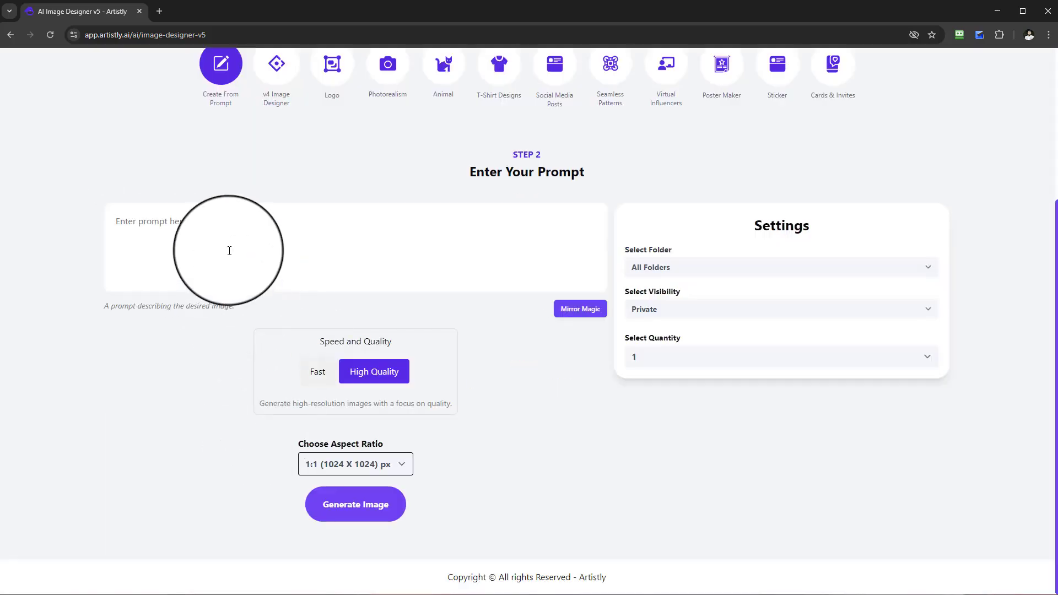
text(a young boy standing front facing cartoon pixar 3d style clear white background.)
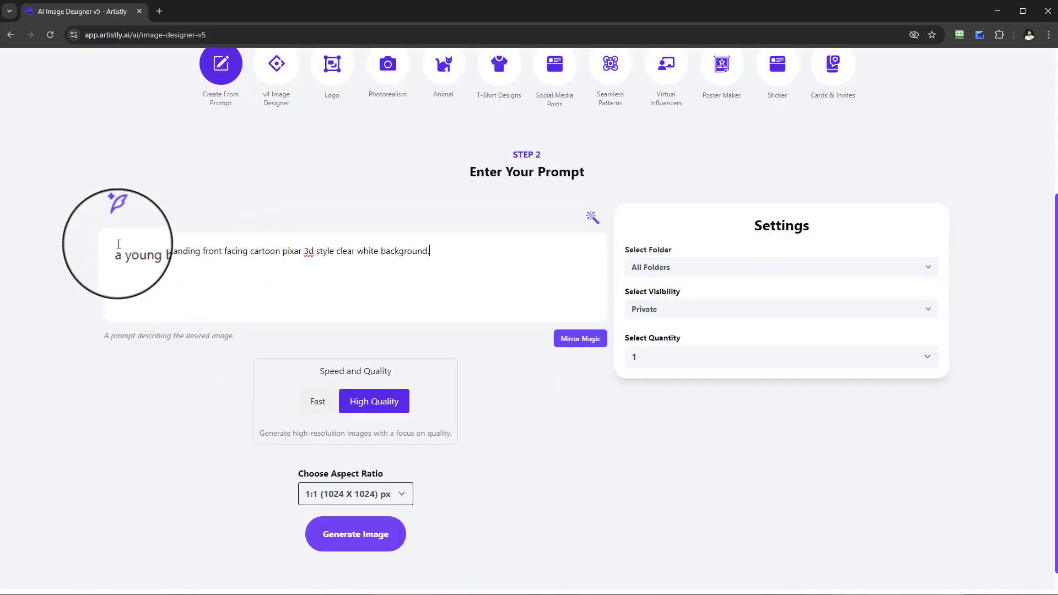
Step: Read through the subject, pose, style and background wording of the entered prompt
drag(112, 255, 237, 255)
click(282, 257)
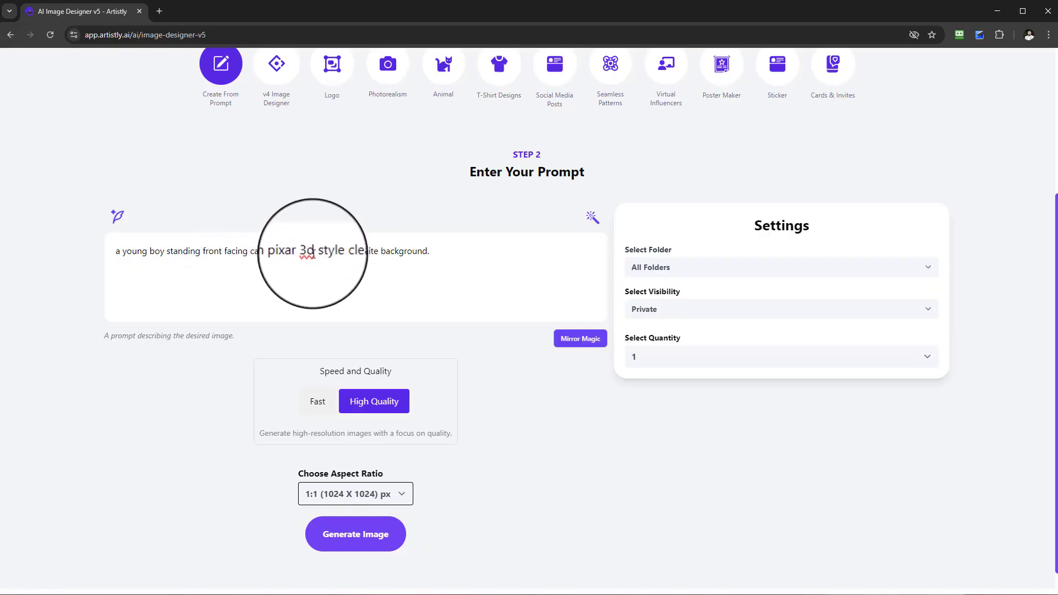
drag(312, 252, 292, 251)
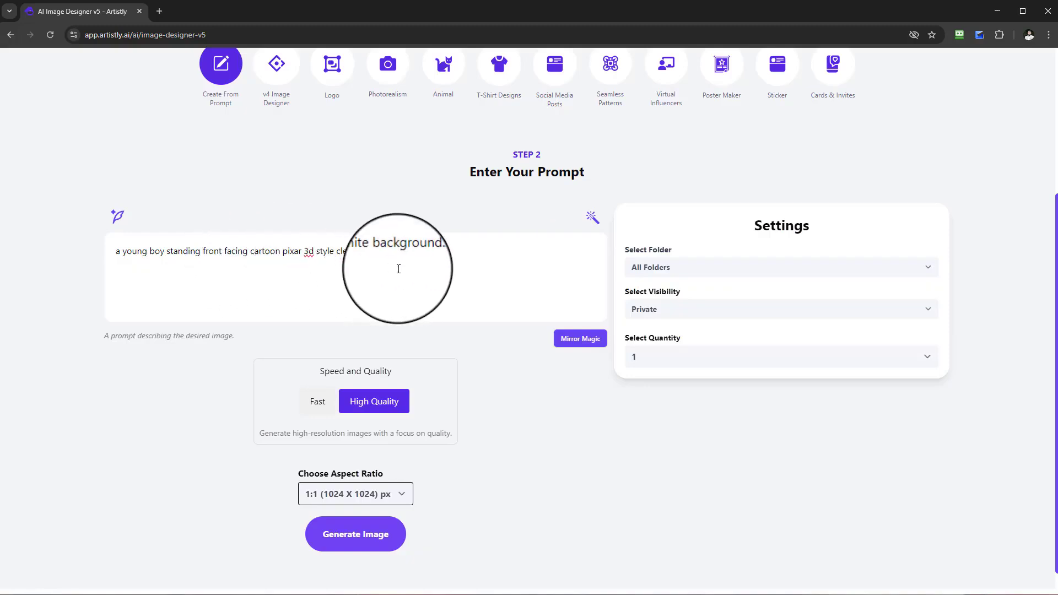
drag(452, 257, 117, 251)
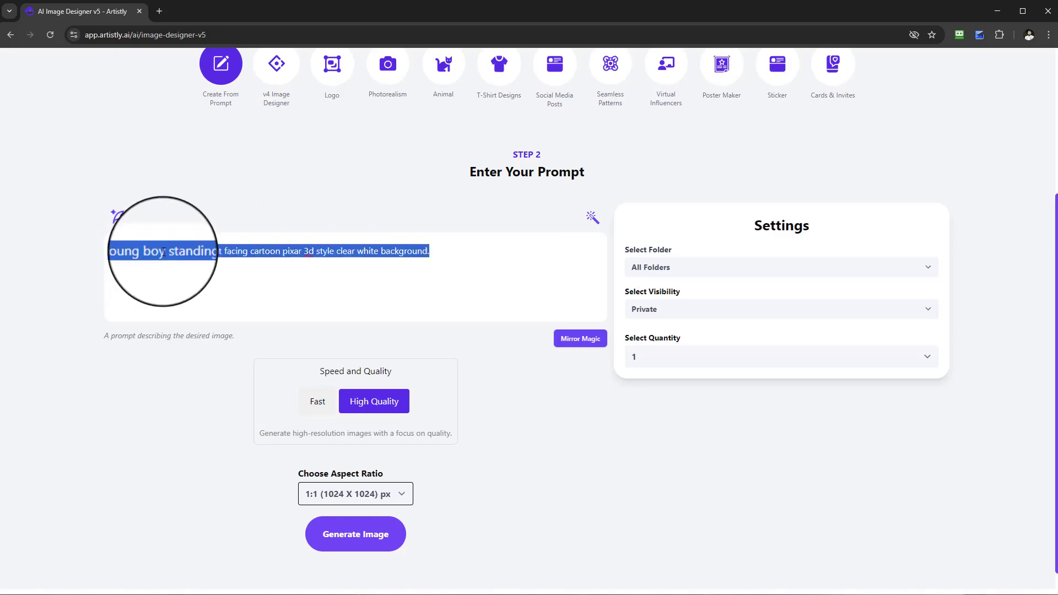
Step: Set the quantity to 4 and generate the young boy images from the entered prompt
scroll(309, 353, down, 1)
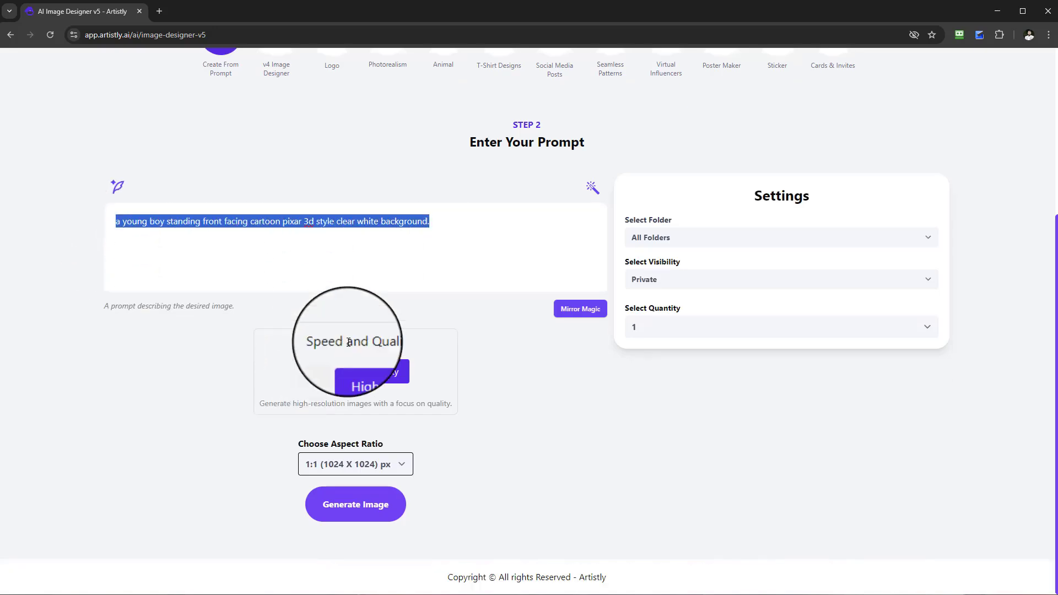
click(693, 328)
click(678, 392)
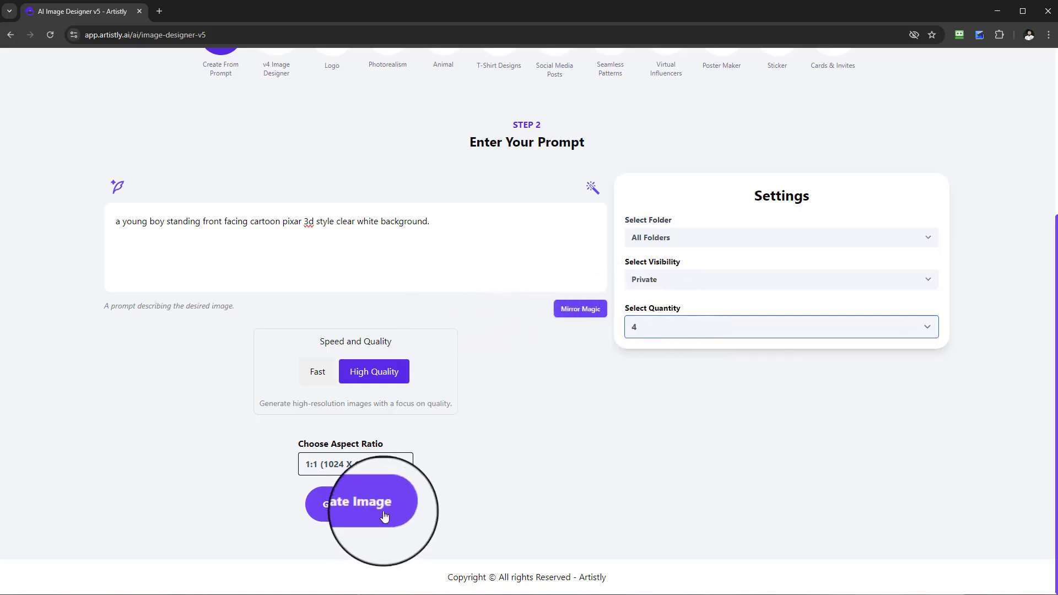
triple_click(117, 225)
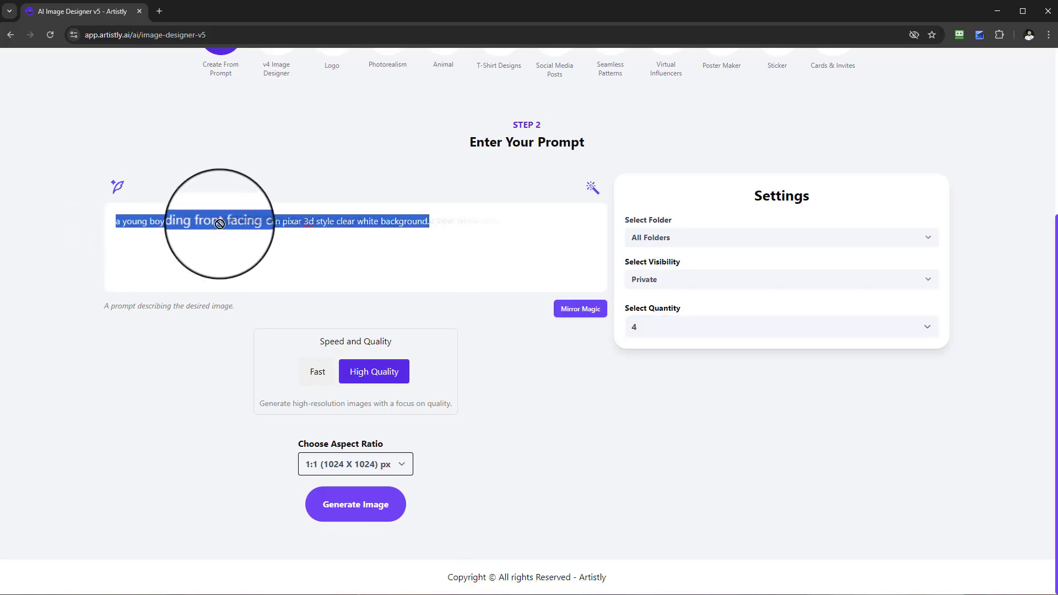
click(240, 222)
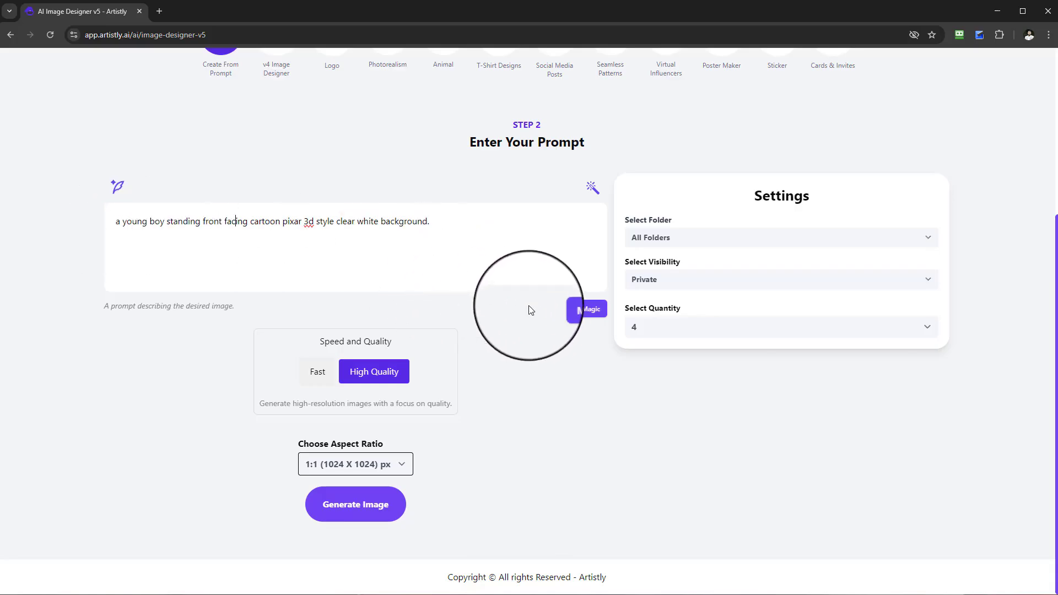
scroll(528, 306, up, 3)
scroll(520, 283, up, 1)
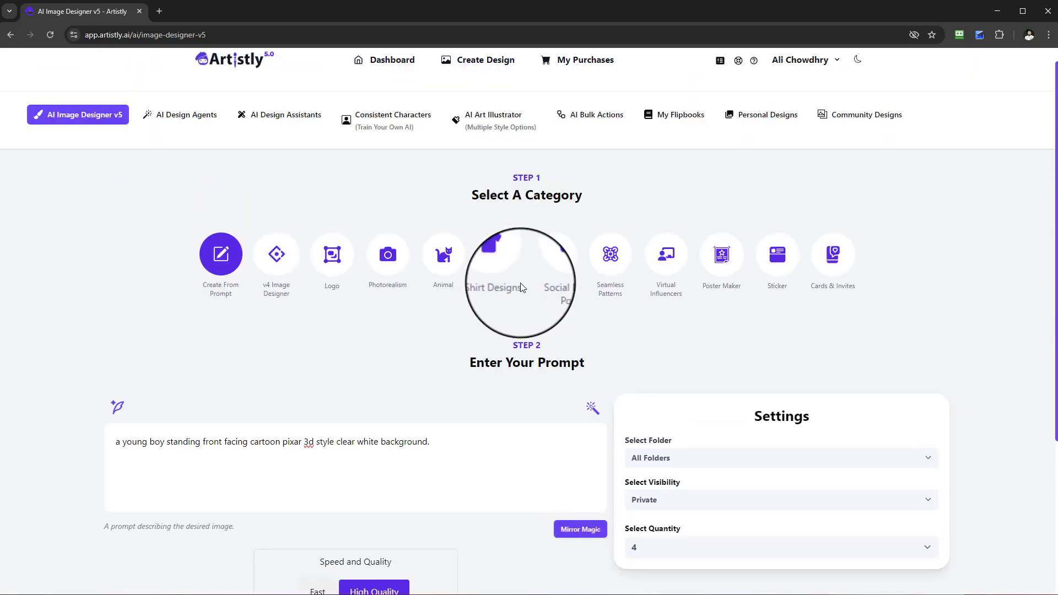
scroll(425, 407, down, 3)
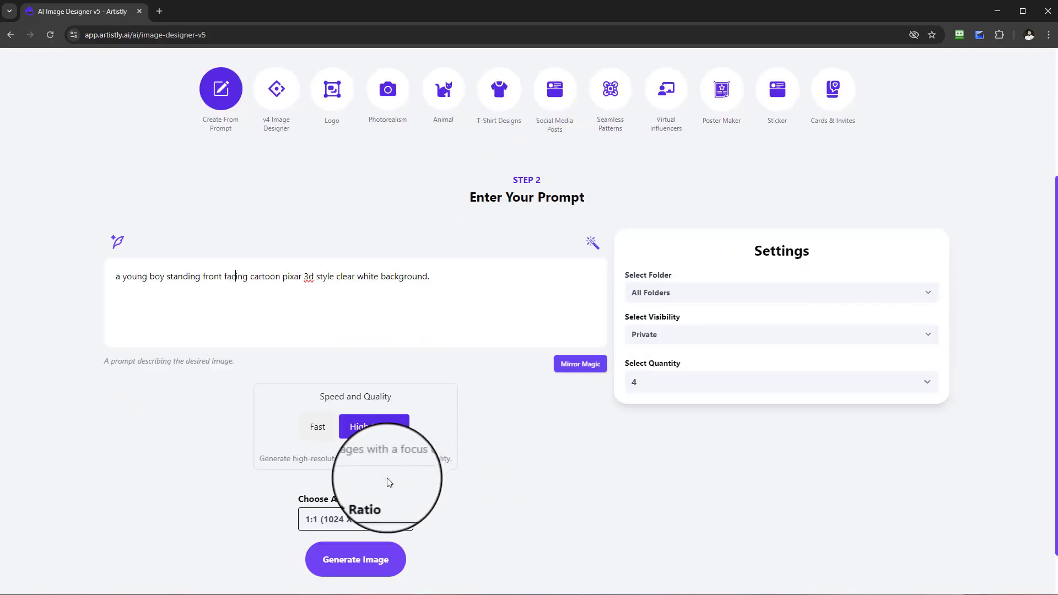
click(364, 560)
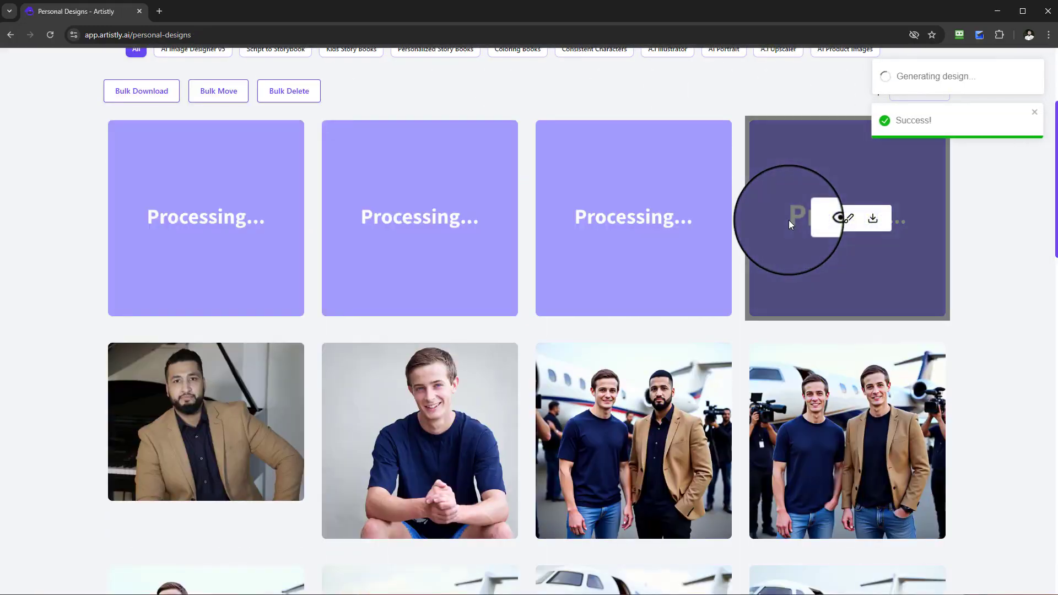
scroll(557, 251, up, 3)
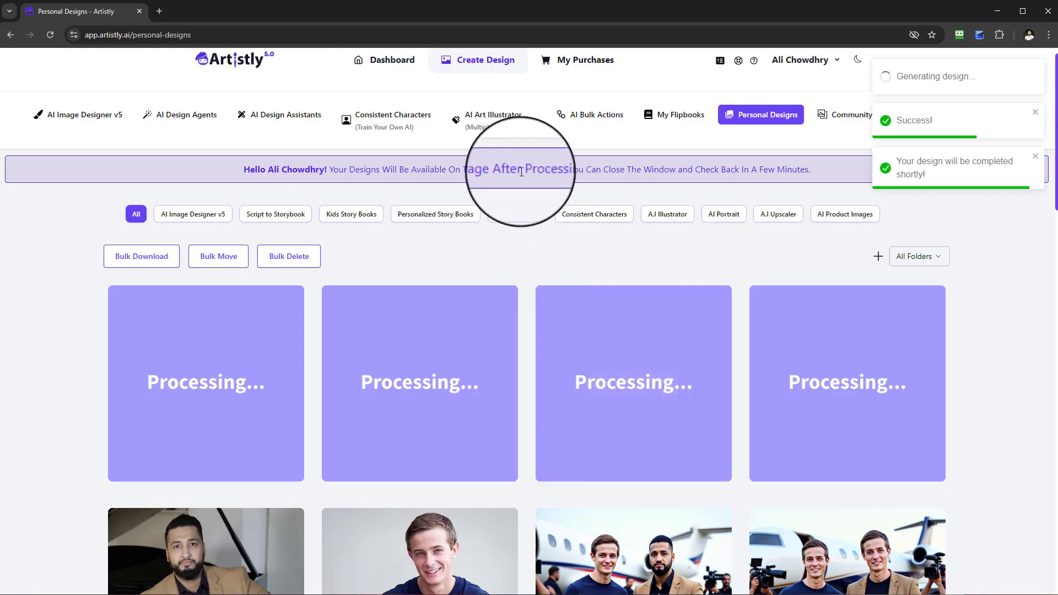
Step: Start a Multi-consistent Characters design and set Character 1 to the library image of the elderly man in glasses and a brown jacket
click(377, 129)
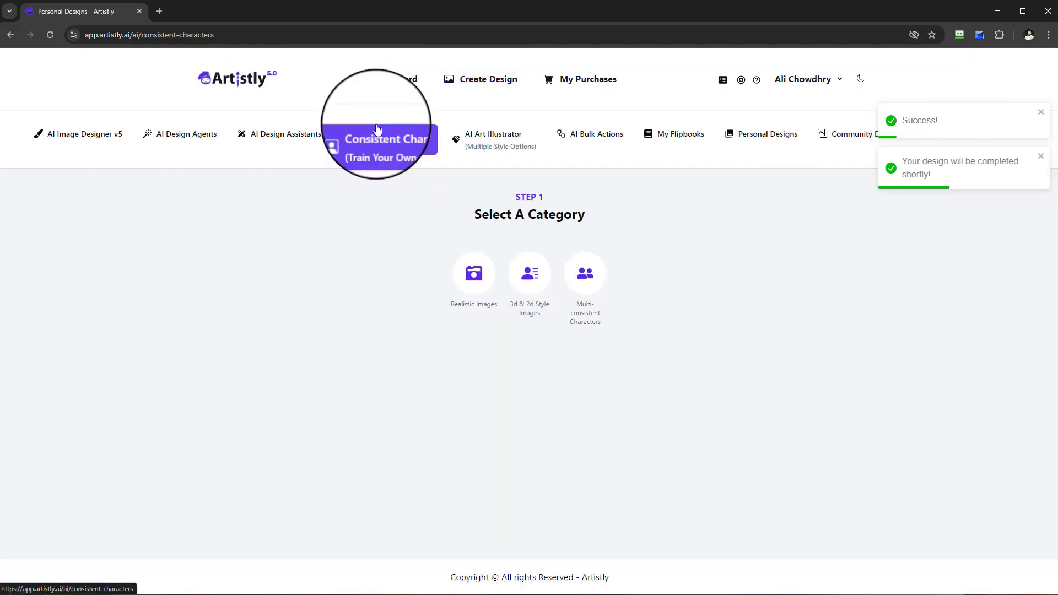
click(596, 286)
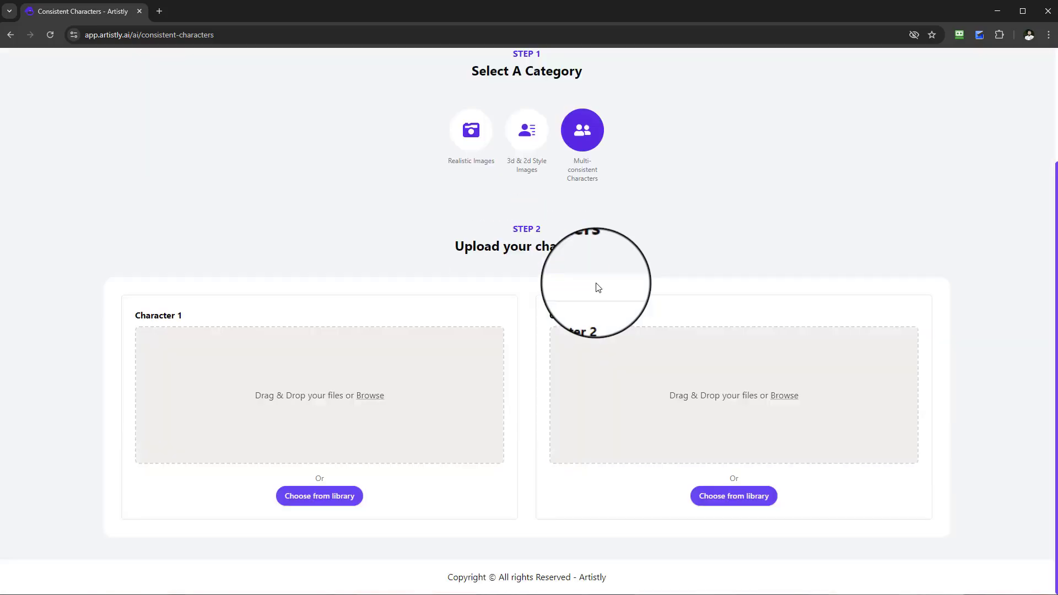
click(339, 495)
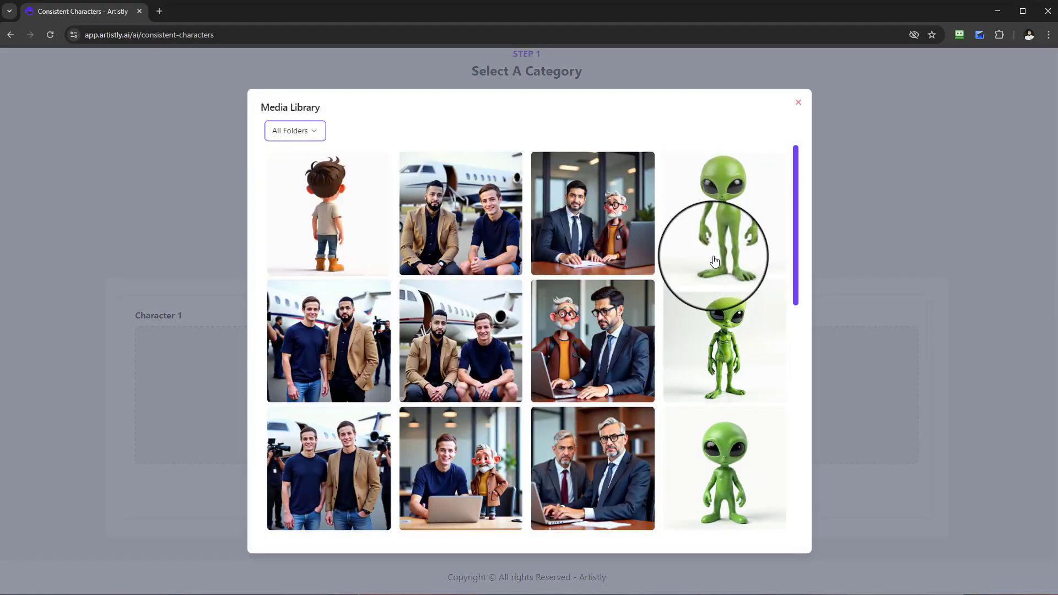
scroll(708, 298, down, 3)
scroll(684, 282, up, 3)
scroll(684, 283, down, 10)
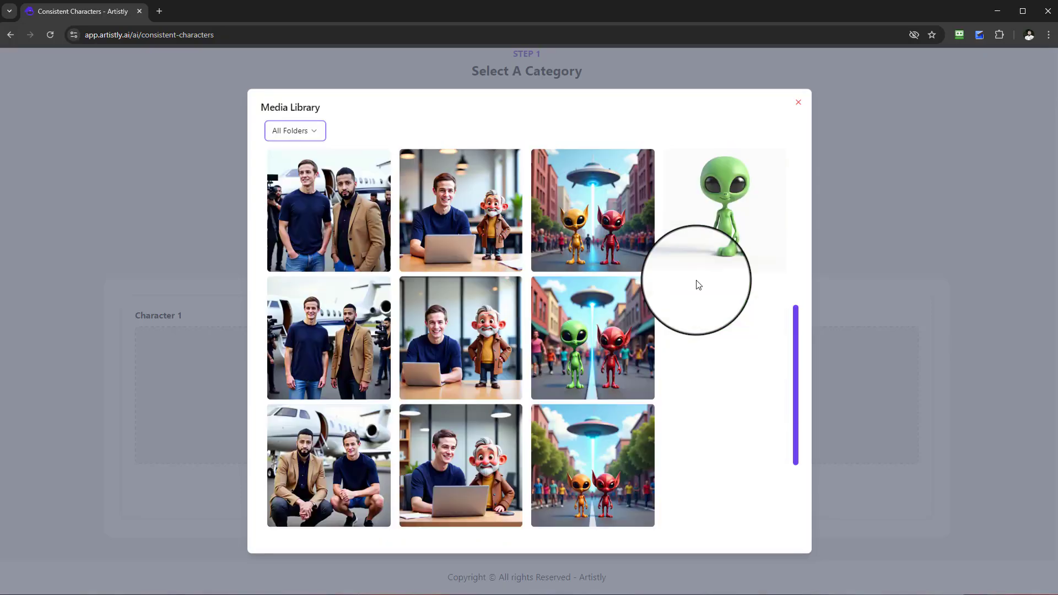
click(518, 517)
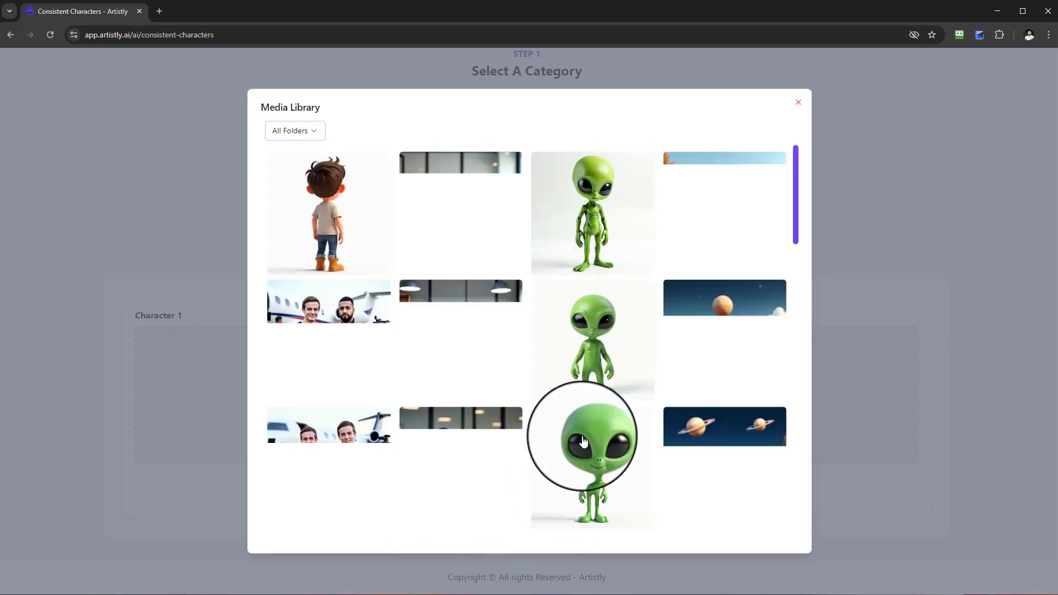
scroll(579, 369, down, 3)
scroll(579, 369, down, 10)
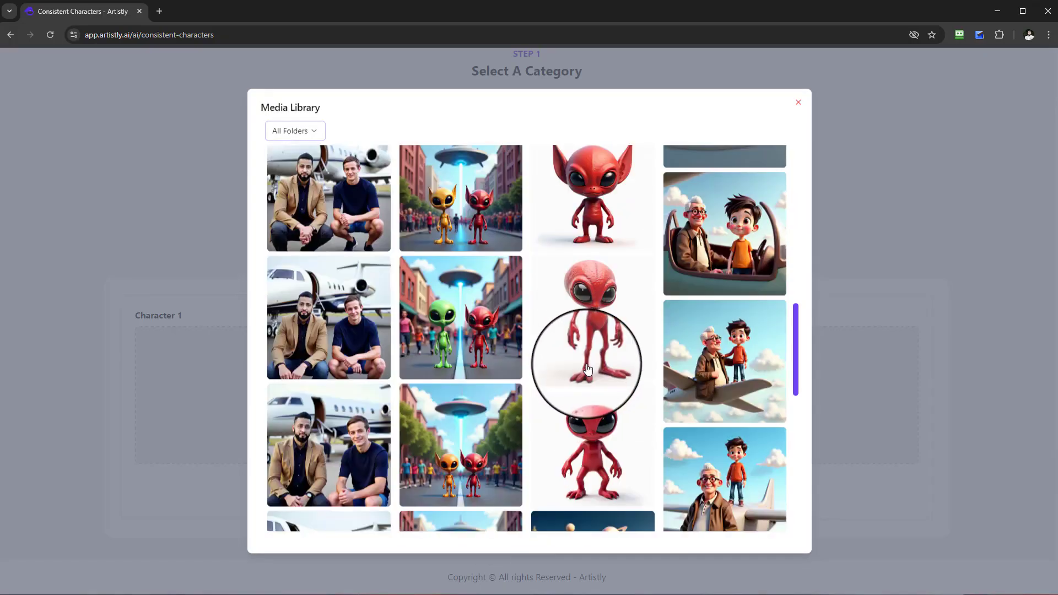
click(528, 516)
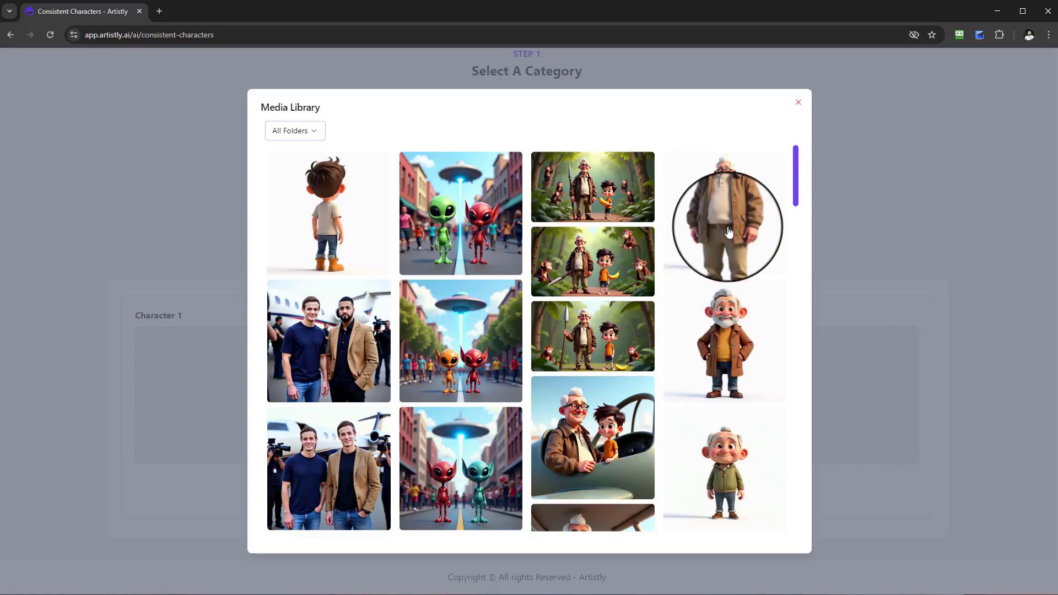
click(711, 248)
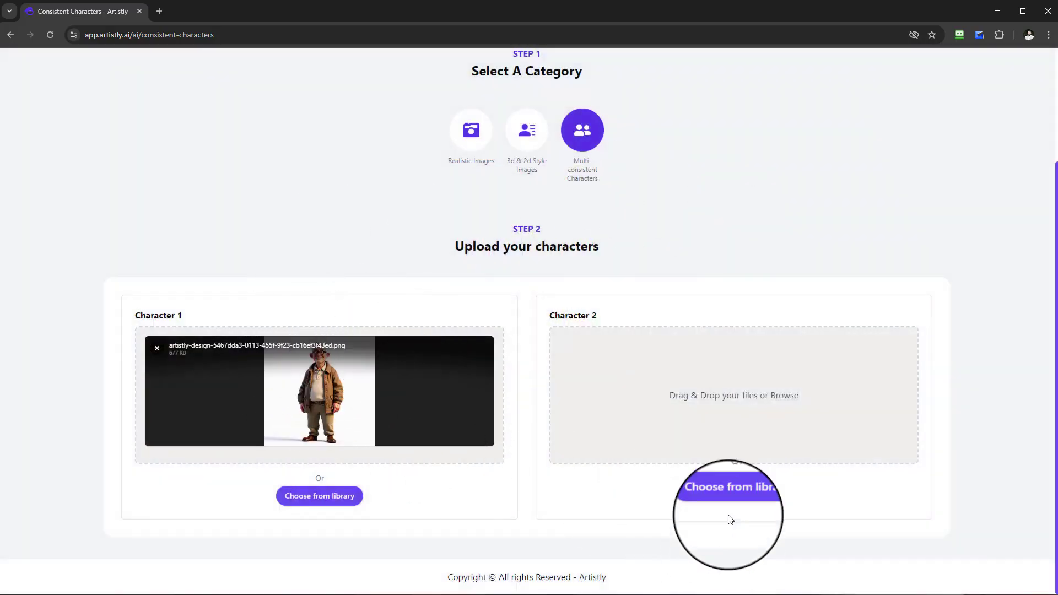
Step: Set Character 2 to the library image of the front-facing boy in an orange T-shirt and long blue jeans
click(728, 497)
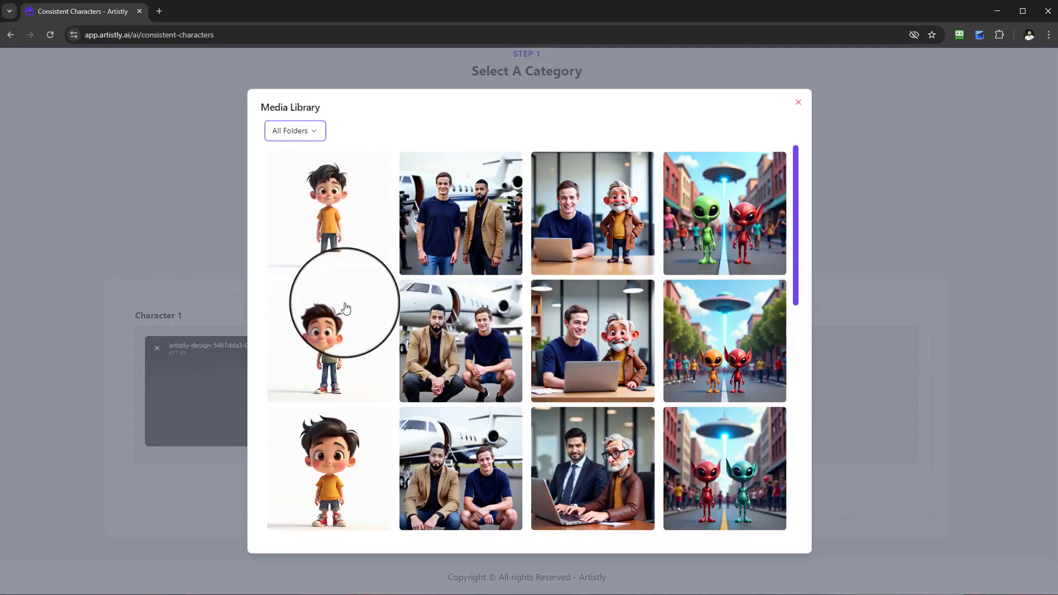
scroll(336, 361, down, 3)
scroll(338, 353, up, 2)
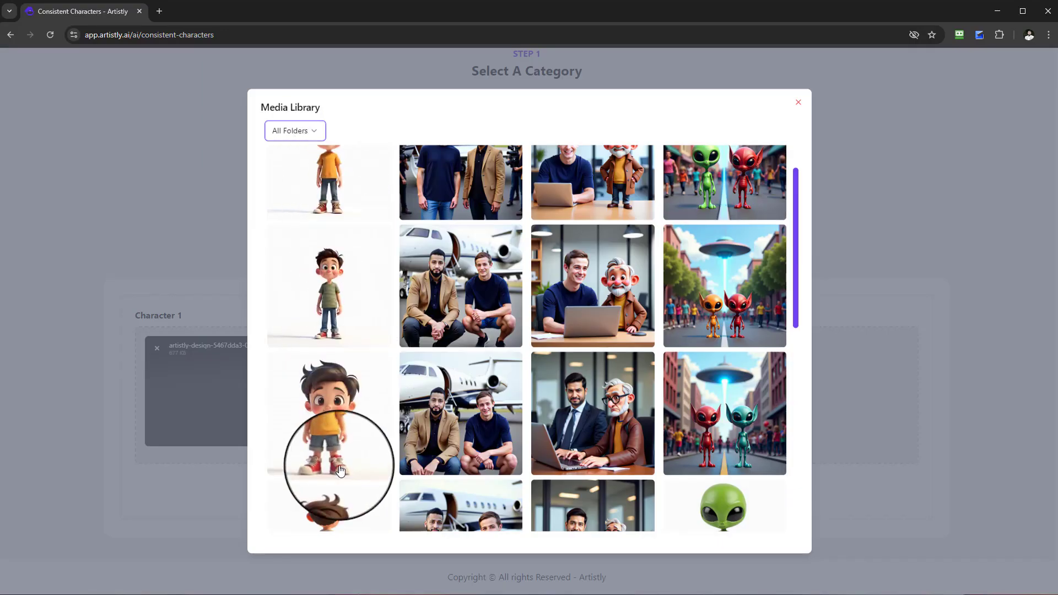
scroll(330, 210, up, 1)
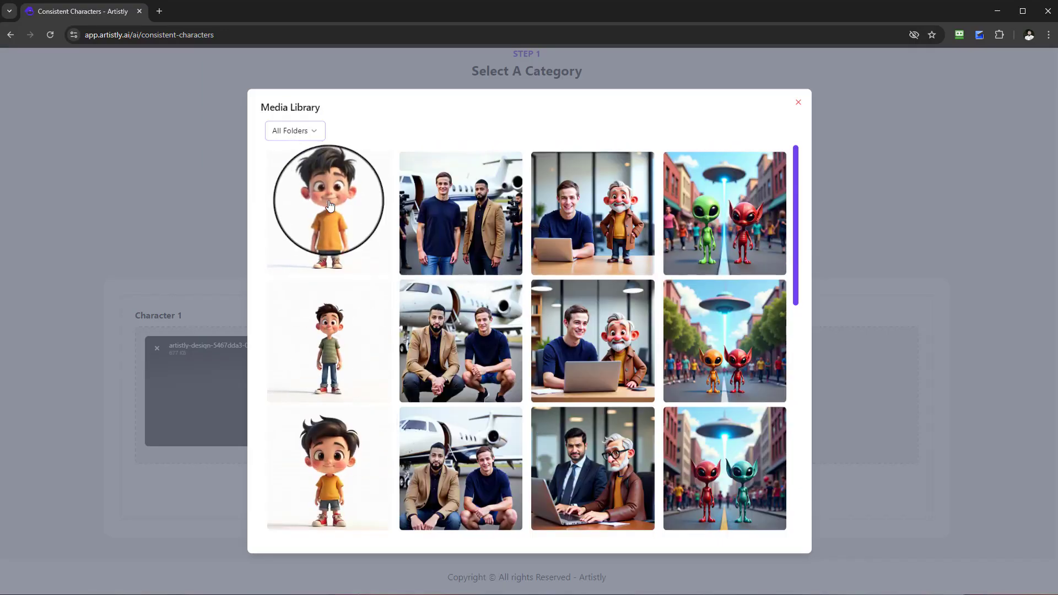
click(329, 210)
scroll(712, 231, up, 2)
scroll(605, 429, down, 2)
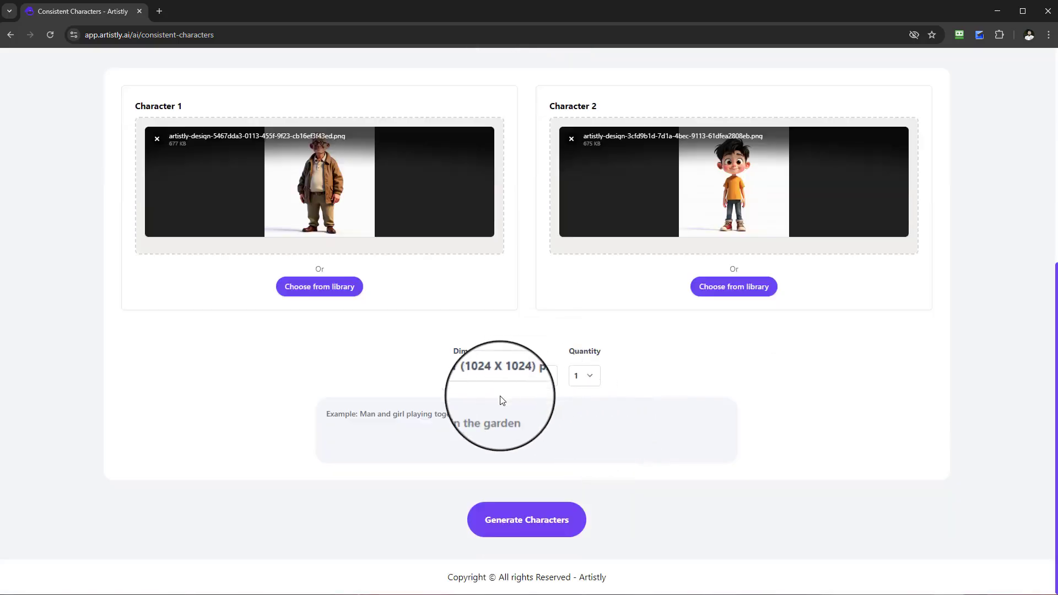
Step: Review the dimension options, keep 1:1 (1024 X 1024) px, and set the quantity to 4
drag(453, 360, 499, 357)
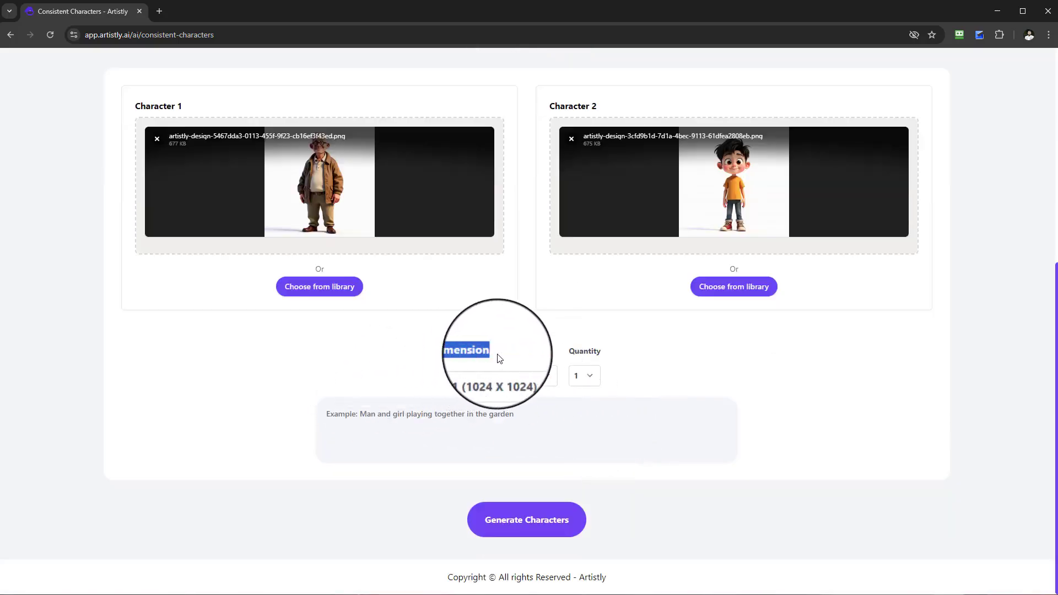
click(504, 381)
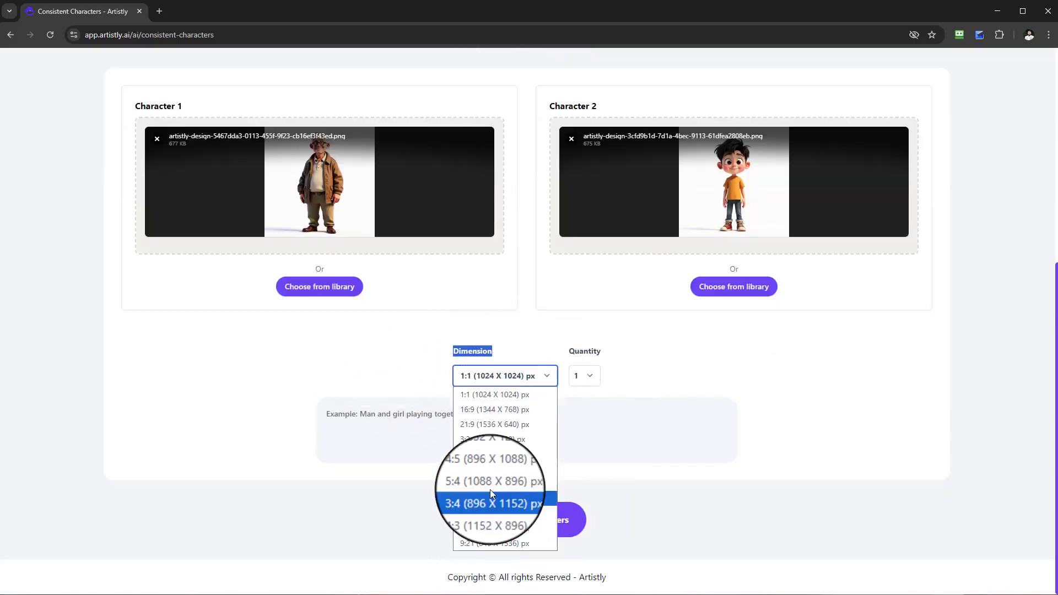
click(518, 339)
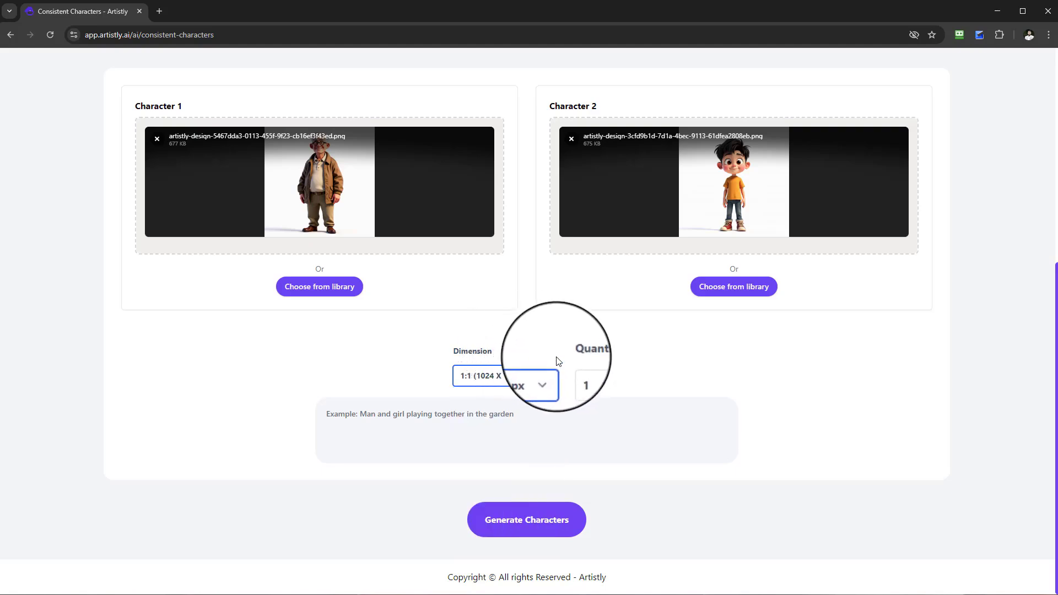
click(586, 376)
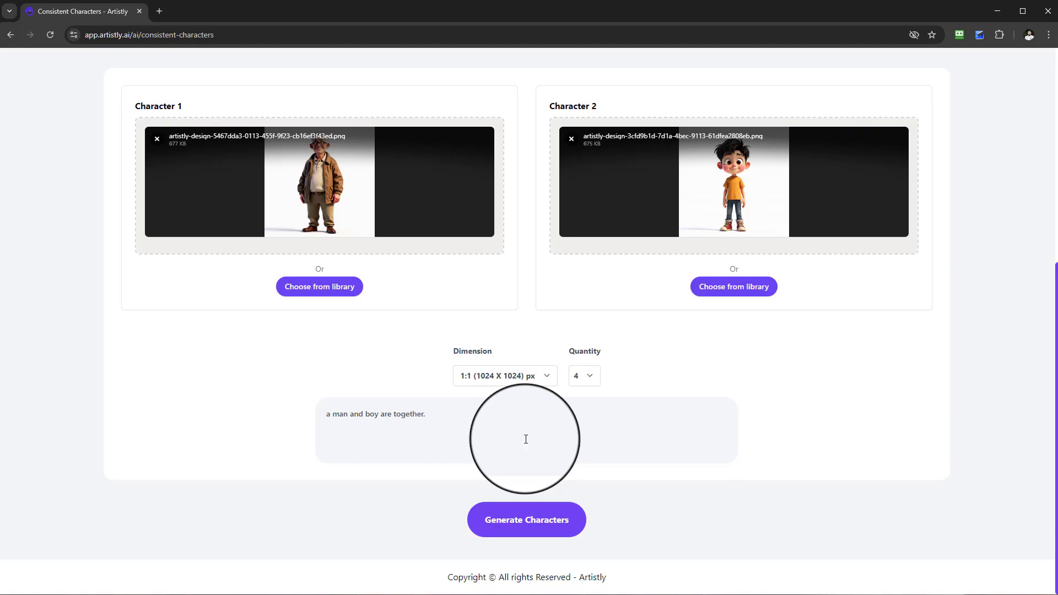
Step: Generate characters with the prompt "a man and boy are together. The man is flying a kite and the boy sitting down eating food in the park."
key(Caps_Lock)
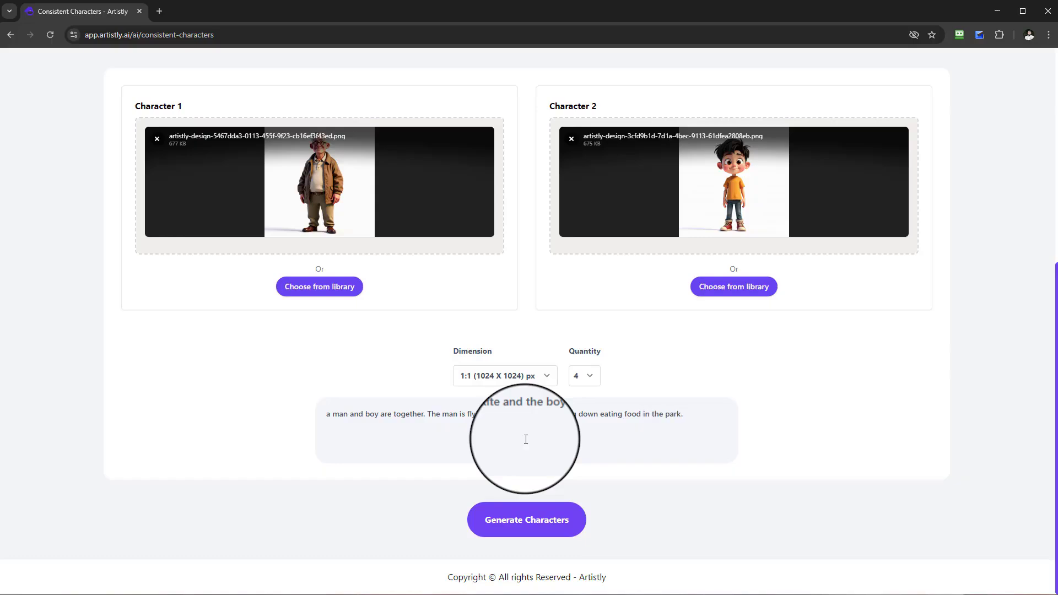
scroll(347, 314, up, 1)
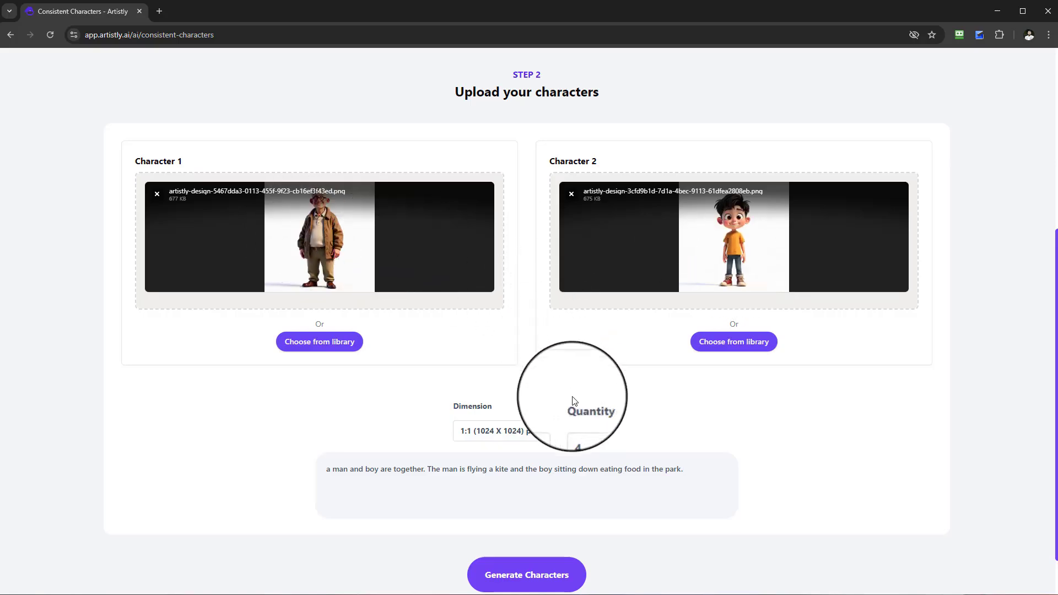
scroll(573, 401, down, 1)
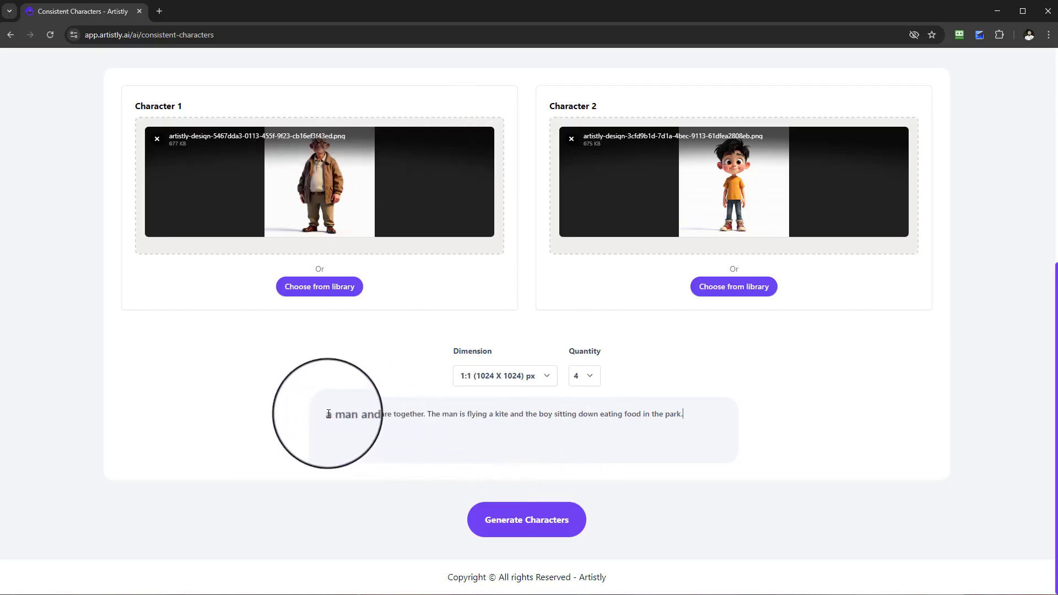
drag(327, 415, 705, 403)
click(757, 422)
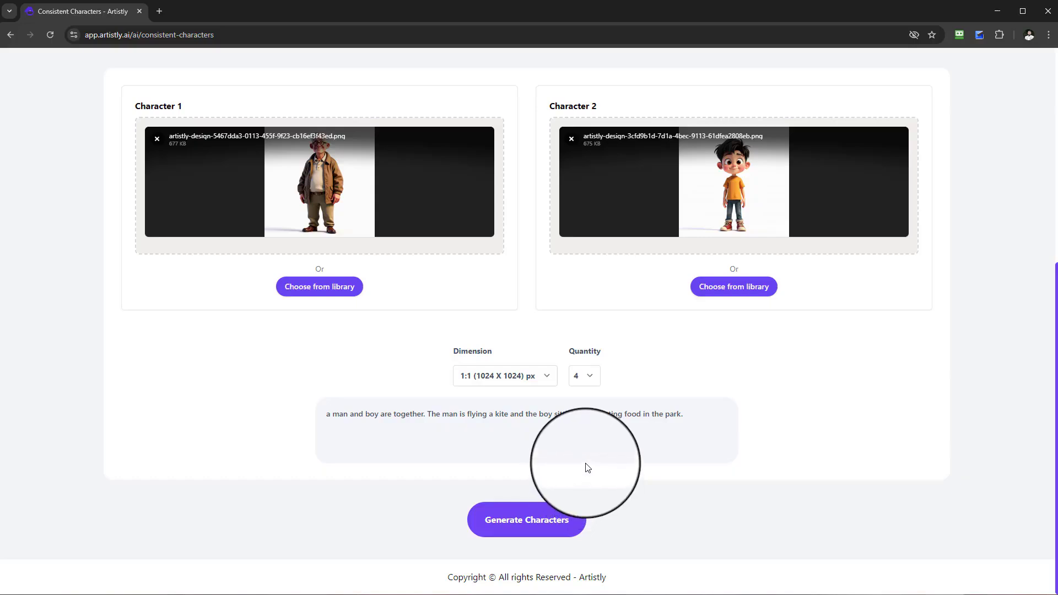
scroll(589, 462, up, 1)
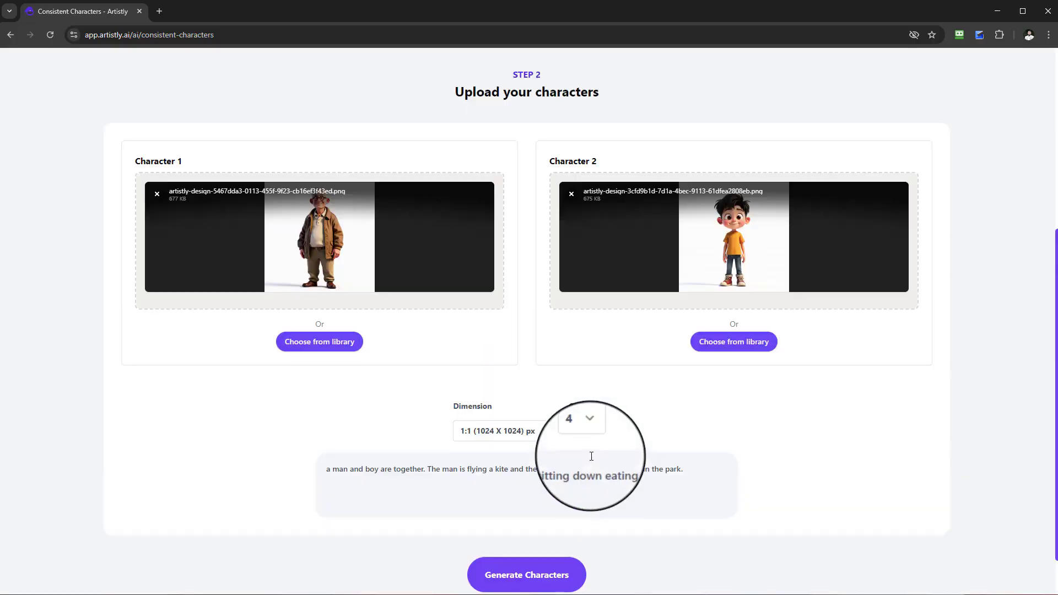
scroll(597, 454, down, 1)
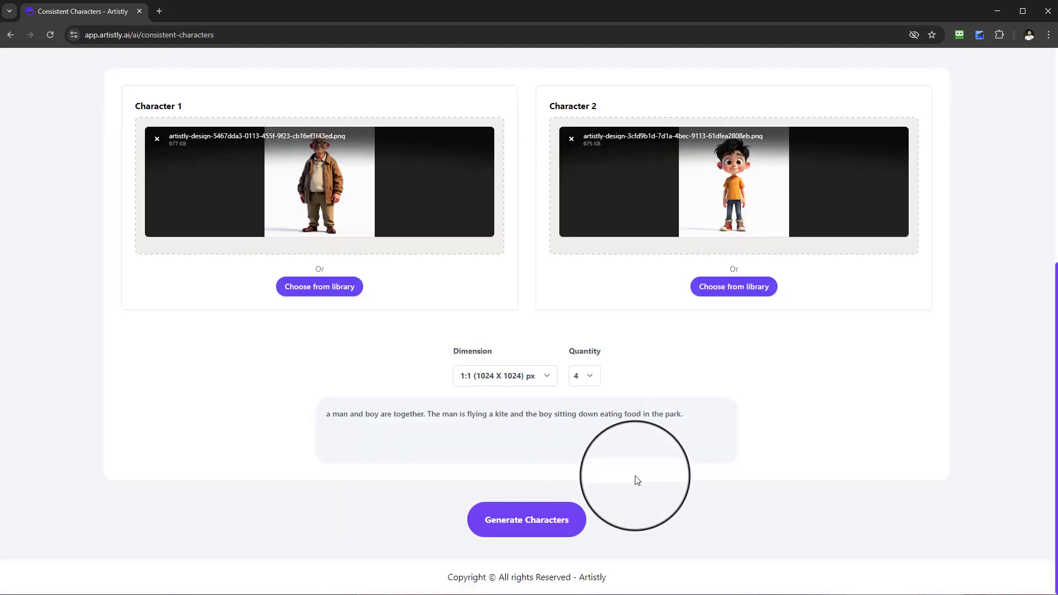
click(562, 531)
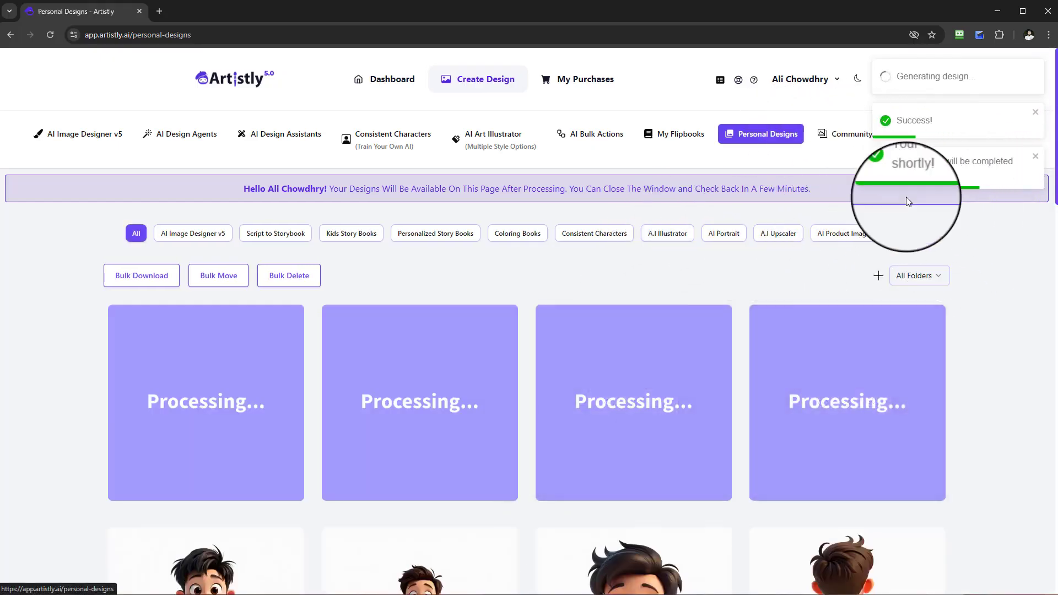
Step: Browse the personal designs, loading more twice, to find the earlier scenes of the elderly man and boy driving
mouse_move(933, 368)
scroll(977, 376, down, 8)
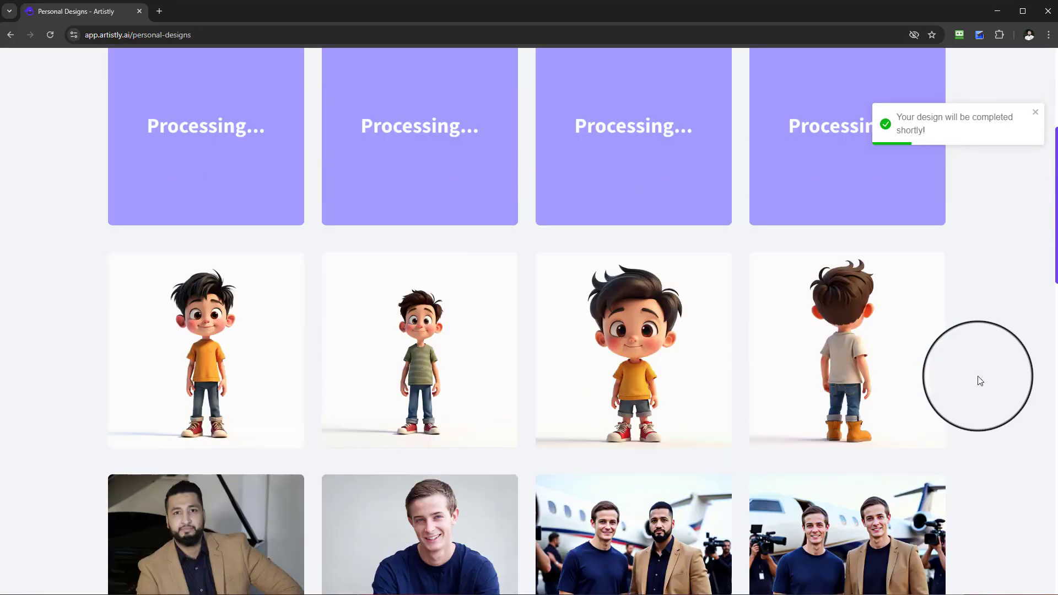
scroll(978, 376, down, 20)
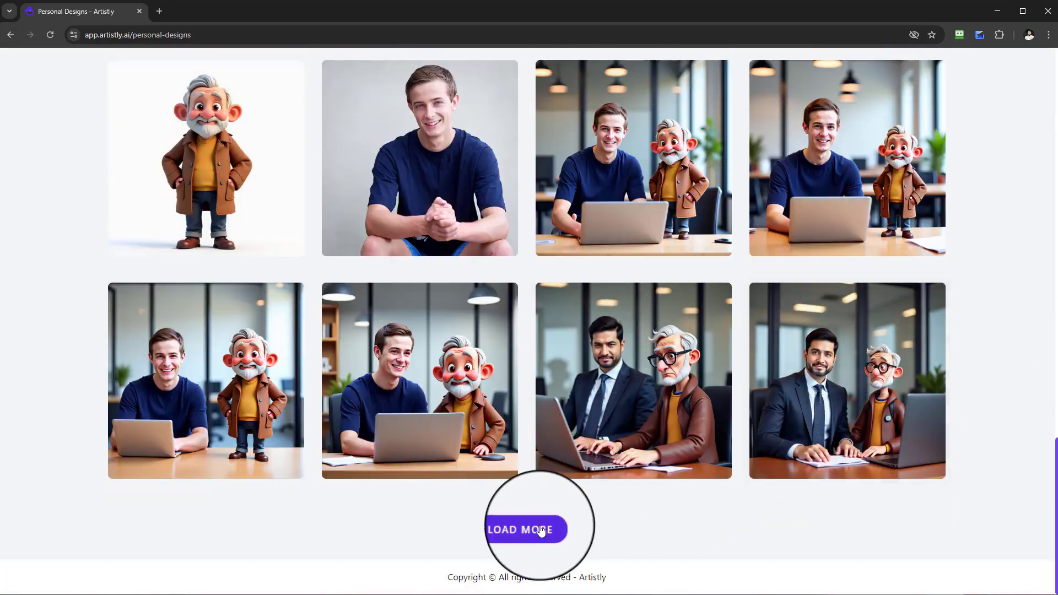
click(541, 530)
scroll(716, 448, down, 14)
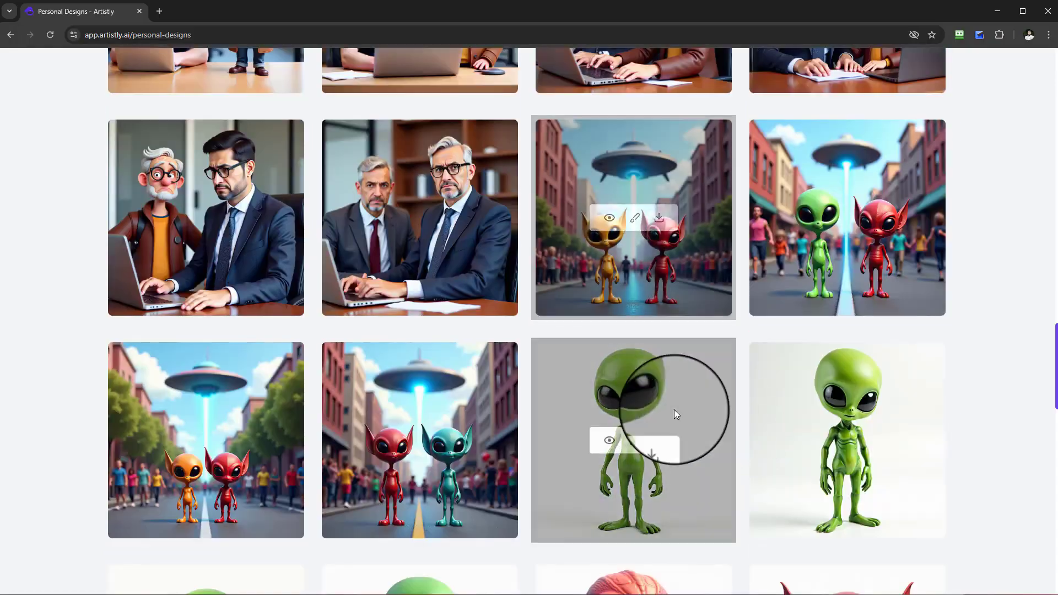
scroll(669, 417, down, 14)
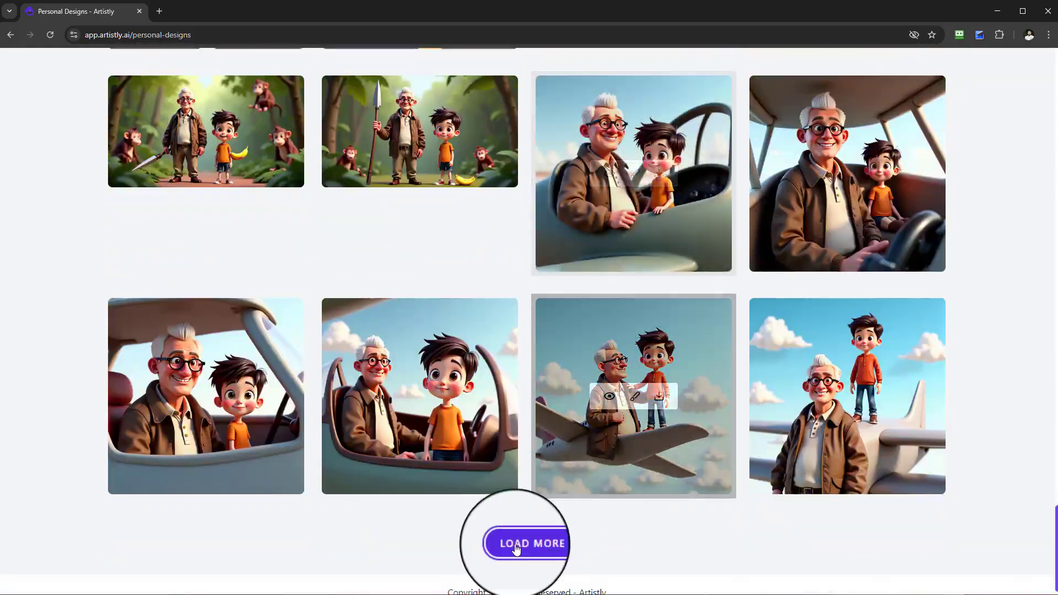
click(527, 529)
scroll(606, 452, down, 11)
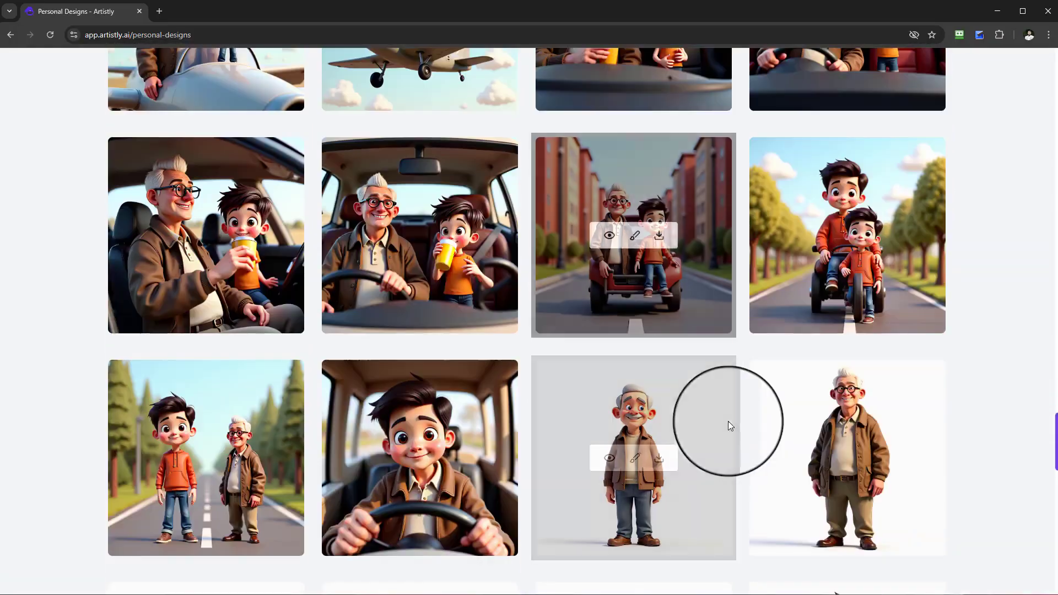
scroll(427, 338, down, 1)
scroll(867, 381, up, 4)
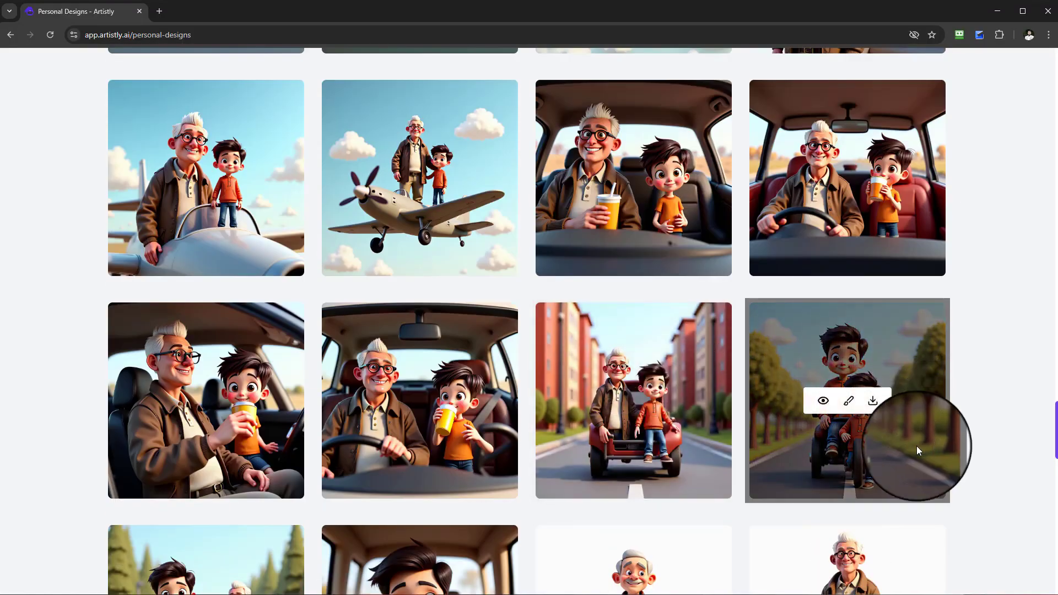
scroll(446, 521, down, 2)
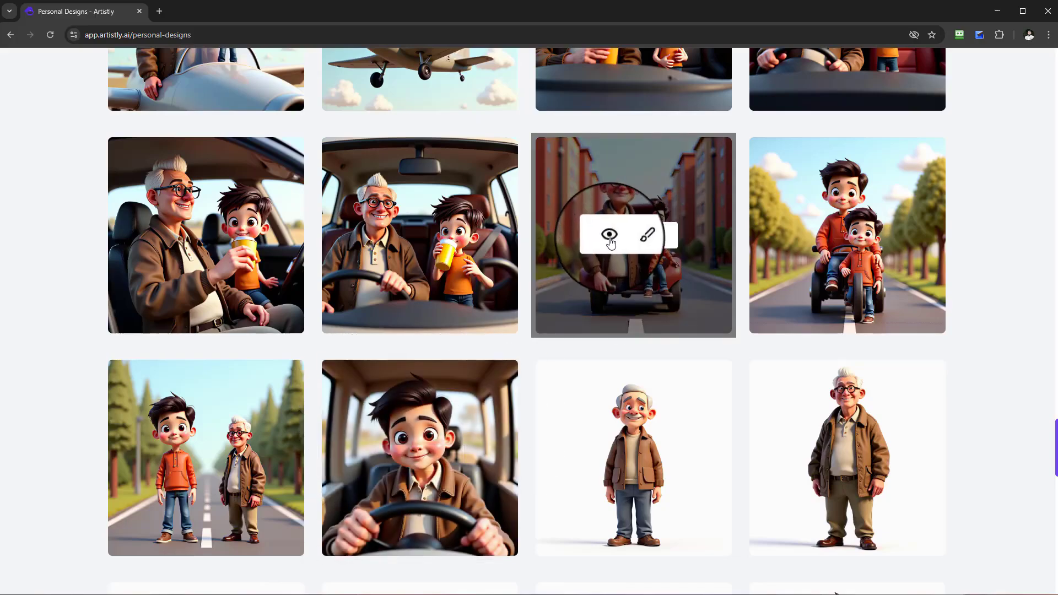
Step: View the design prompts of the man and boy on the red car and of the two boys on the three-wheeler
click(609, 236)
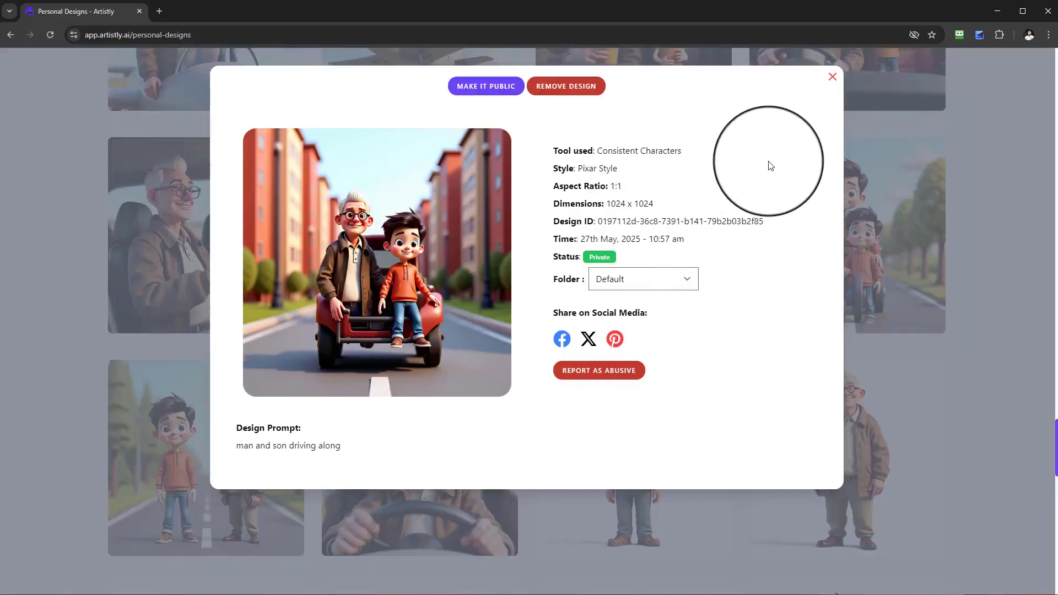
click(832, 77)
click(823, 237)
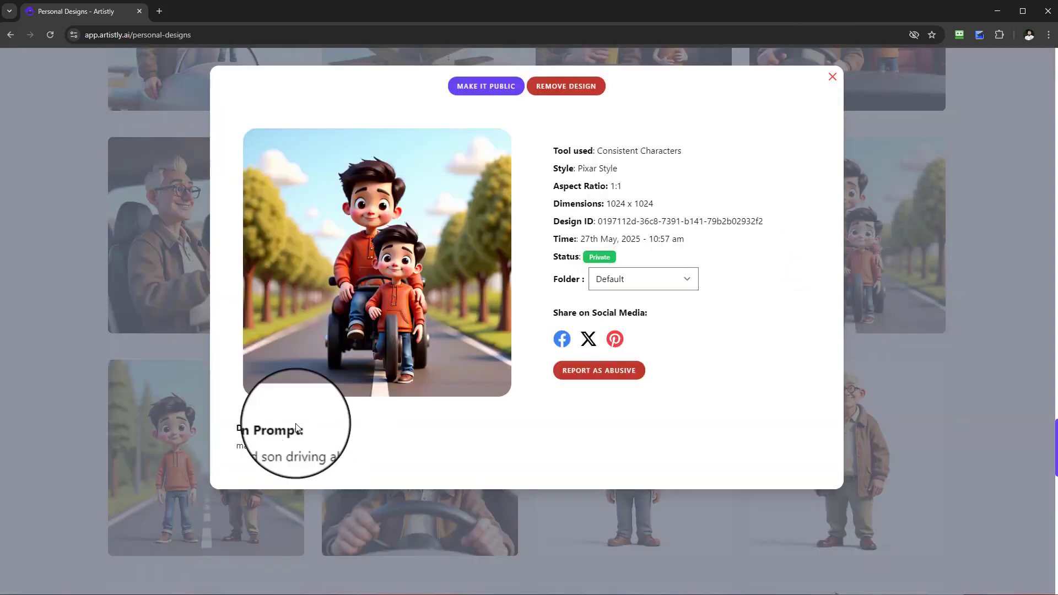
drag(237, 447, 346, 451)
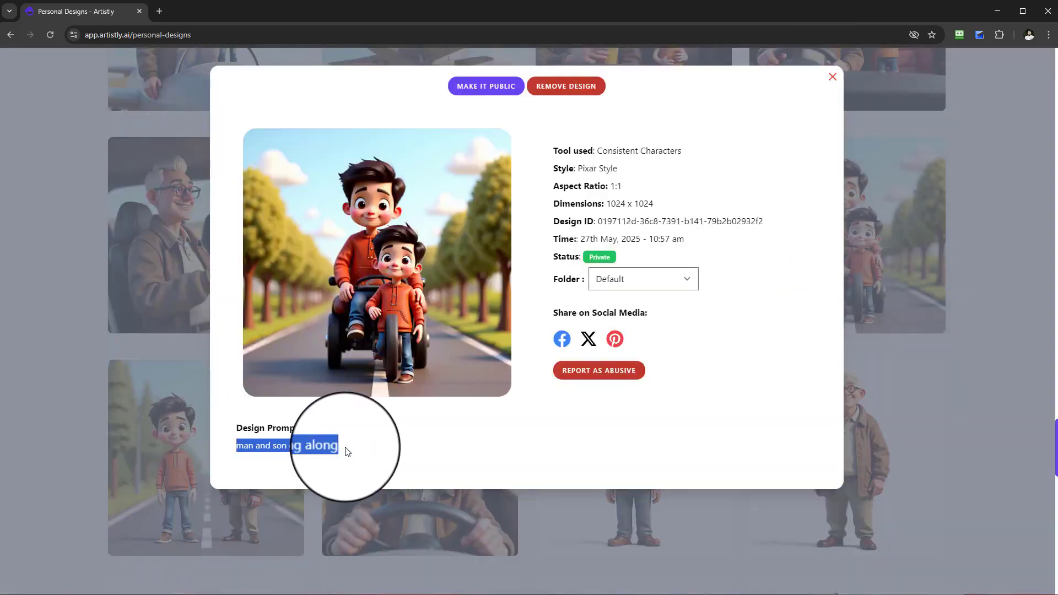
click(833, 76)
scroll(640, 300, up, 2)
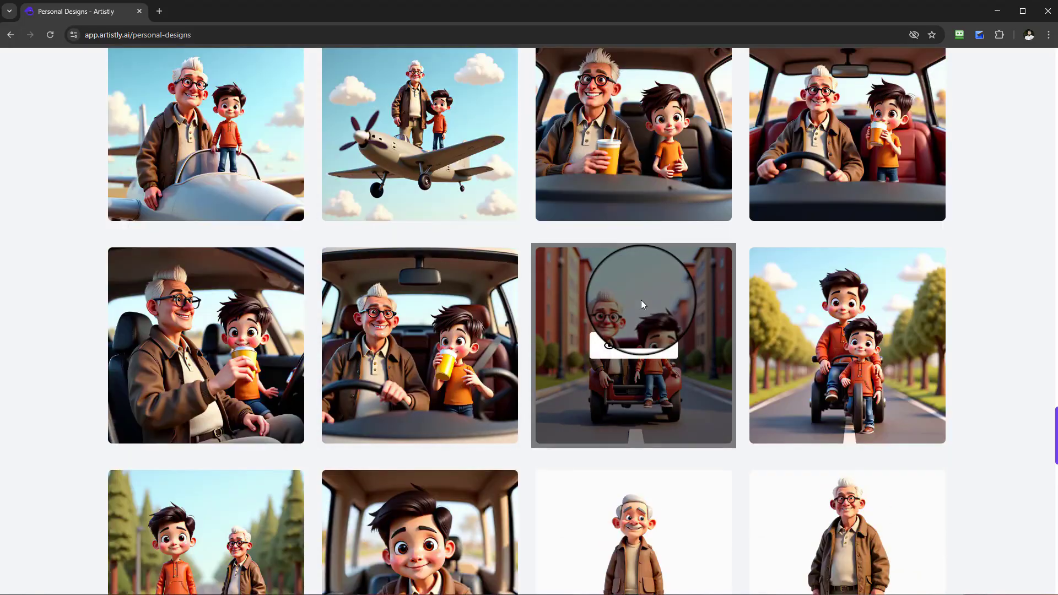
mouse_move(490, 316)
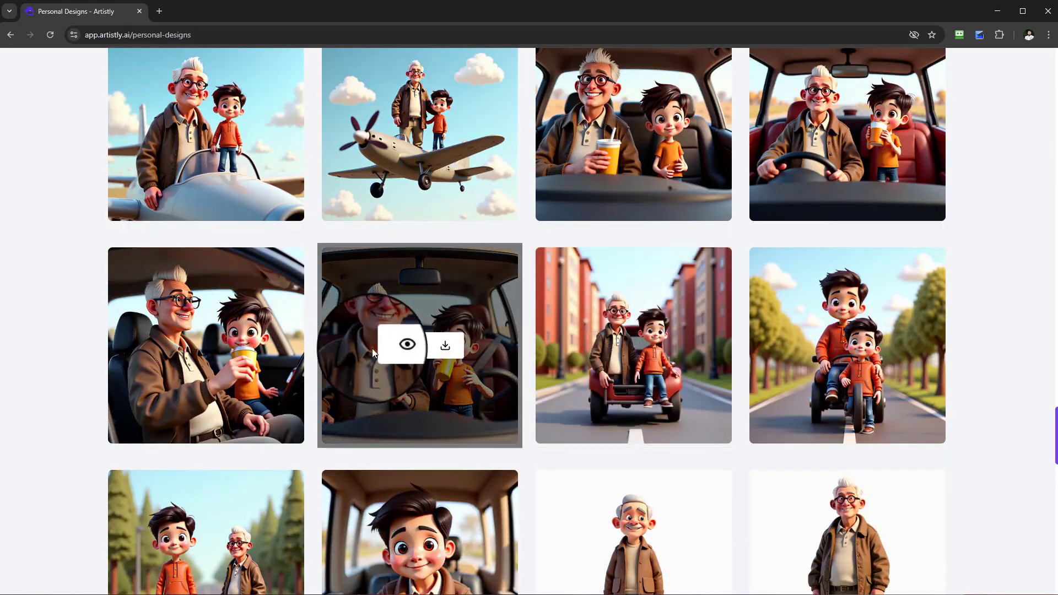
Step: View the design prompts of the three car scenes where the man drives and the boy drinks in the passenger seat
click(395, 347)
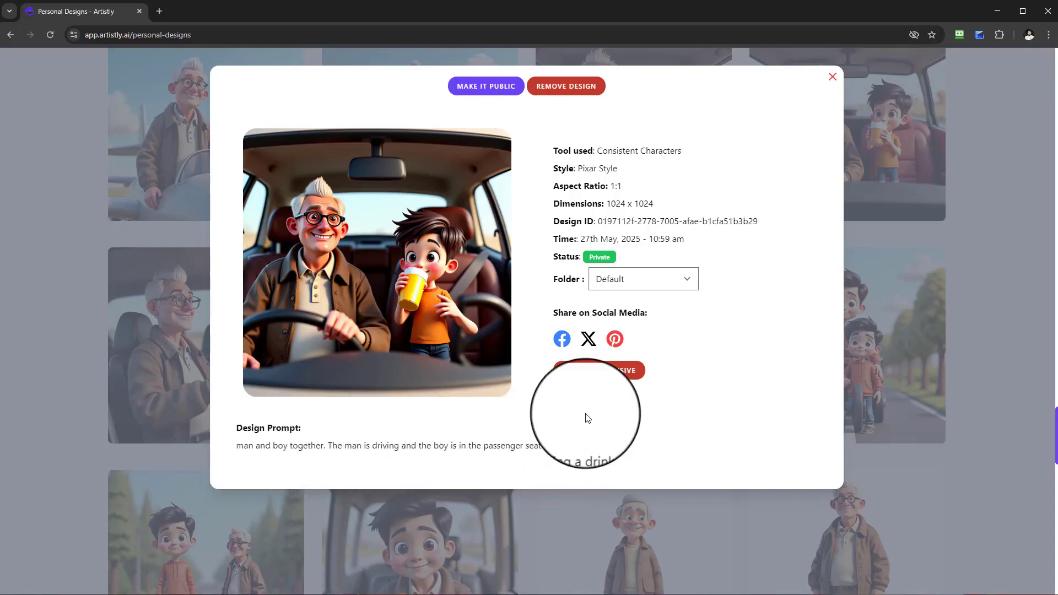
click(832, 77)
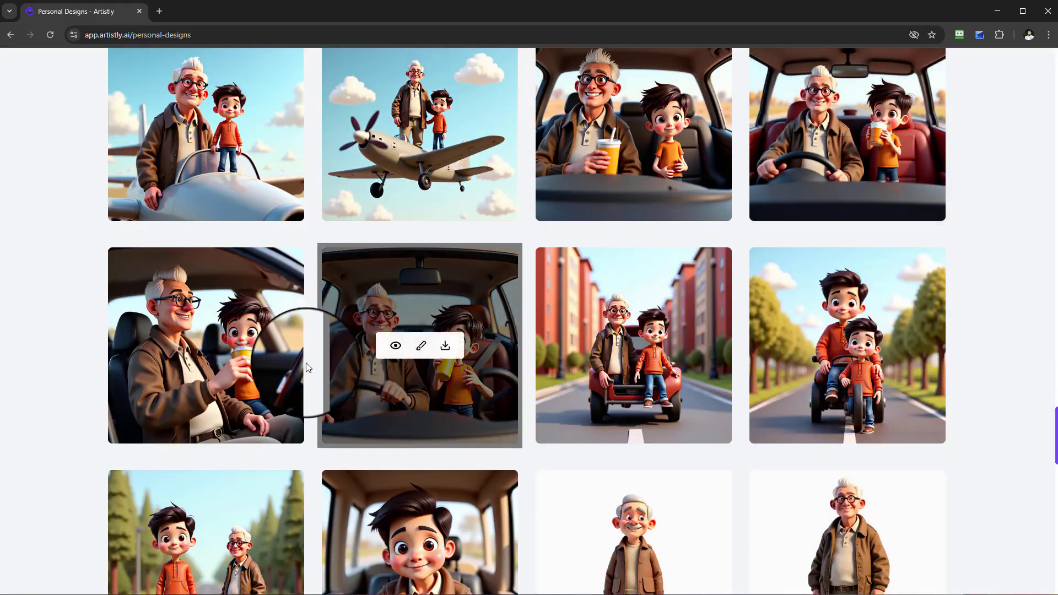
click(180, 346)
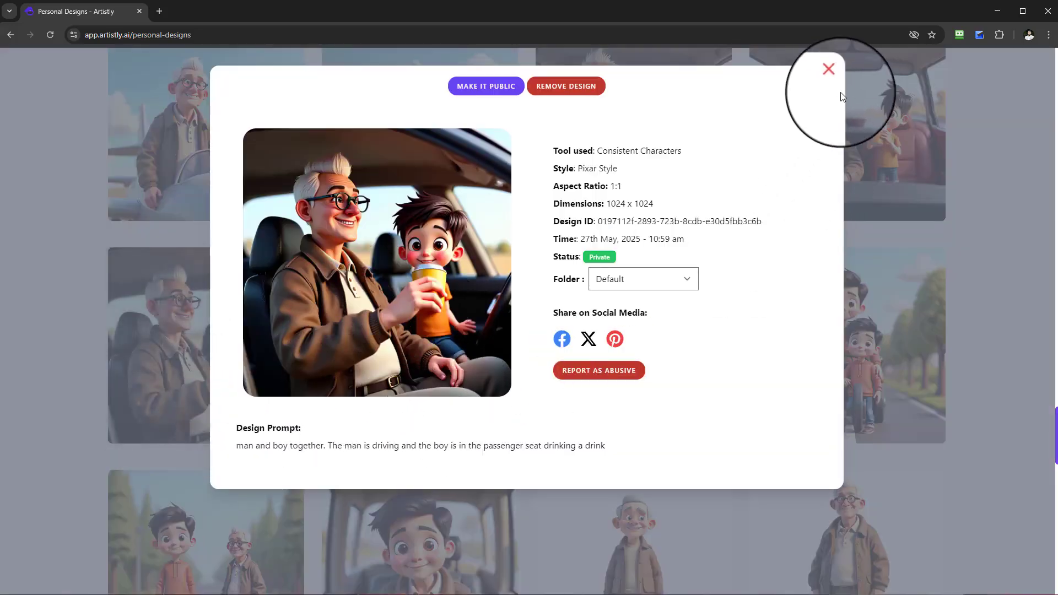
click(829, 69)
scroll(815, 250, up, 2)
click(821, 230)
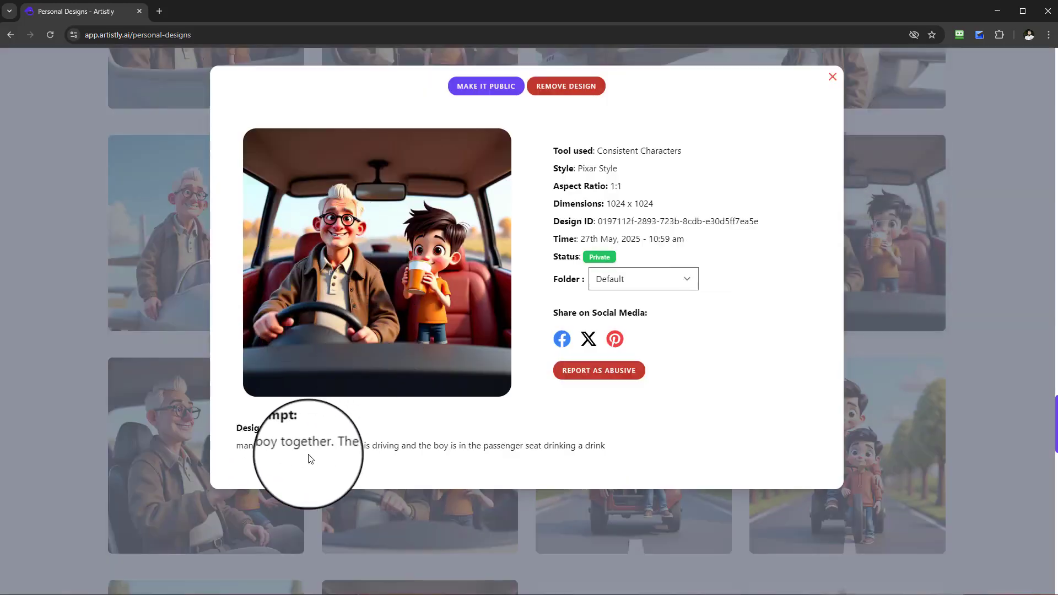
click(832, 76)
Step: View the design prompts of the propeller plane scene and the scene of the boy standing on the plane's wing beside the man
scroll(510, 281, up, 3)
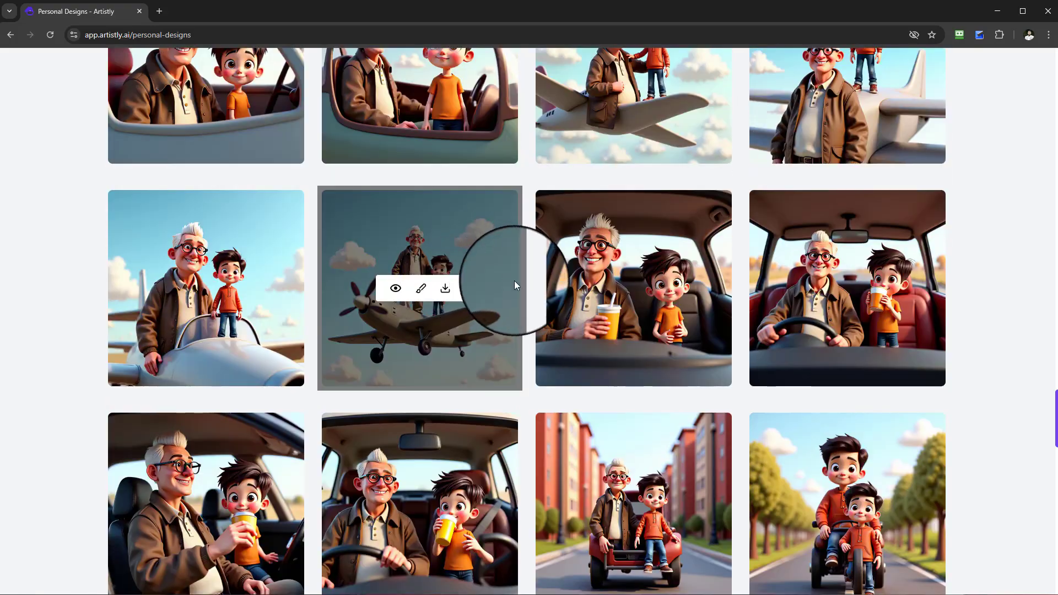
scroll(445, 357, down, 1)
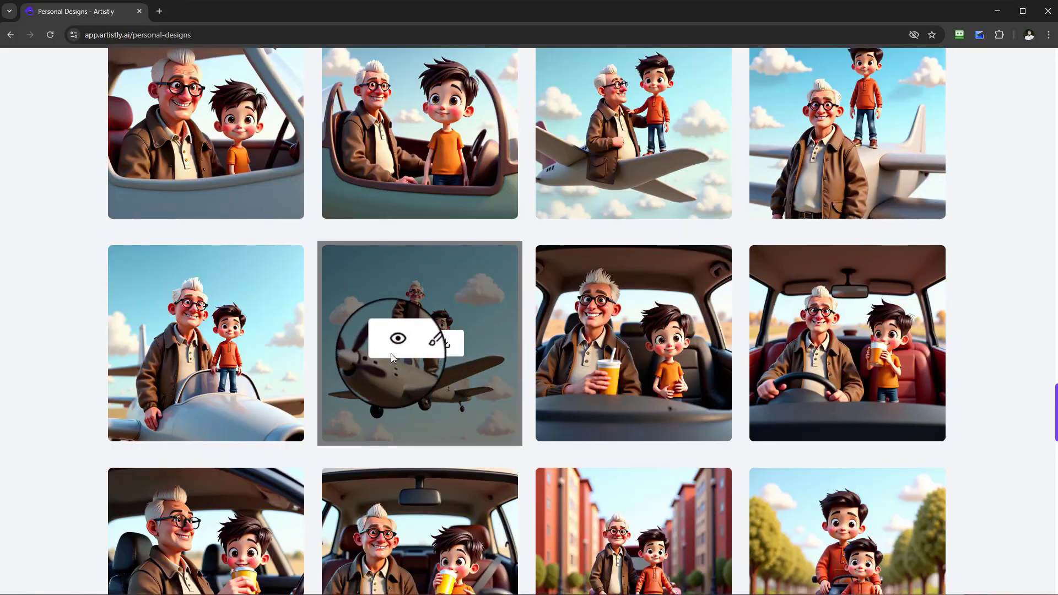
click(396, 343)
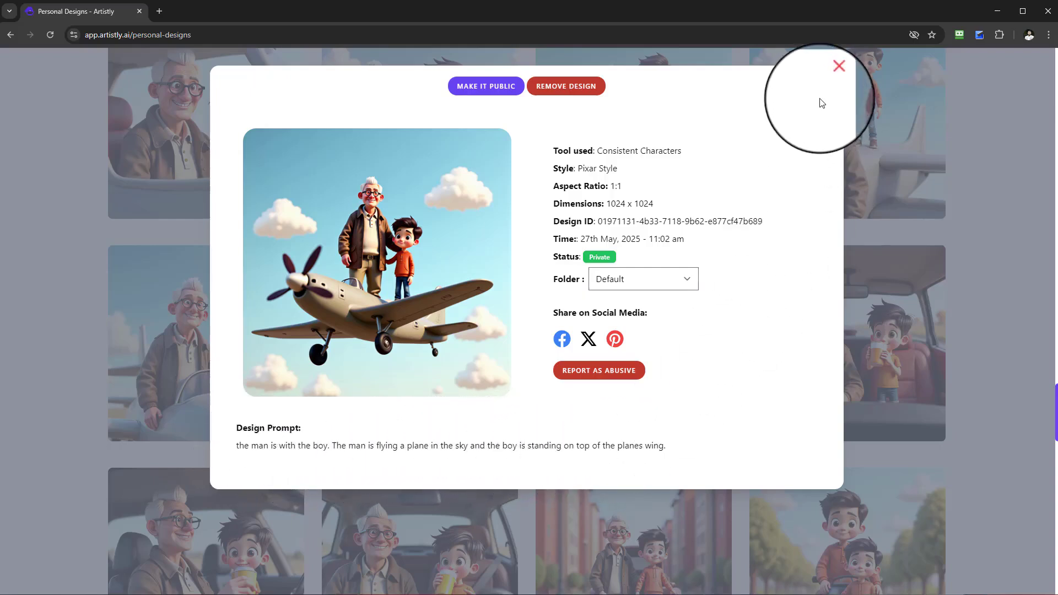
click(833, 77)
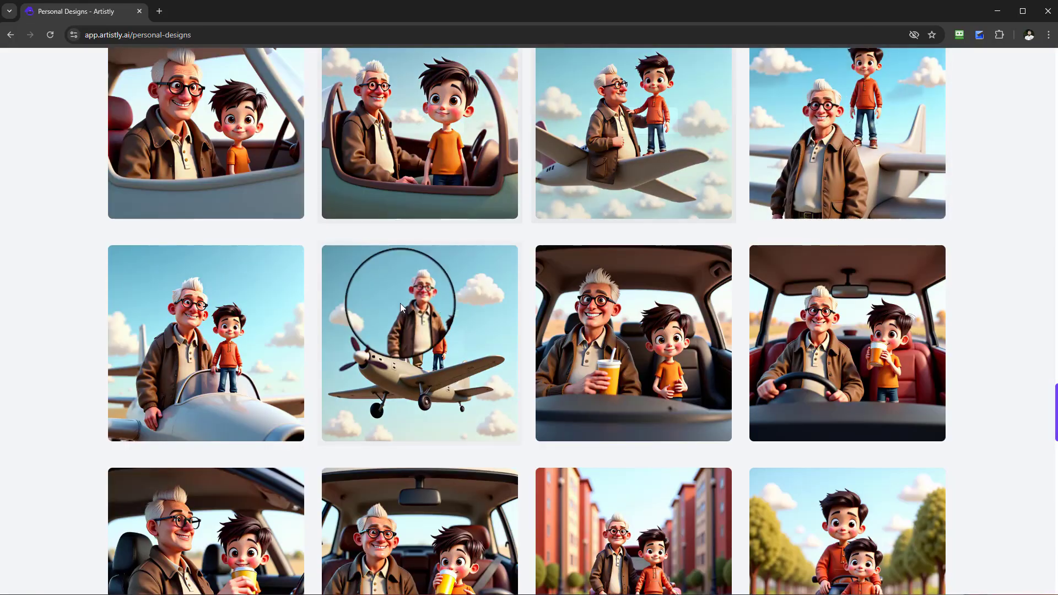
scroll(511, 392, up, 1)
mouse_move(511, 392)
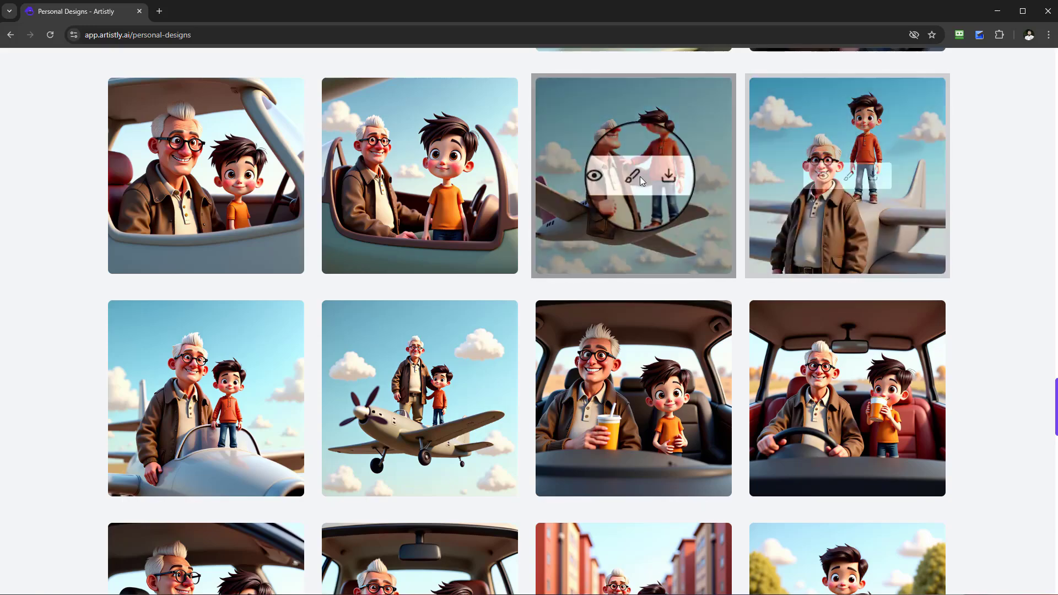
click(609, 176)
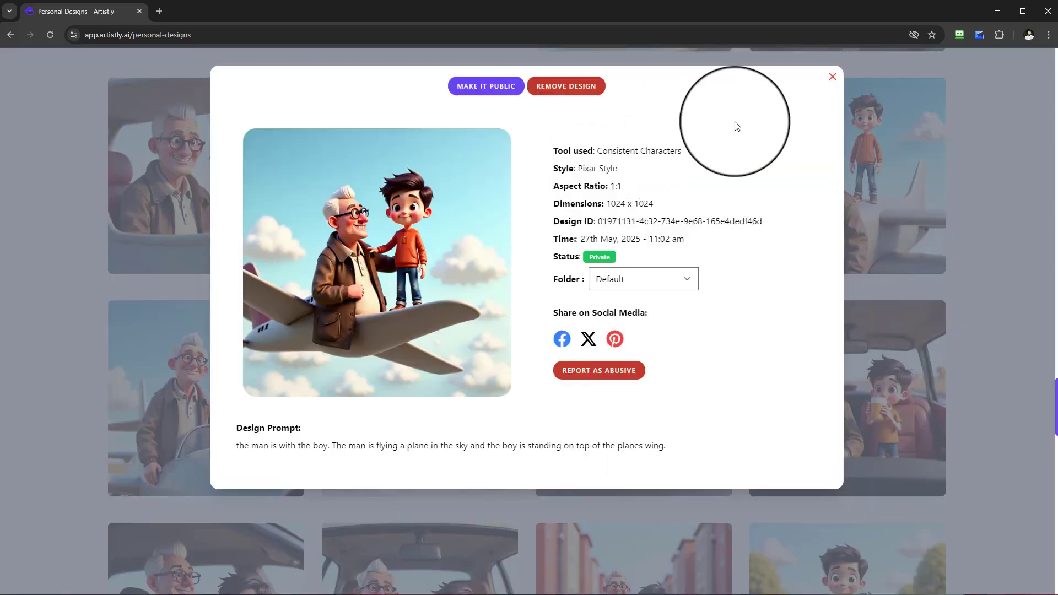
click(833, 77)
Step: View the design prompts of two scenes with the man and boy inside the plane's cockpit
scroll(550, 370, up, 1)
scroll(550, 368, up, 2)
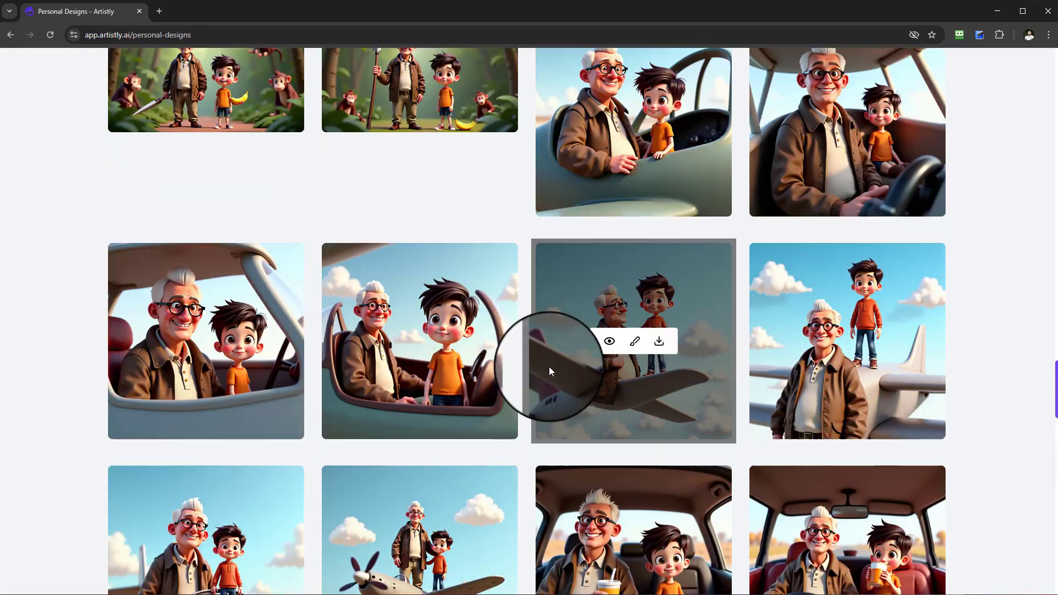
scroll(607, 368, down, 3)
scroll(567, 371, up, 3)
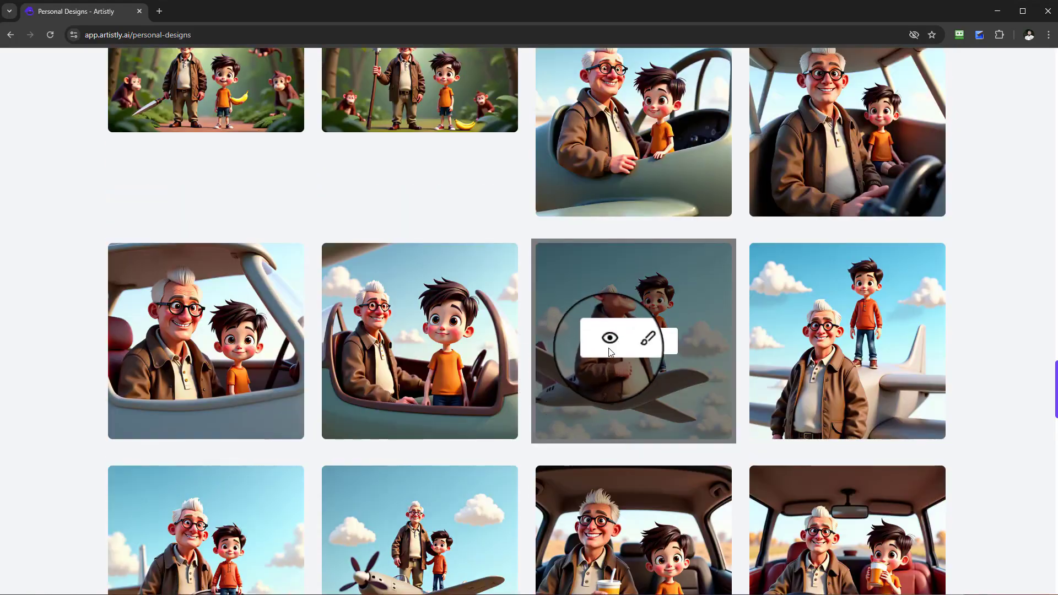
scroll(610, 353, up, 1)
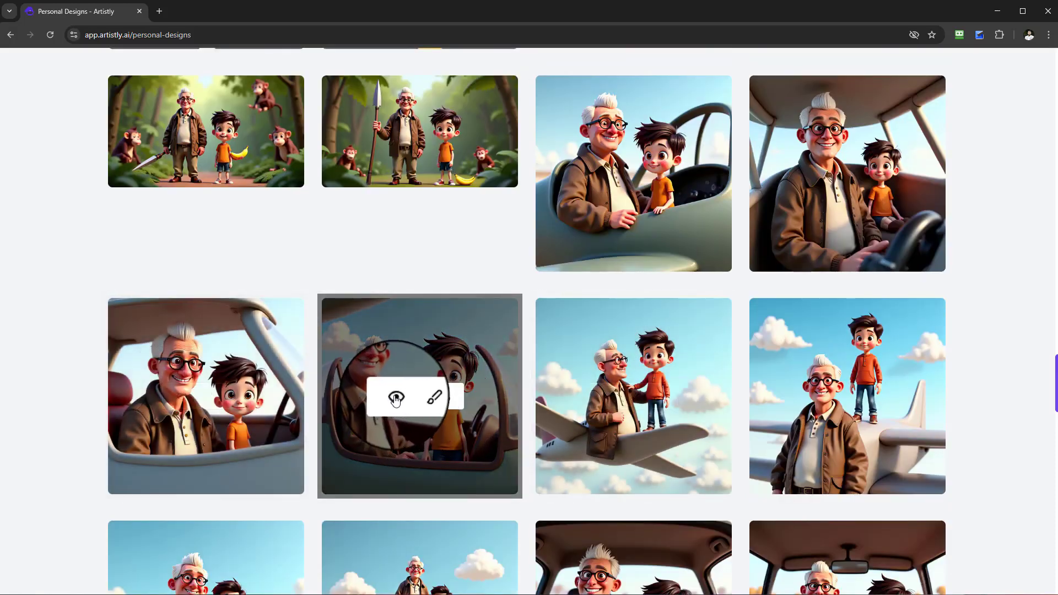
click(396, 399)
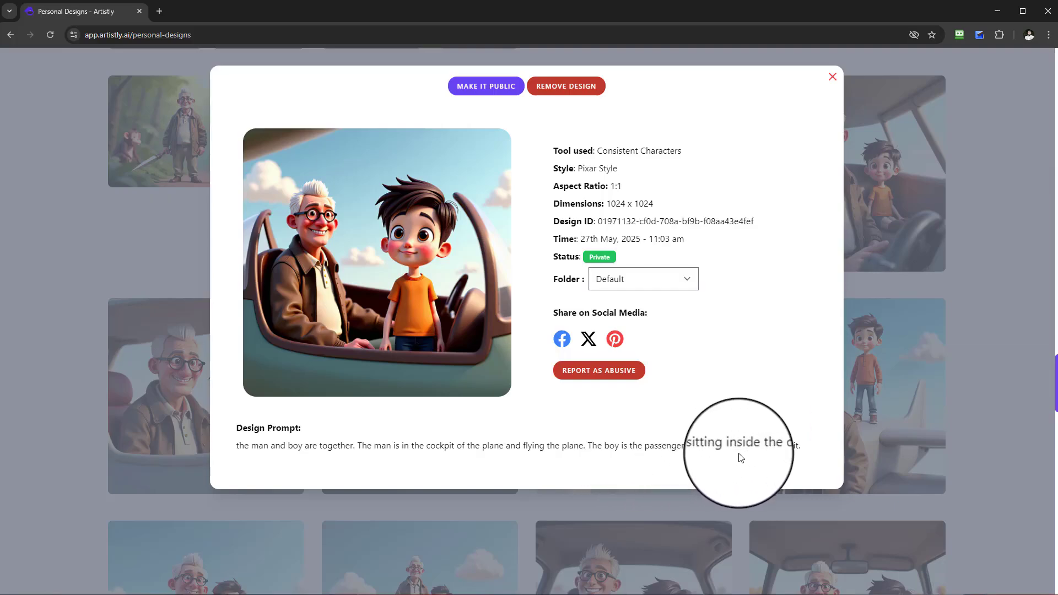
click(833, 77)
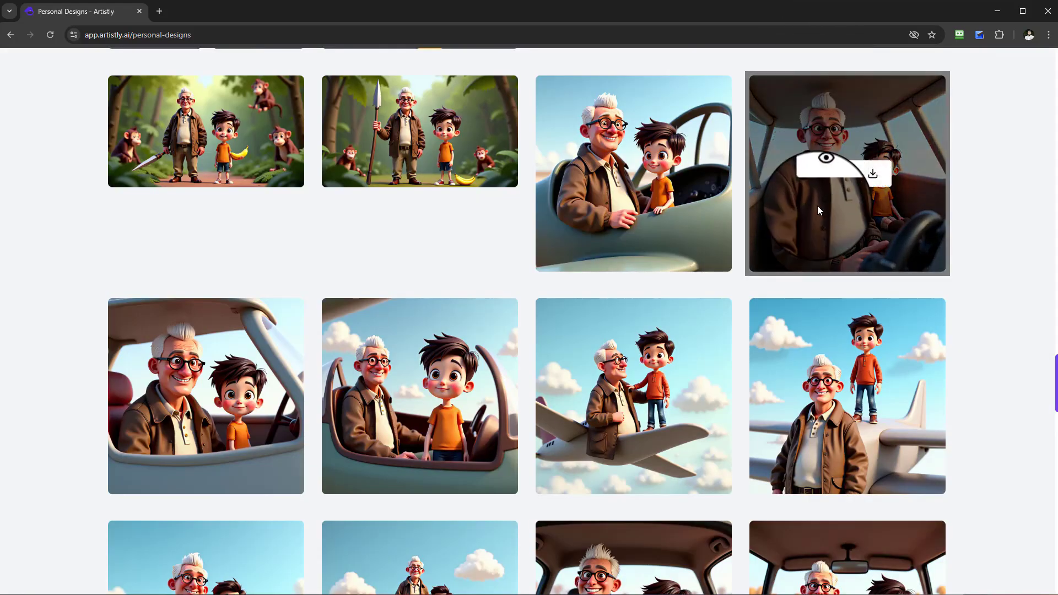
click(826, 174)
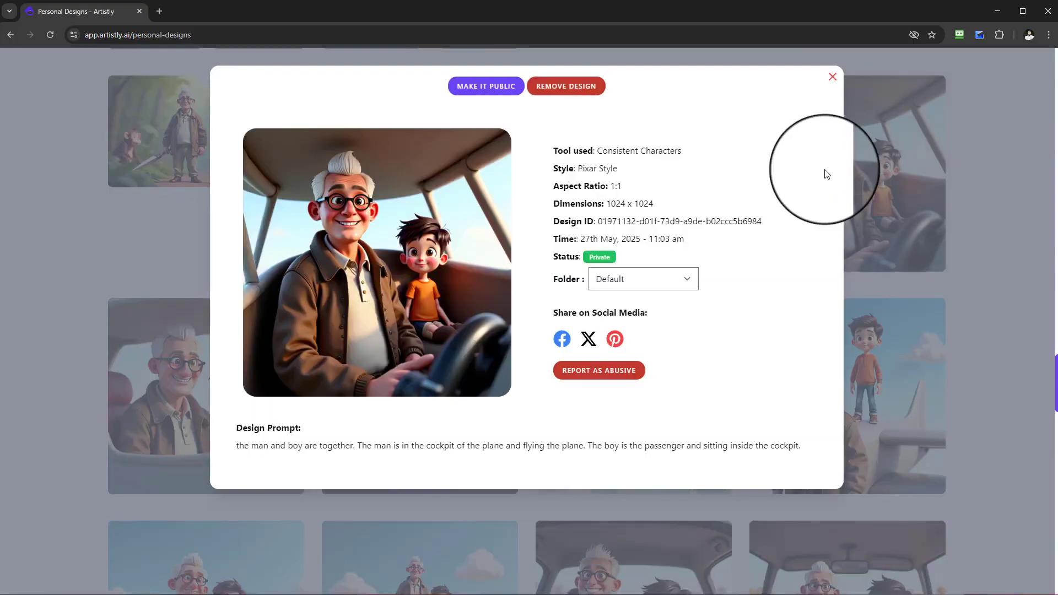
click(832, 78)
Step: Reopen the design with the boy standing on the plane's wing and reread its prompt for comparison with the cockpit scenes
scroll(799, 182, down, 2)
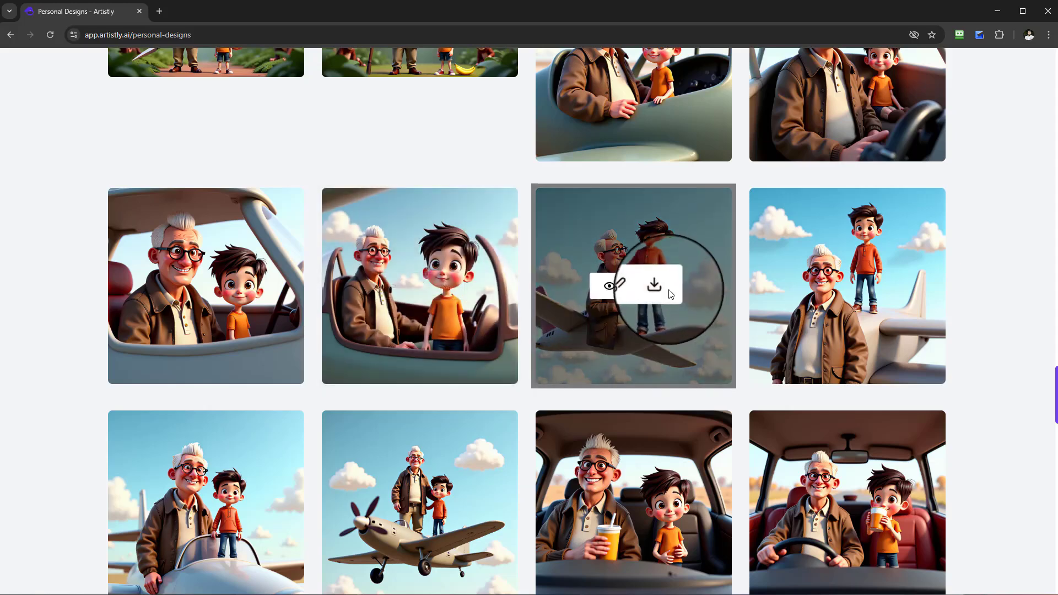
click(610, 287)
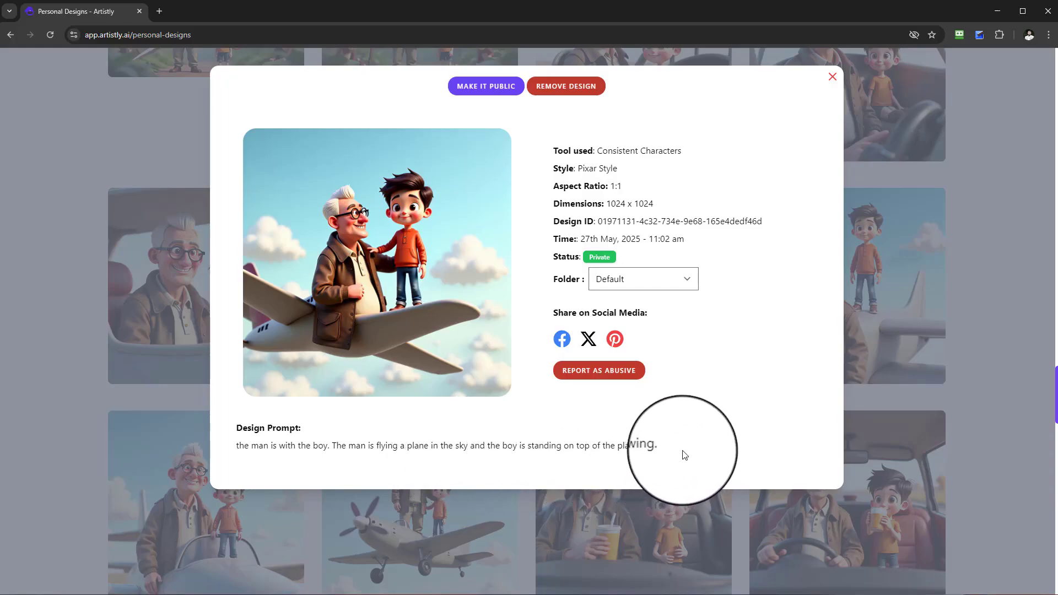
click(832, 77)
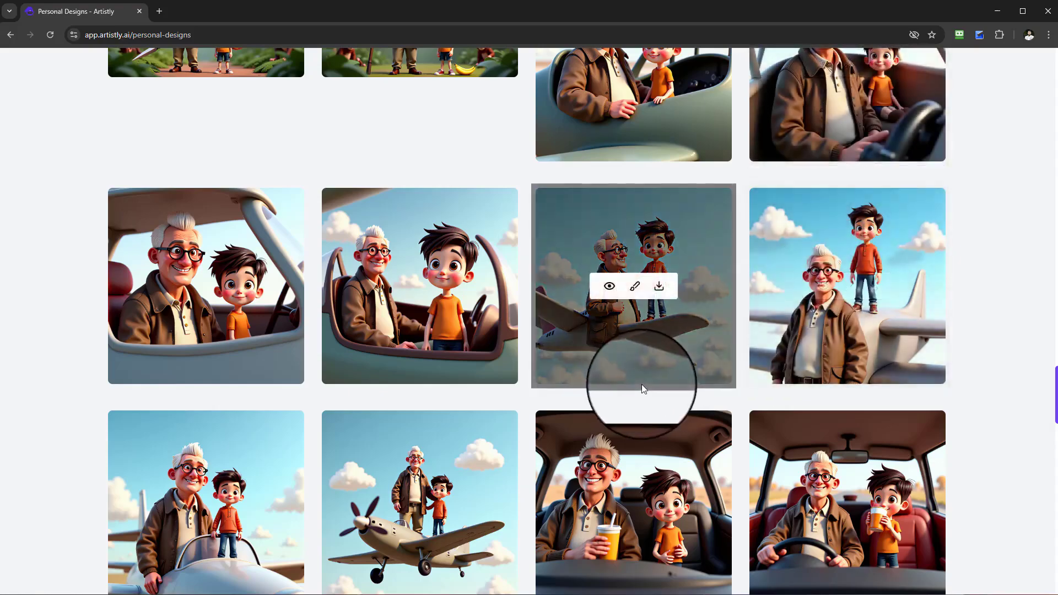
Step: View the design prompt of the 16:9 jungle scene with the man, the boy and the monkeys in the trees
scroll(643, 386, up, 5)
scroll(645, 394, up, 2)
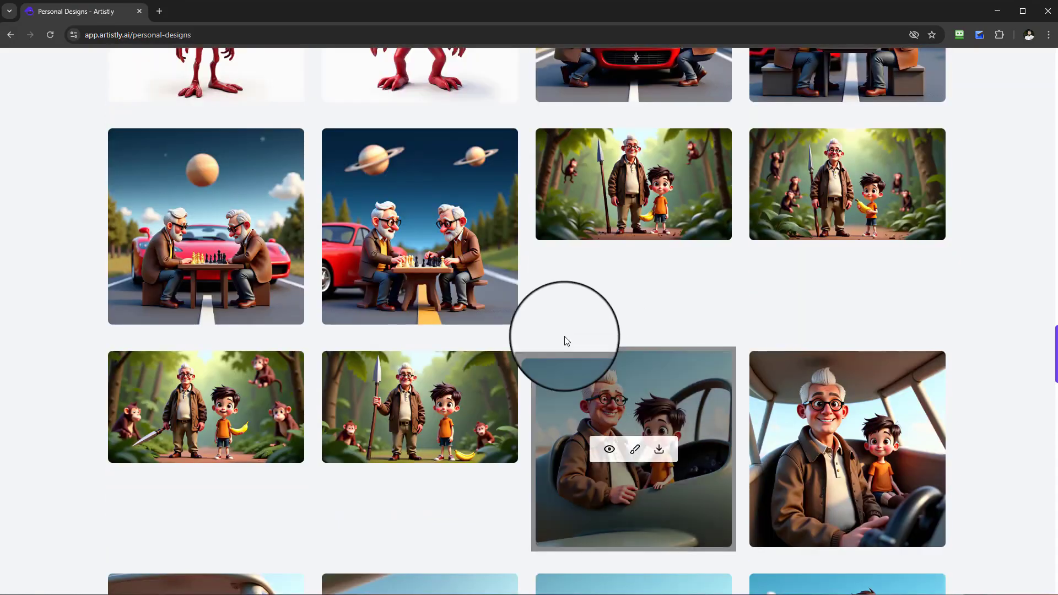
scroll(704, 323, up, 1)
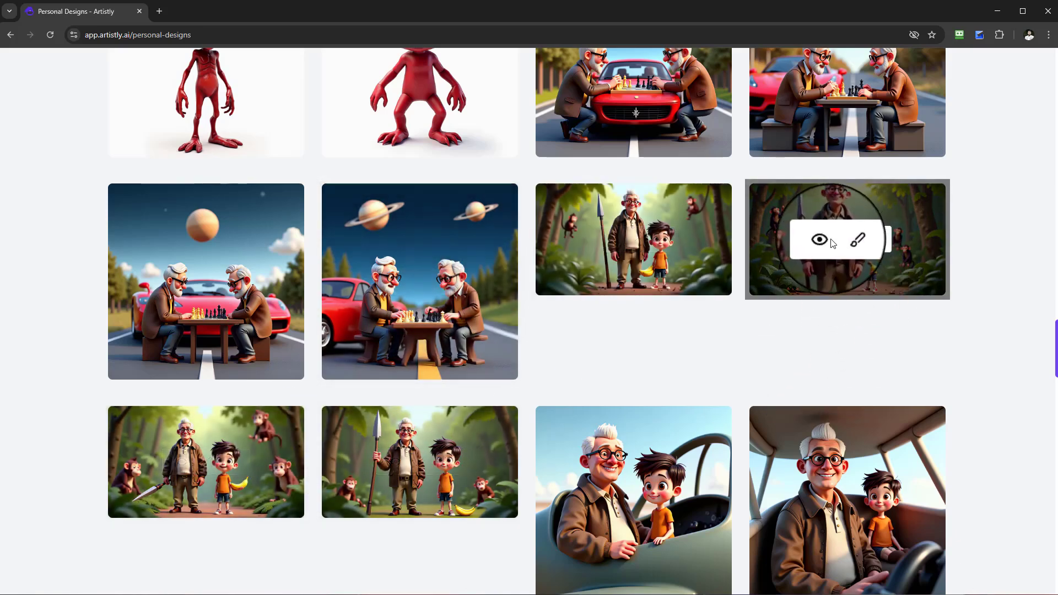
click(819, 239)
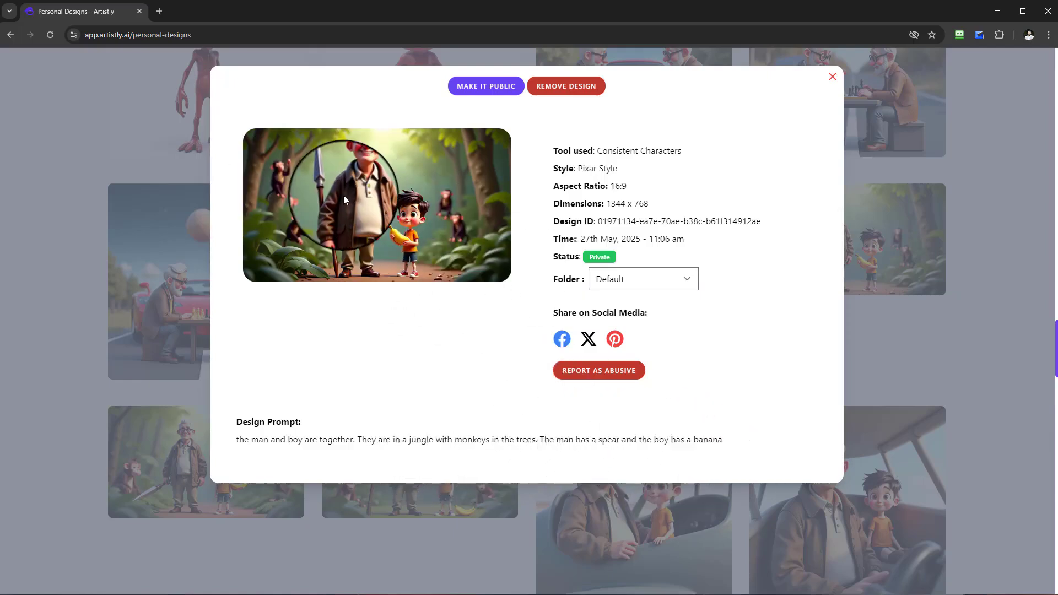
click(834, 77)
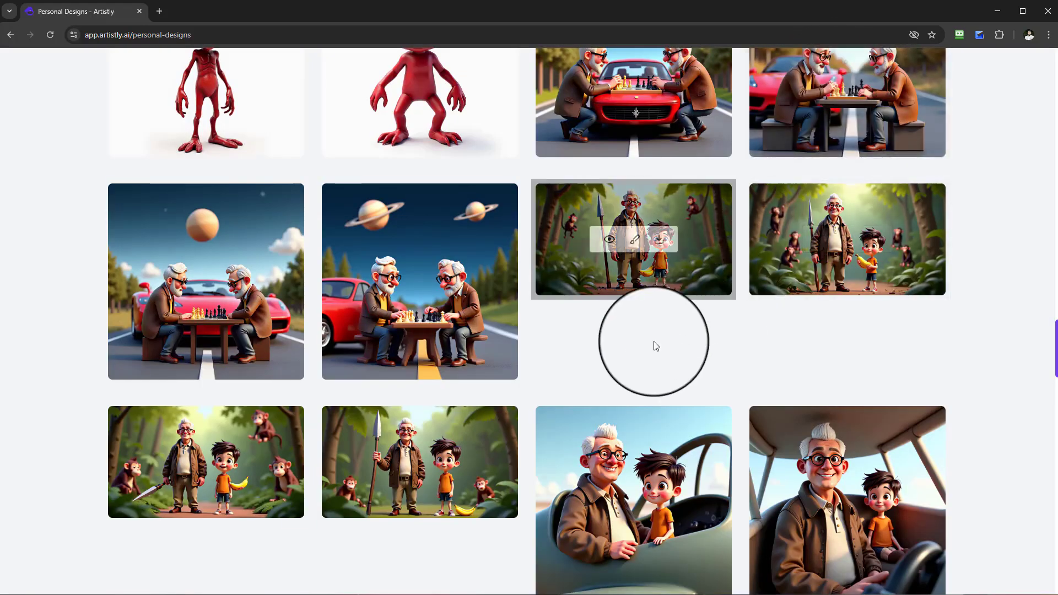
Step: View the design prompts of the two dark-sky scenes with the old men playing chess at a table beside a red car
scroll(633, 446, down, 1)
mouse_move(475, 422)
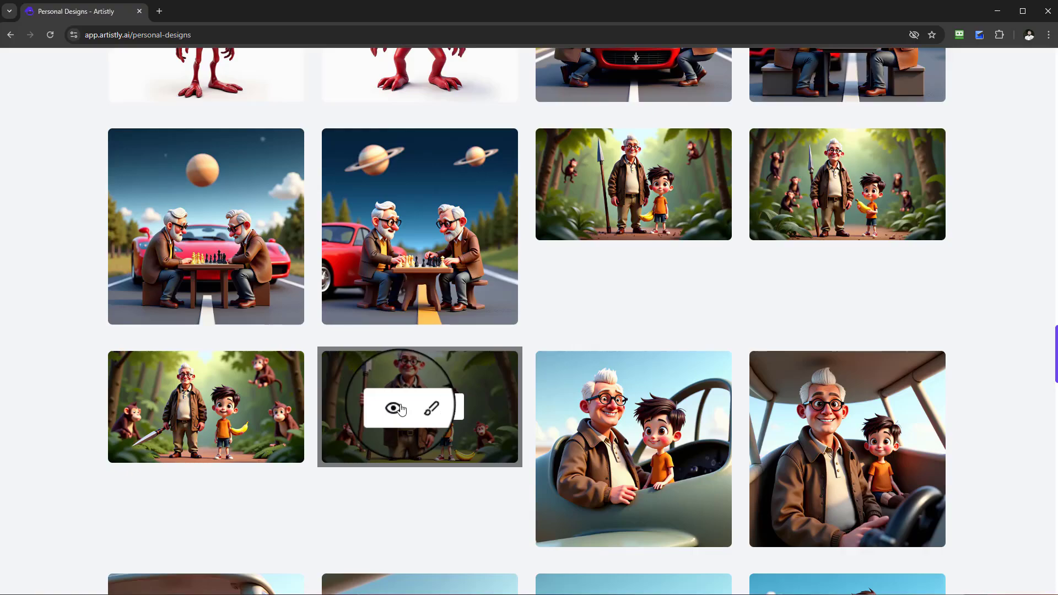
scroll(407, 407, down, 4)
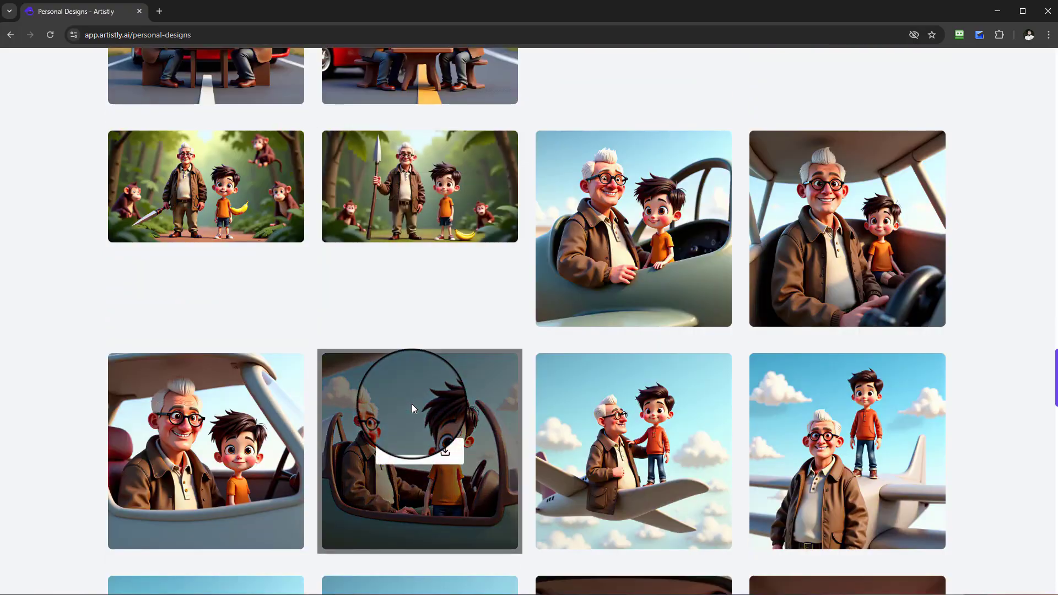
scroll(411, 408, up, 5)
mouse_move(388, 374)
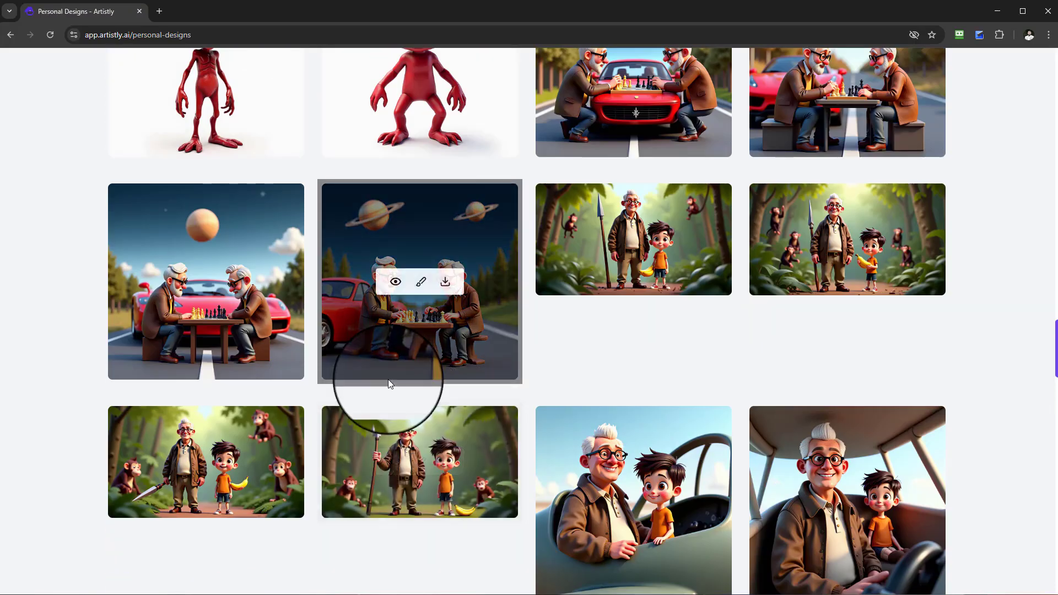
click(395, 283)
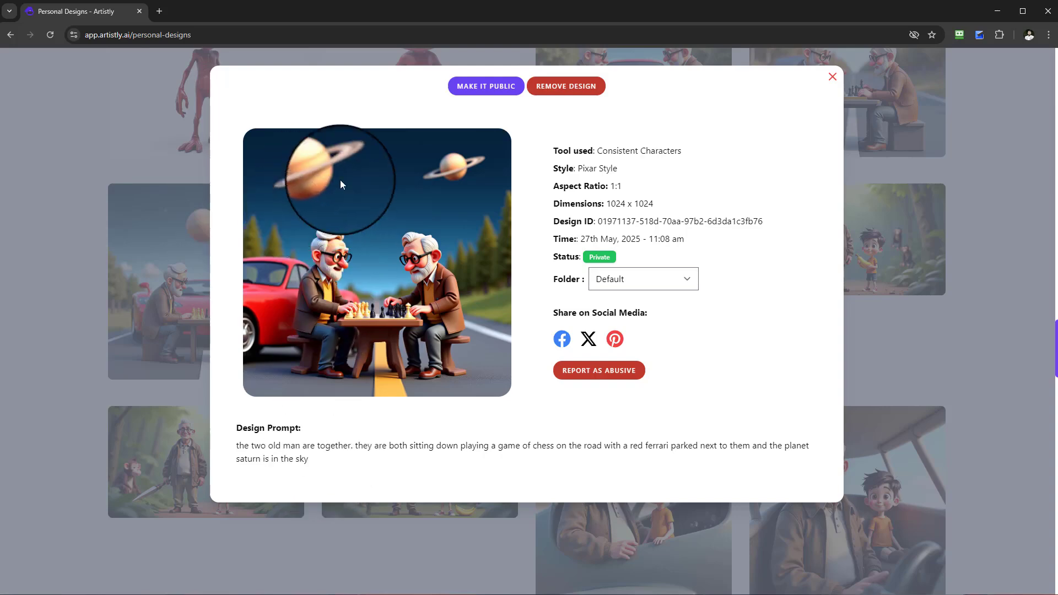
click(832, 76)
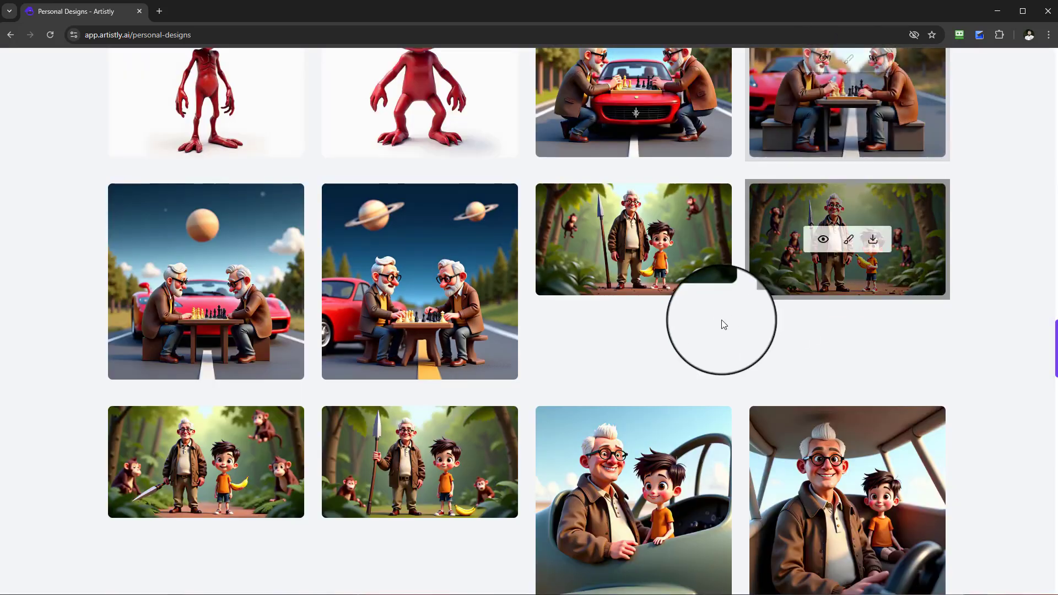
click(182, 281)
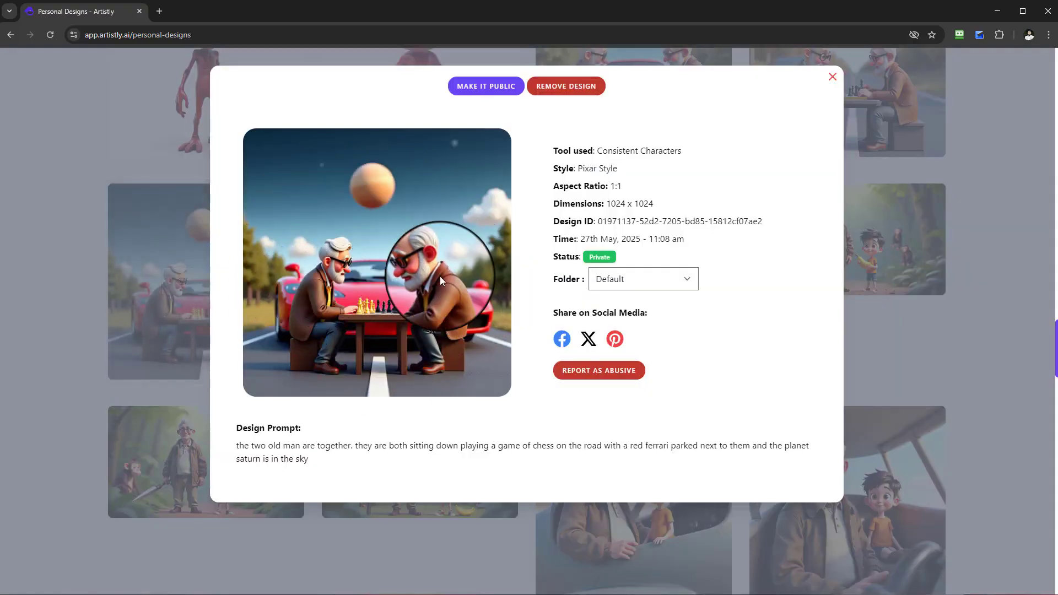
click(832, 77)
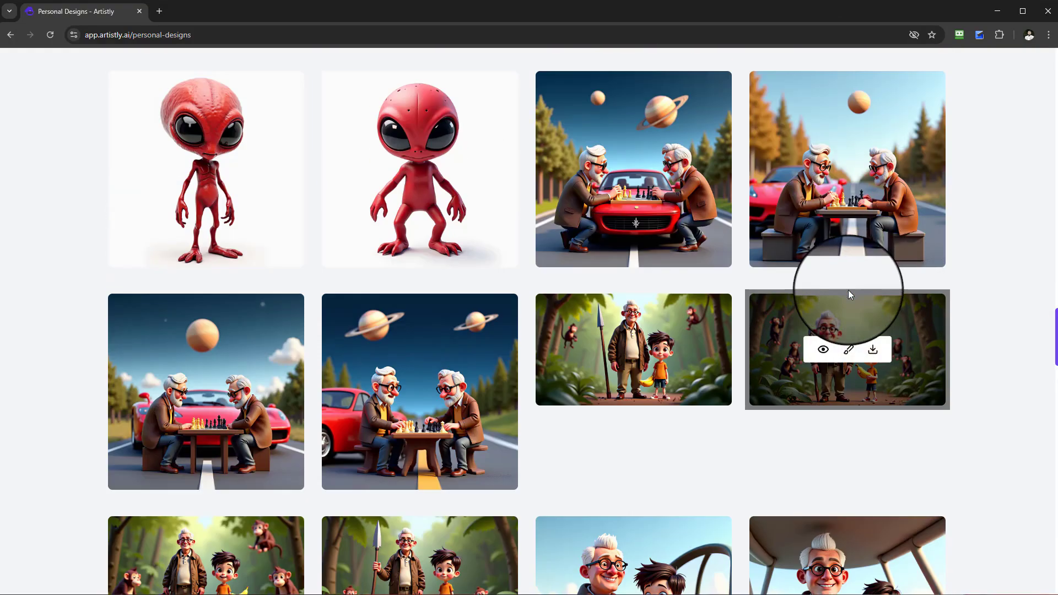
Step: View the details of the chess scene in front of the red Ferrari and the one with autumn trees
click(608, 170)
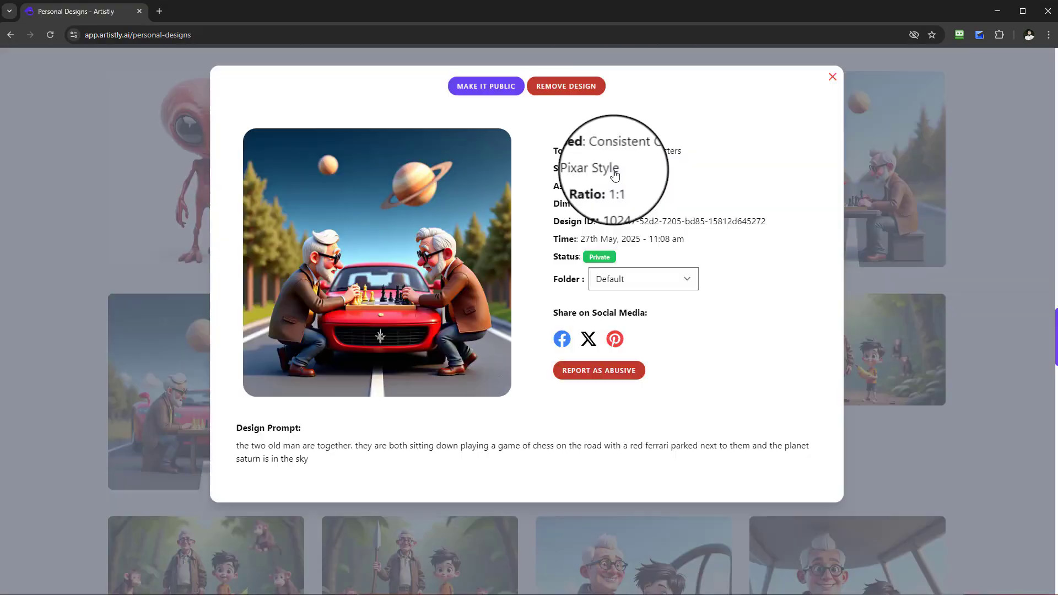
click(833, 76)
click(840, 181)
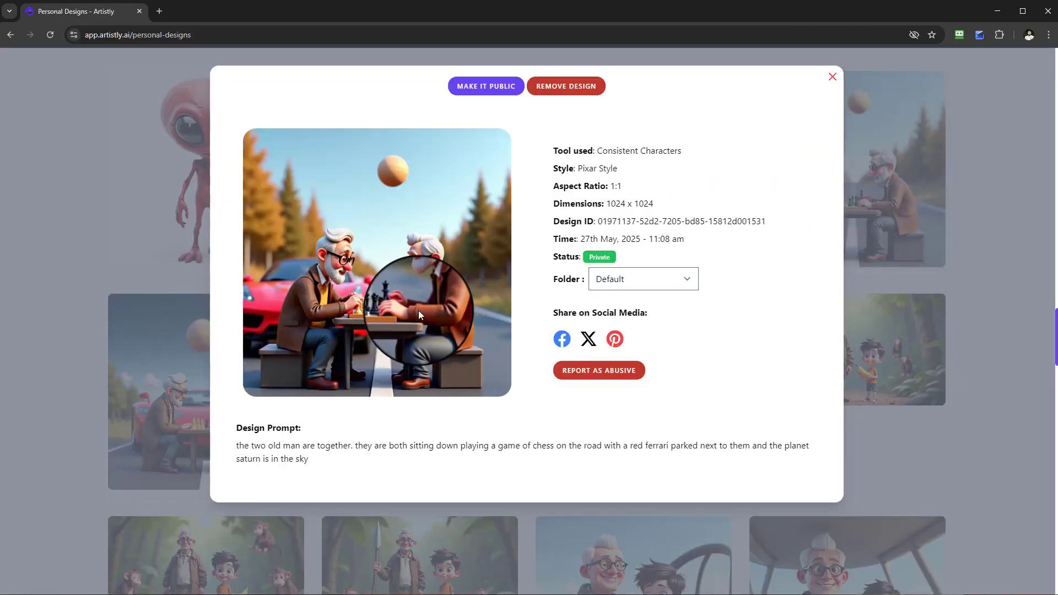
click(833, 76)
Step: Browse up to the alien characters and view the details of the red alien with the smooth round head
scroll(515, 468, up, 4)
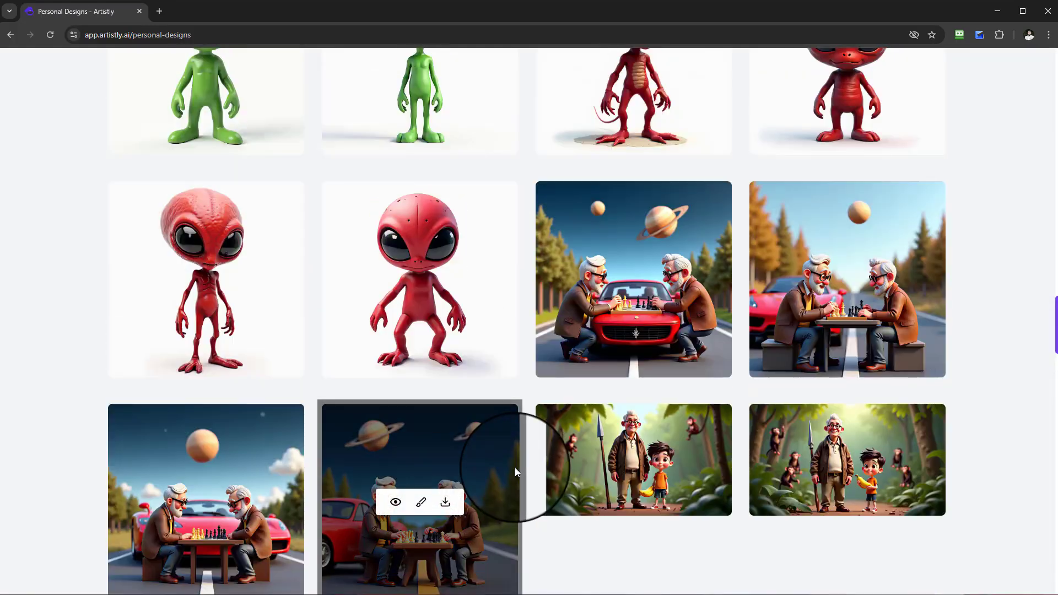
scroll(515, 468, up, 2)
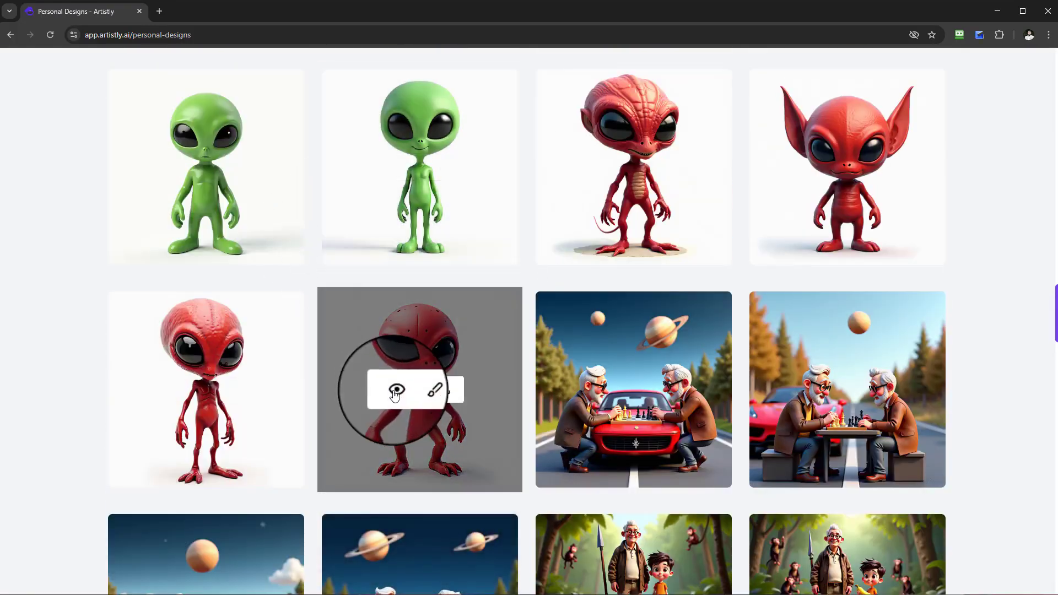
click(394, 391)
click(833, 77)
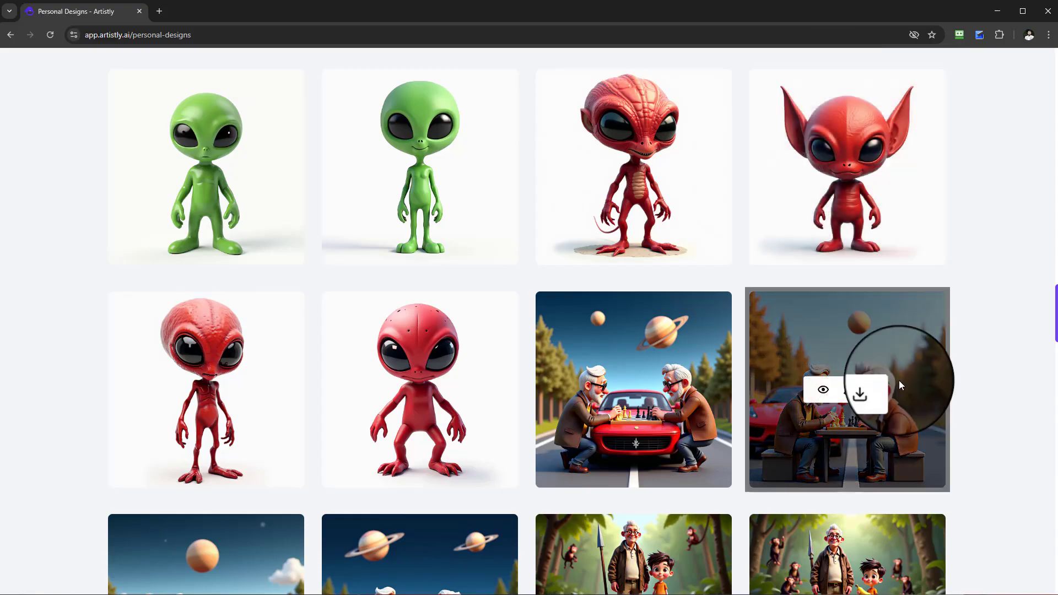
Step: Browse up to the alien street scenes and view the design prompt of the one with the green and red aliens
scroll(926, 428, up, 7)
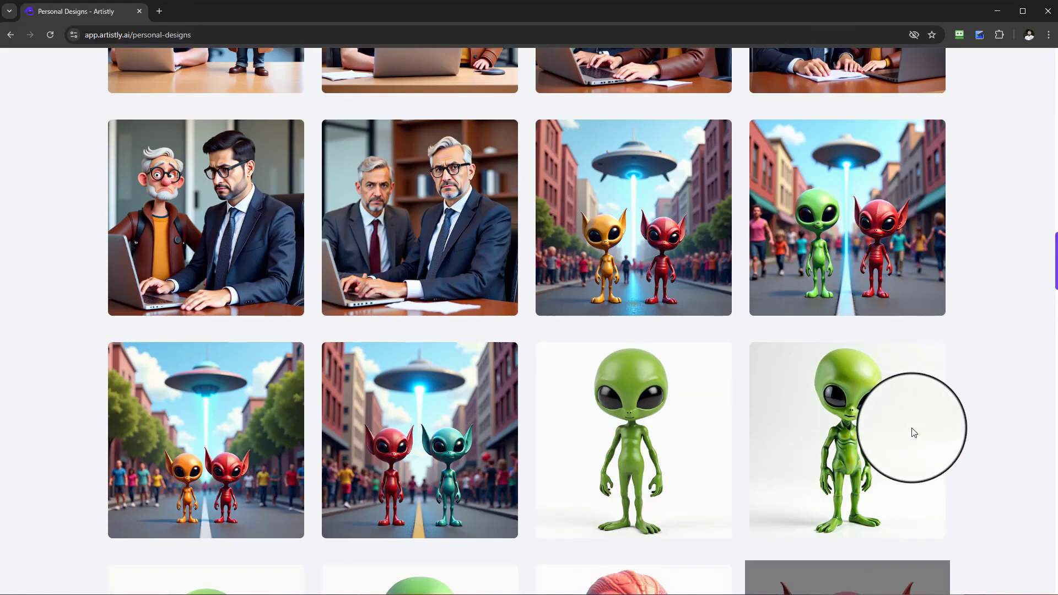
scroll(914, 437, down, 3)
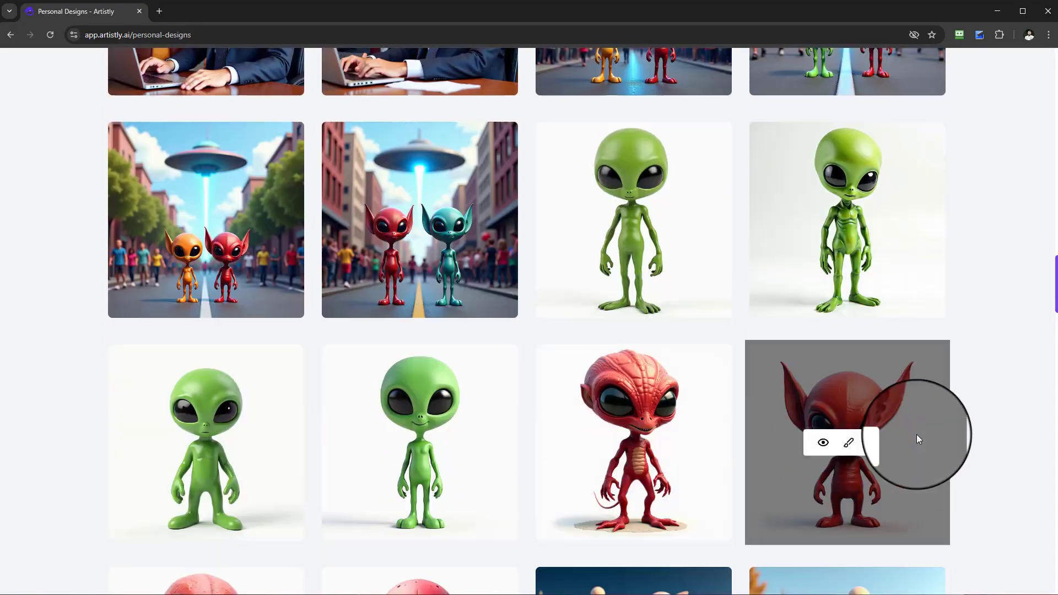
scroll(917, 439, up, 7)
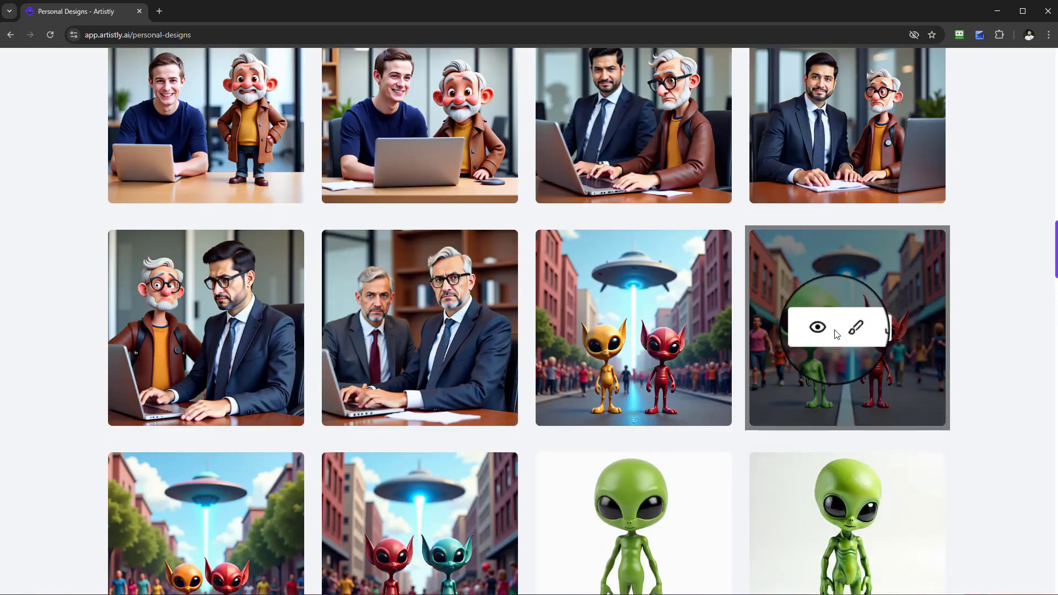
click(821, 331)
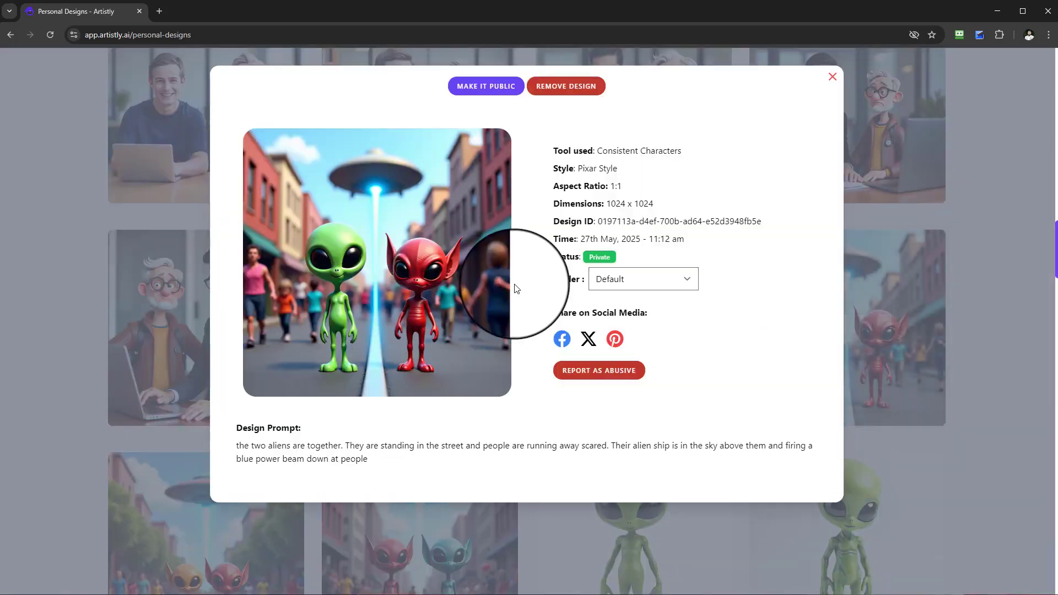
click(832, 77)
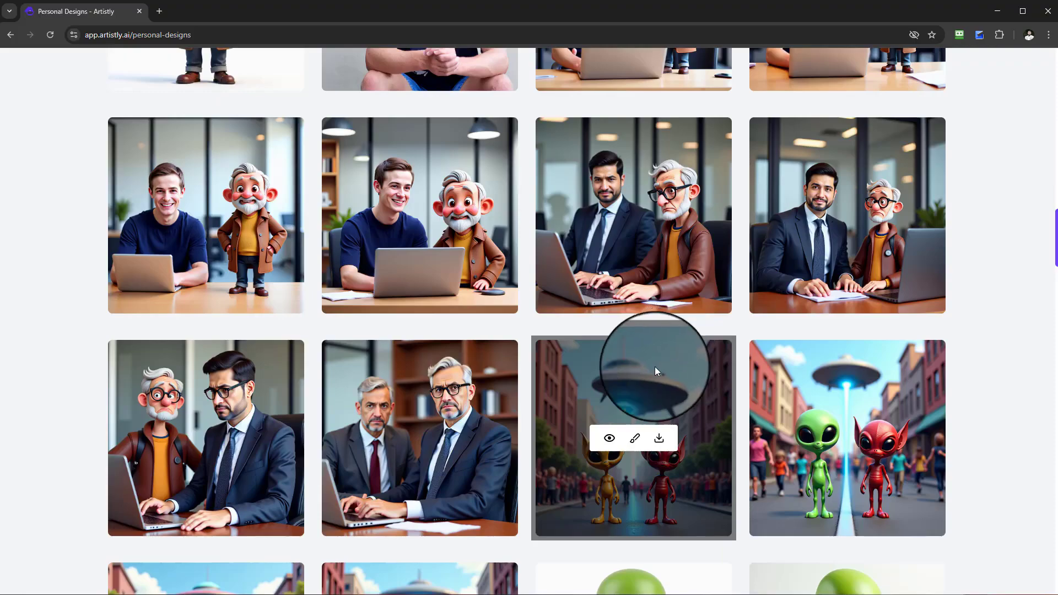
Step: View the design prompt of the office scene with the dark-haired businessman and the serious old man in glasses at the laptop
scroll(546, 398, down, 1)
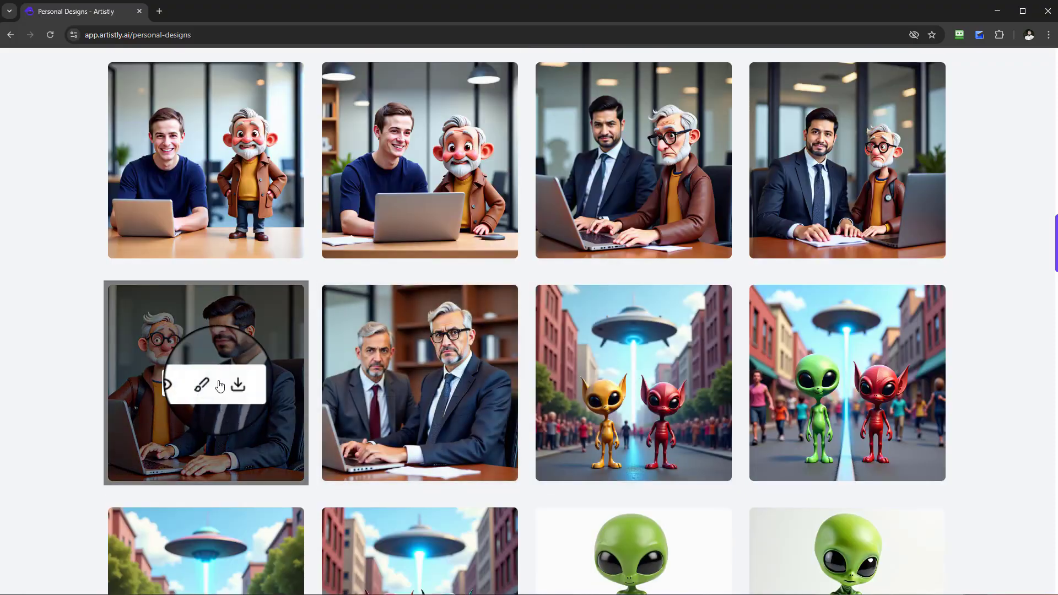
scroll(762, 394, up, 2)
scroll(858, 401, down, 14)
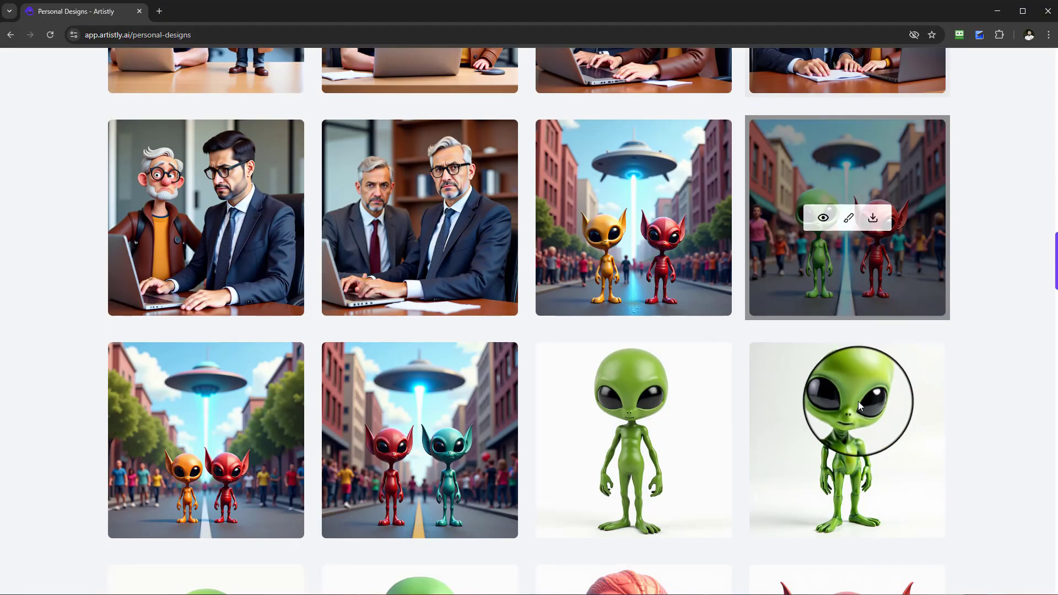
scroll(750, 366, up, 15)
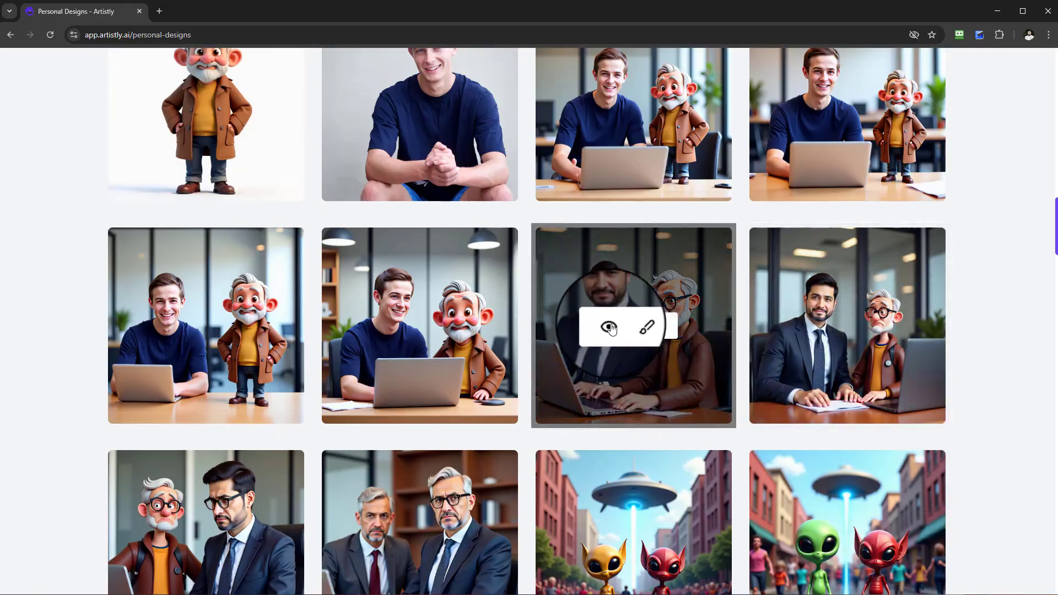
click(610, 328)
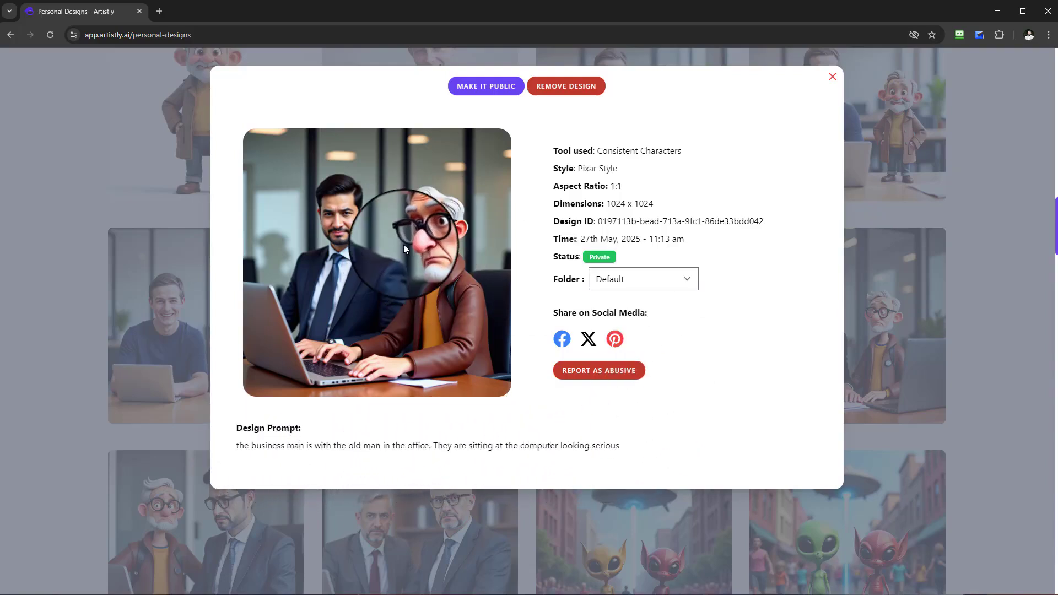
click(831, 77)
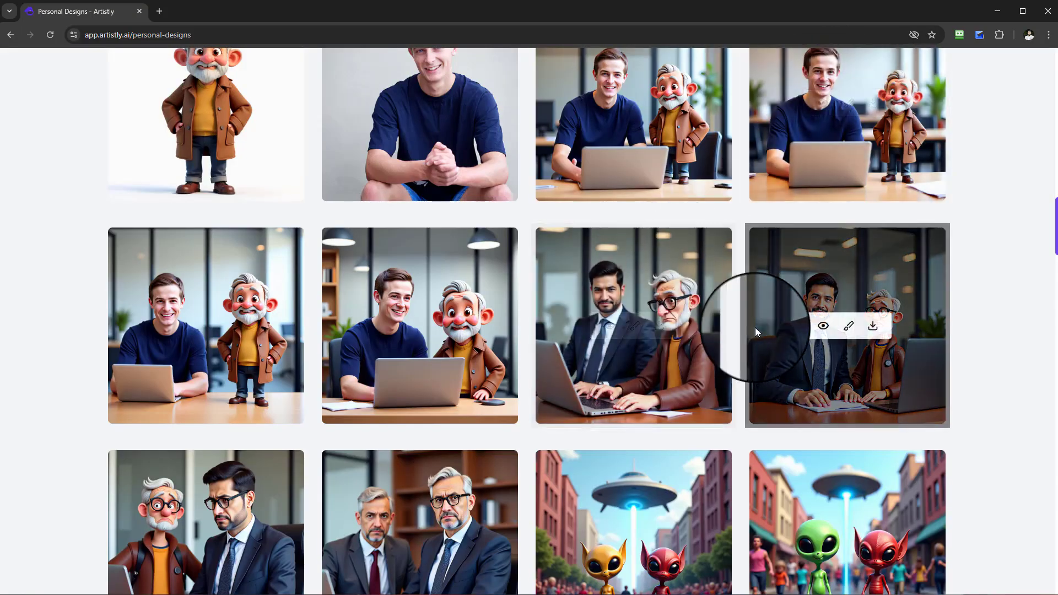
Step: View the design prompt of the office scene with the smiling young man and the cartoon man sitting close together behind a laptop
scroll(757, 327, up, 1)
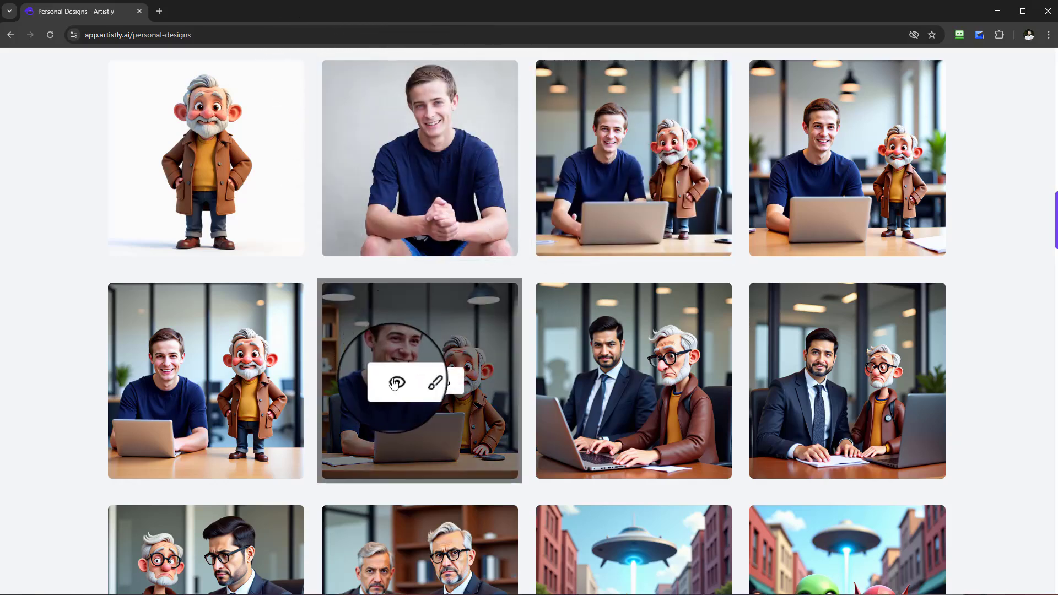
click(394, 383)
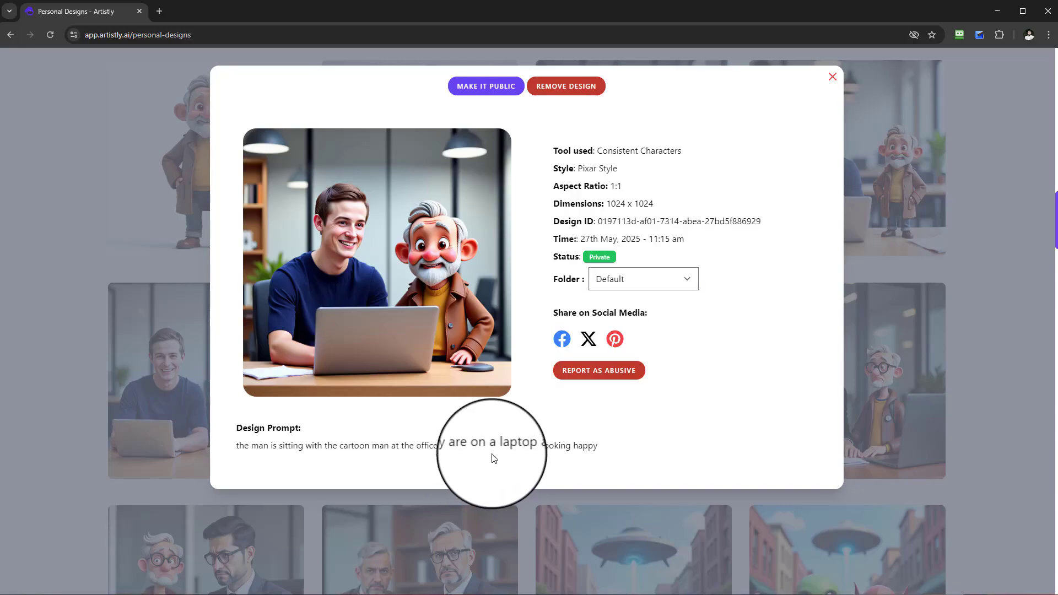
click(831, 82)
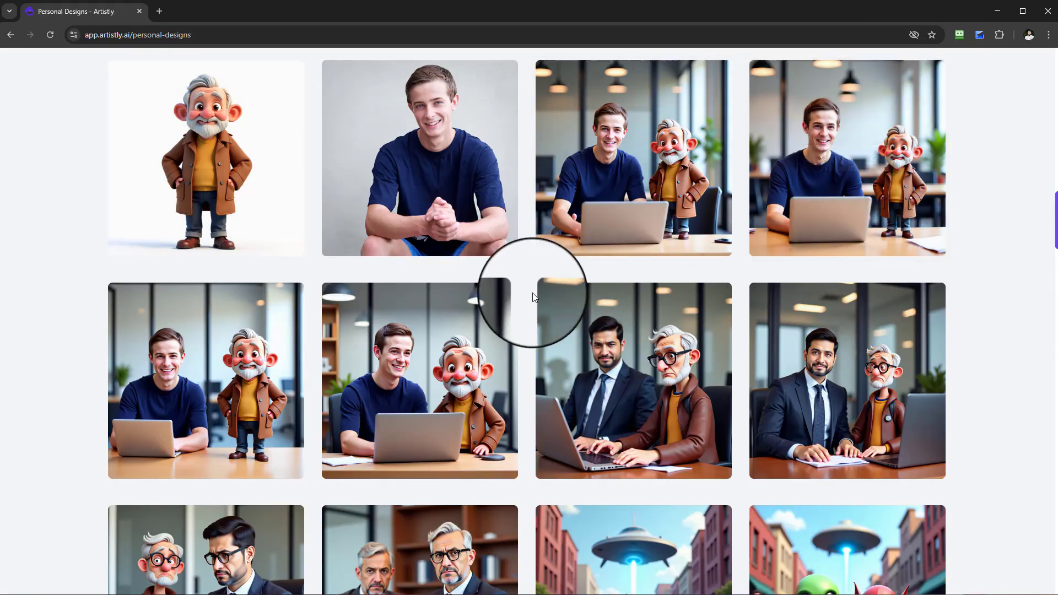
Step: Reopen the details of the businessman and old man office scene to compare it with the happy laptop scenes
scroll(567, 294, up, 3)
scroll(634, 308, down, 5)
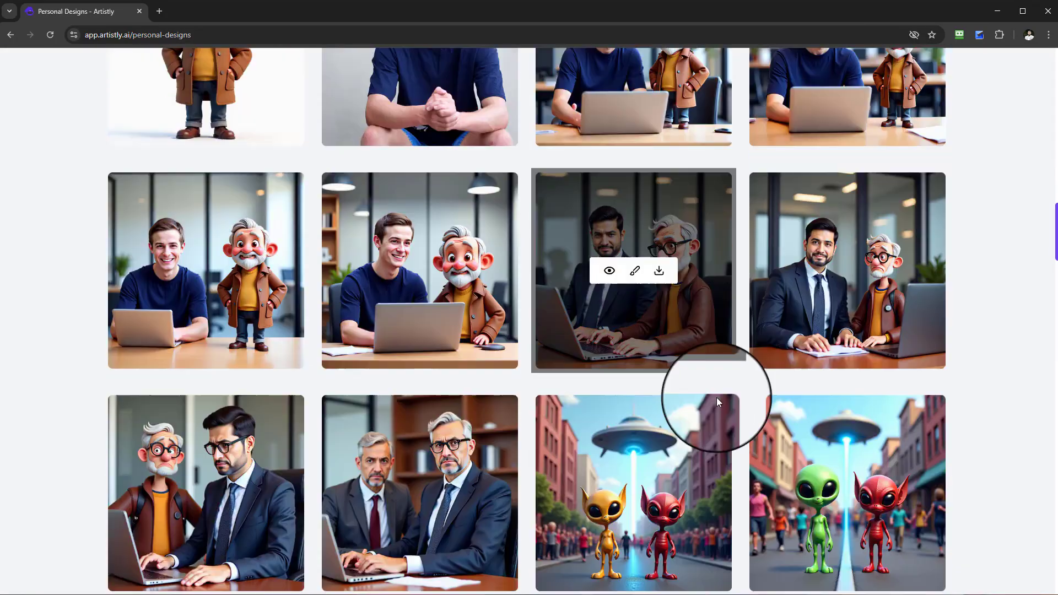
click(610, 272)
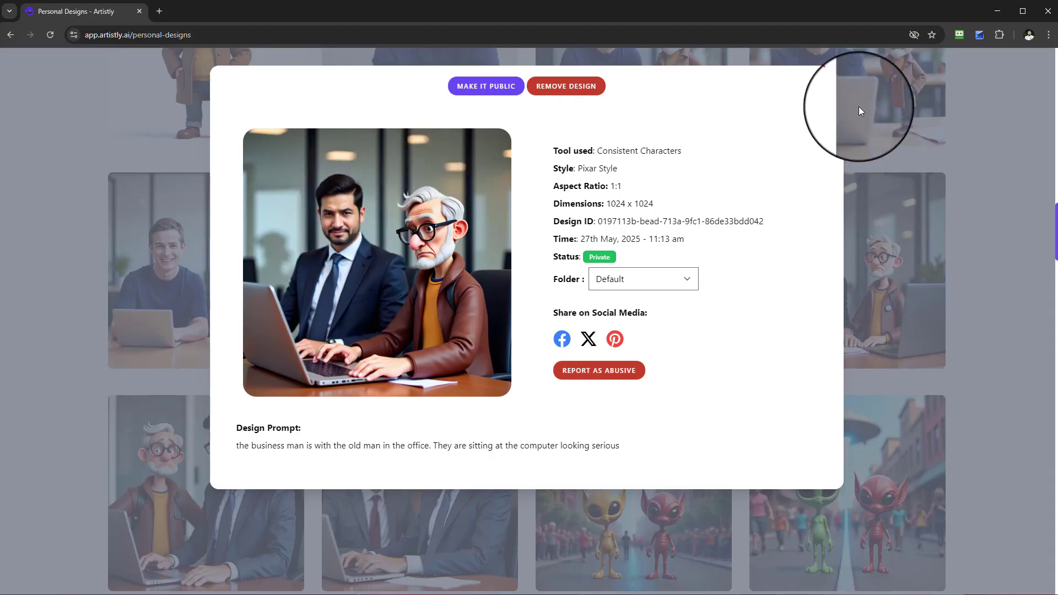
click(832, 77)
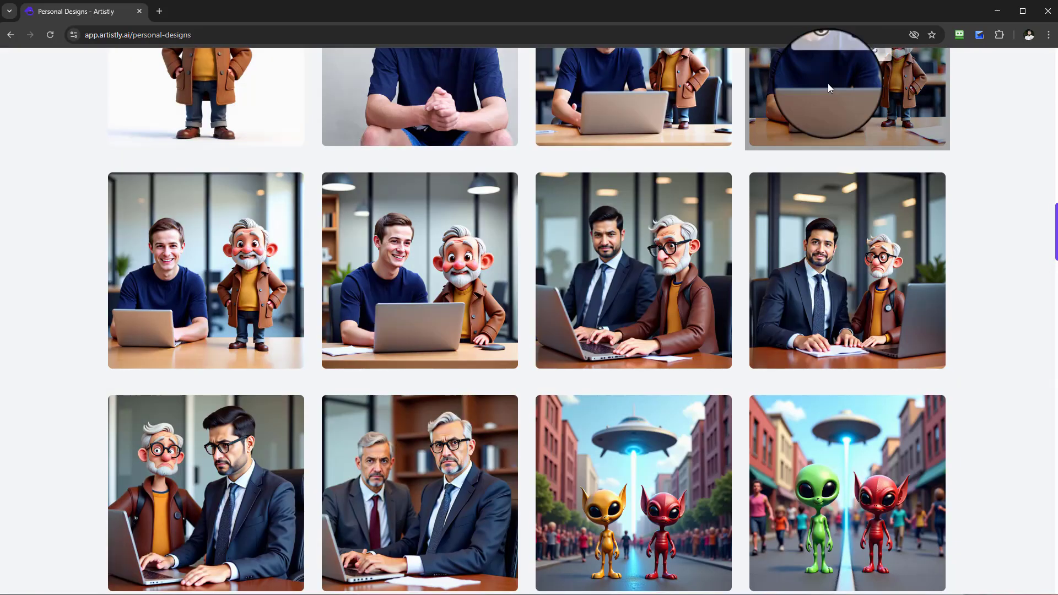
Step: View the design prompt of the office scene with the small cartoon man standing on the desk beside the young man's laptop
scroll(825, 253, up, 3)
scroll(763, 297, up, 1)
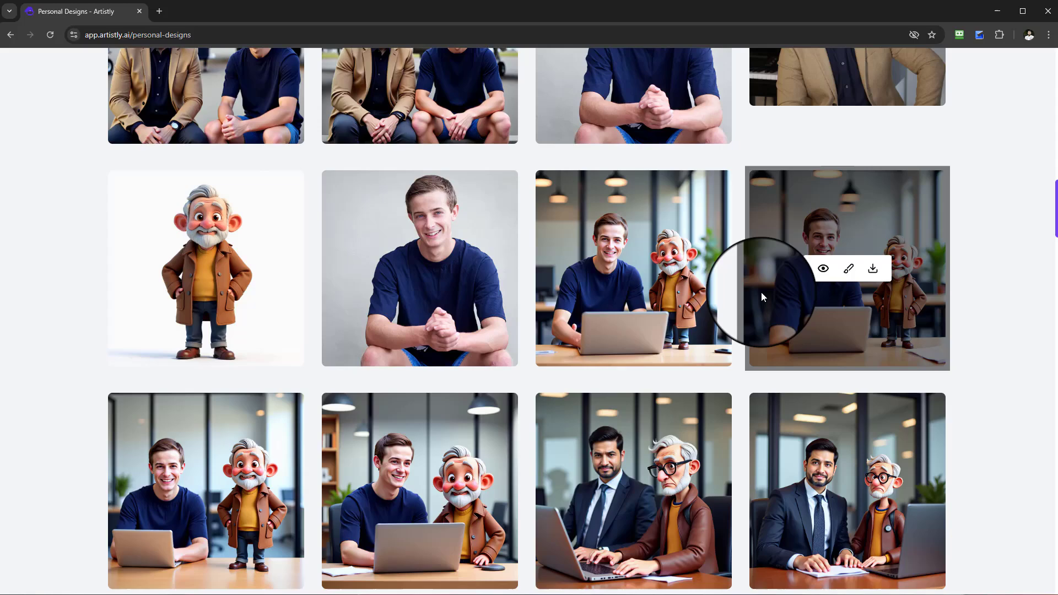
click(823, 268)
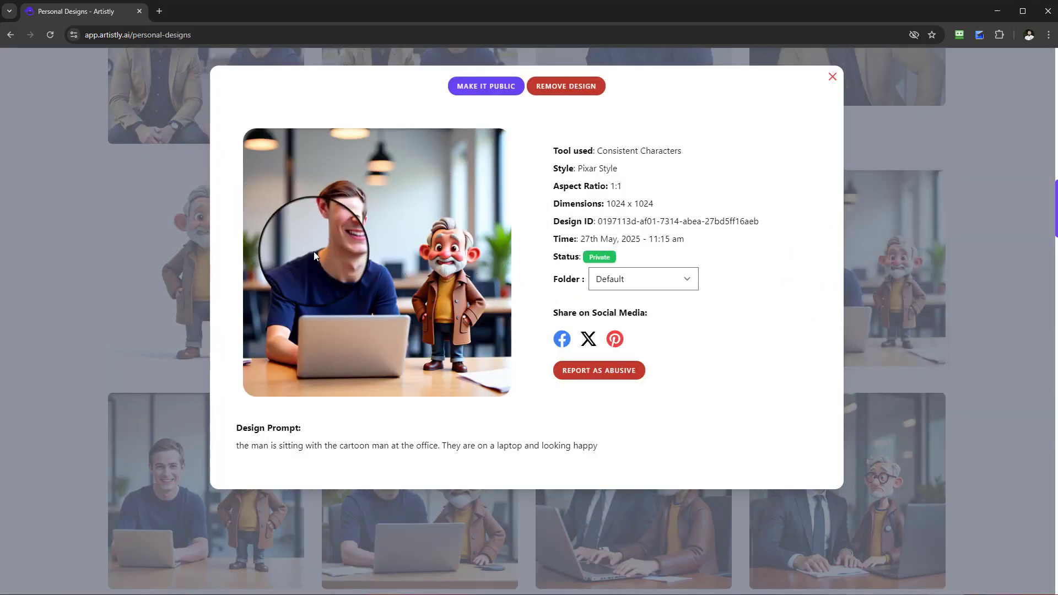
click(831, 75)
Step: Browse up to the private jet scenes and view the design prompt of the two men sitting with jeans and shorts
scroll(800, 275, up, 1)
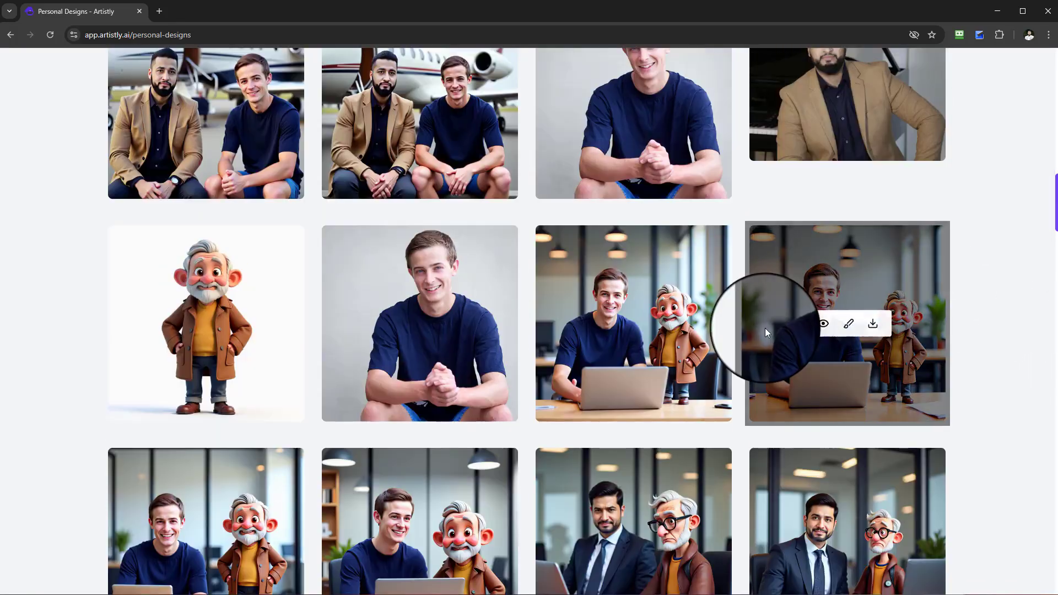
scroll(766, 348, up, 1)
scroll(726, 366, up, 3)
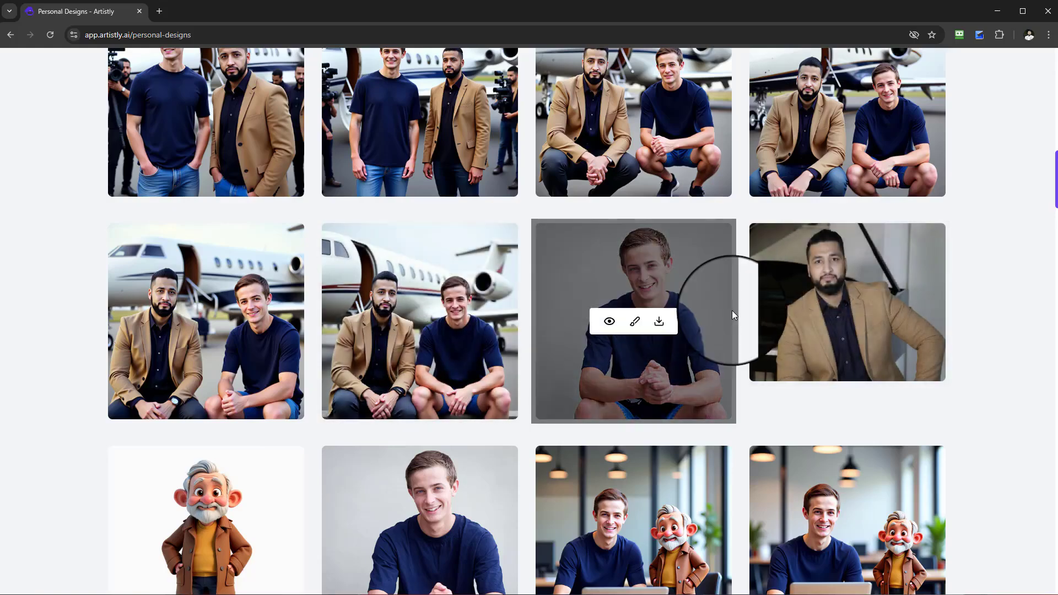
scroll(676, 263, up, 2)
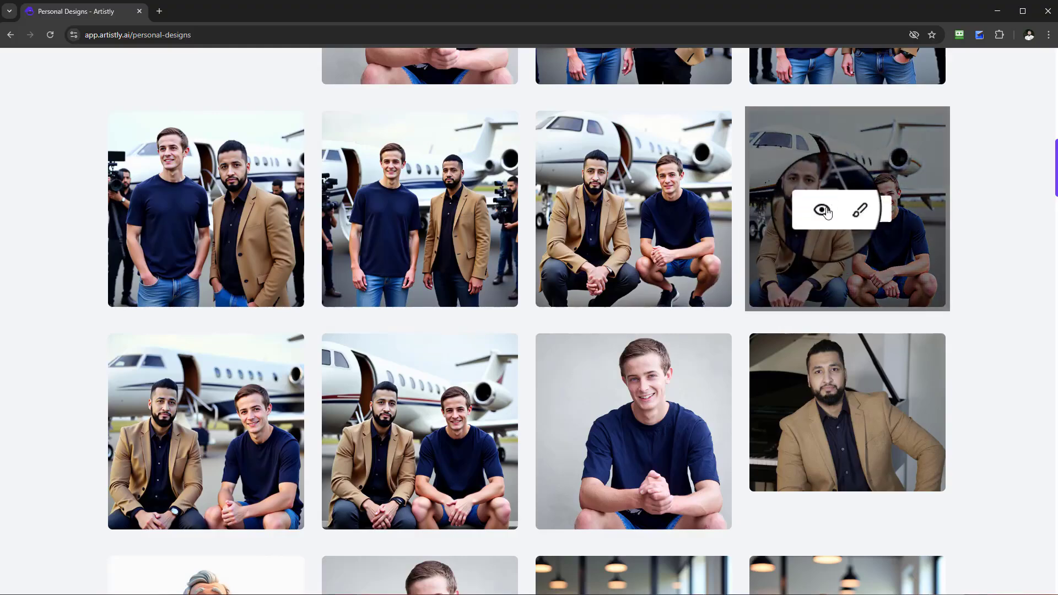
click(822, 208)
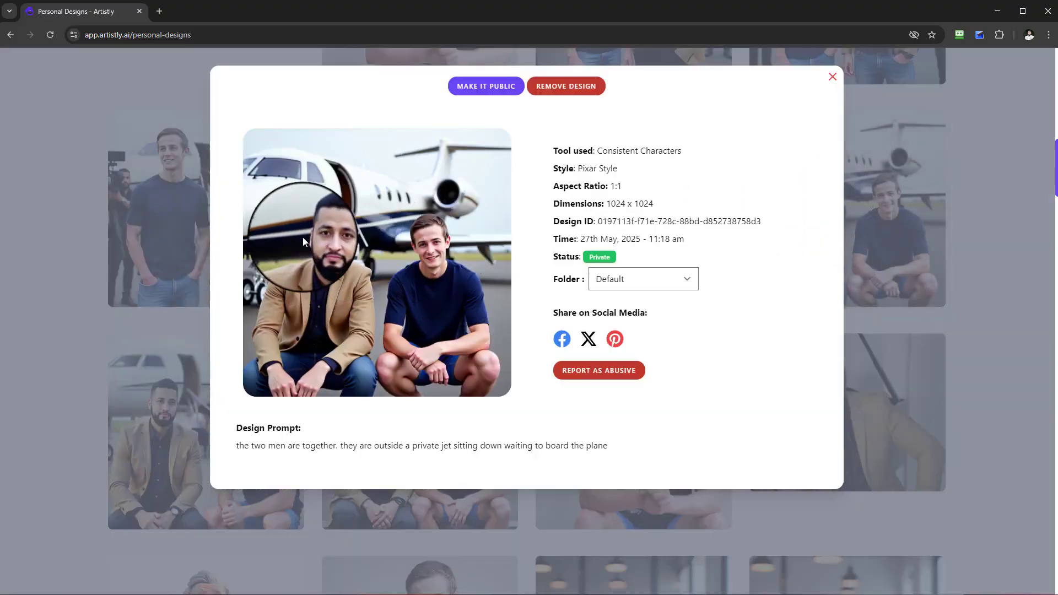
click(833, 79)
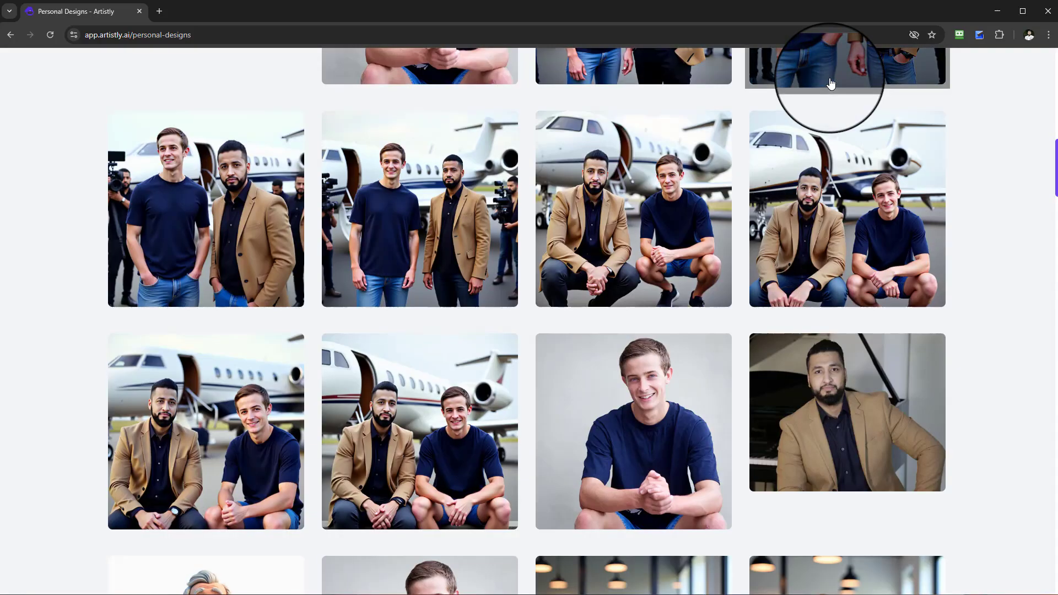
Step: View the two scenes of the men standing by the private jet and highlight the film video crew sentence in the prompt
mouse_move(871, 429)
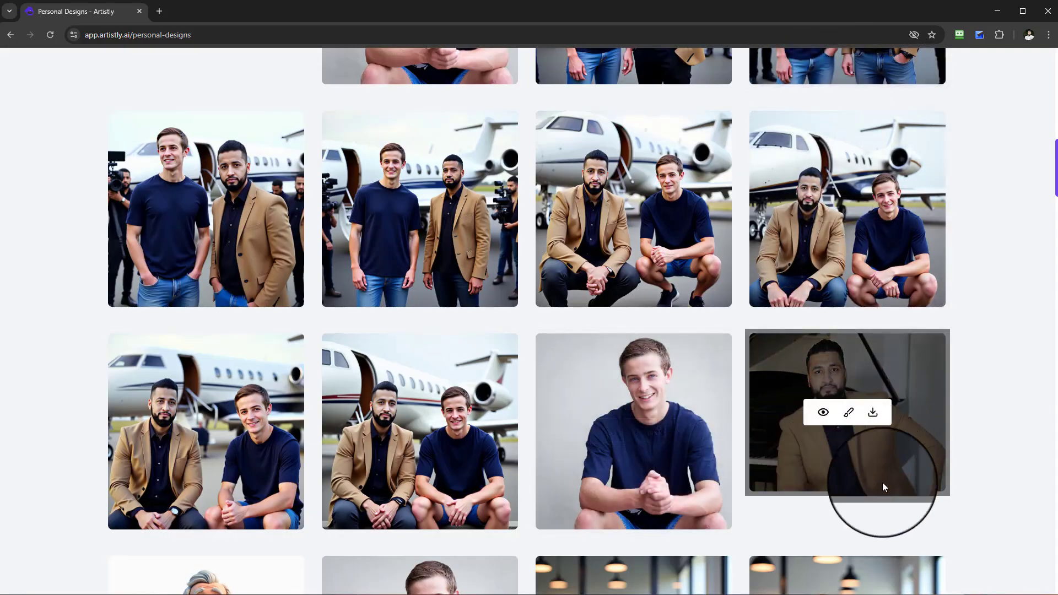
mouse_move(680, 236)
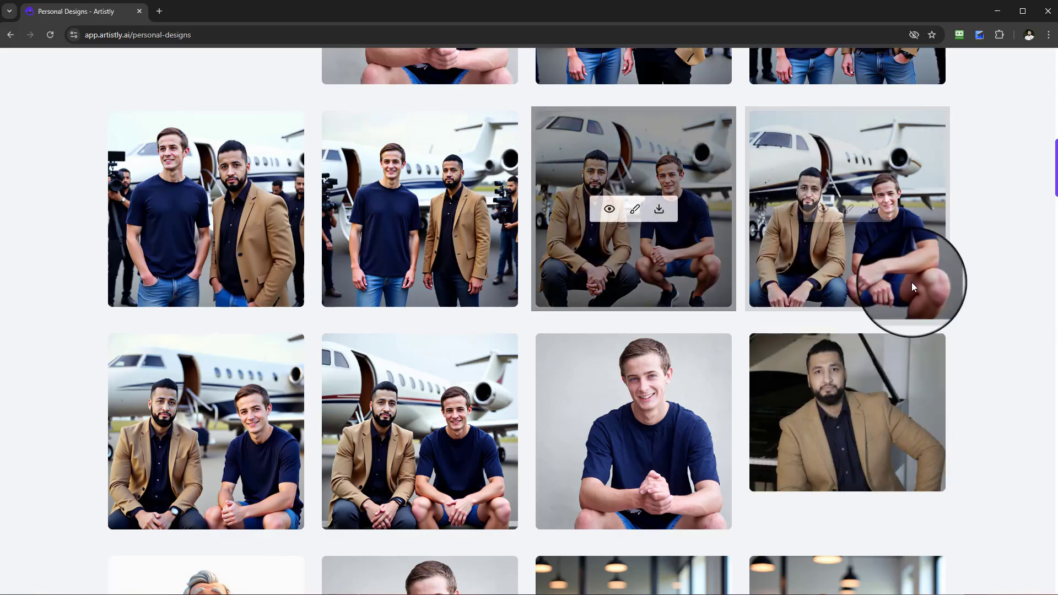
click(393, 211)
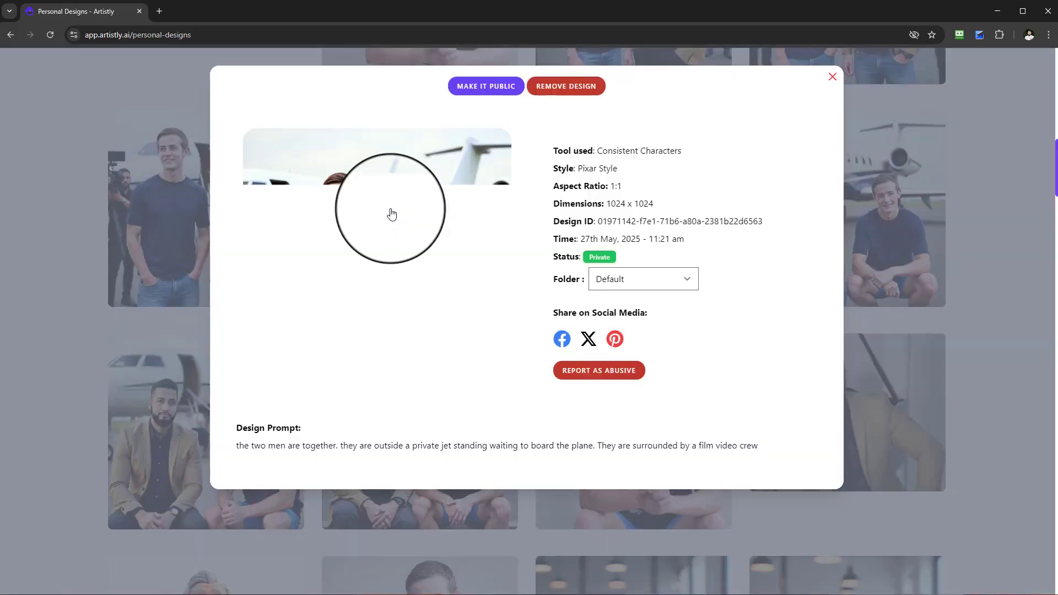
click(833, 77)
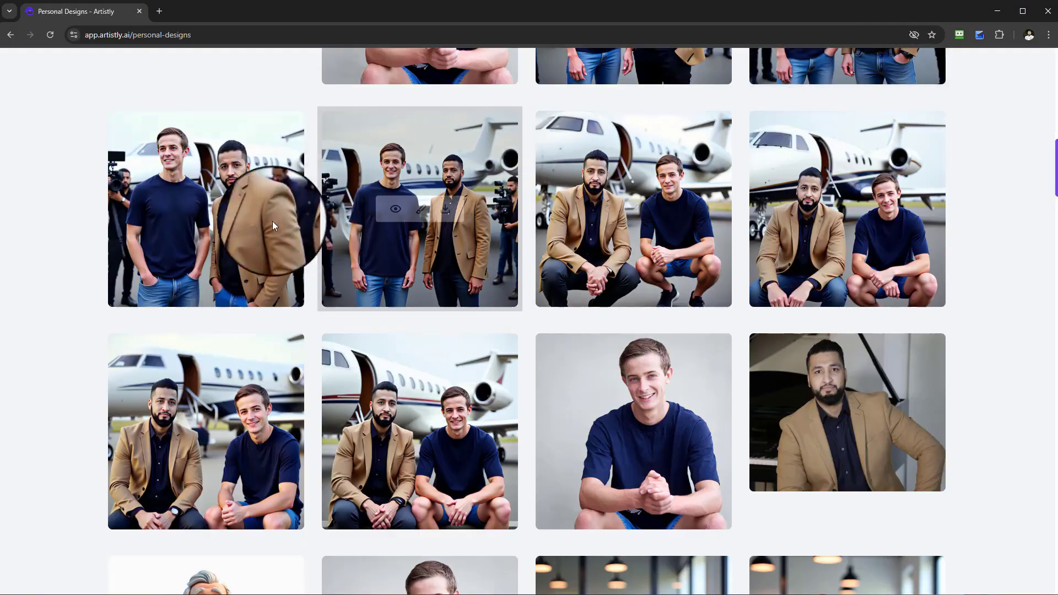
click(182, 208)
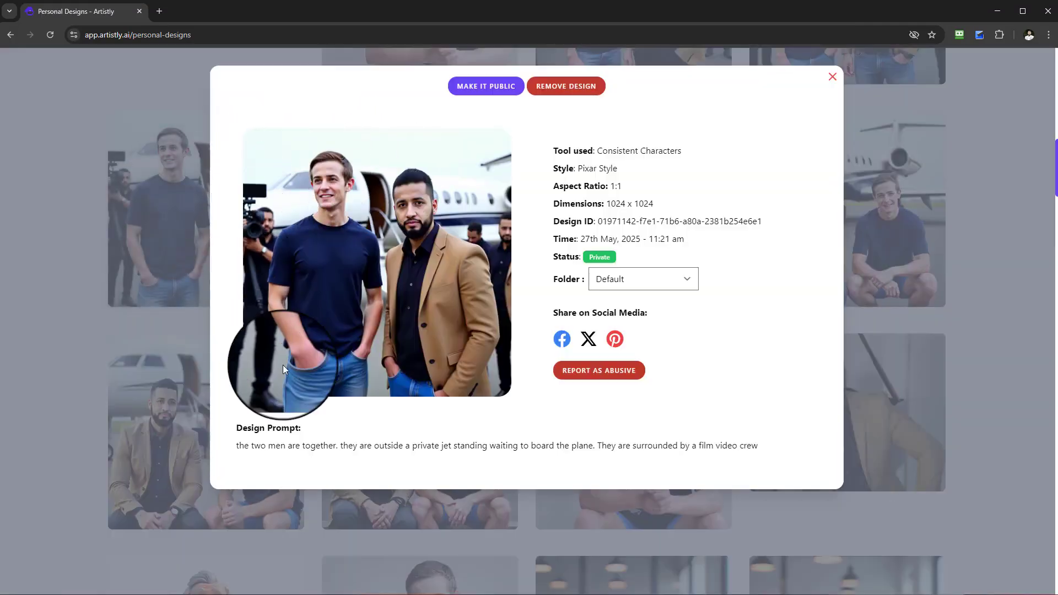
drag(601, 446, 759, 448)
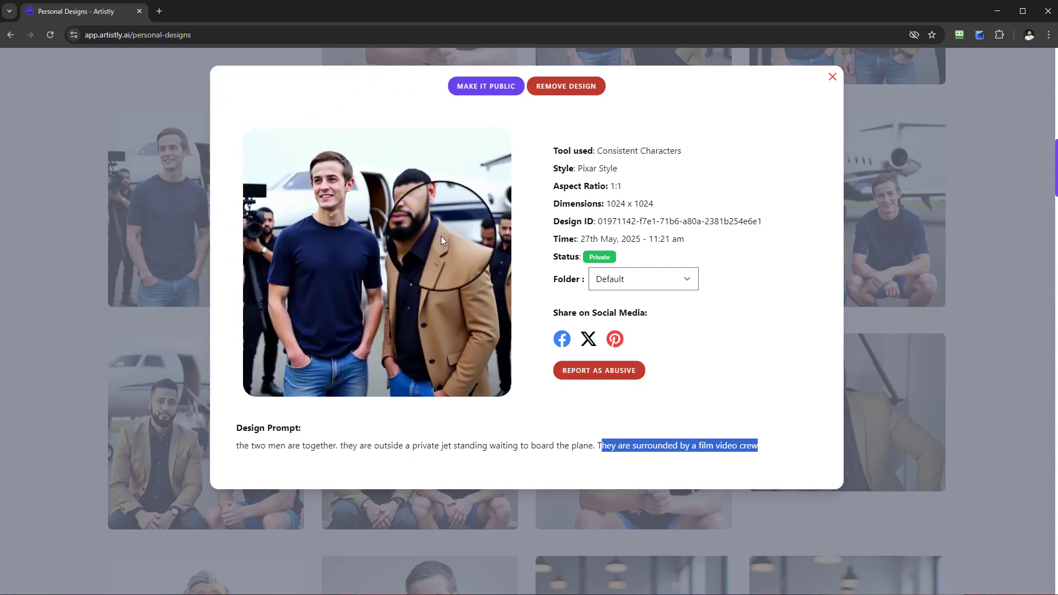
click(837, 82)
Step: Reopen the seated private jet scene and compare the bearded man's face with his original portrait
mouse_move(821, 419)
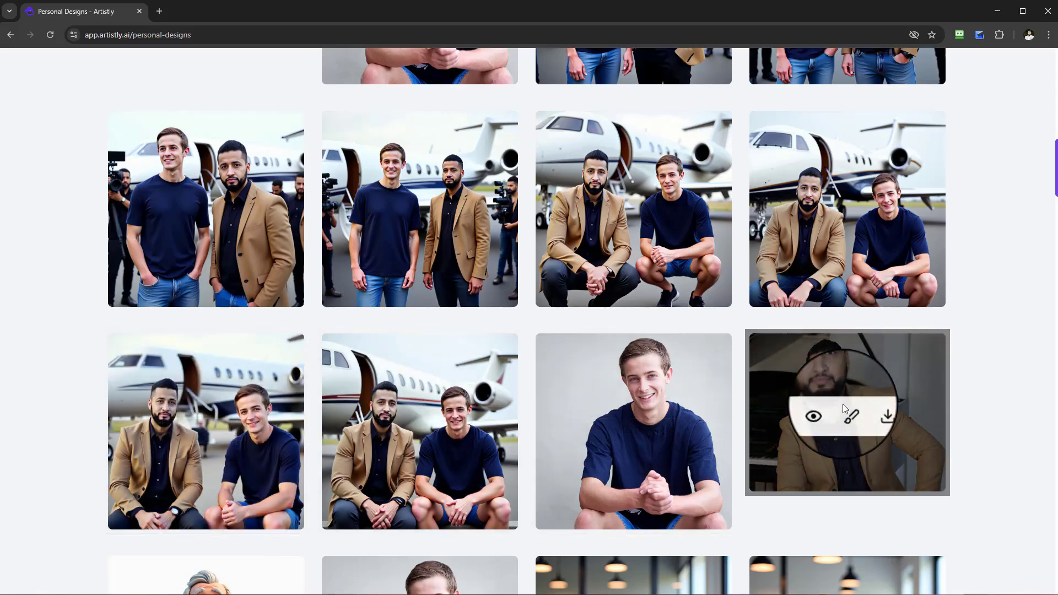
click(824, 210)
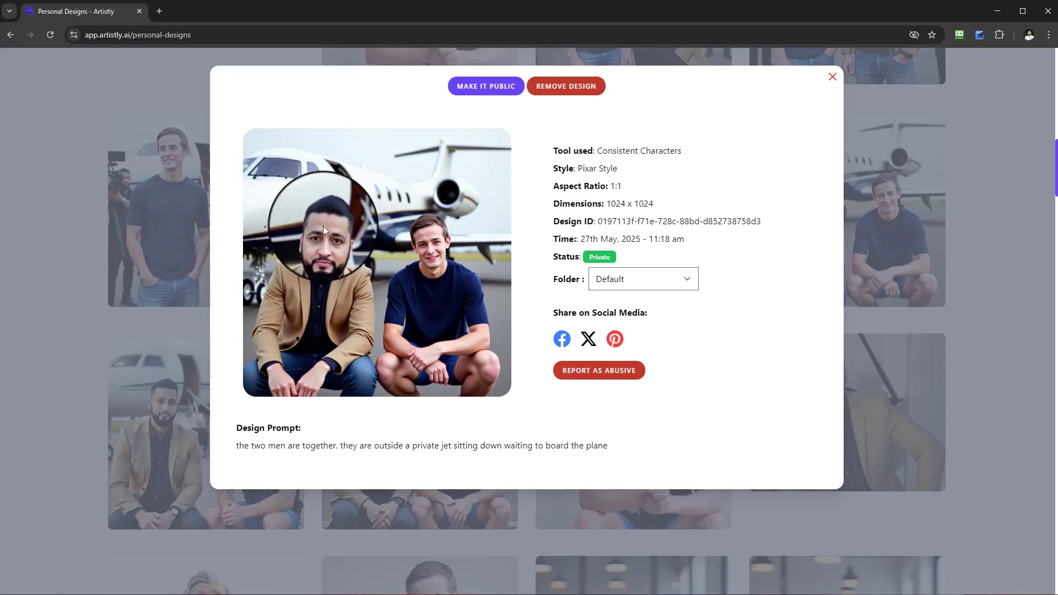
click(833, 77)
mouse_move(827, 238)
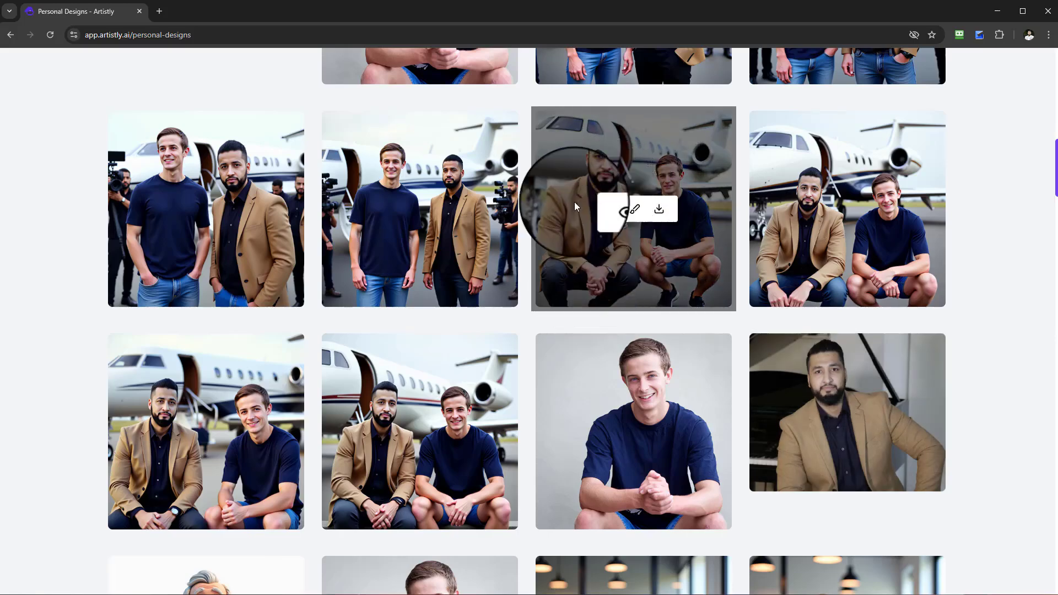
Step: Browse up past the film crew scenes and the boy characters to the park kite scenes
scroll(767, 280, up, 2)
scroll(770, 284, up, 1)
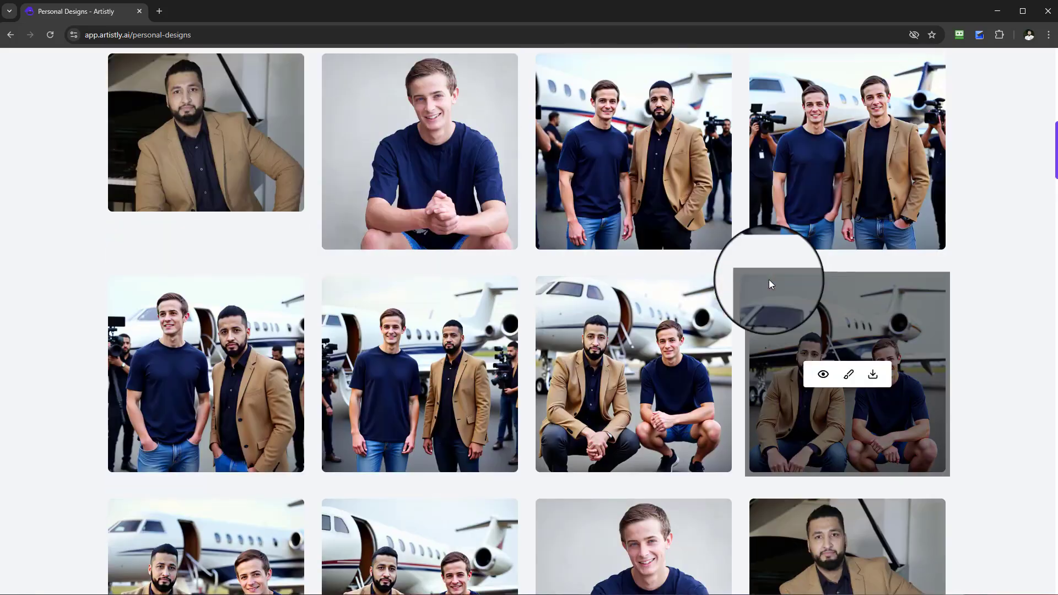
scroll(772, 292, up, 3)
scroll(767, 302, up, 6)
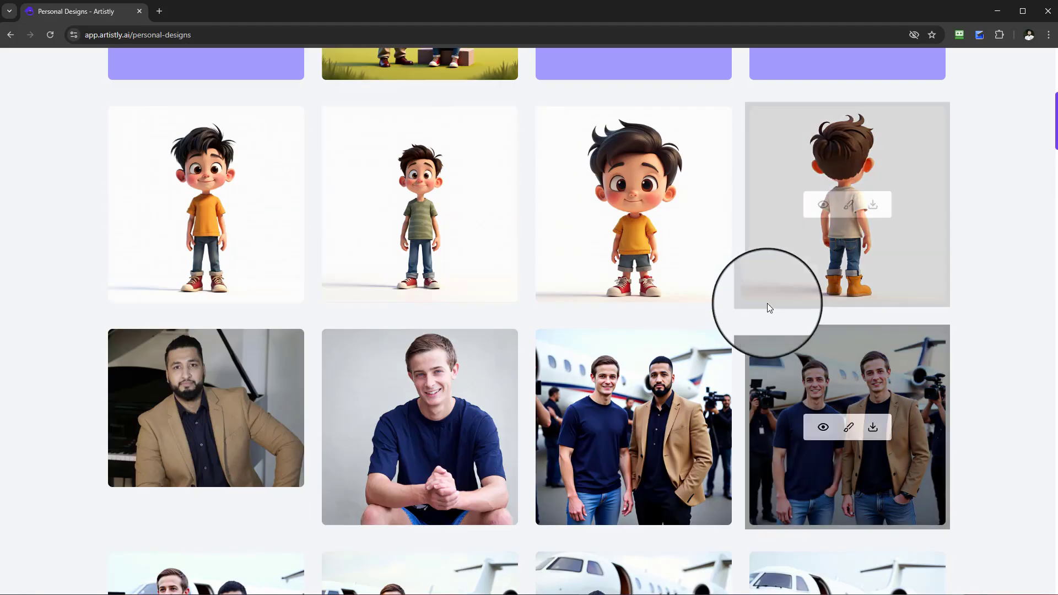
scroll(422, 237, down, 1)
scroll(422, 237, up, 1)
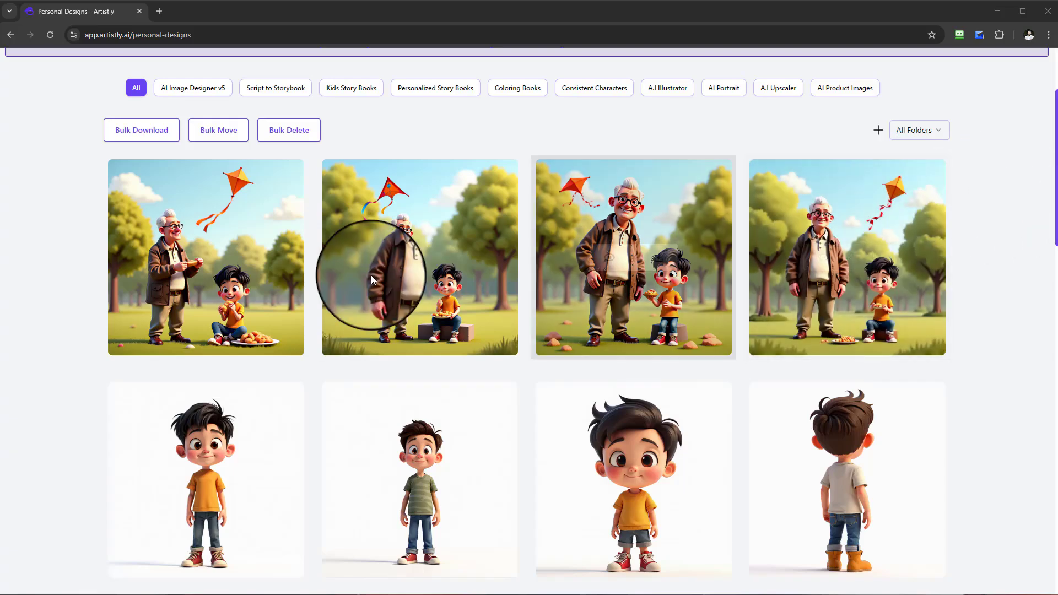
Step: View the first two park kite scenes and highlight the flying-a-kite and sitting-down wording in the second scene's design prompt
click(181, 253)
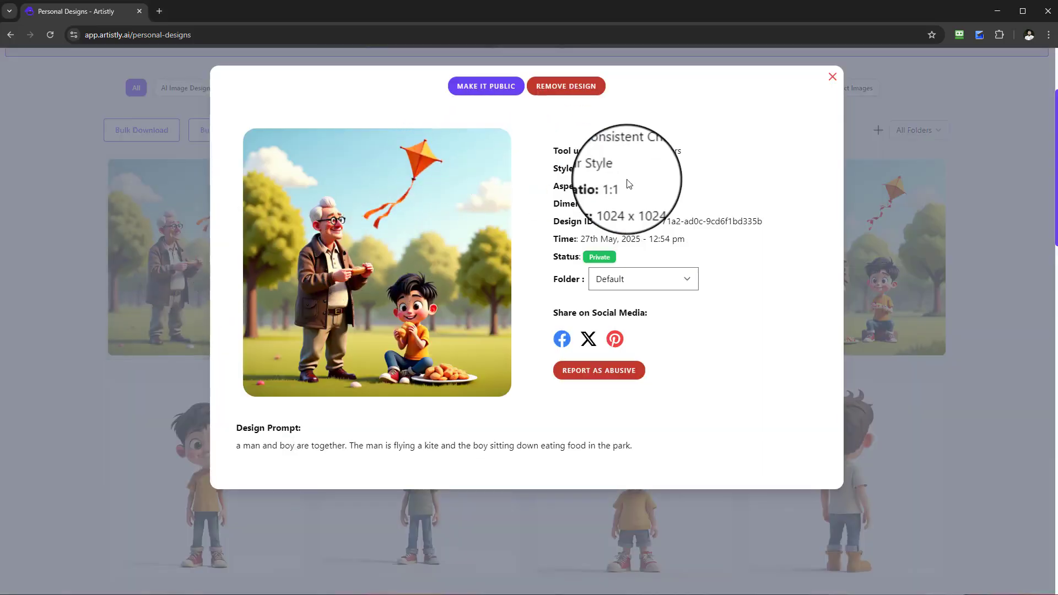
click(833, 77)
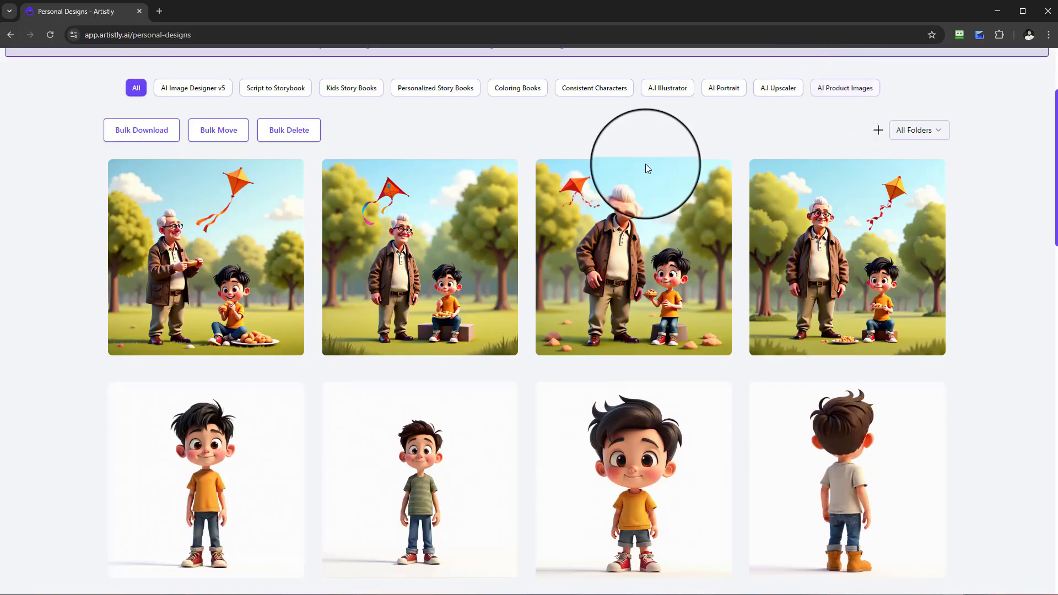
click(393, 254)
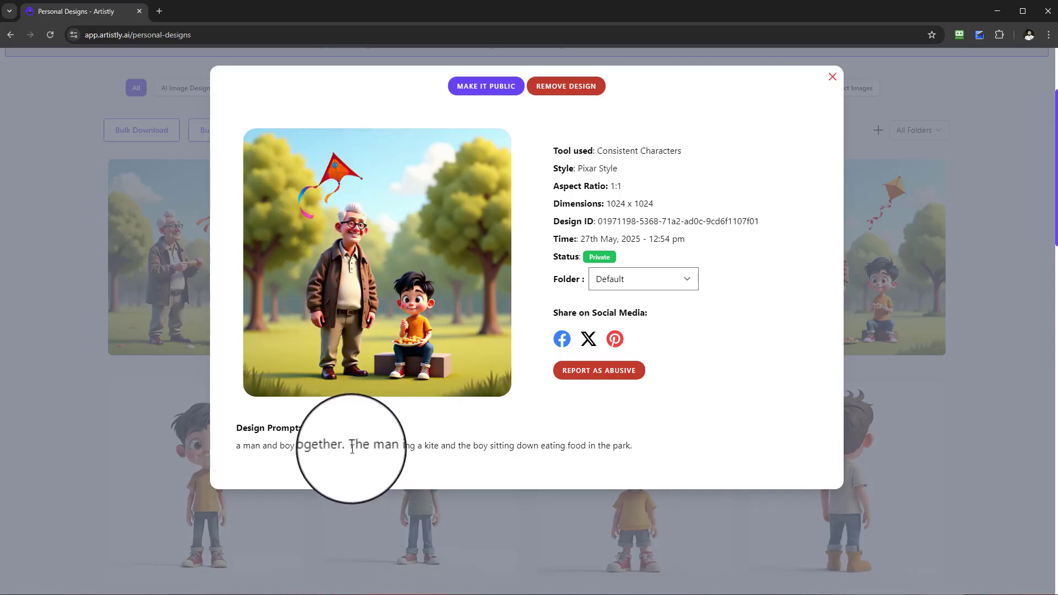
drag(372, 448, 403, 448)
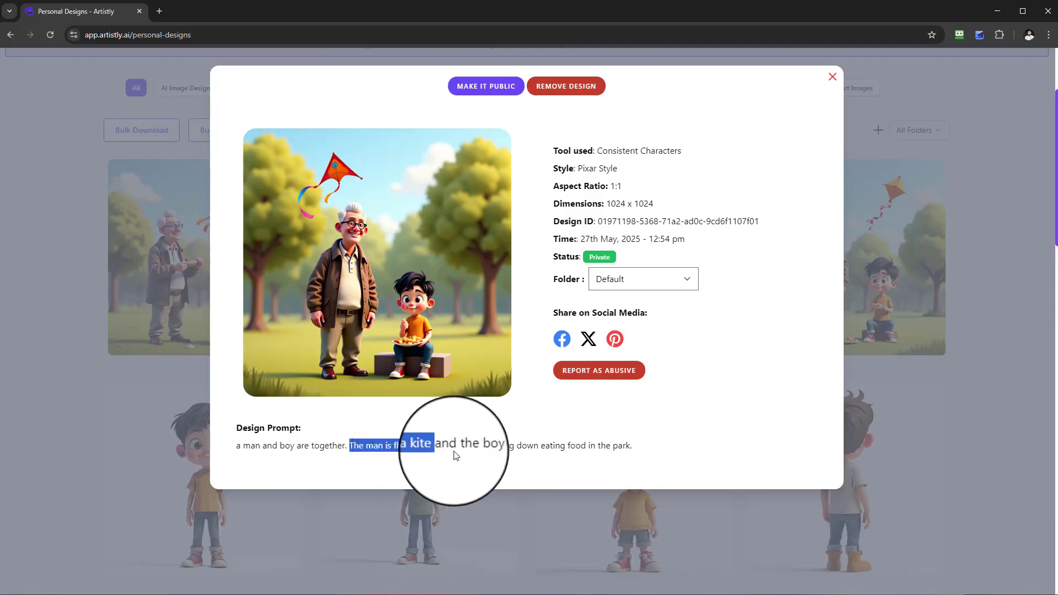
drag(456, 455, 584, 448)
click(832, 77)
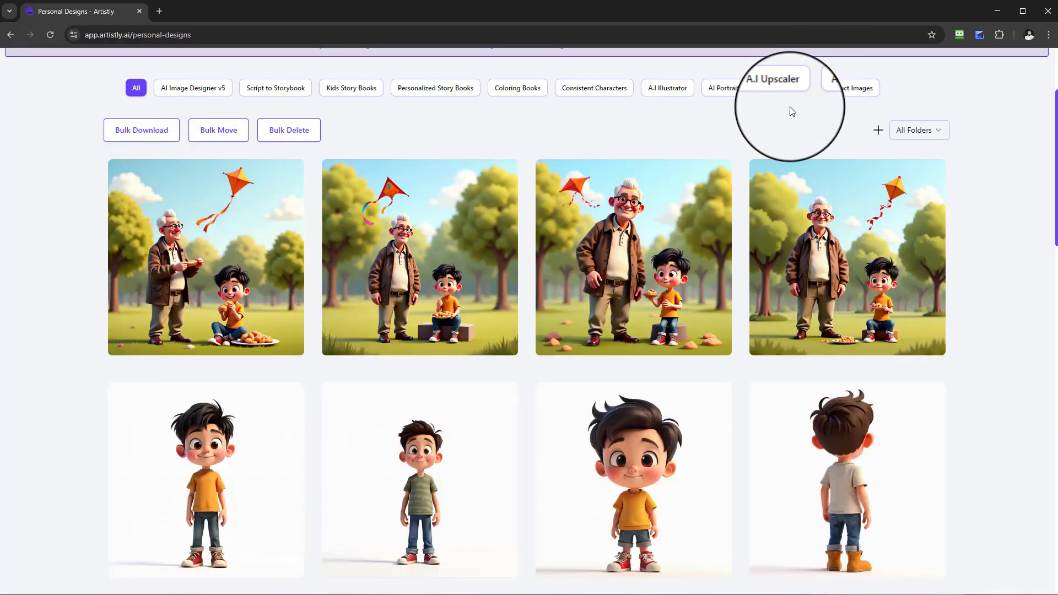
Step: View the details of the last two park kite scenes with the standing man and the boy eating
click(823, 255)
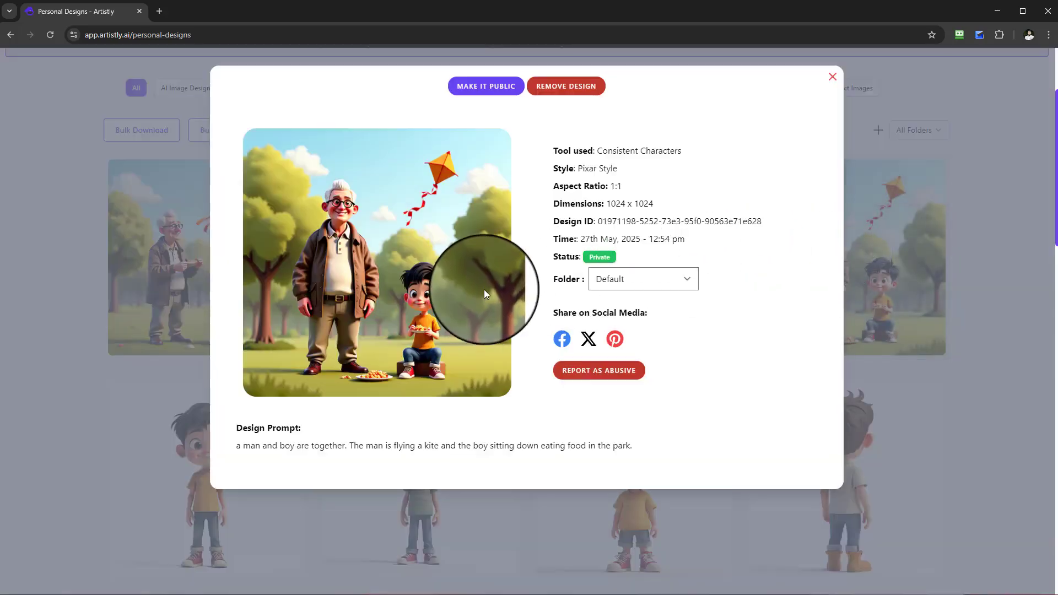
click(832, 76)
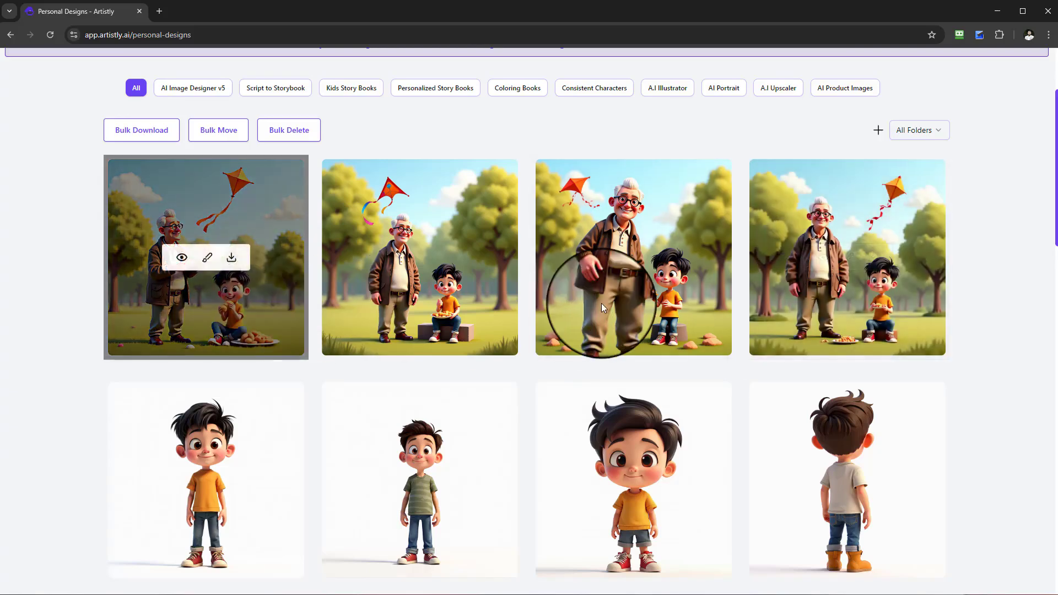
scroll(805, 348, down, 1)
click(610, 202)
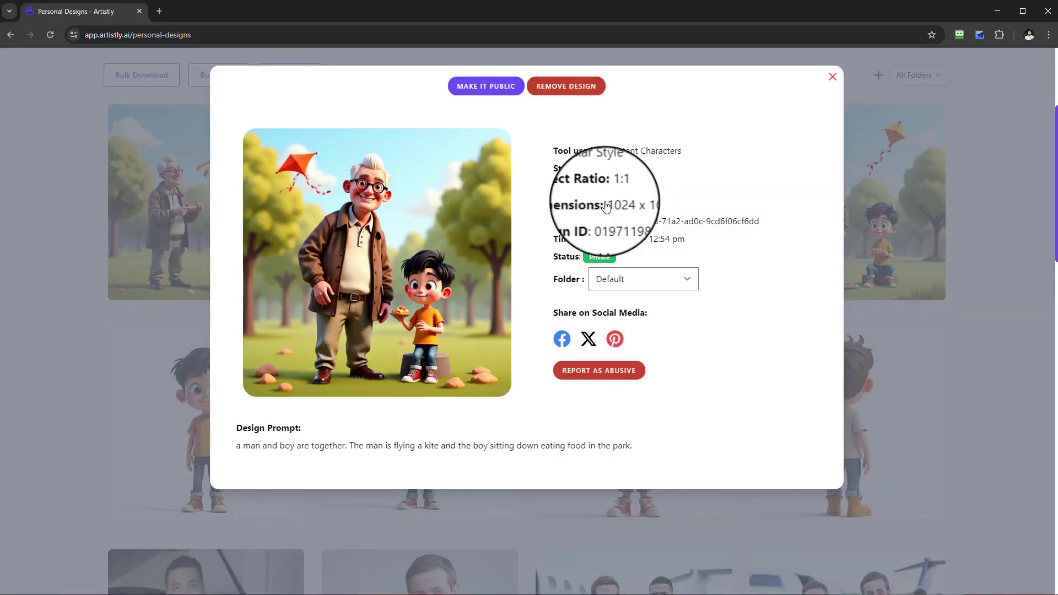
click(832, 77)
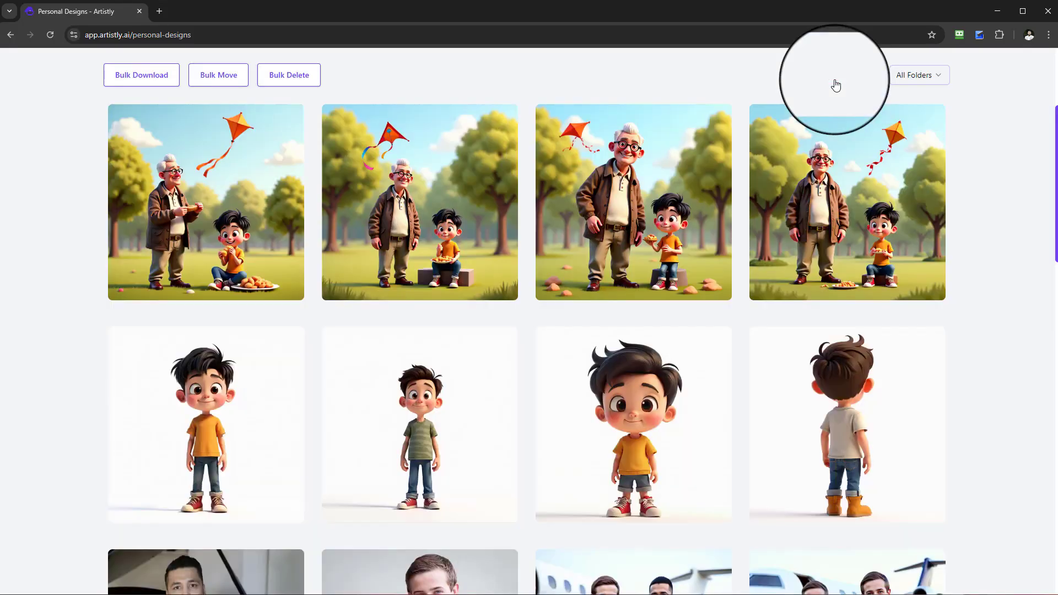
Step: Start a Multi-consistent Characters design and choose the full-body green alien from the media library as Character 1
scroll(518, 307, up, 4)
click(413, 138)
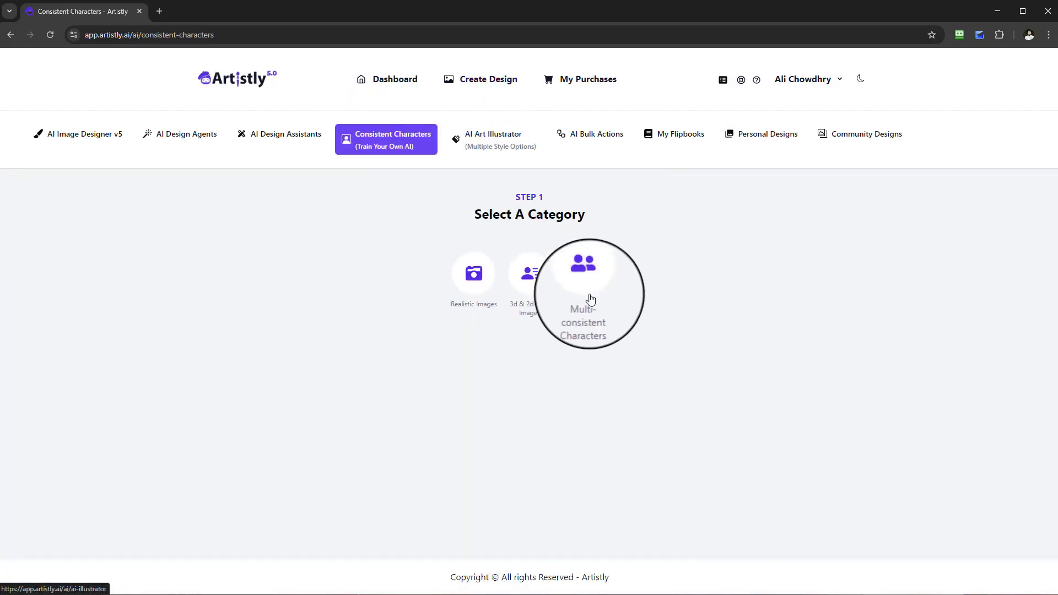
click(586, 270)
click(325, 496)
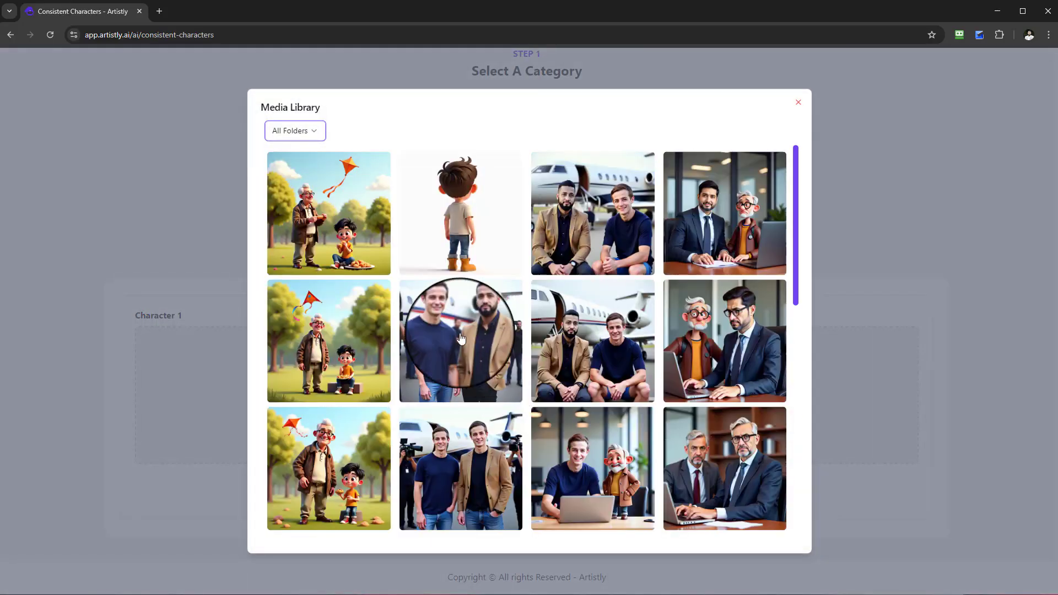
scroll(359, 309, down, 10)
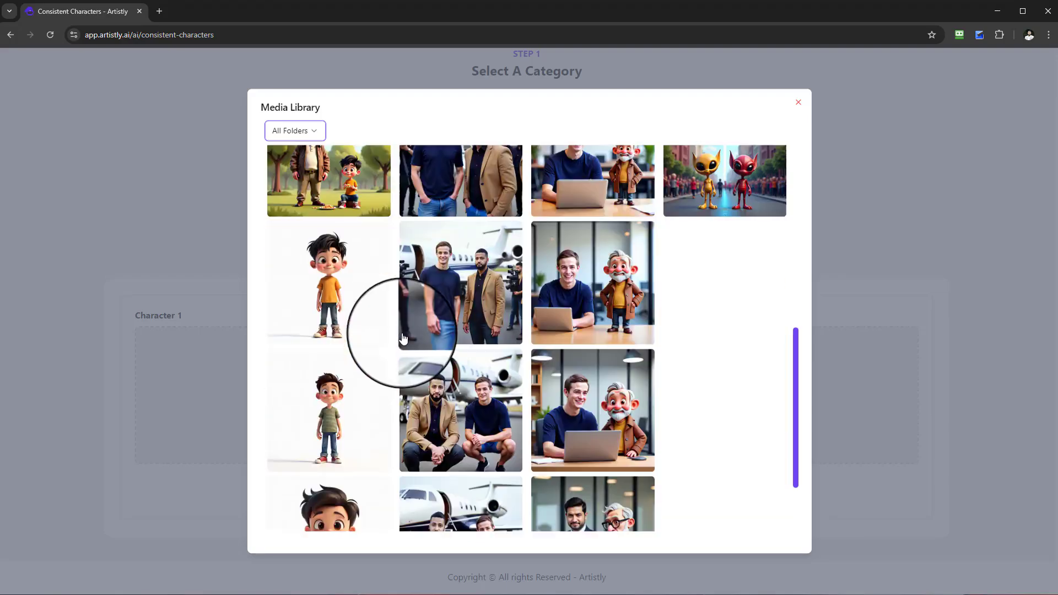
click(518, 518)
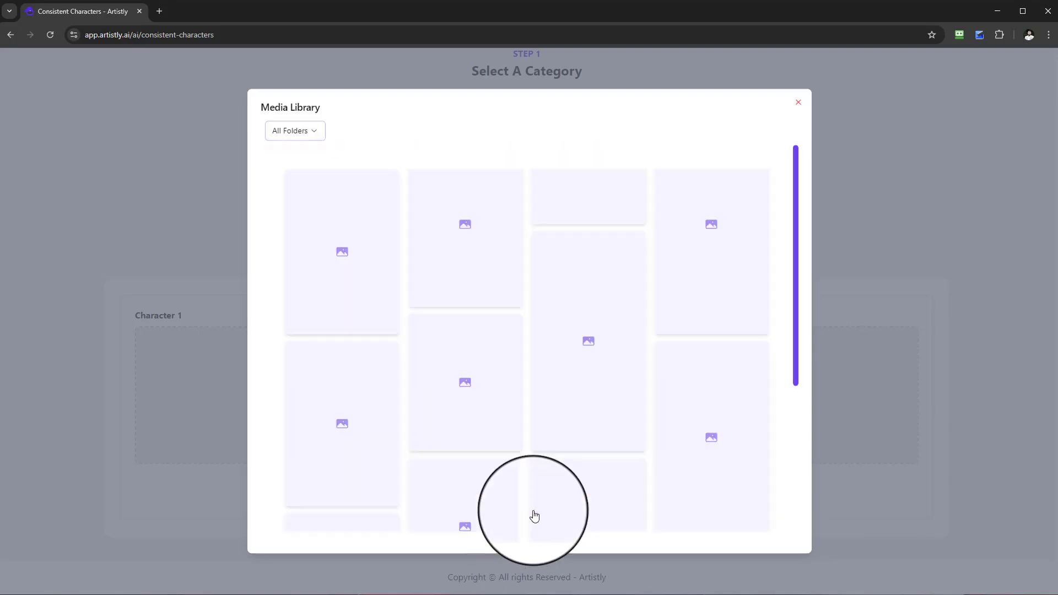
scroll(579, 424, down, 10)
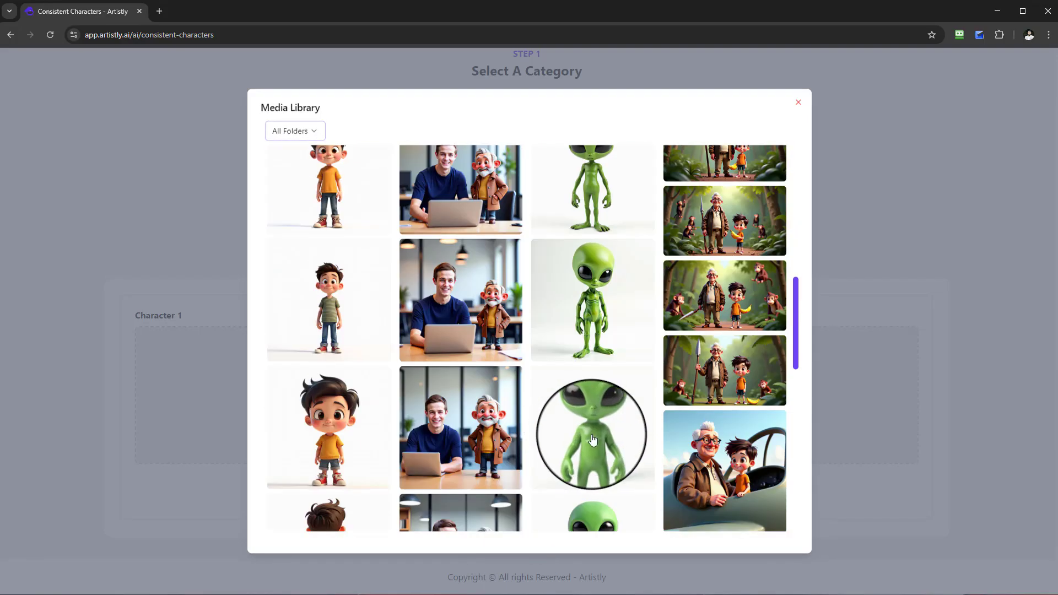
click(592, 325)
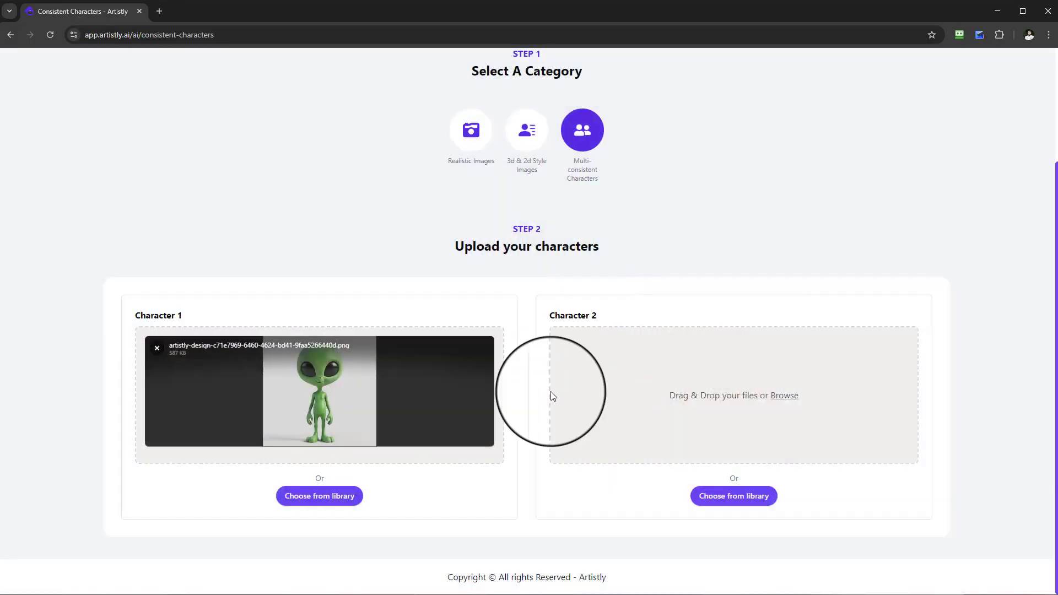
Step: Choose the boy in the orange T-shirt and long jeans from the media library as Character 2
click(731, 502)
scroll(435, 370, down, 10)
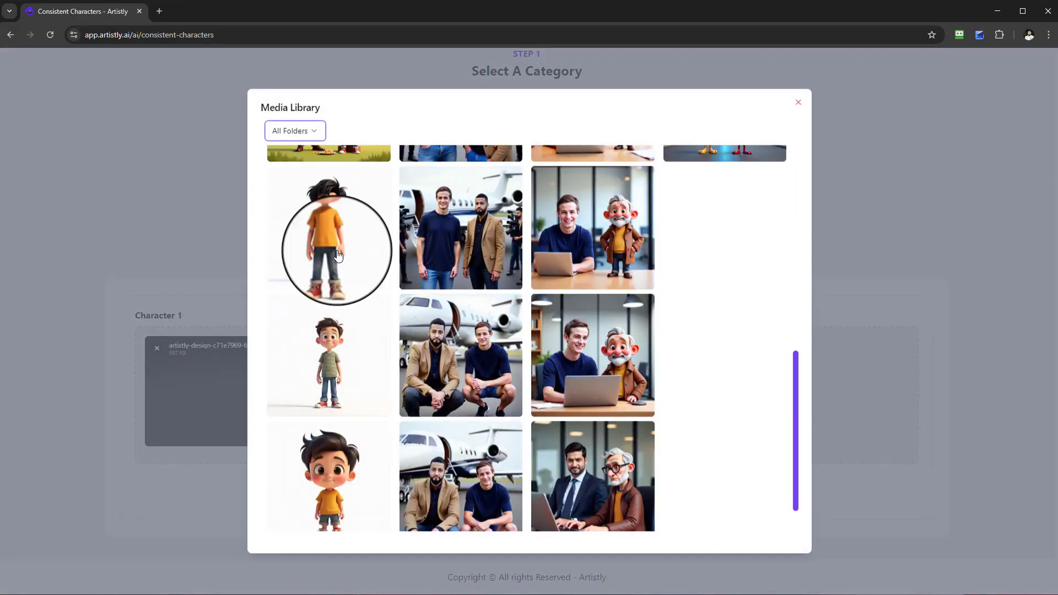
click(335, 243)
Step: Write a prompt placing the alien and the boy together on top of a volcano, the alien holding a lazer weapon, with lots of people around
scroll(496, 441, down, 4)
click(458, 424)
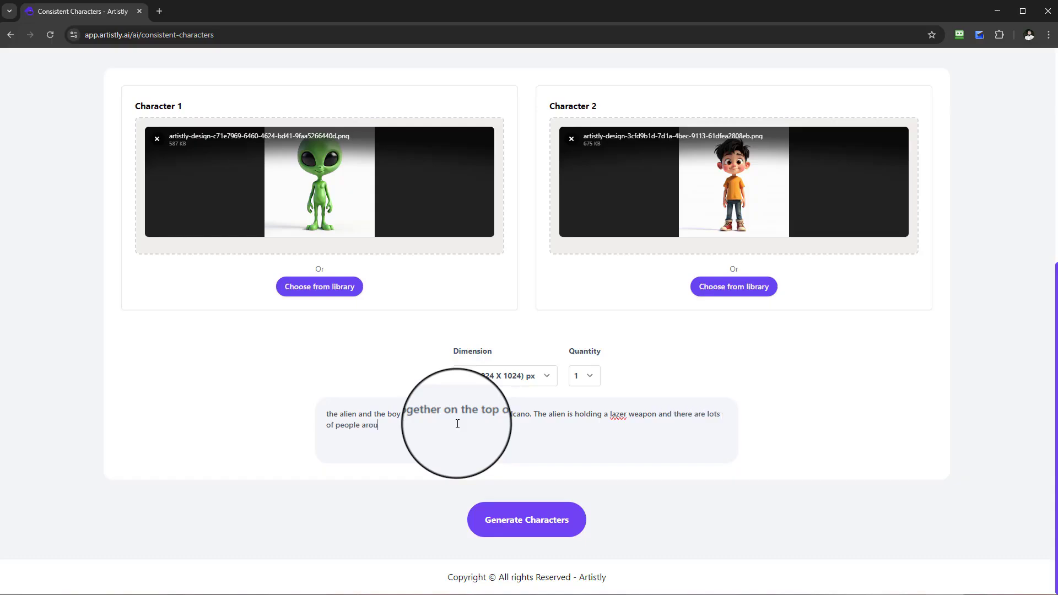
Step: Set the quantity to 4, keep the 1:1 (1024 X 1024) px dimension and generate the characters
click(583, 376)
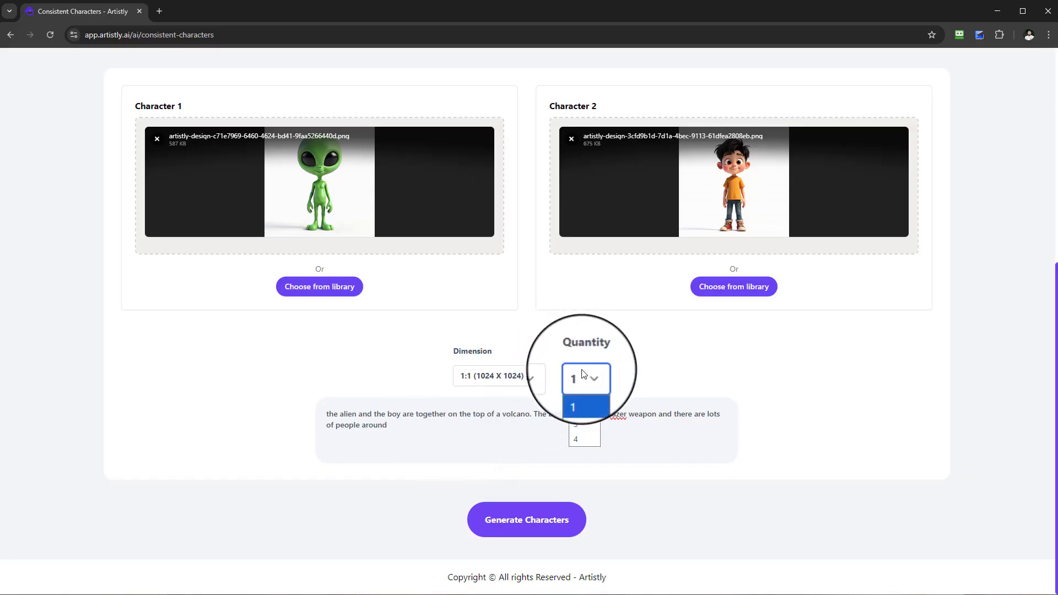
click(576, 439)
right_click(617, 414)
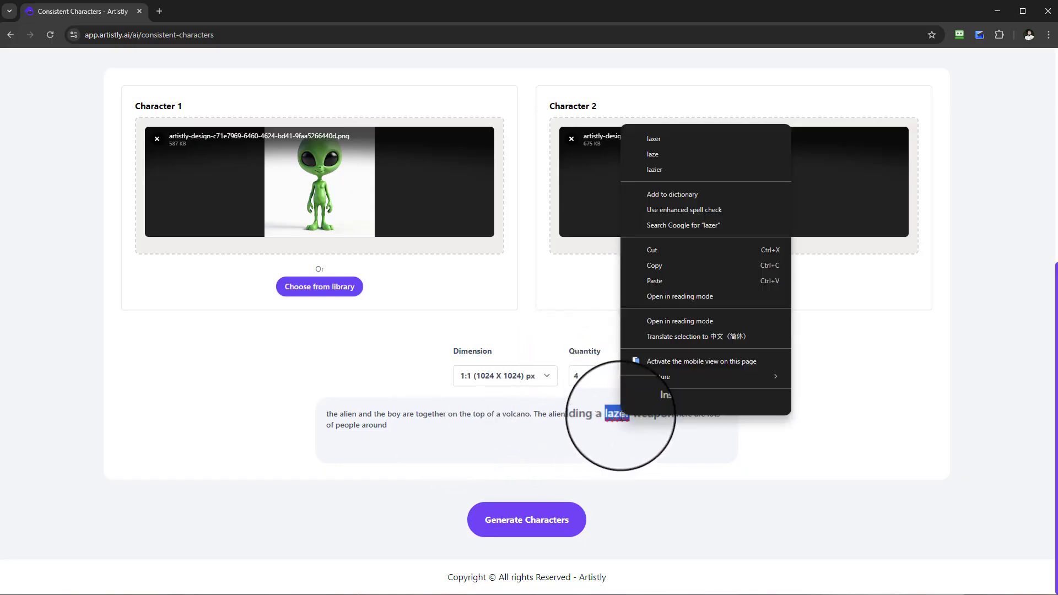
click(568, 432)
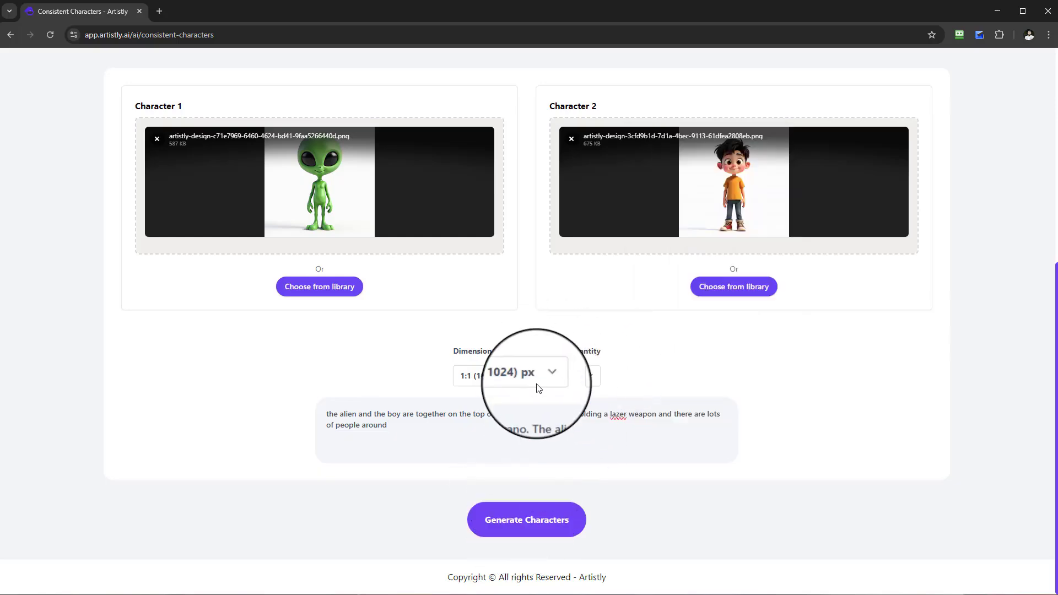
click(503, 376)
click(625, 425)
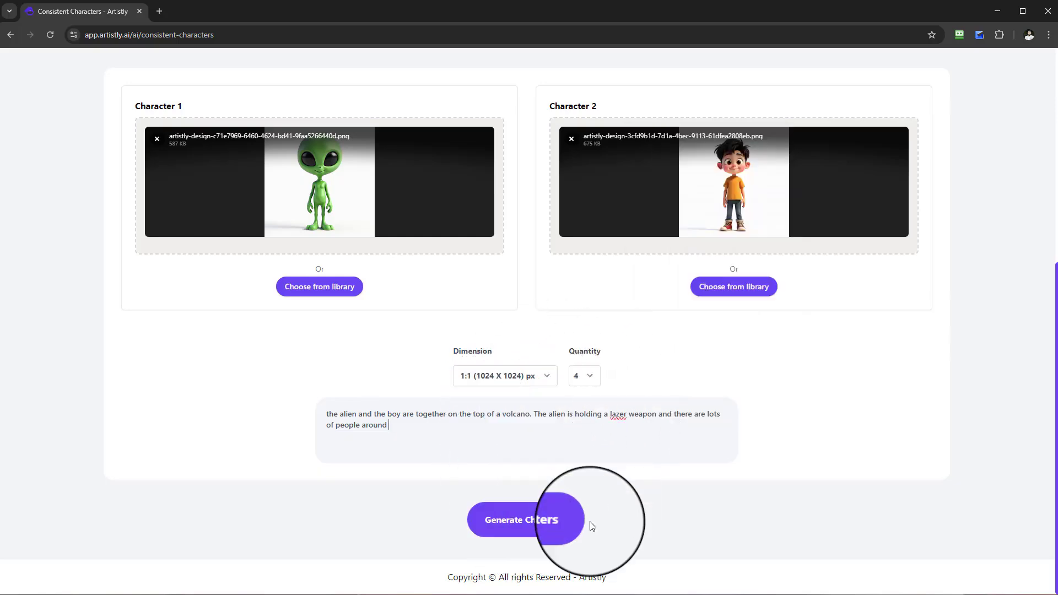
click(548, 522)
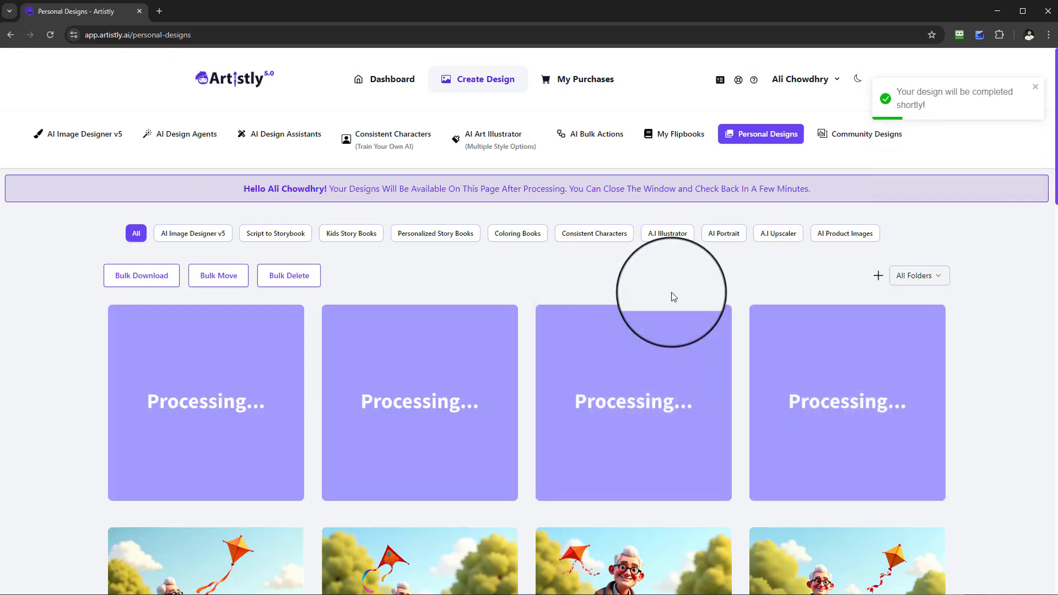
scroll(678, 281, down, 6)
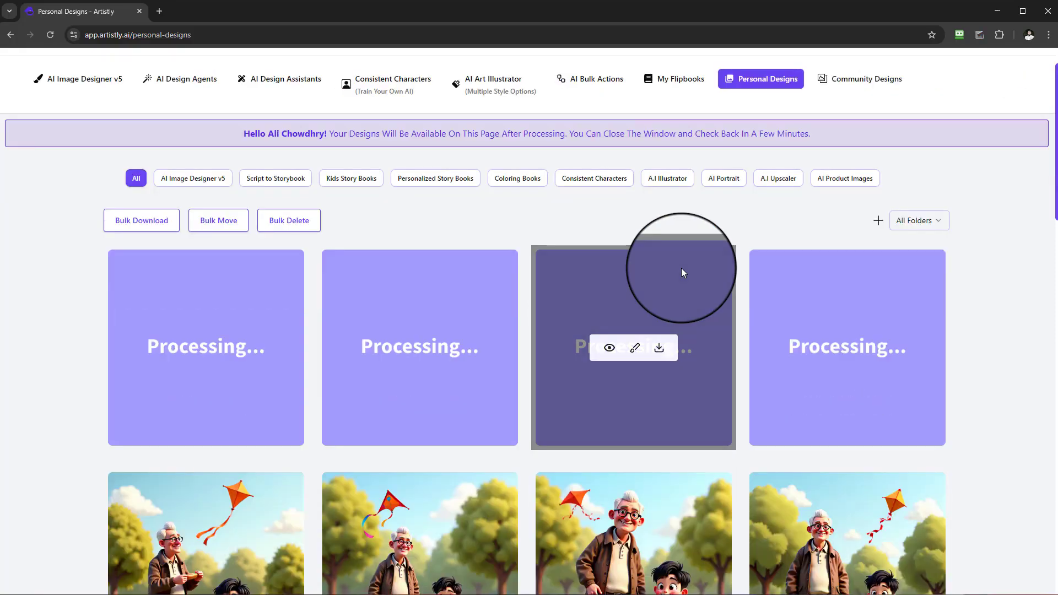
scroll(679, 281, down, 6)
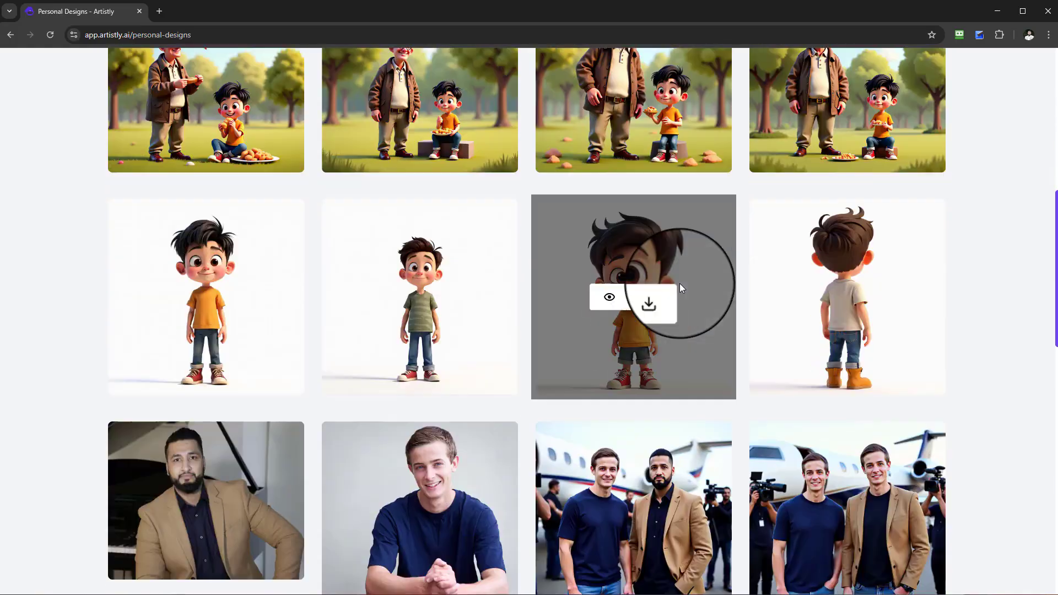
scroll(688, 285, up, 7)
scroll(699, 296, up, 4)
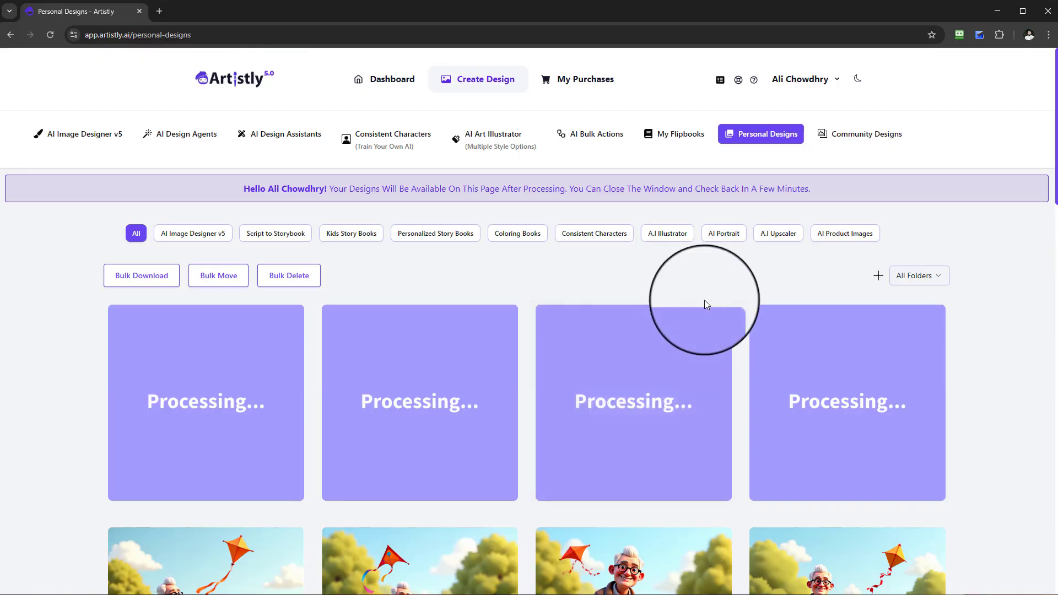
Step: Reopen the fourth park kite scene and highlight its whole design prompt
scroll(841, 359, down, 2)
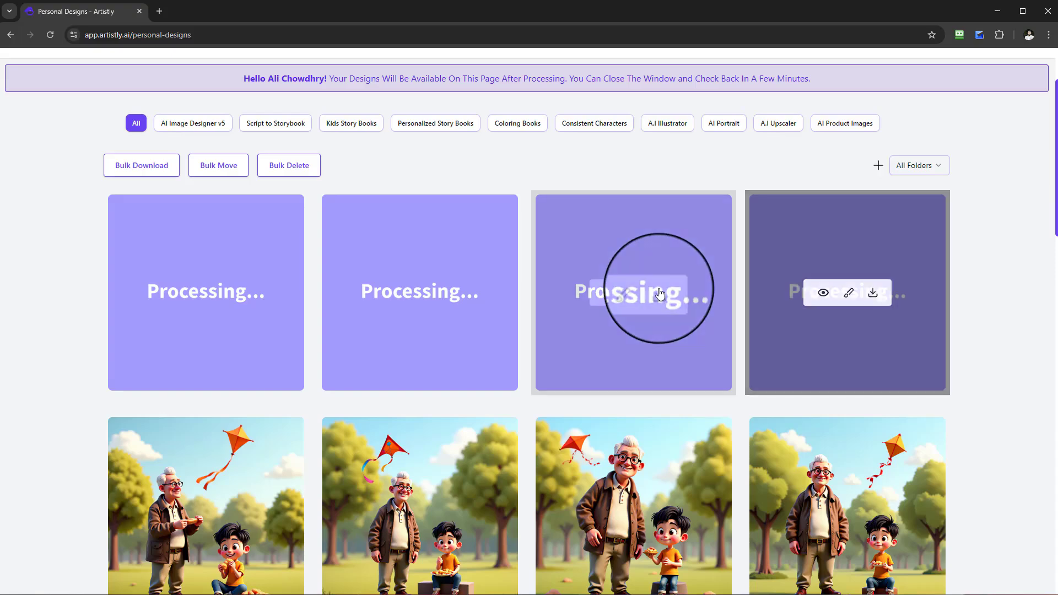
scroll(812, 310, down, 3)
click(824, 353)
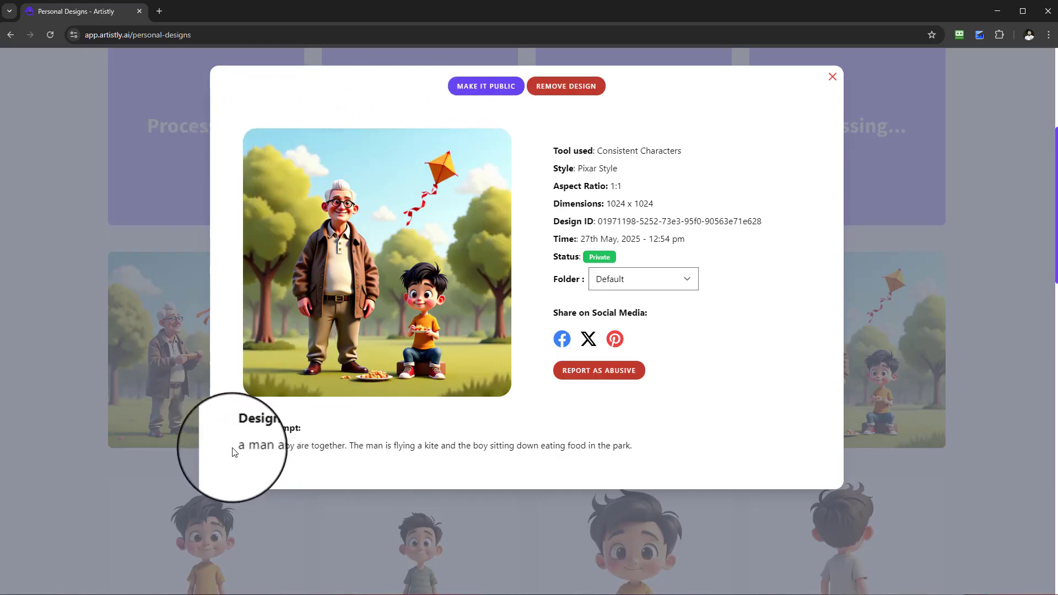
drag(233, 451, 635, 447)
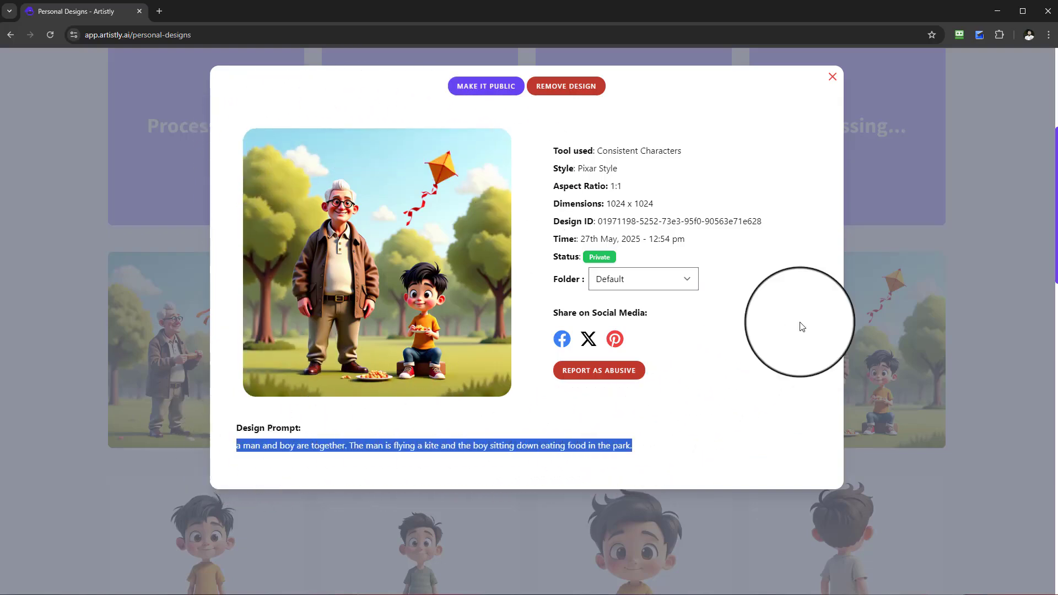
click(832, 76)
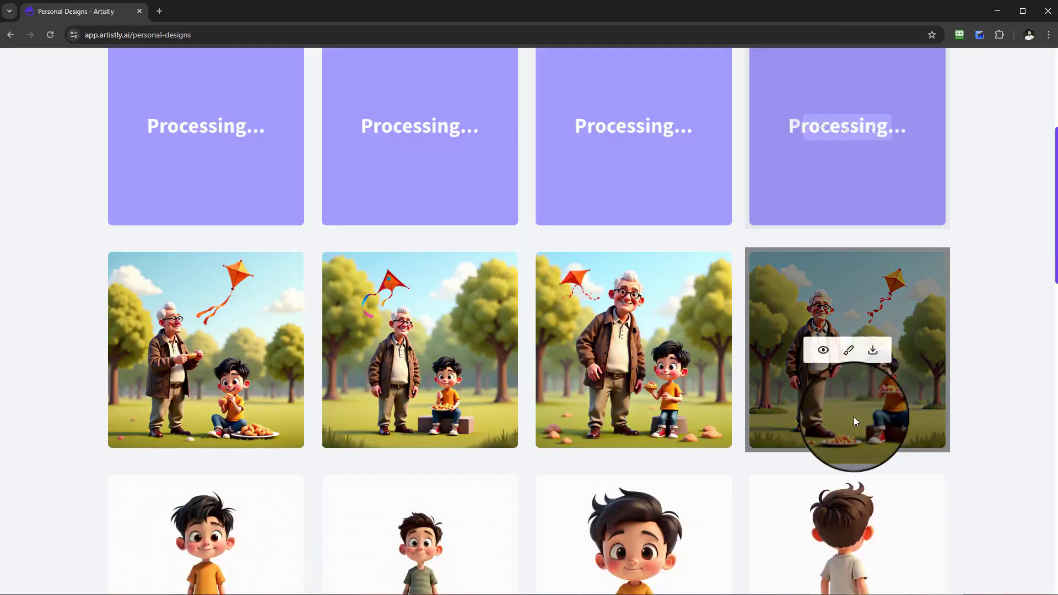
Step: Browse down to the office scenes of the man with the cartoon man and view both scenes' design prompts
scroll(857, 419, down, 20)
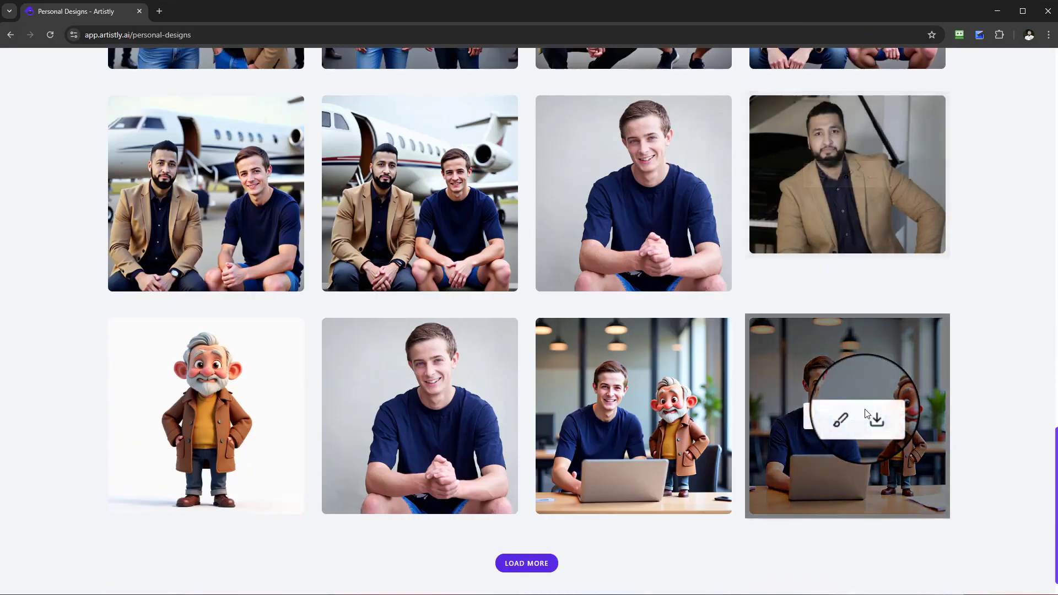
scroll(865, 409, down, 1)
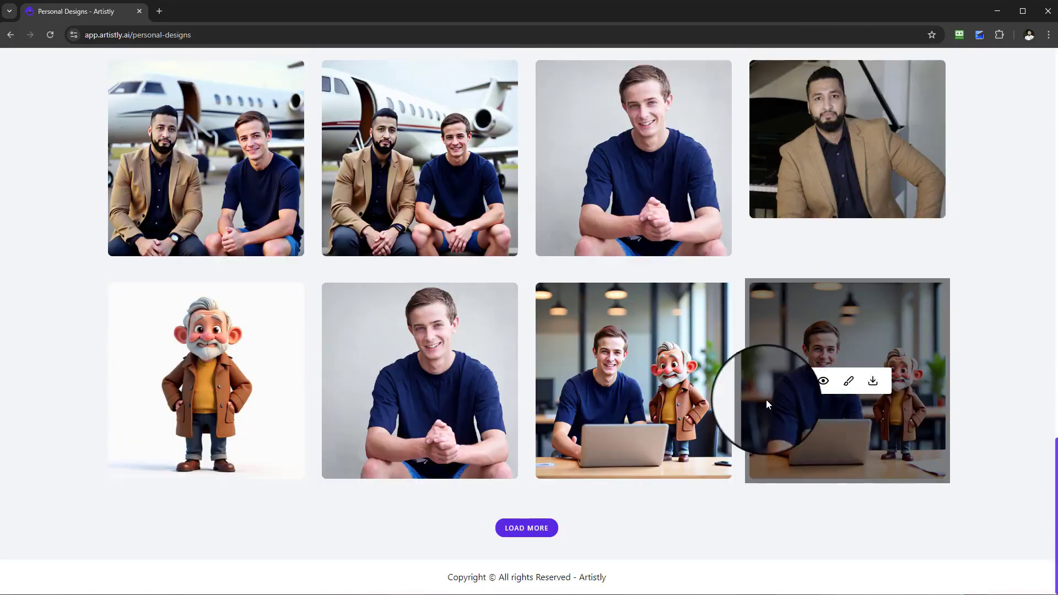
click(815, 385)
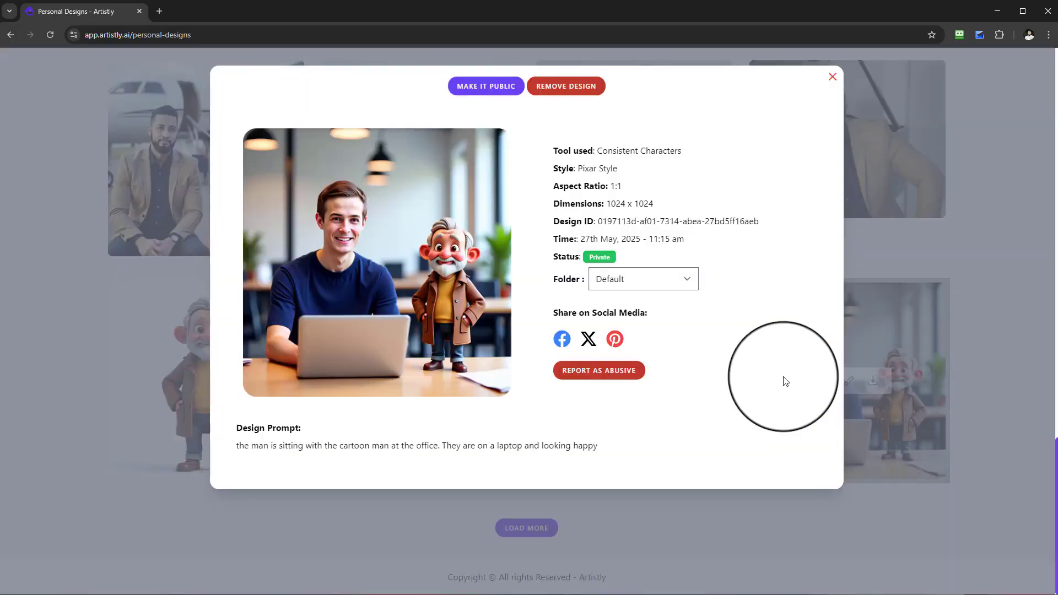
click(839, 73)
click(603, 381)
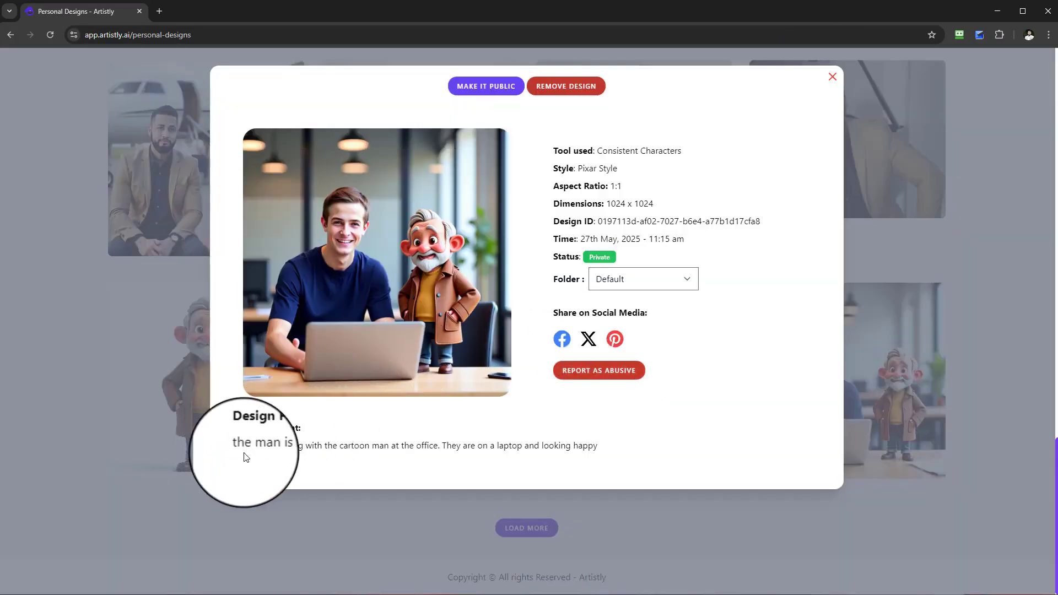
click(831, 76)
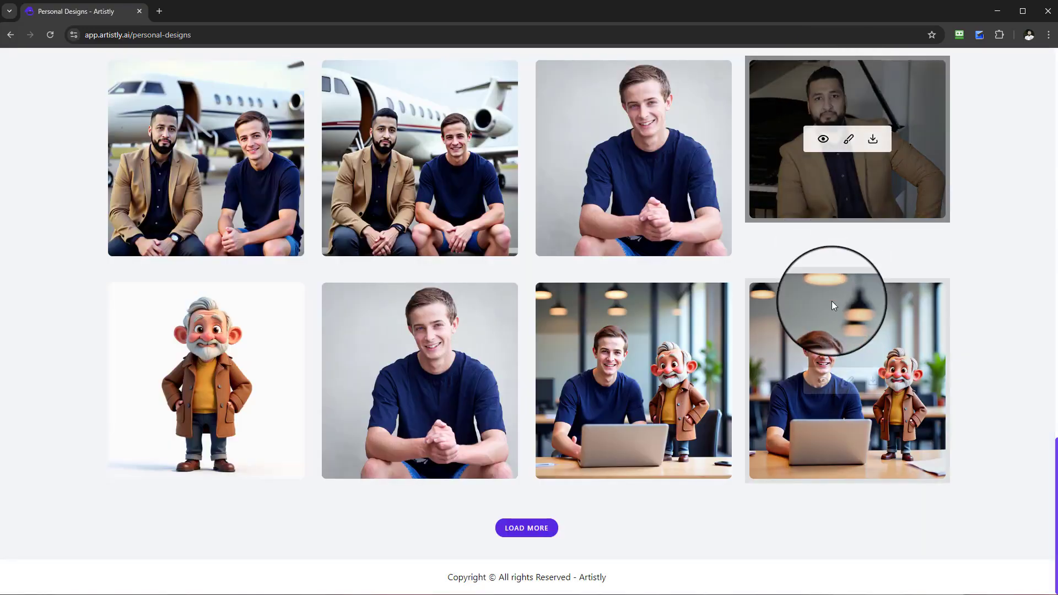
Step: Return to the newest designs and view three of the generated alien and boy volcano scenes with their design prompt
scroll(839, 327, up, 15)
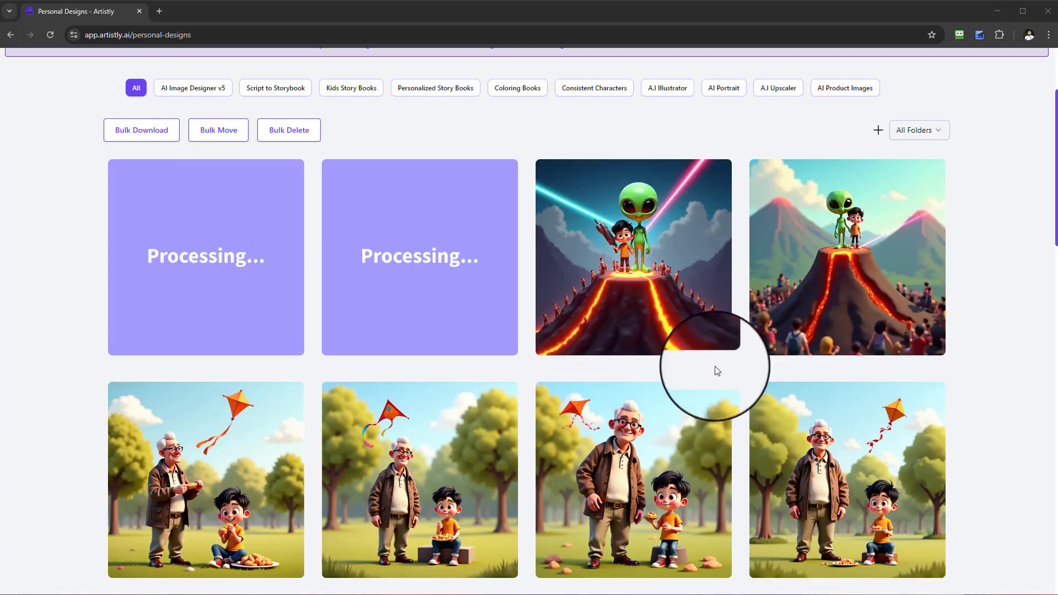
click(827, 263)
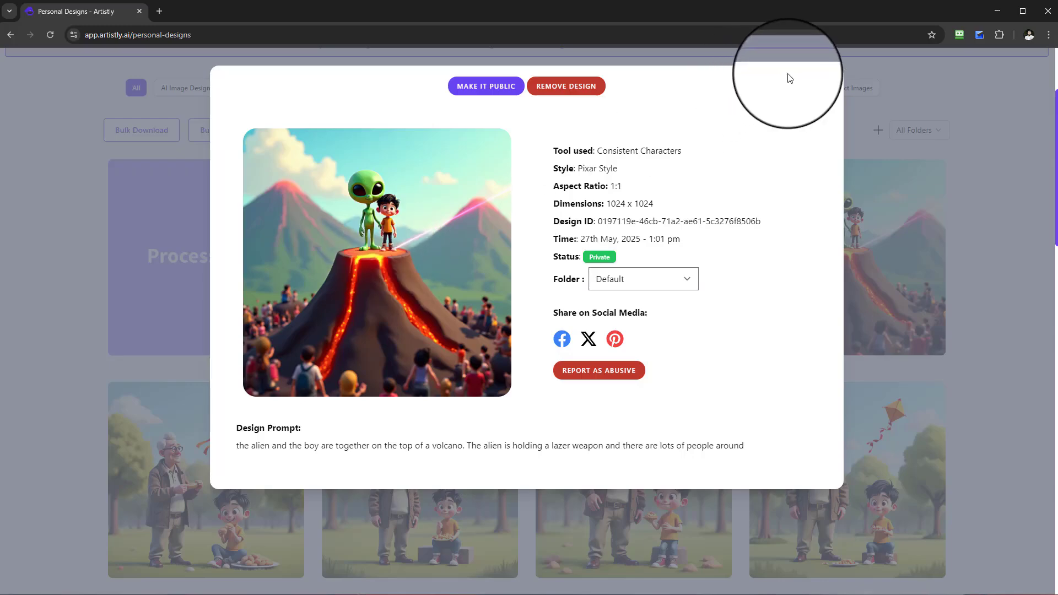
click(832, 77)
click(605, 267)
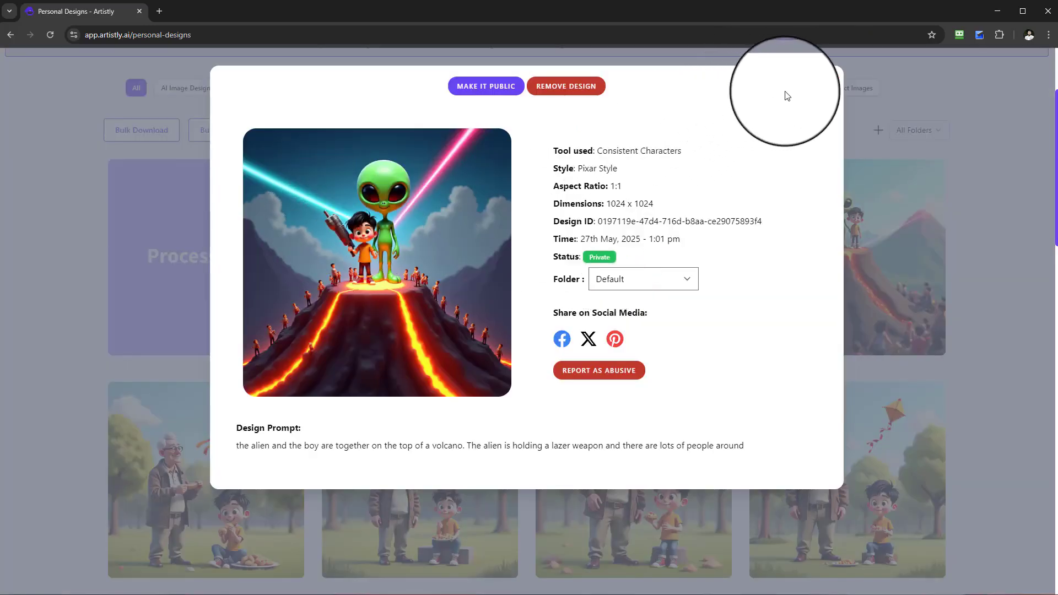
click(832, 76)
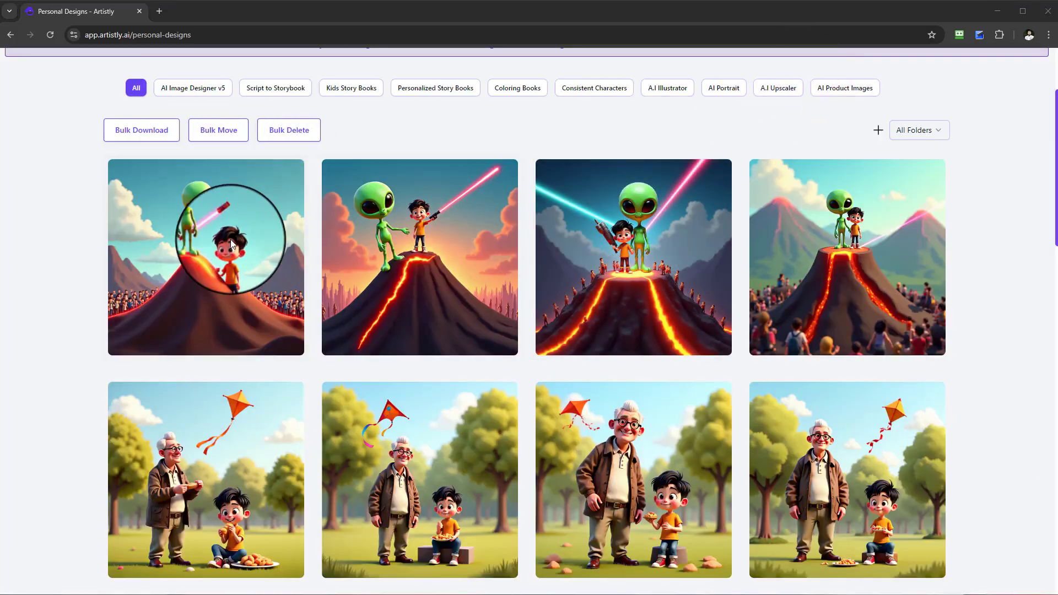
click(396, 258)
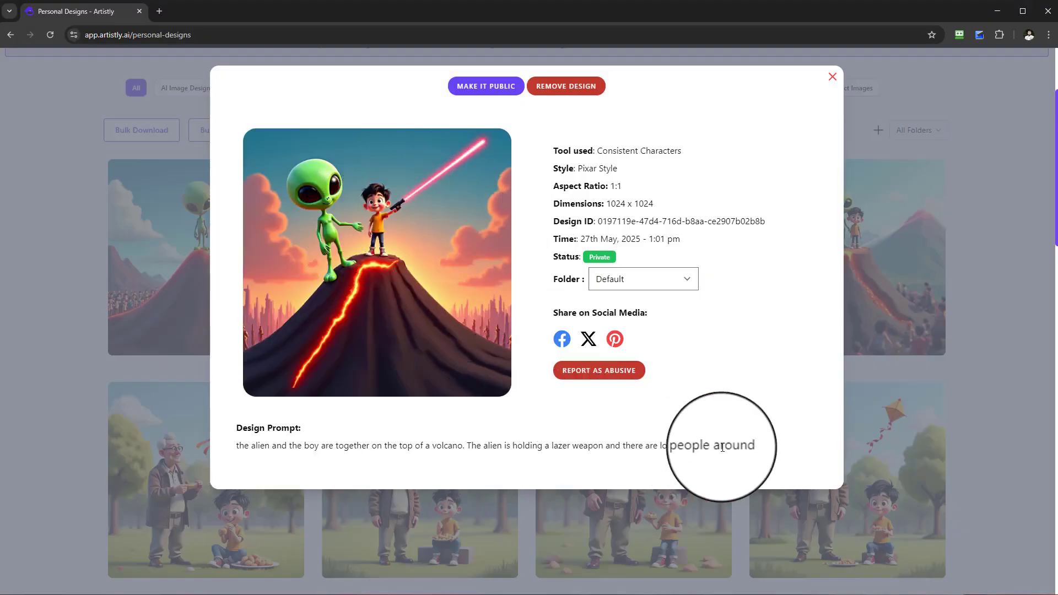
Step: View the details of the first volcano design with the alien and the boy, and close them
click(832, 81)
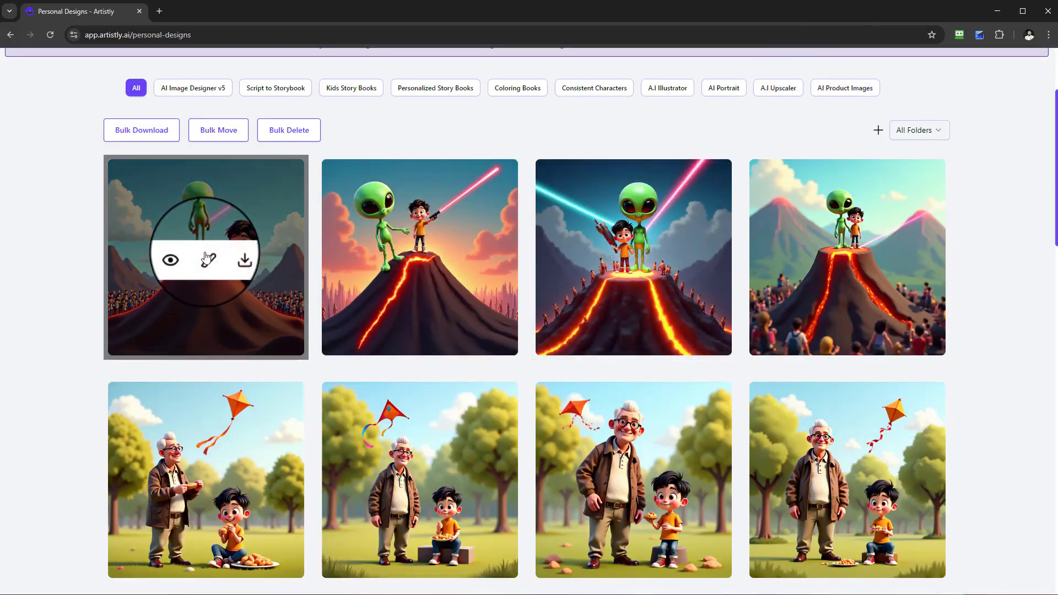
click(182, 259)
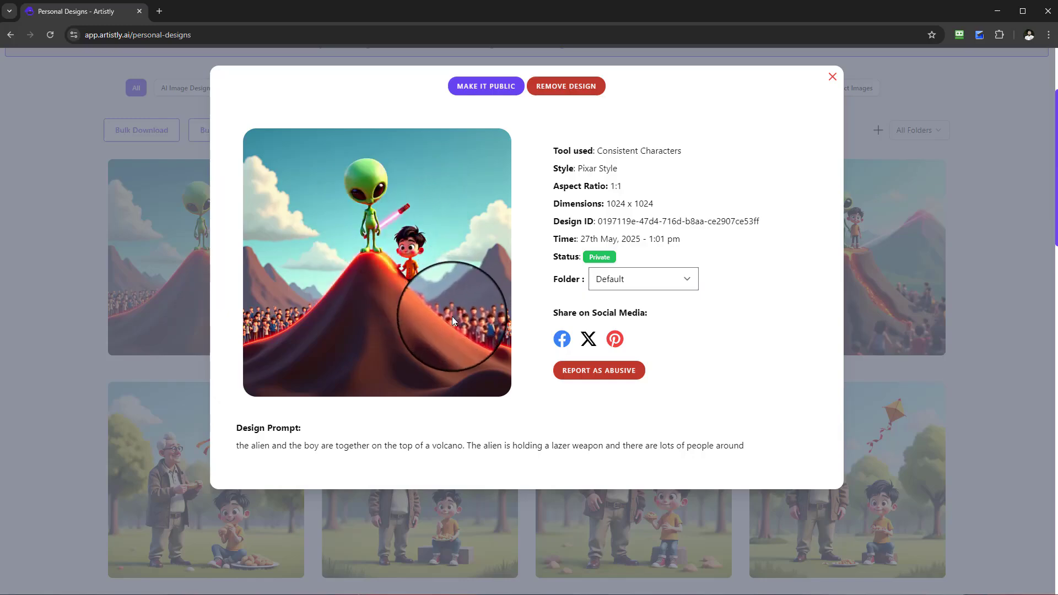
click(833, 75)
Step: Start a new Consistent Characters design in the Multi-consistent Characters category
scroll(579, 306, up, 3)
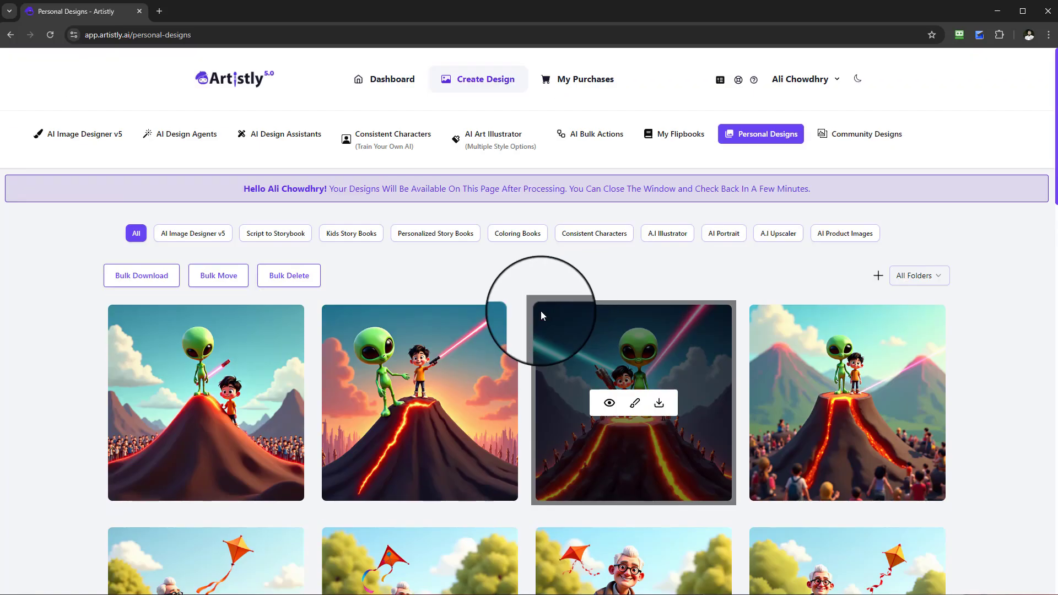
click(370, 143)
click(585, 267)
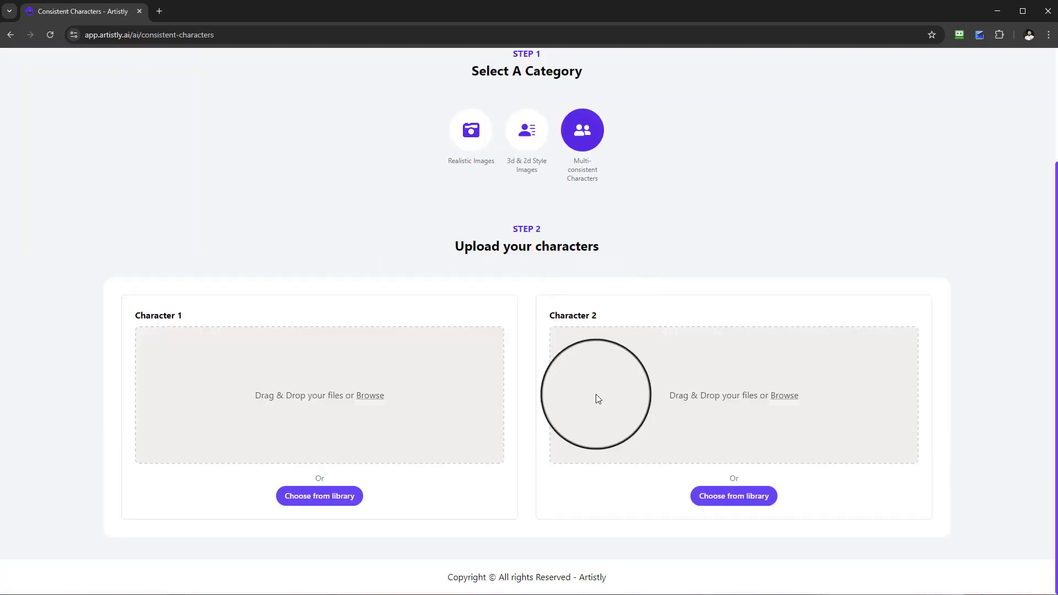
Step: Choose the cartoon old man in brown jacket and blue jeans from the media library as Character 1
click(350, 491)
scroll(604, 380, down, 5)
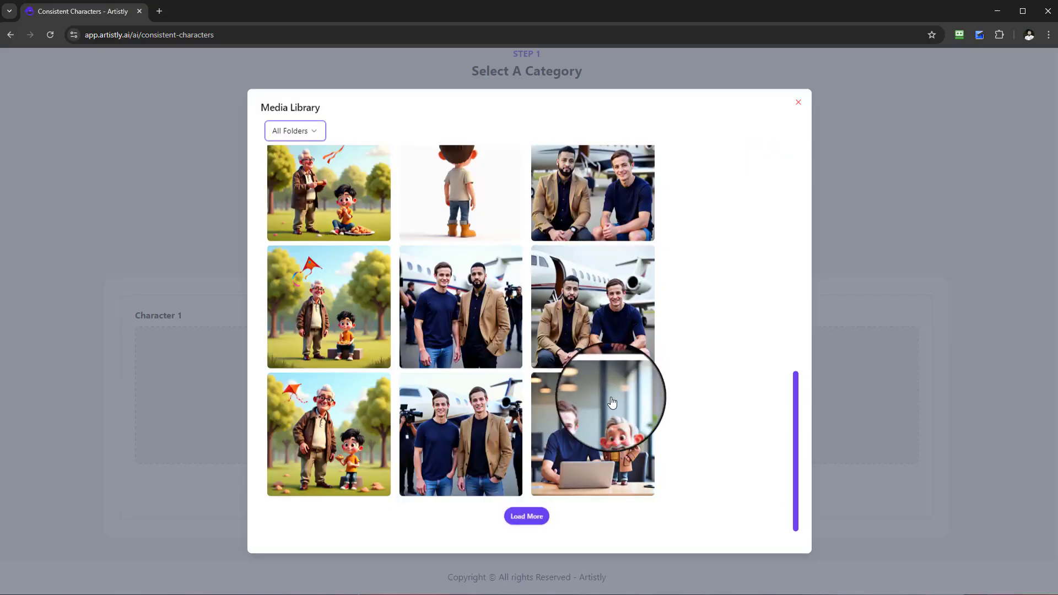
click(528, 518)
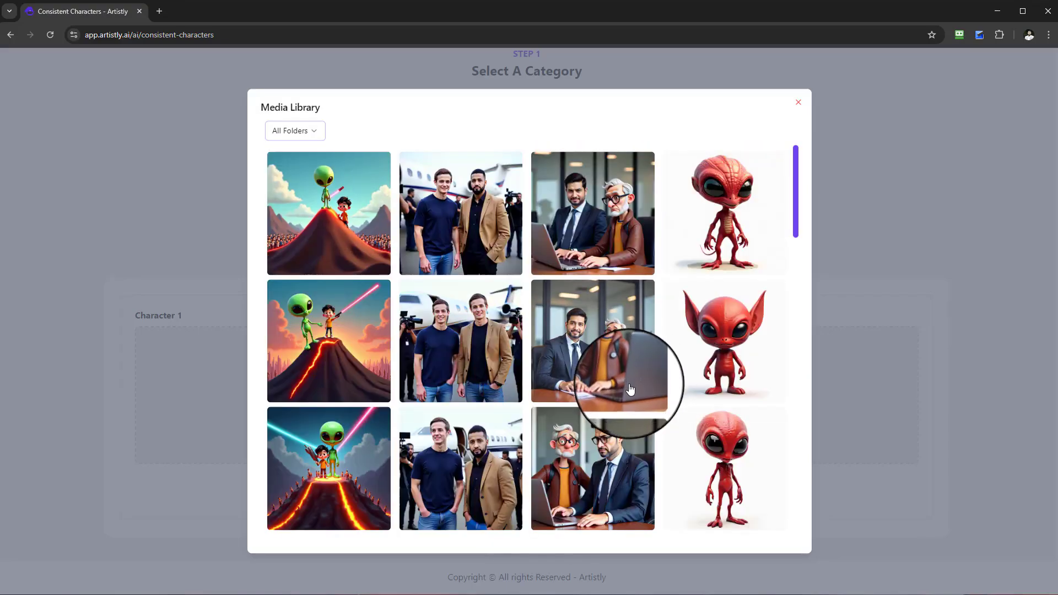
scroll(630, 389, down, 20)
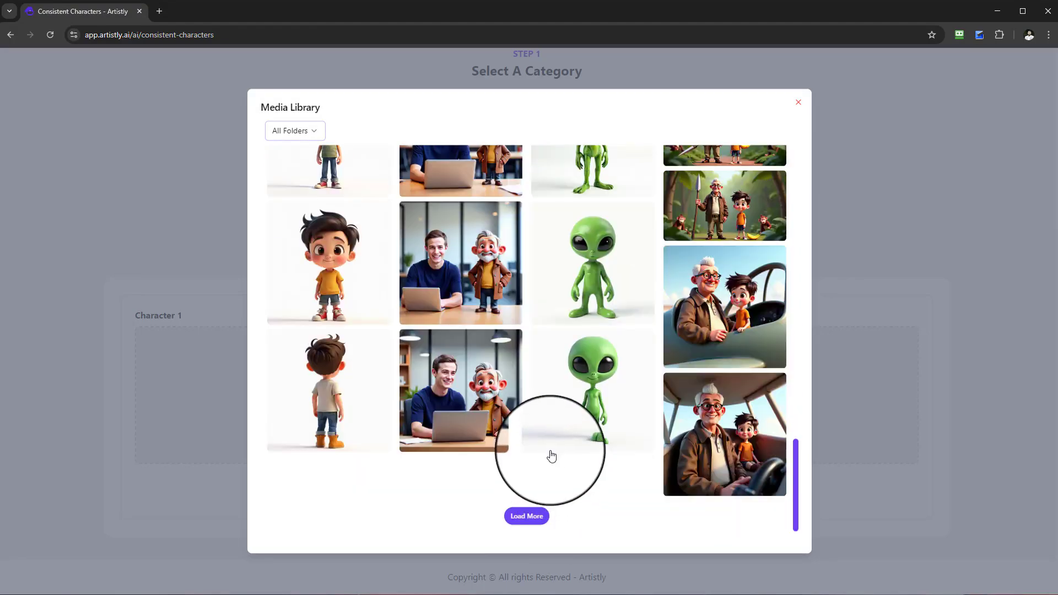
click(530, 517)
scroll(619, 371, down, 5)
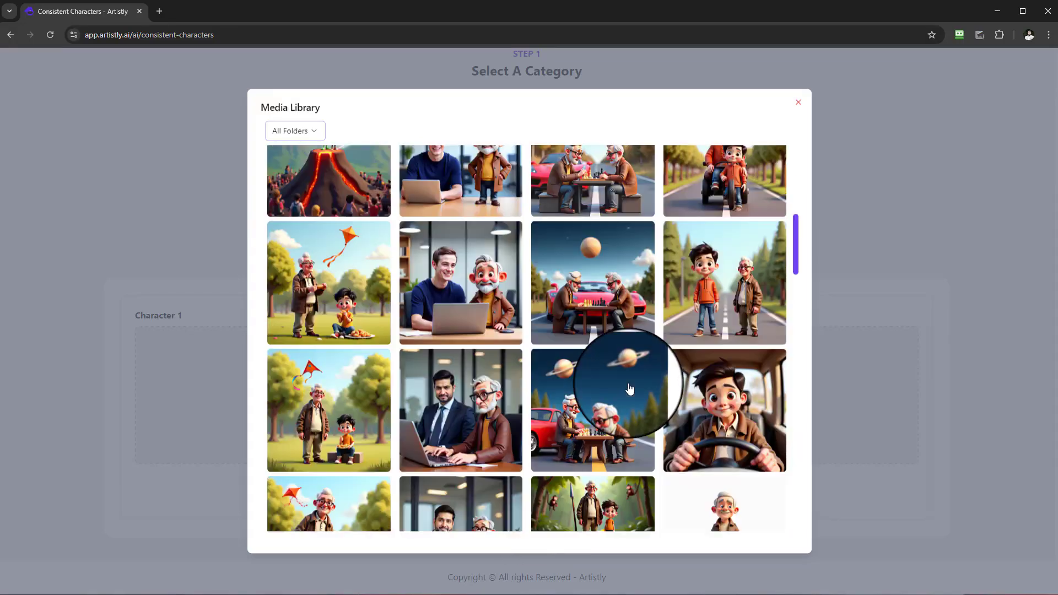
scroll(630, 390, down, 15)
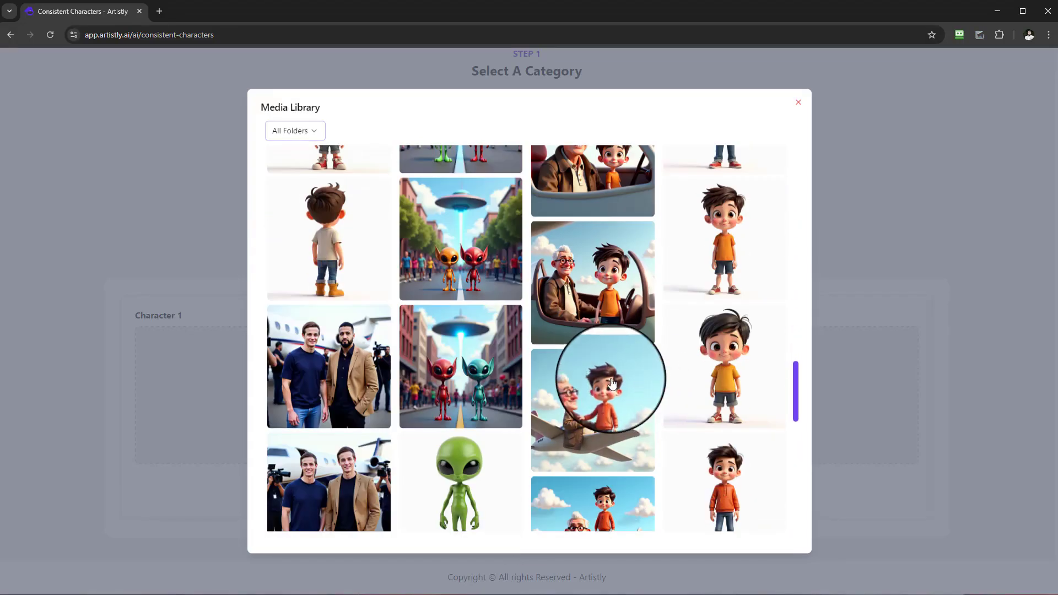
scroll(612, 382, up, 10)
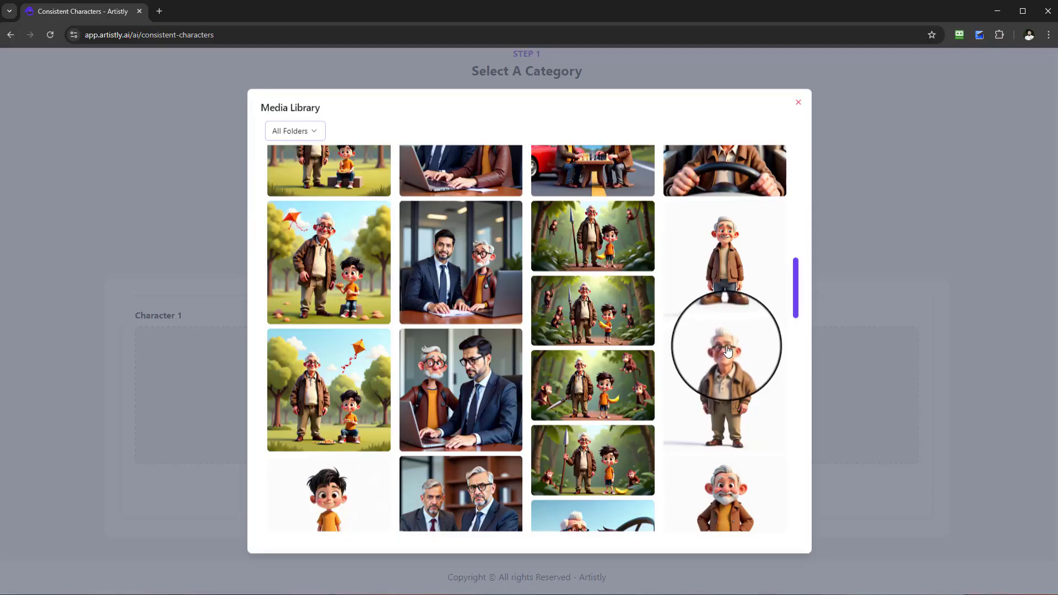
click(723, 253)
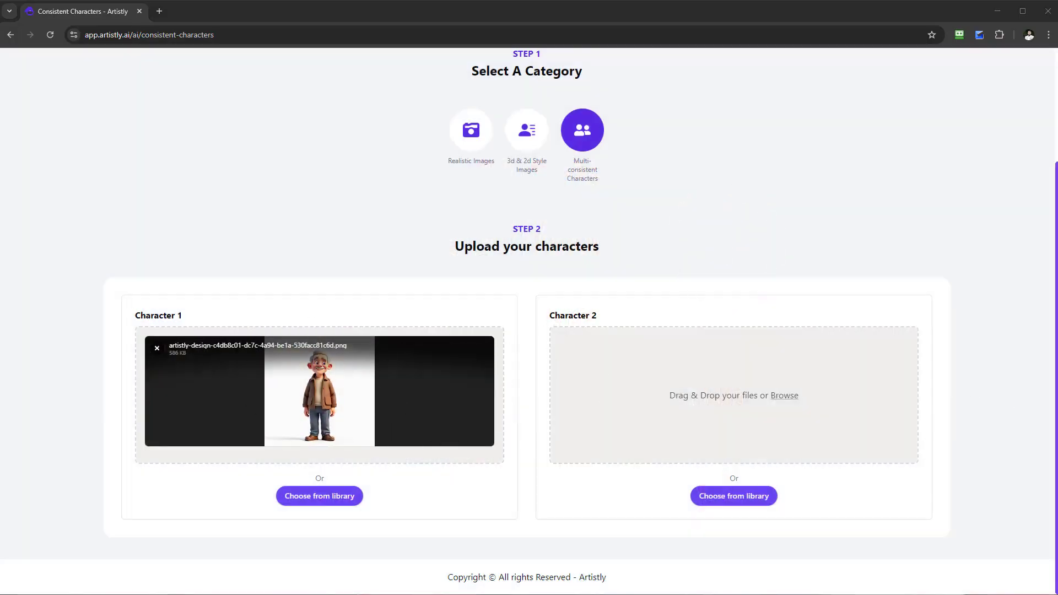
Step: Upload ME.jpg as Character 2 and set the quantity to 4
drag(103, 207, 711, 419)
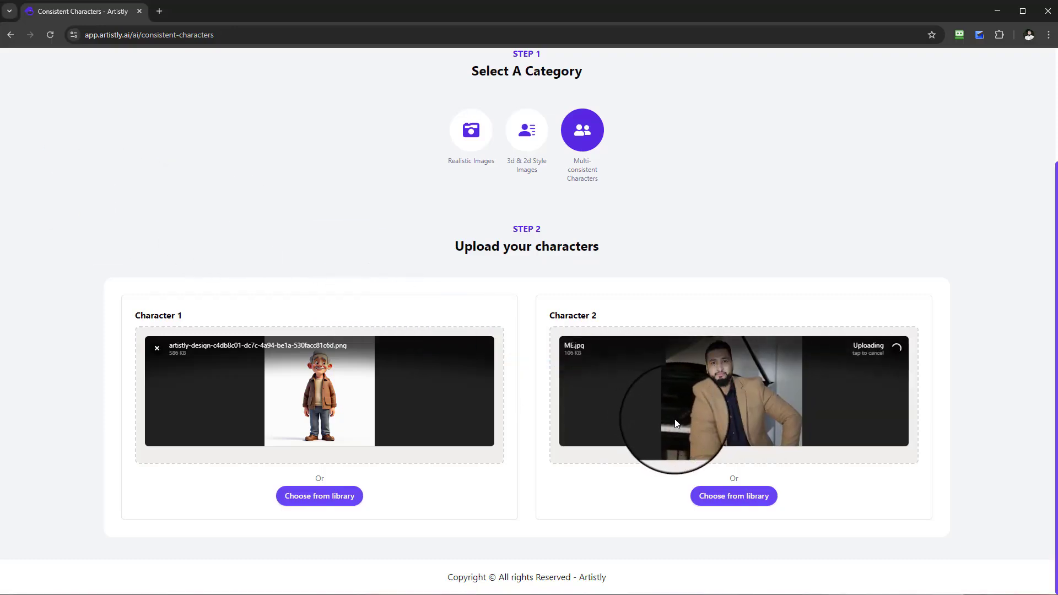
scroll(771, 388, down, 4)
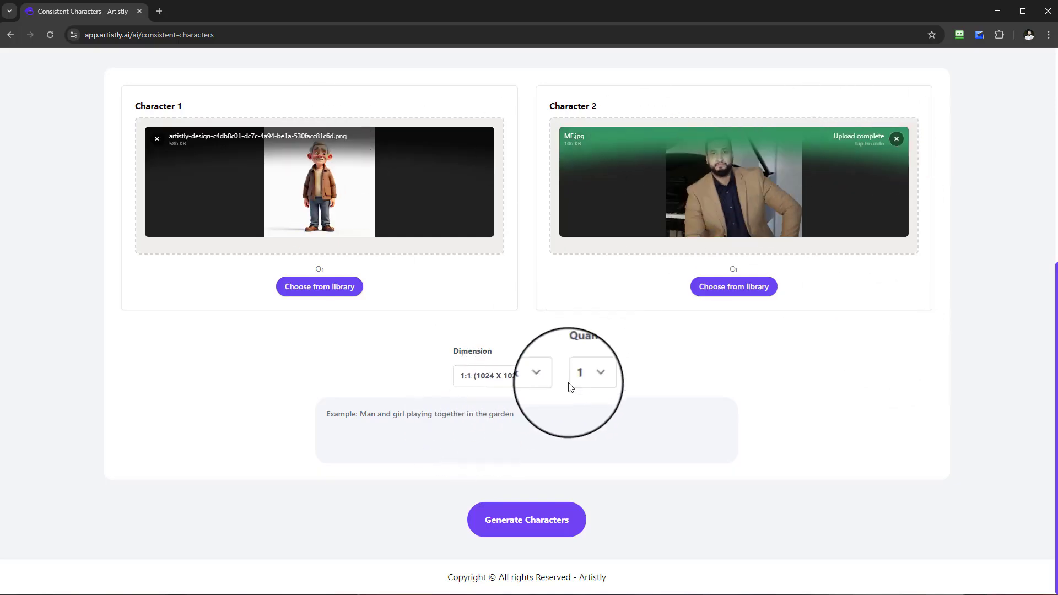
click(584, 377)
click(586, 393)
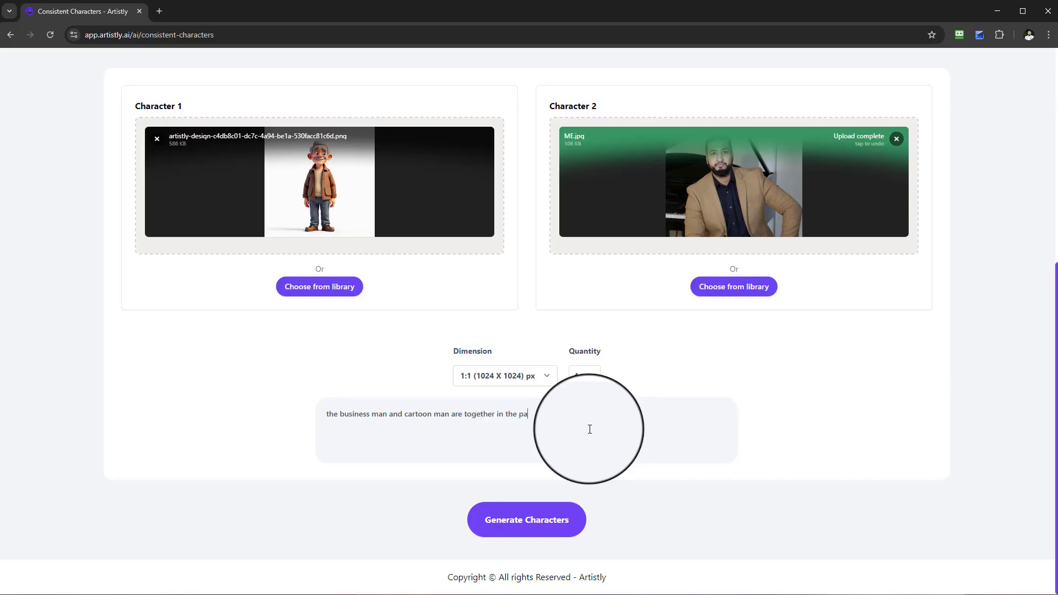
Step: Generate the characters from a prompt with the business man outside his red sports car in the park and the cartoon man taking a picture of it
key(Caps_Lock)
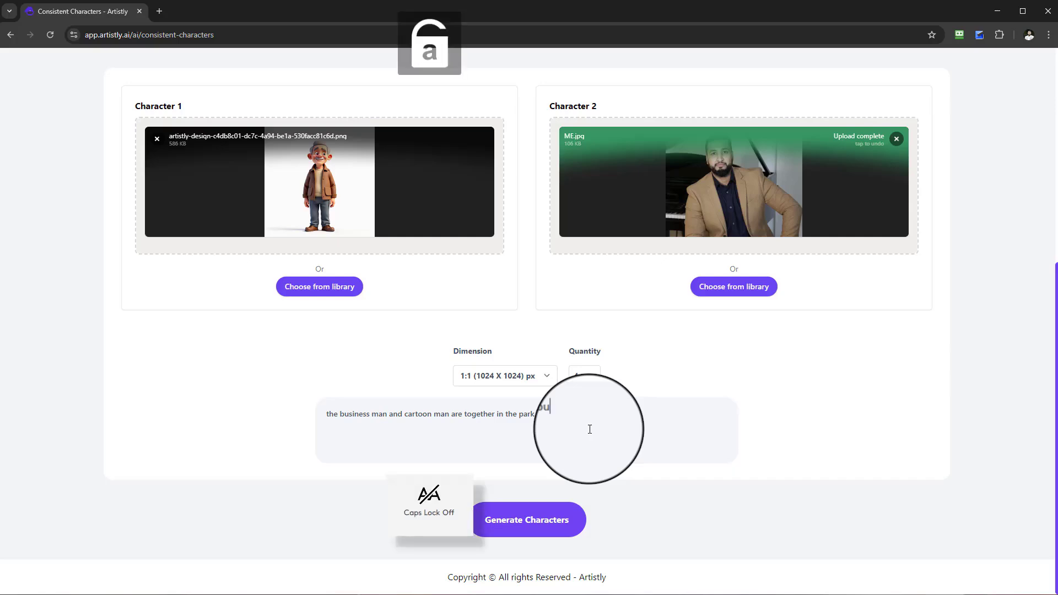
text(sines)
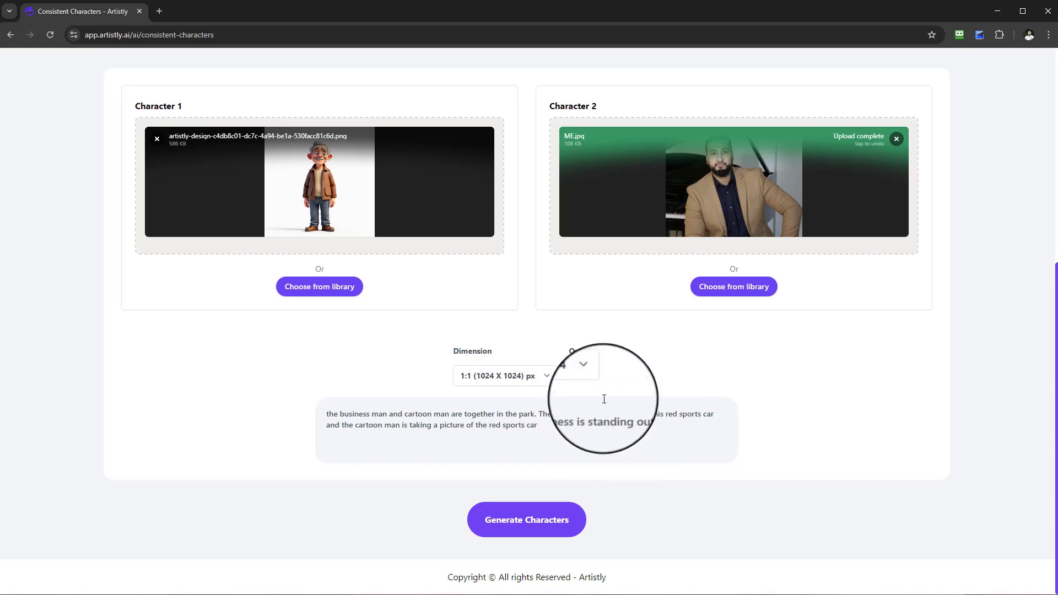
click(568, 519)
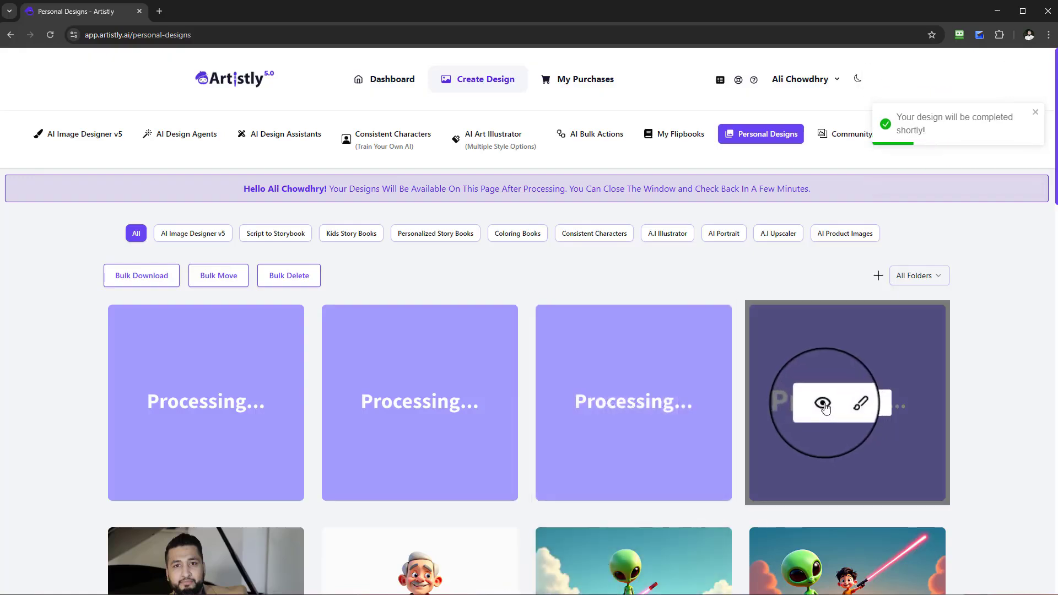
Step: Review the prompt and details of the fourth design in the processing row
click(819, 401)
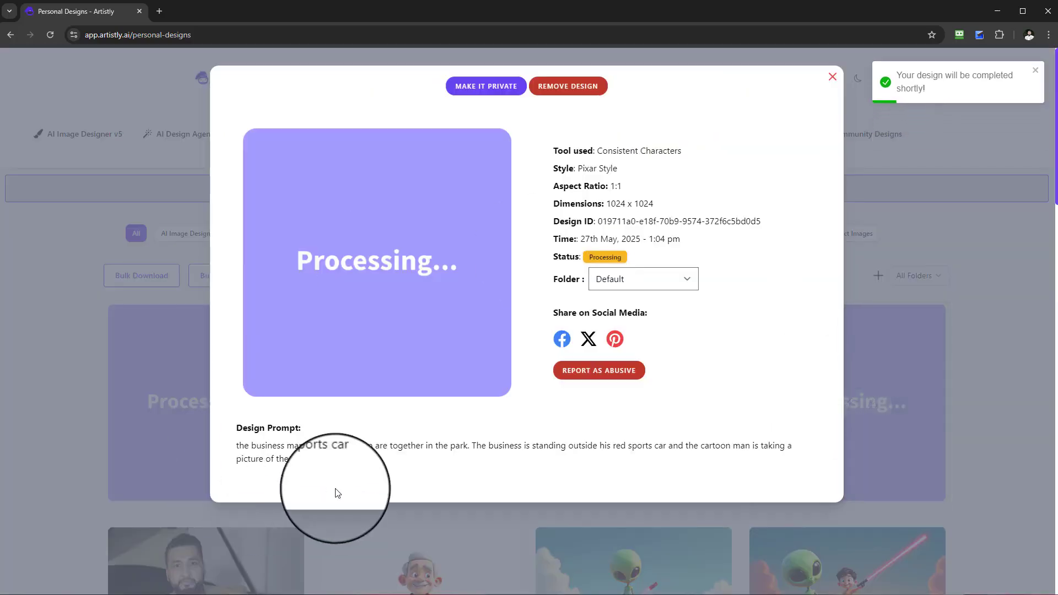
click(833, 75)
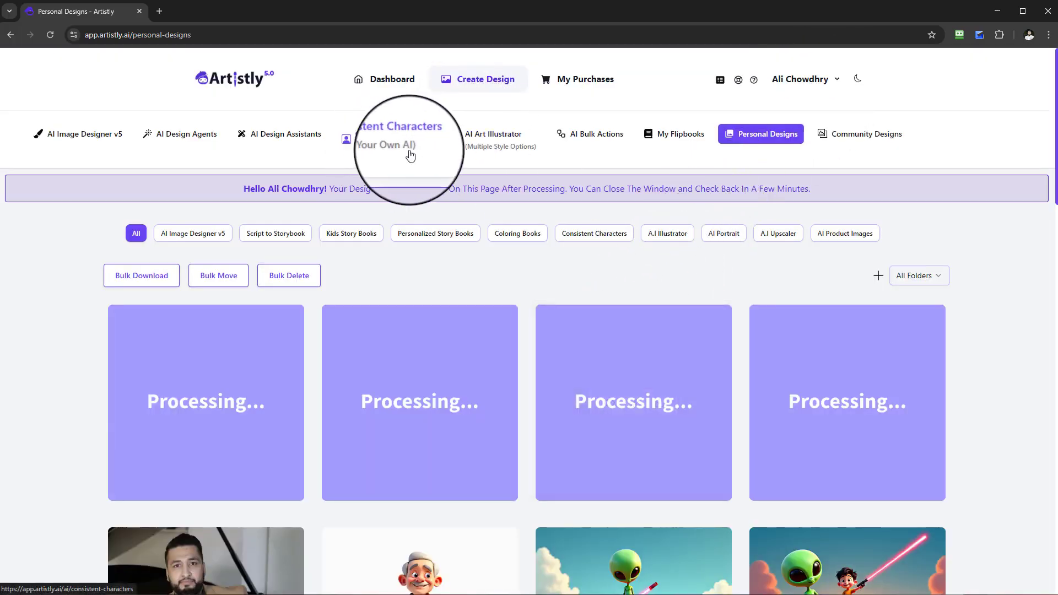
mouse_move(756, 310)
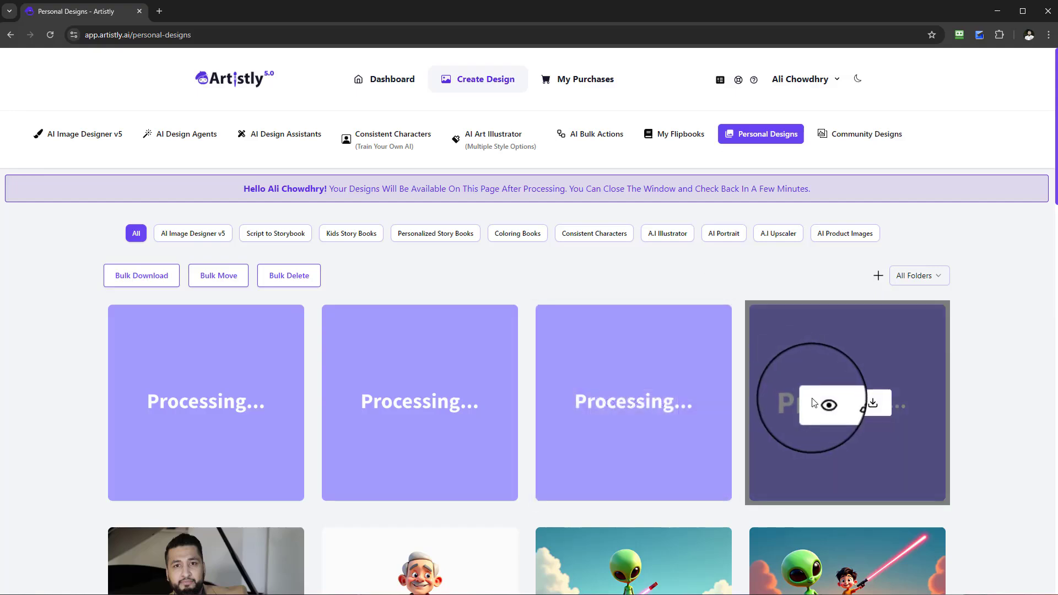
click(820, 404)
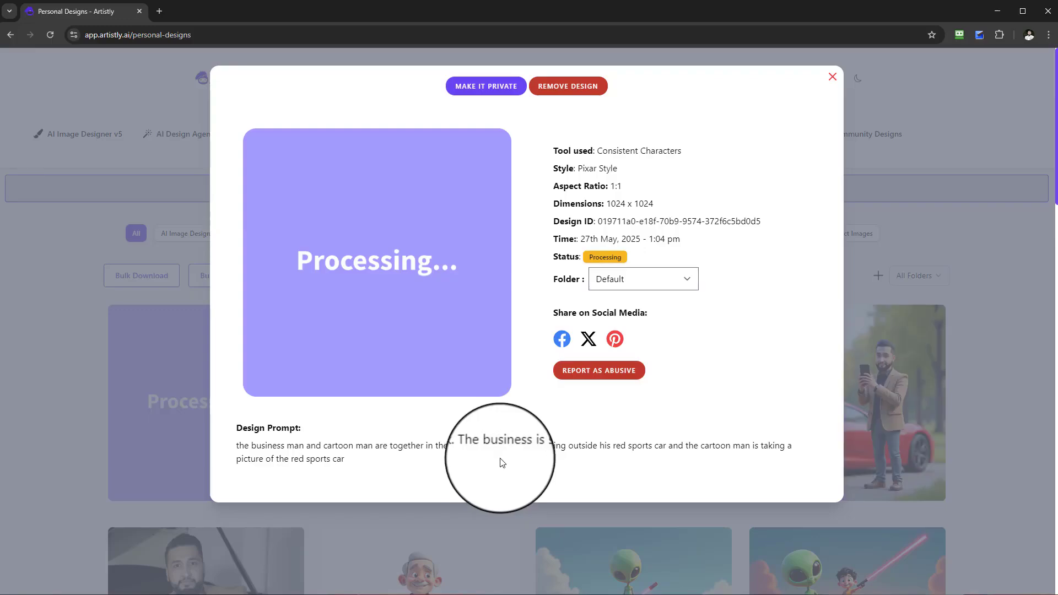
click(843, 71)
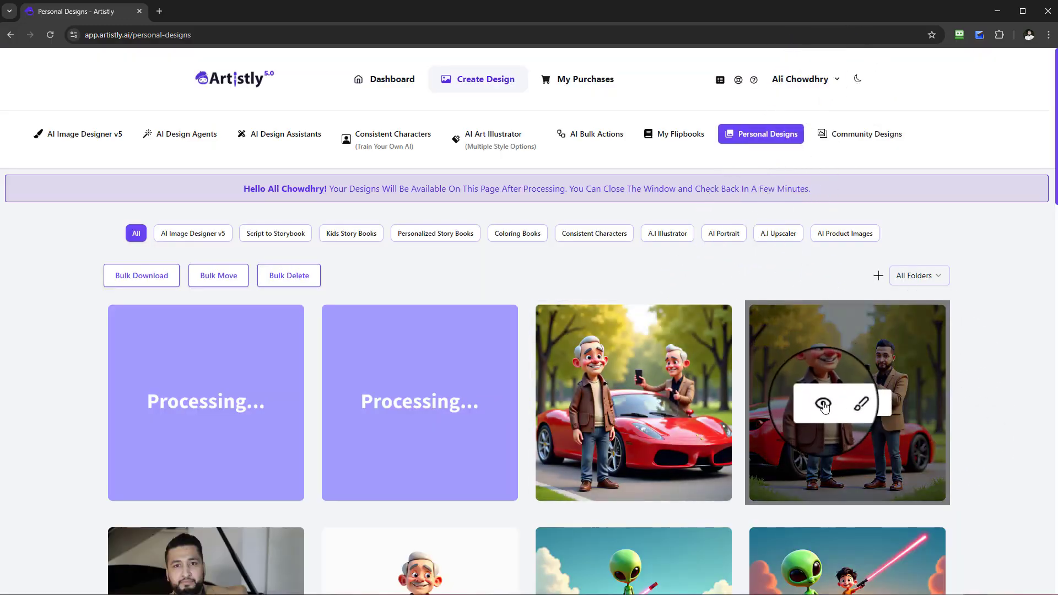
Step: Examine the fourth red sports car design and compare its two men with the source character images
click(818, 403)
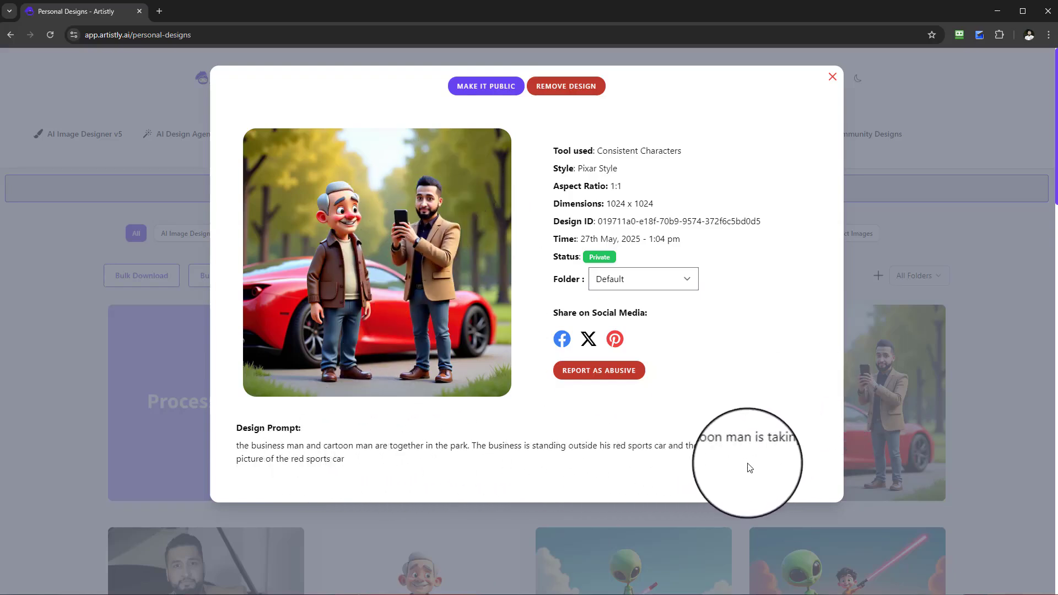
click(833, 77)
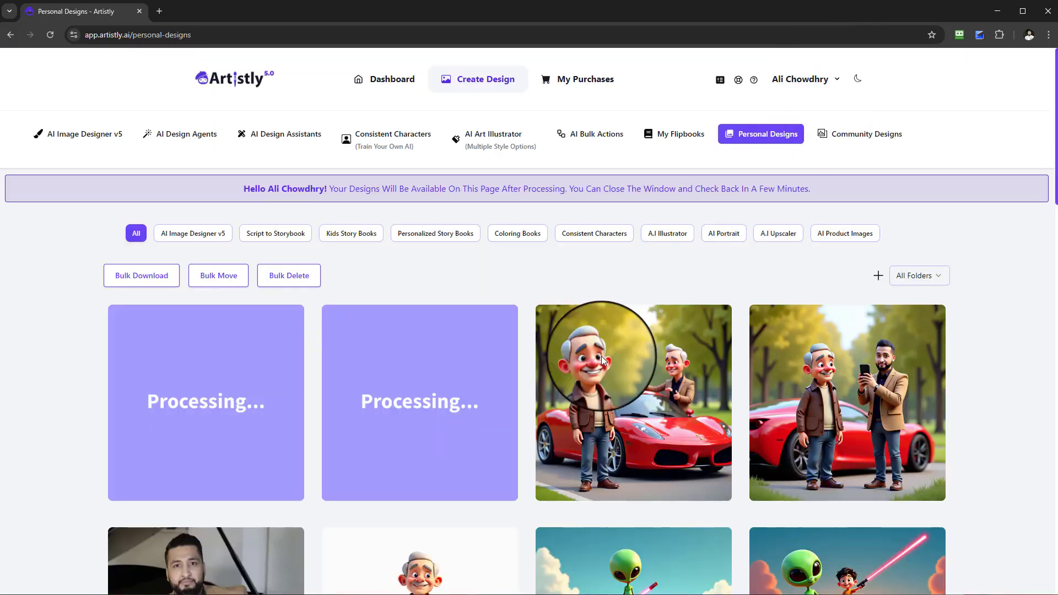
scroll(837, 309, down, 2)
scroll(838, 309, down, 2)
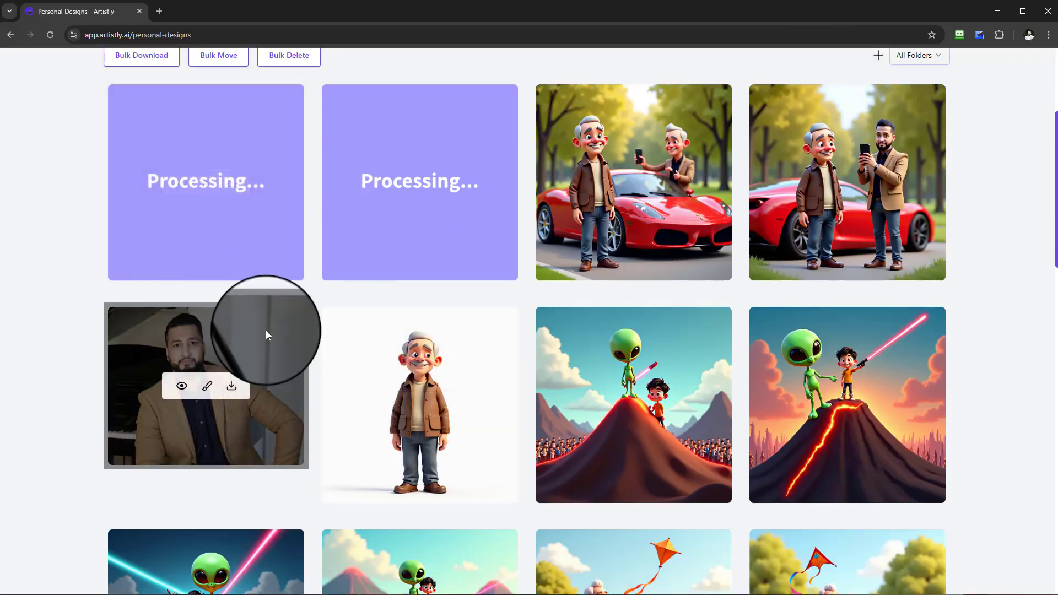
scroll(812, 343, up, 3)
click(826, 348)
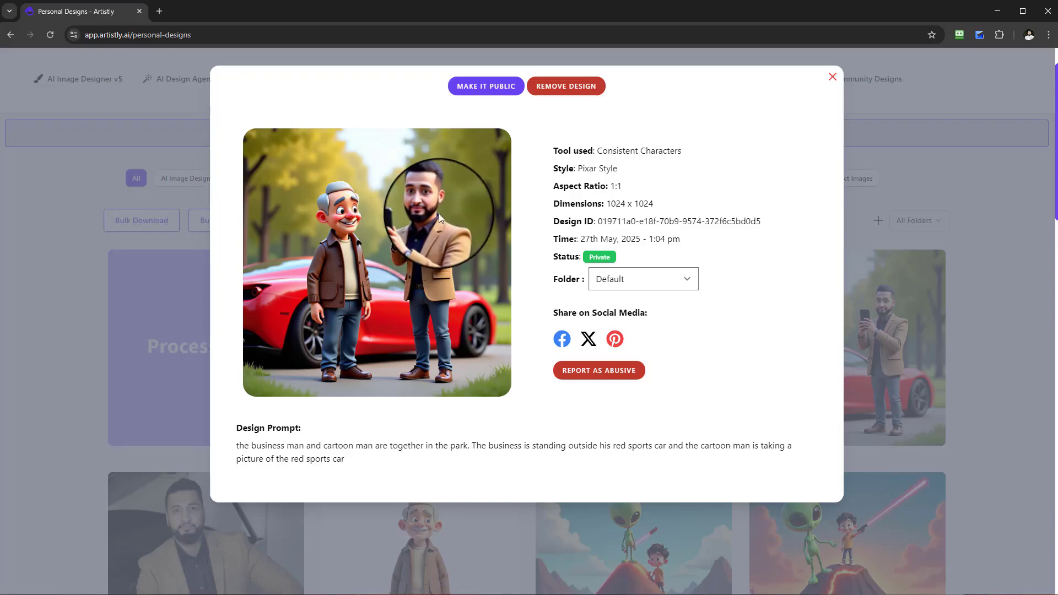
click(833, 77)
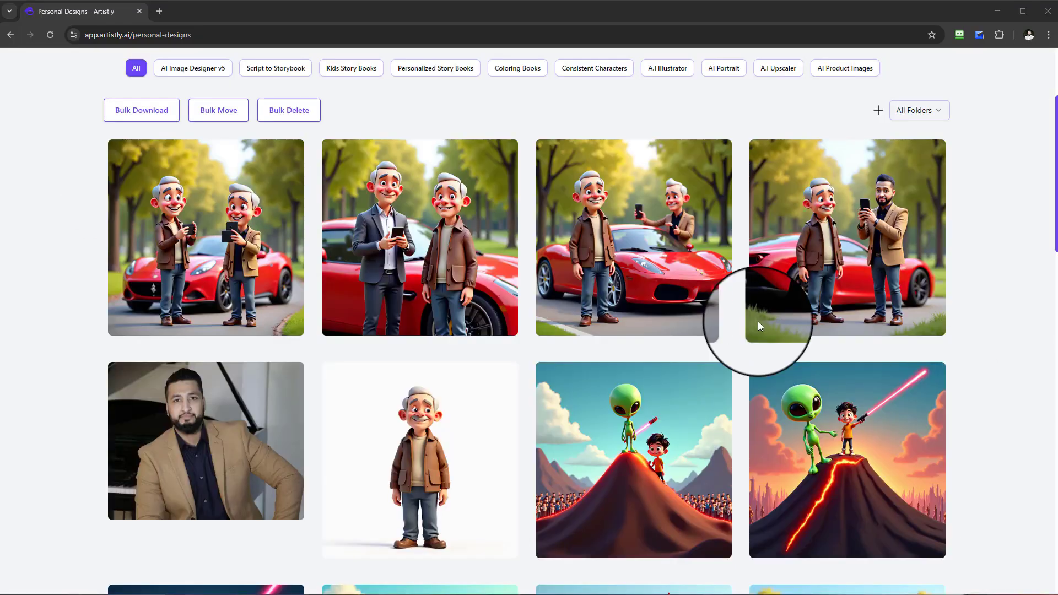
Step: Compare the third red sports car design with the fourth by viewing each one's details
scroll(759, 323, up, 3)
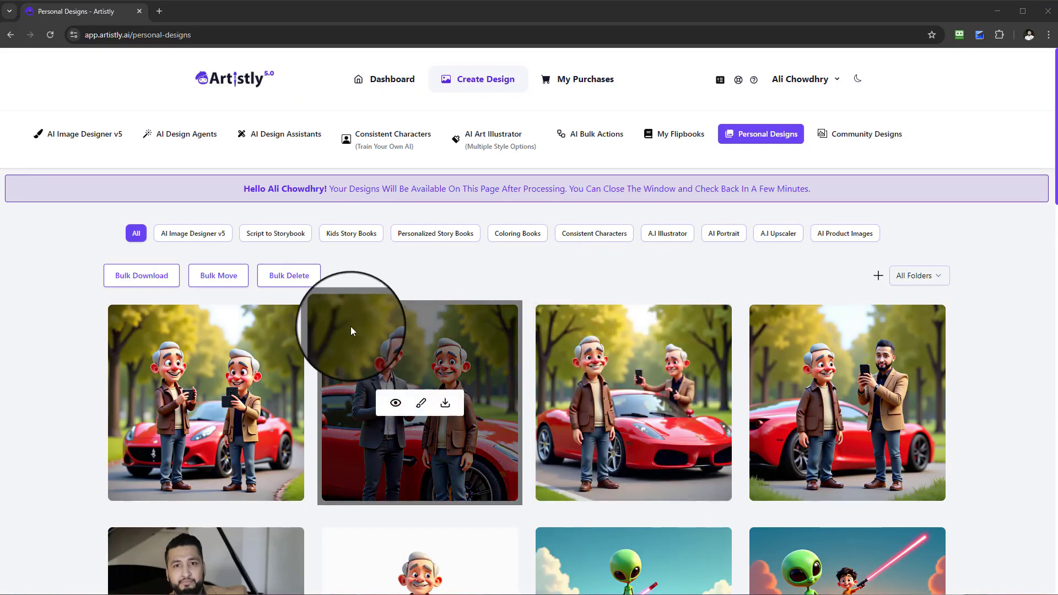
click(610, 403)
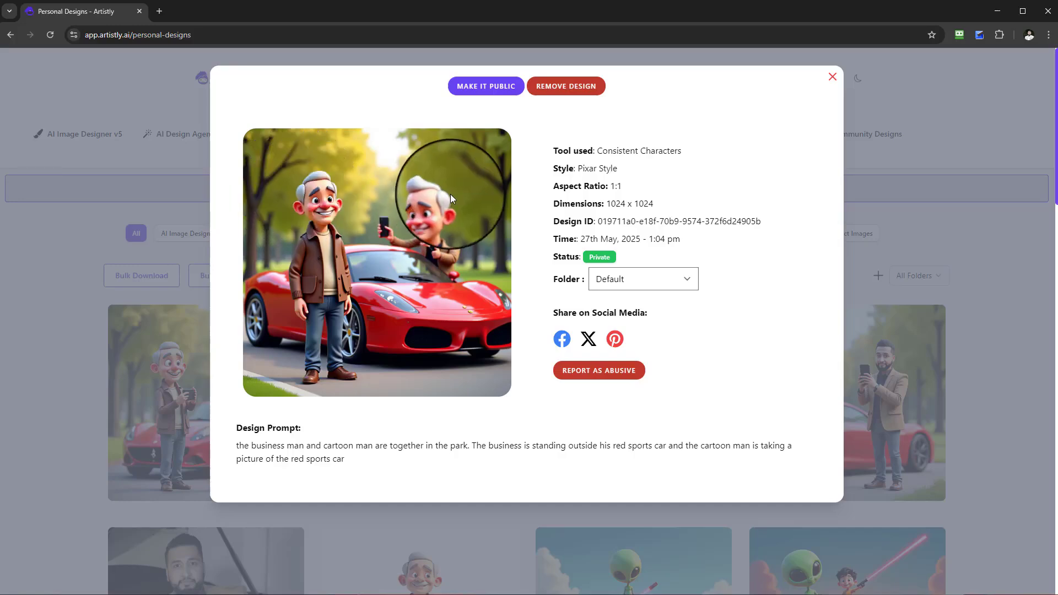
click(833, 77)
click(824, 405)
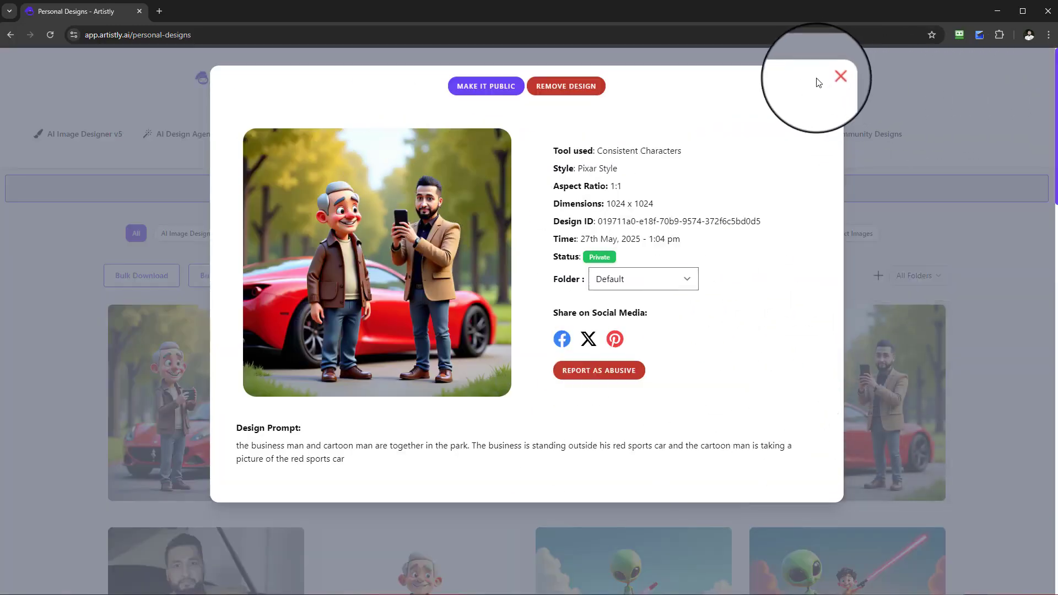
click(832, 77)
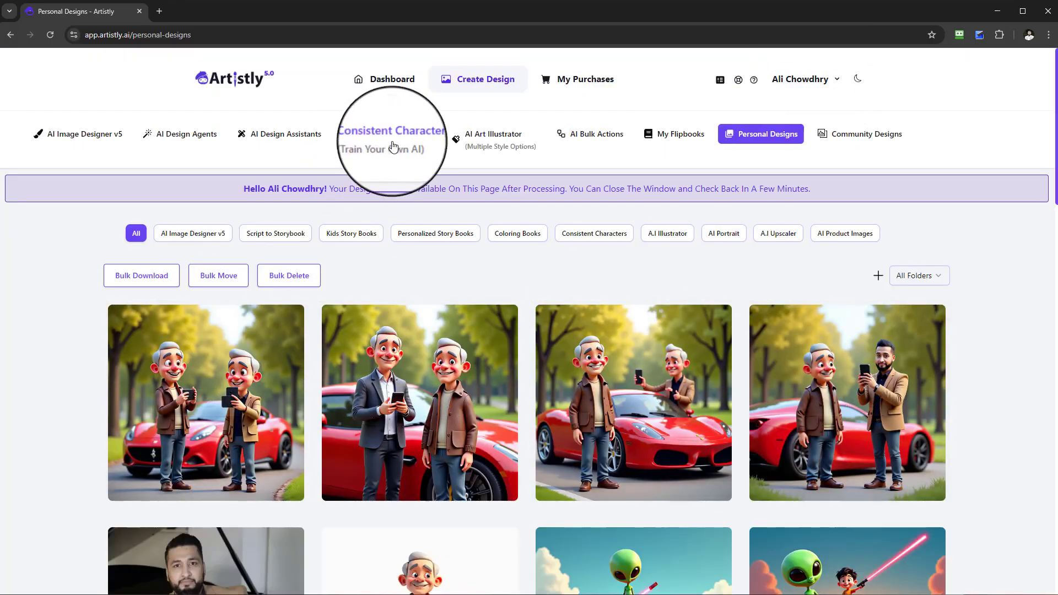
Step: Start another Multi-consistent Characters design and upload ME.jpg as Character 1
click(375, 143)
click(600, 275)
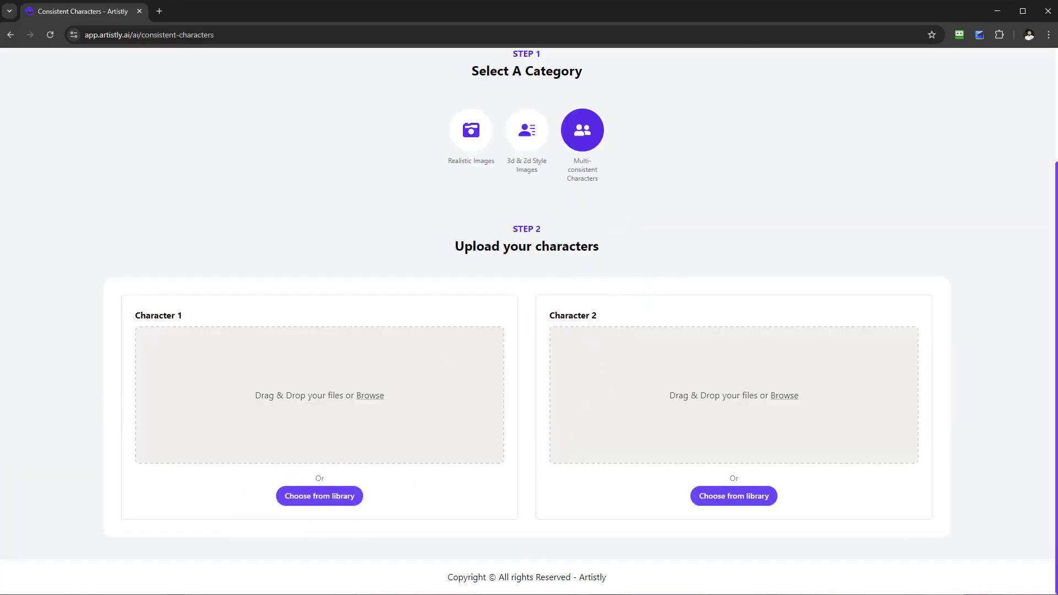
drag(0, 359, 353, 394)
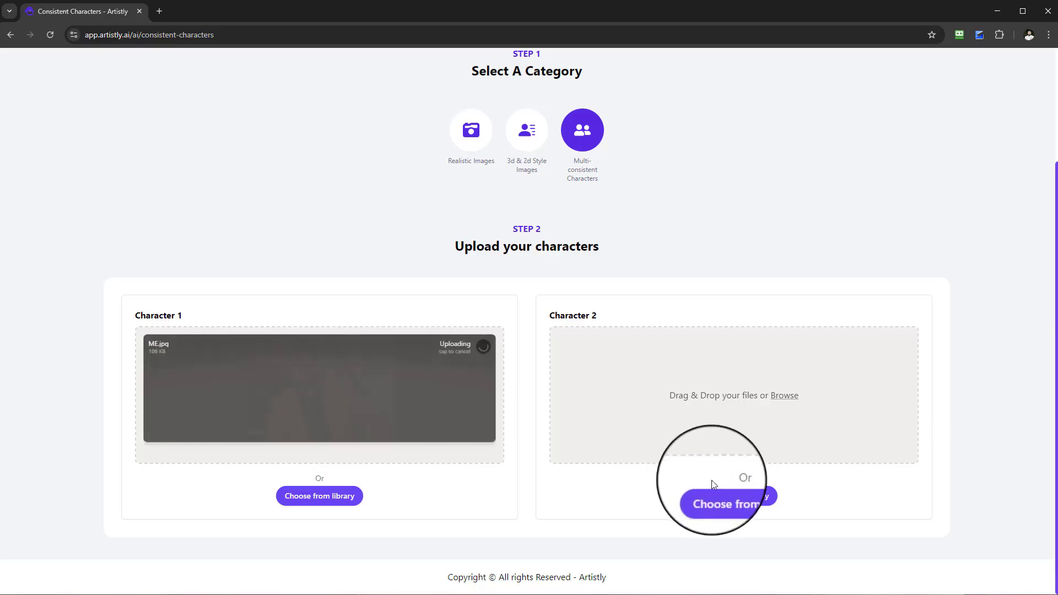
Step: Choose the white-background image of the cartoon old man in a brown jacket and jeans from the media library as Character 2
click(746, 505)
scroll(554, 353, down, 3)
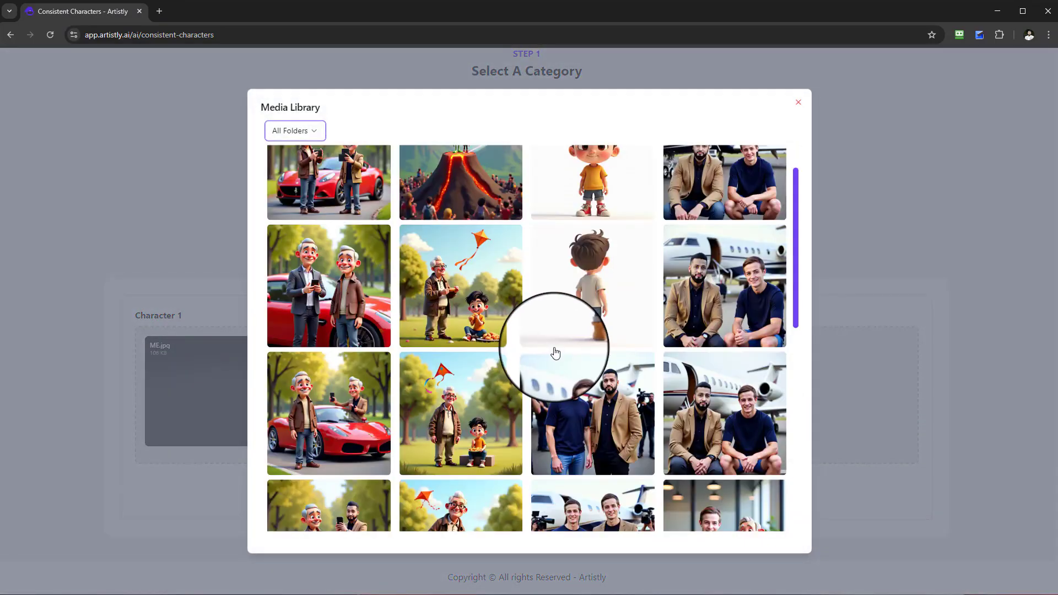
scroll(558, 354, down, 3)
scroll(517, 482, down, 5)
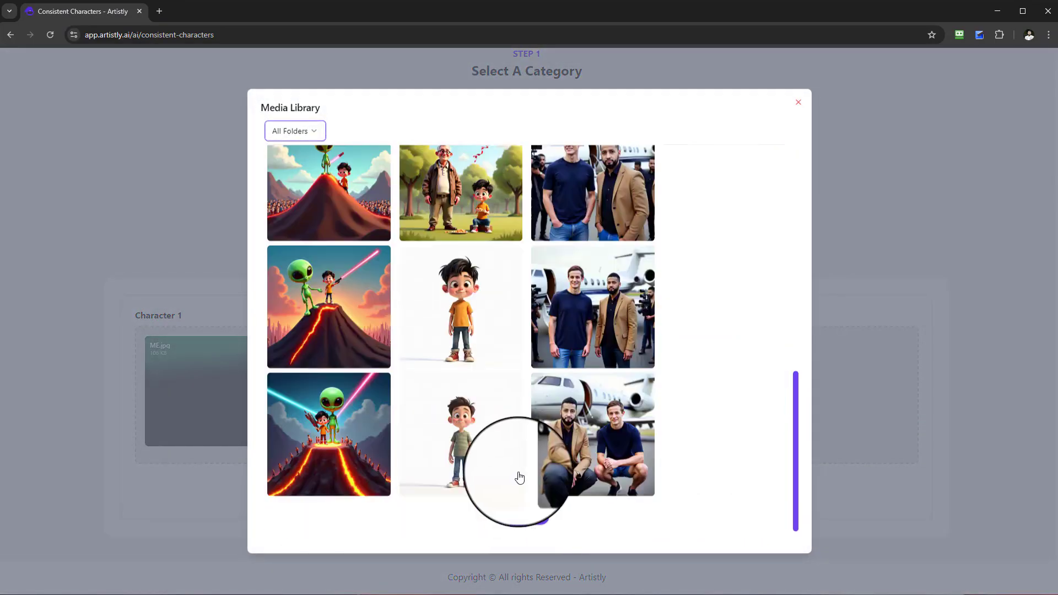
click(540, 523)
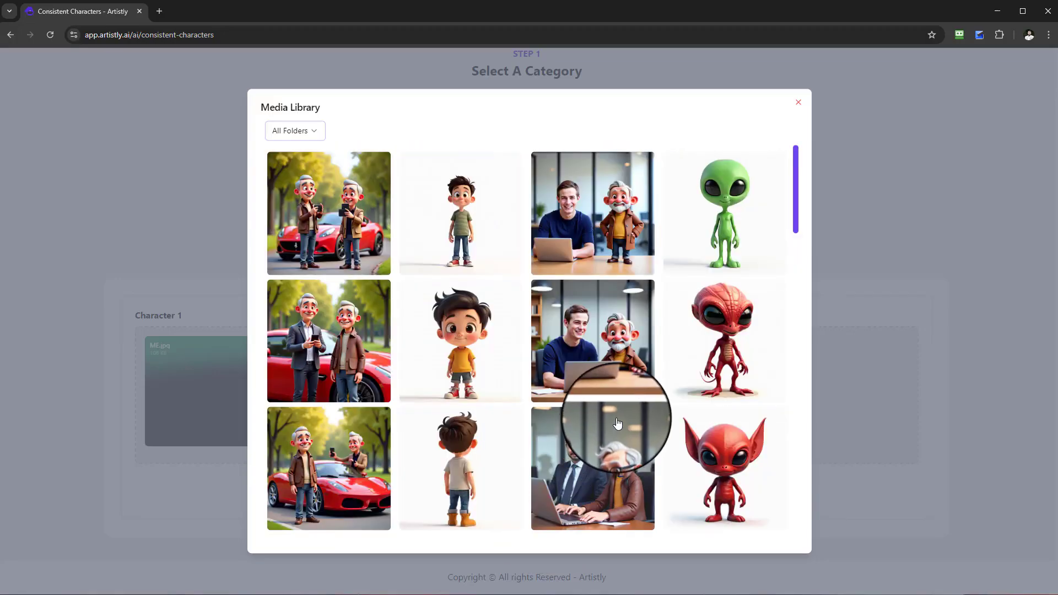
scroll(617, 423, down, 2)
scroll(618, 422, down, 10)
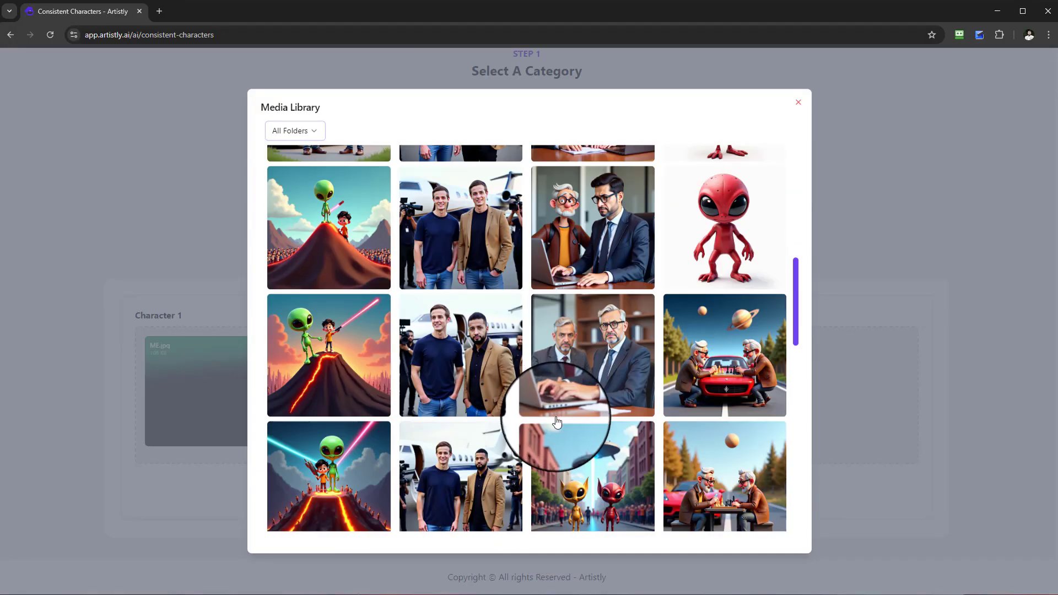
scroll(562, 450, down, 3)
click(530, 523)
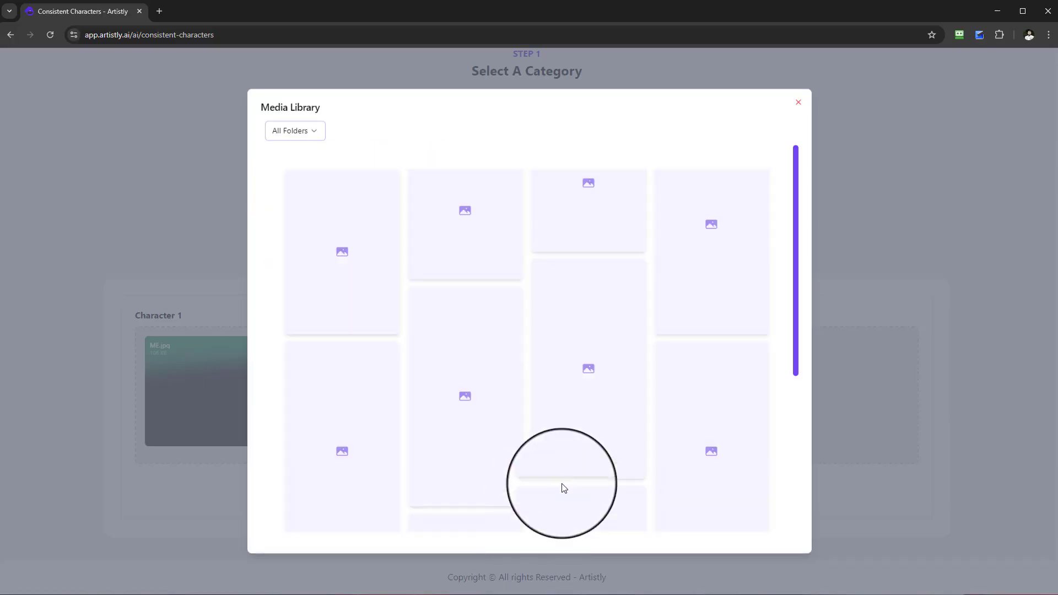
scroll(599, 449, down, 5)
scroll(603, 445, down, 10)
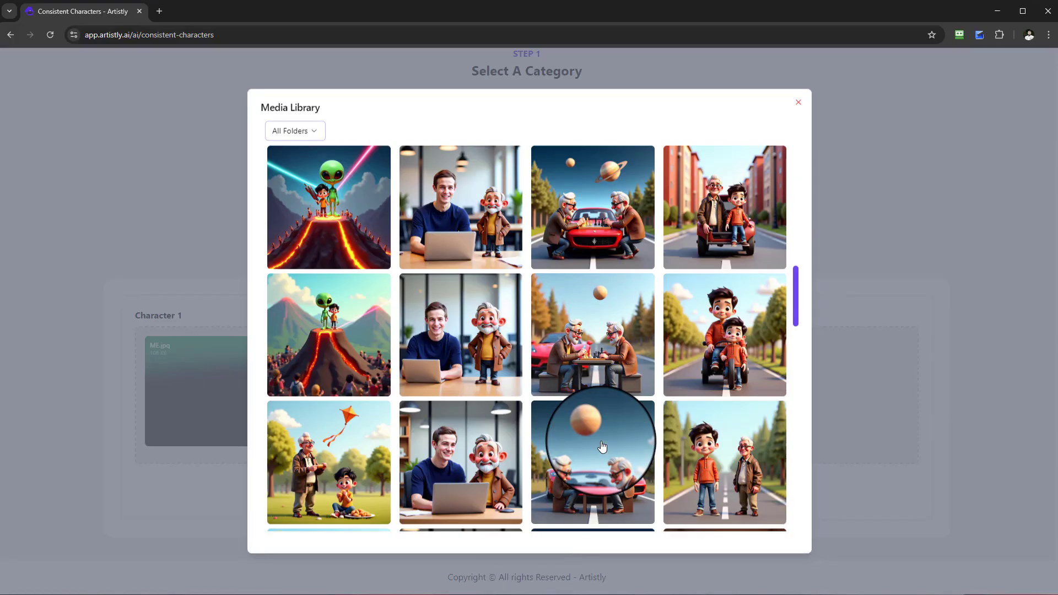
click(721, 313)
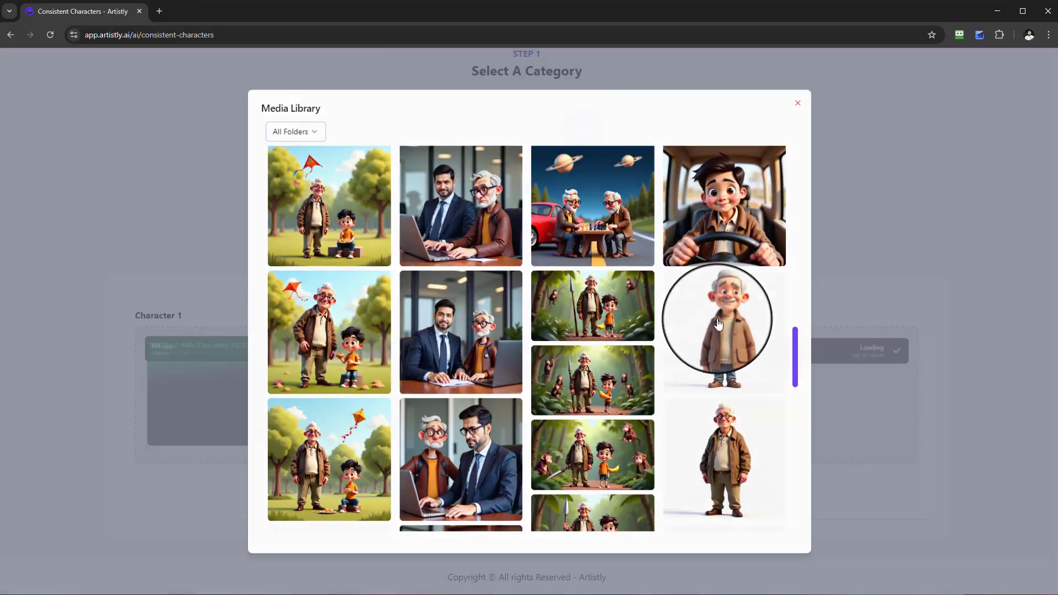
Step: Remove the failed file from Character 1 and upload ME.jpg there again
scroll(232, 325, up, 3)
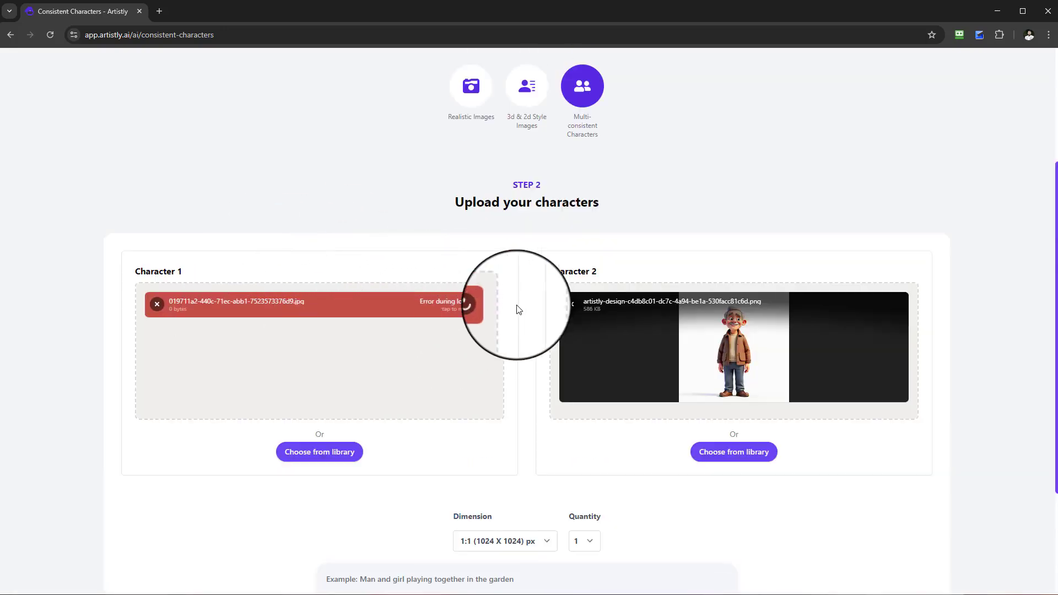
click(157, 304)
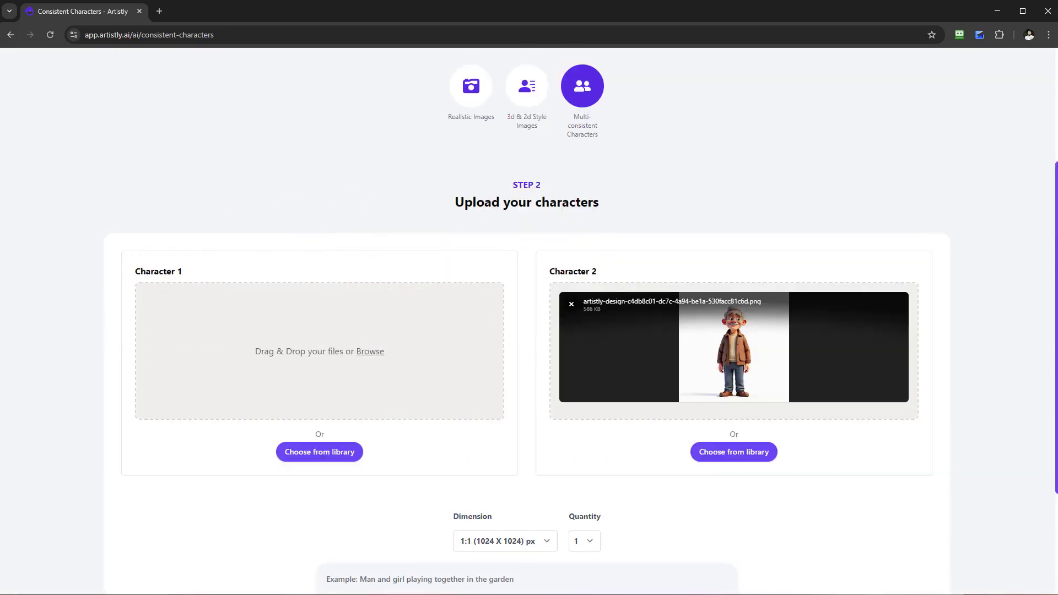
drag(0, 311, 213, 343)
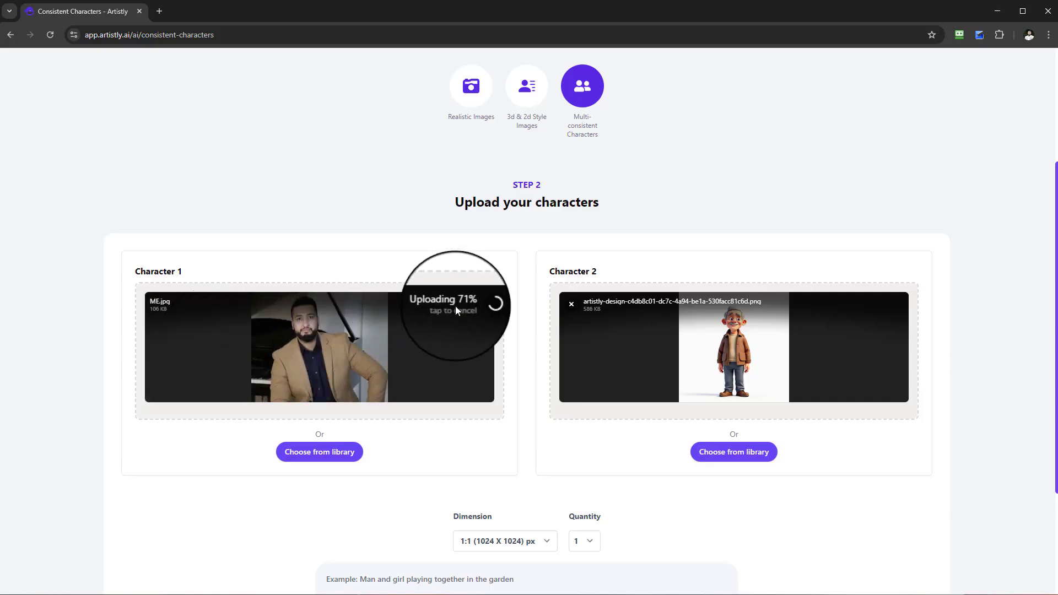
Step: Generate 4 images from the prompt "the business man and the old man are together. standing in the park next to a red sports car and taking pictures."
scroll(580, 466, down, 2)
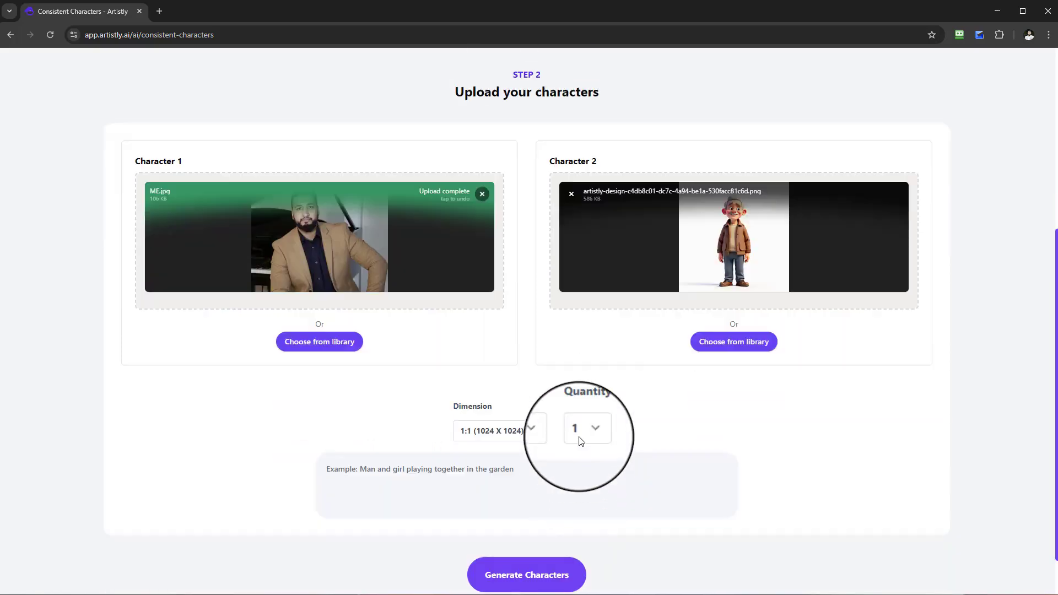
click(585, 443)
click(576, 500)
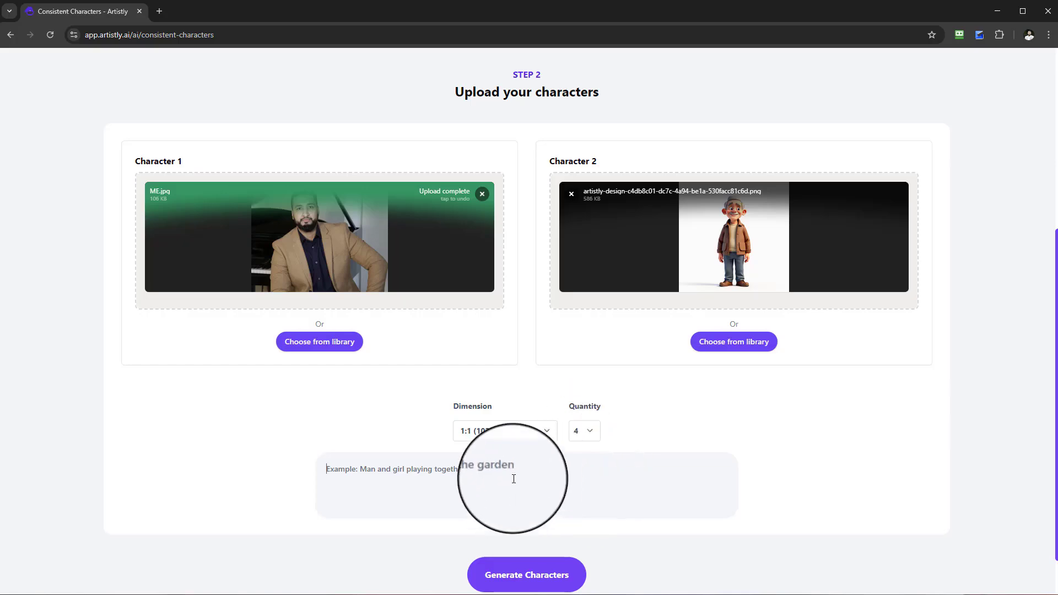
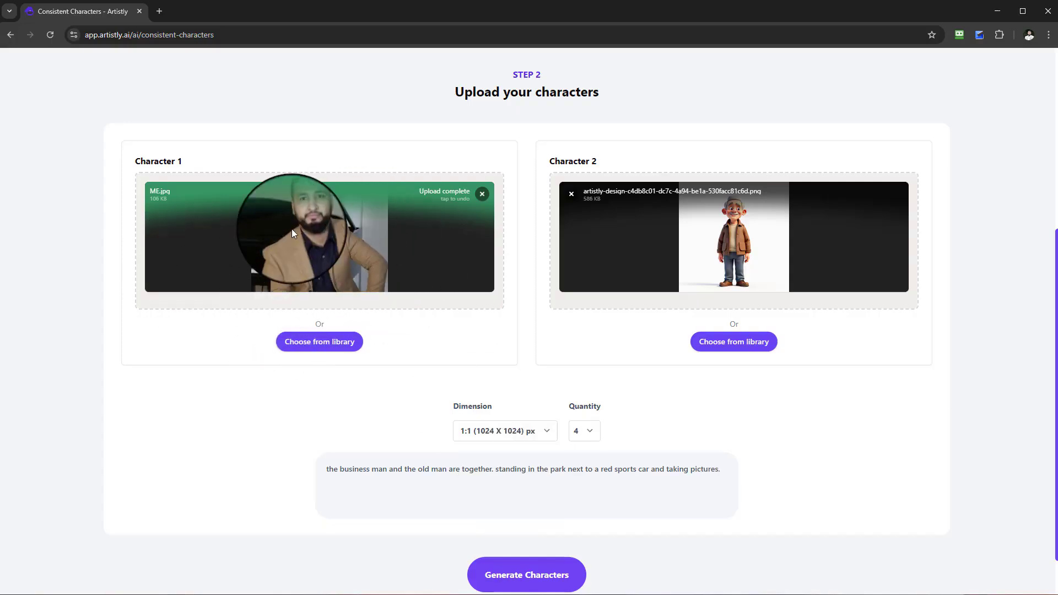
click(557, 574)
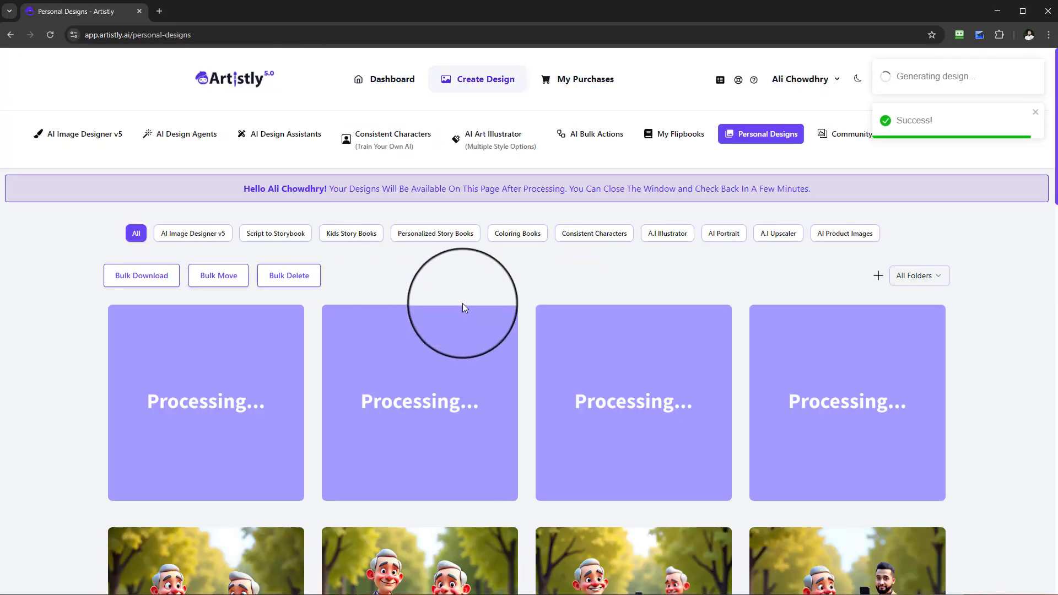
Step: Review the details of the finished red sports car design showing the cartoon man beside the realistic businessman with a phone
scroll(473, 315, down, 5)
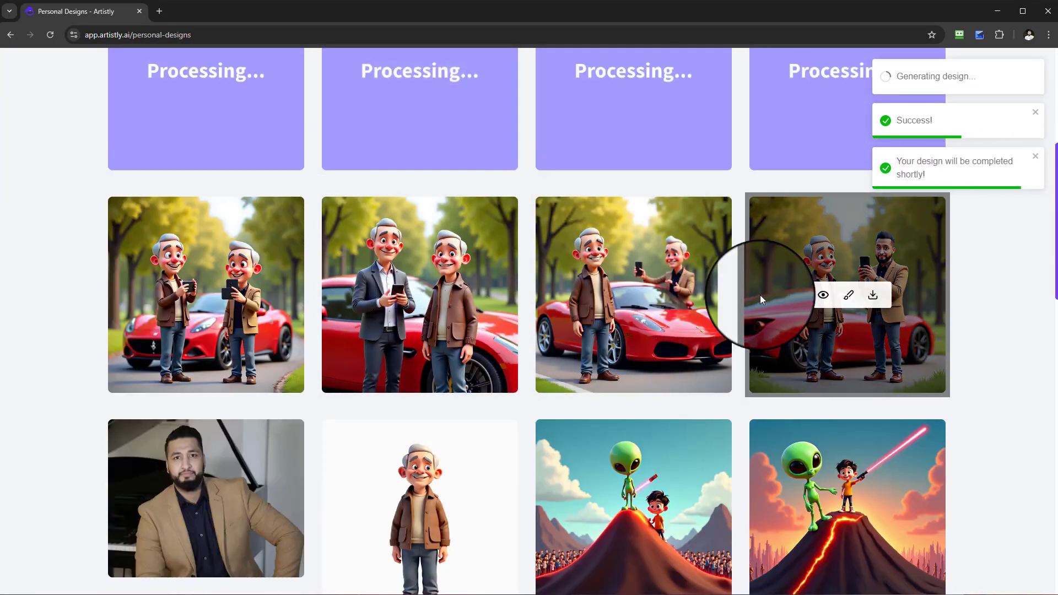
click(825, 295)
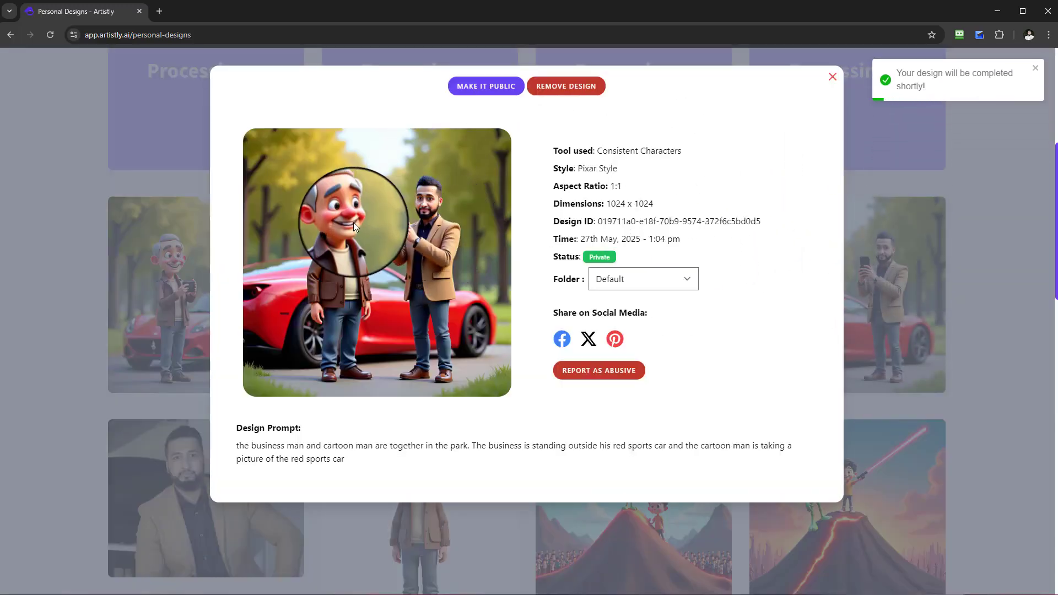
click(830, 76)
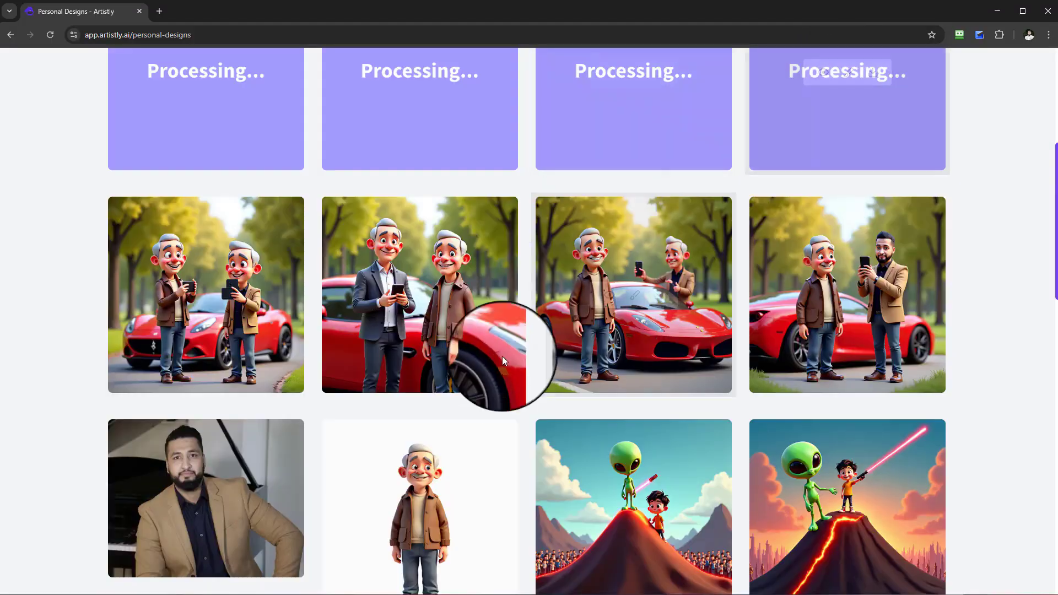
Step: Find the older office design of the navy T-shirt man and cartoon man sitting close at a laptop, and read its prompt
scroll(506, 355, down, 17)
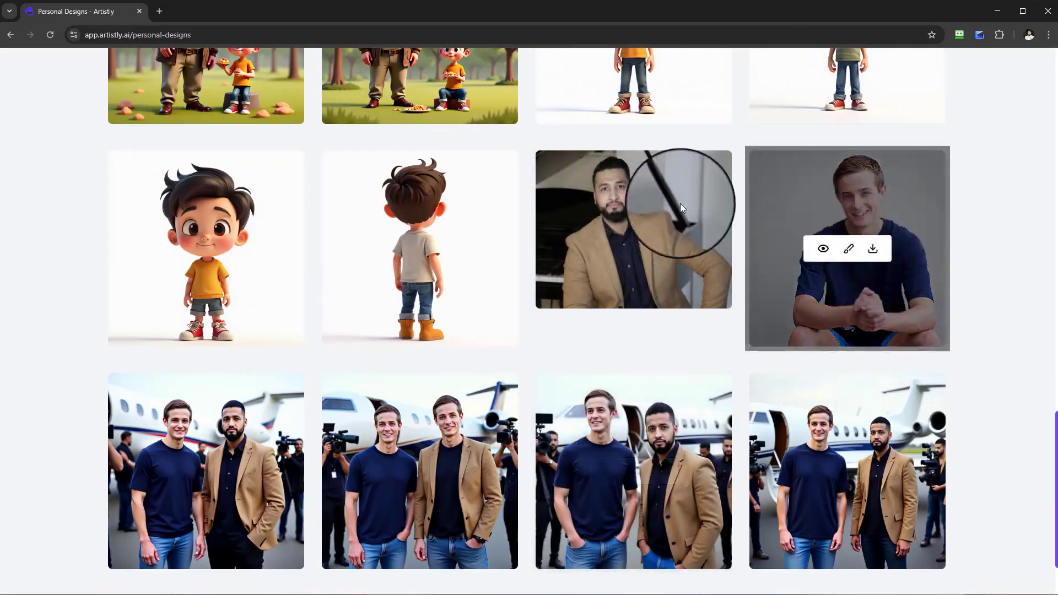
scroll(771, 309, down, 2)
click(537, 531)
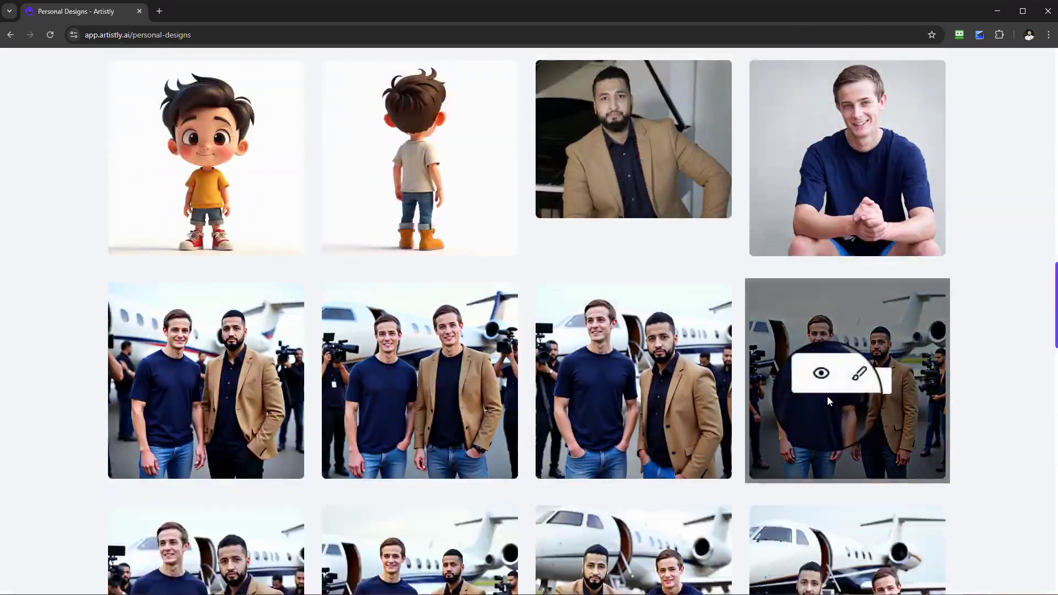
scroll(827, 397, down, 15)
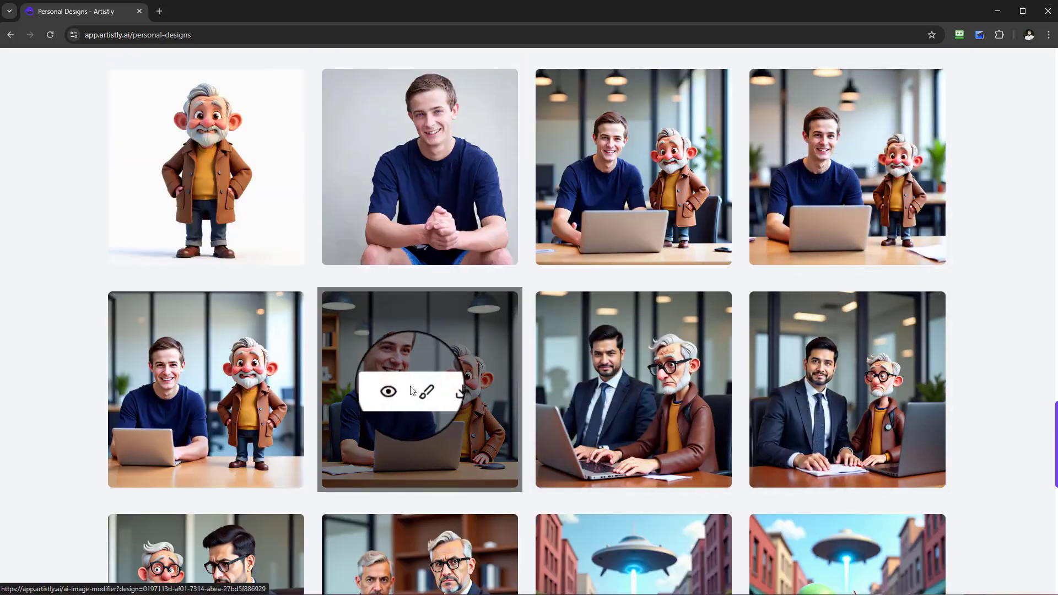
click(394, 389)
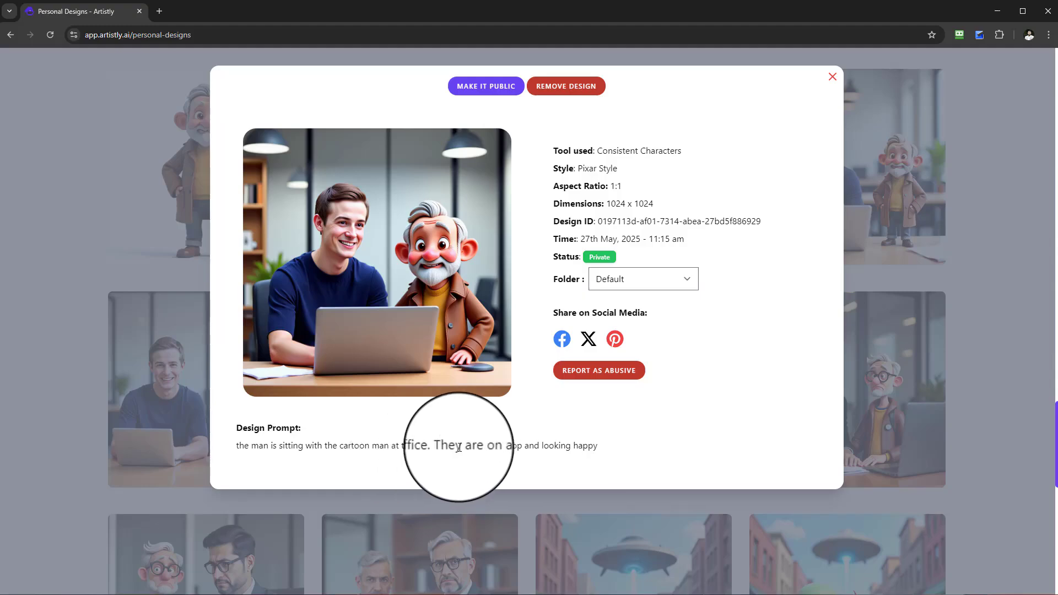
click(832, 76)
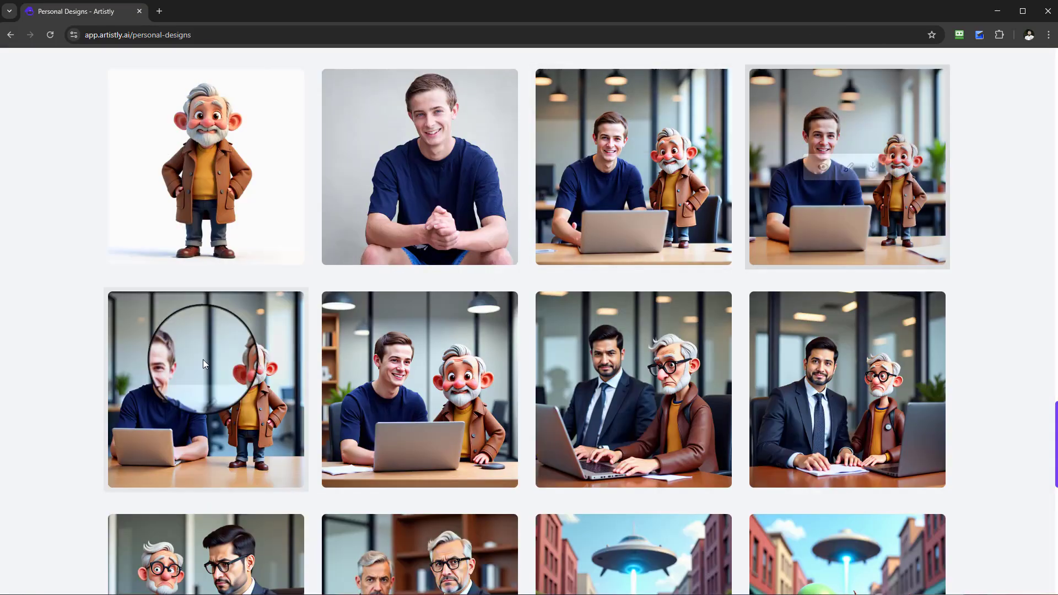
Step: Read the prompts of the office design with the standing cartoon man and the one with the dark-suited businessman facing the viewer
click(182, 389)
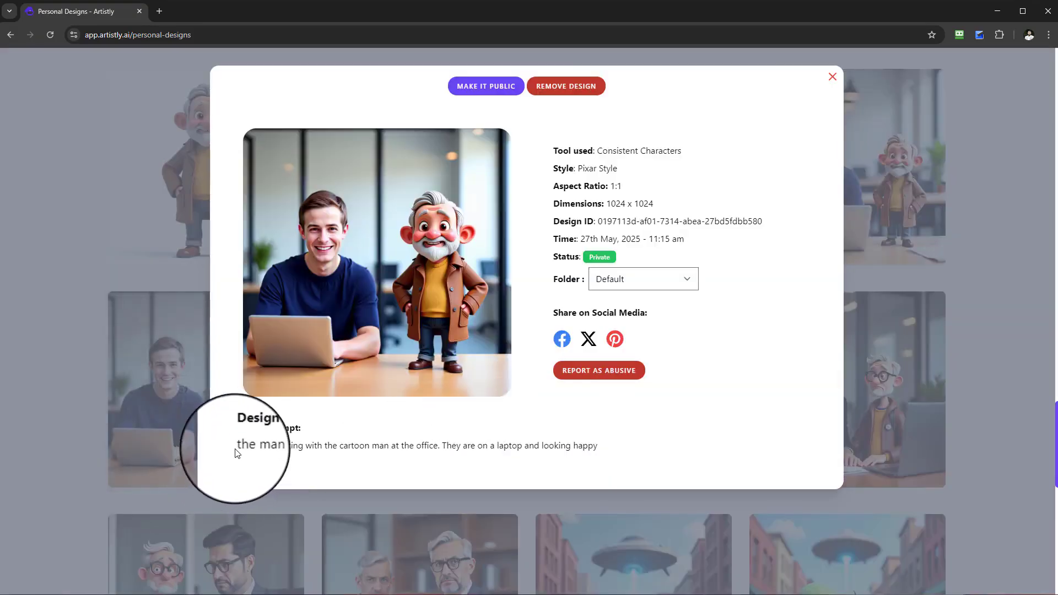
drag(237, 447, 607, 448)
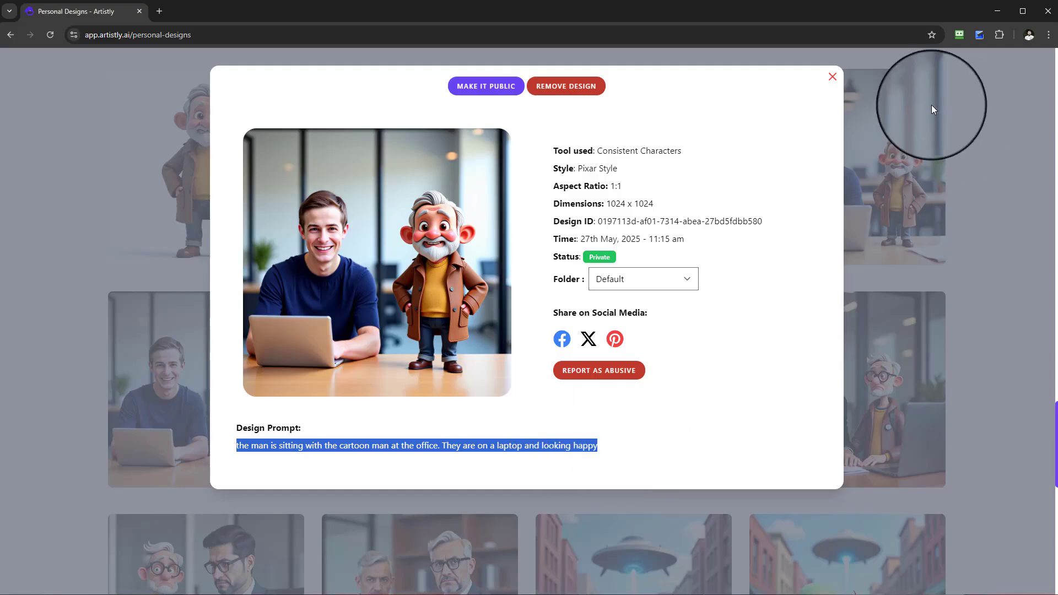
click(832, 77)
click(821, 392)
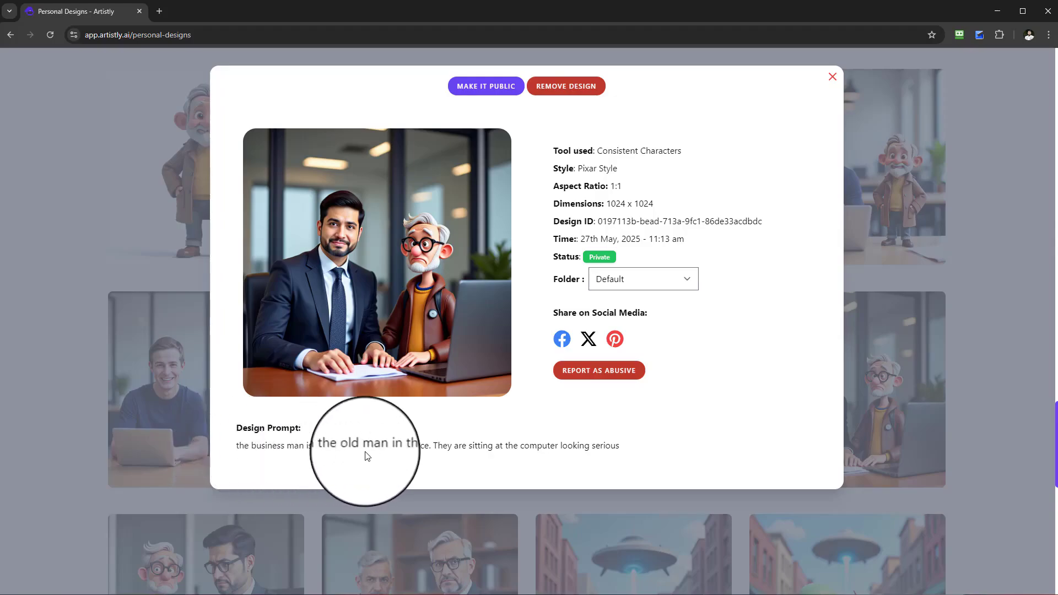
click(824, 73)
Step: Return to the newest designs and read the prompt of the fourth one still processing
scroll(722, 349, up, 15)
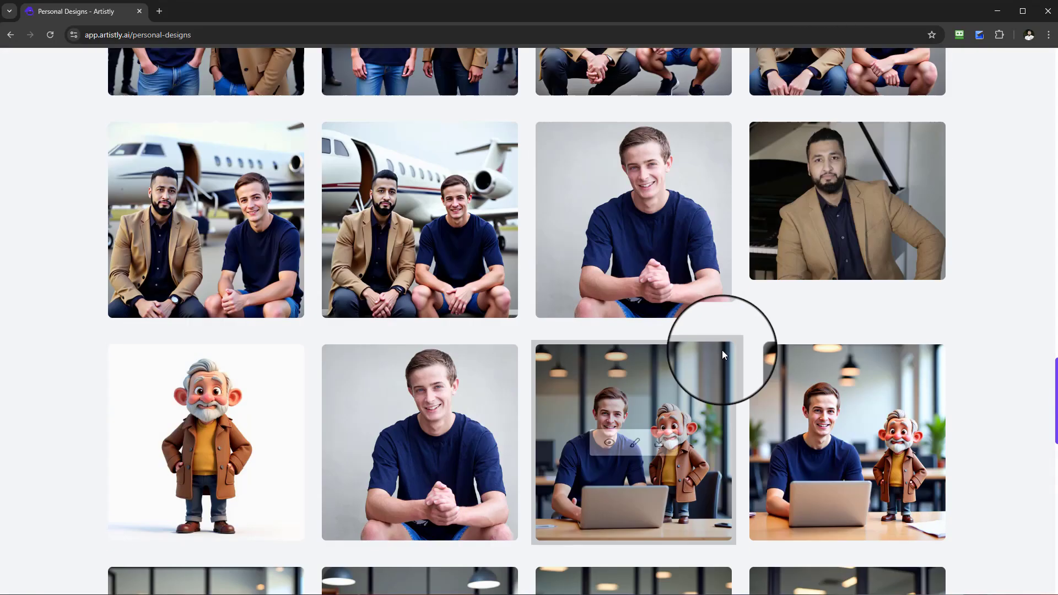
scroll(661, 376, up, 12)
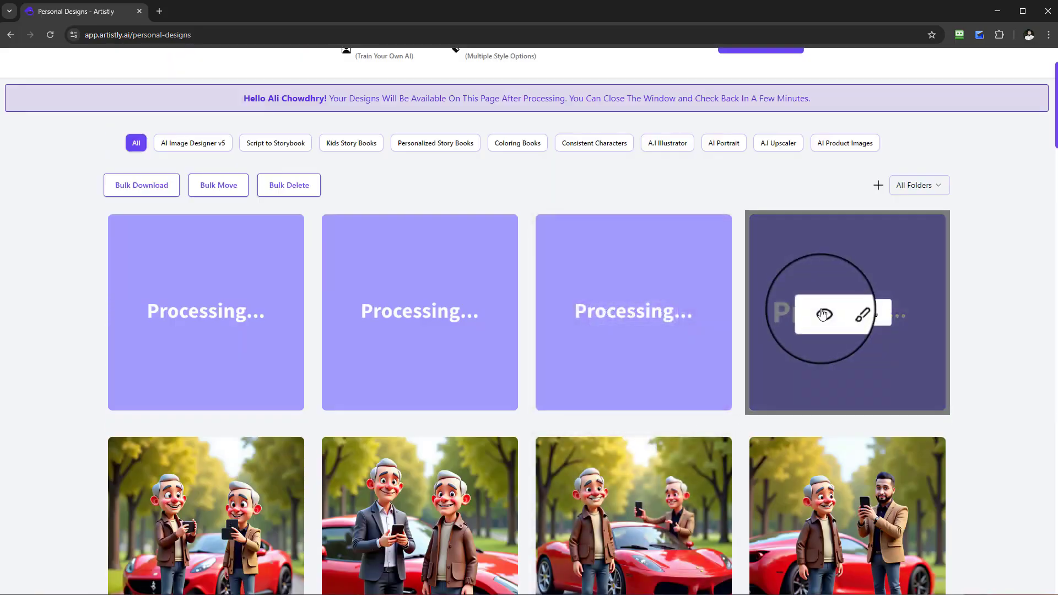
click(824, 314)
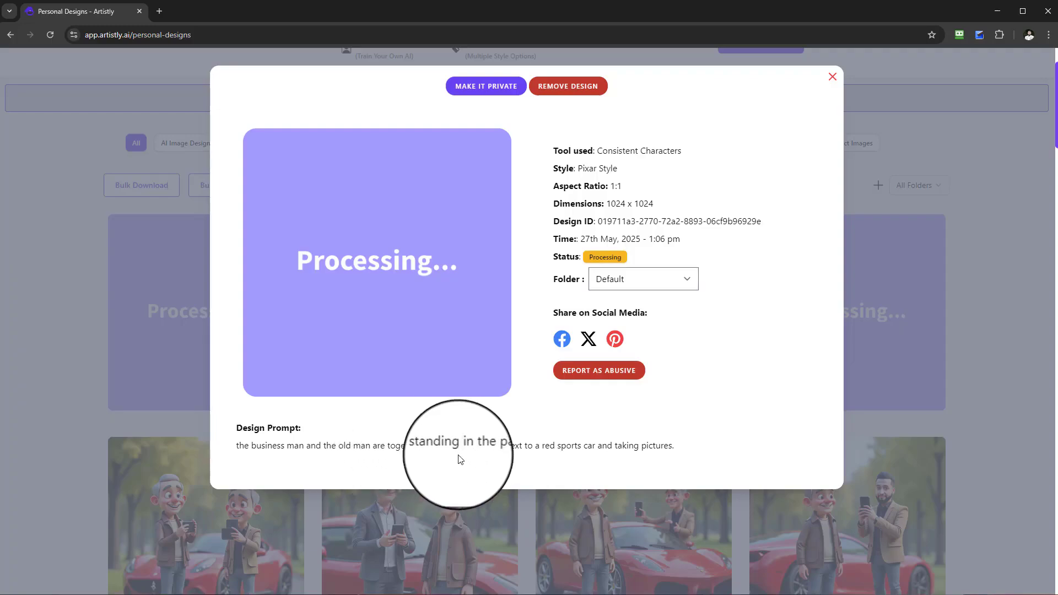
click(833, 77)
Step: Reread the prompt of the fourth finished red sports car design for comparison with the processing one
scroll(627, 466, down, 3)
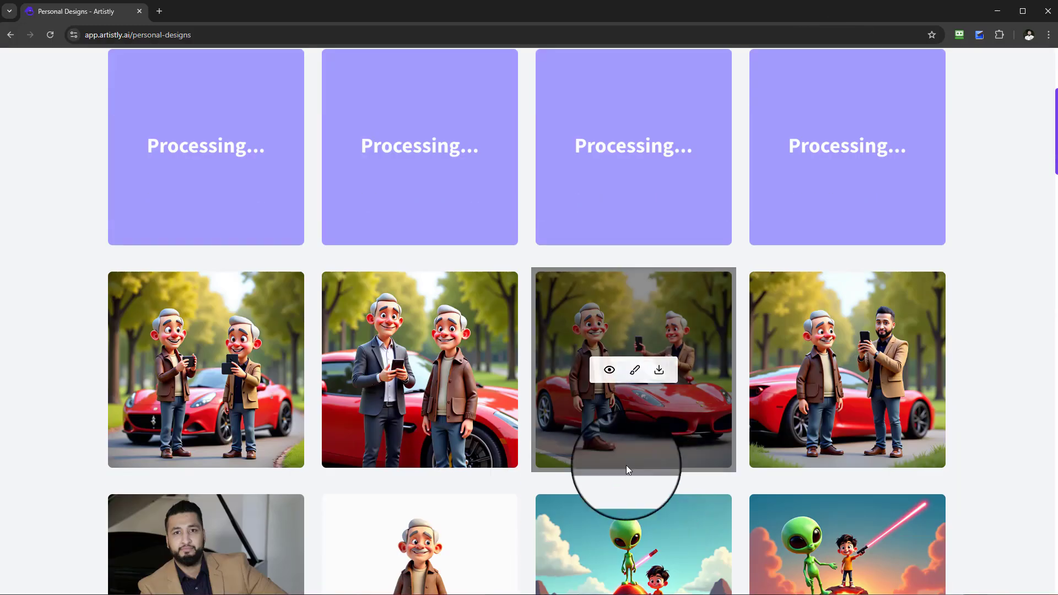
click(824, 371)
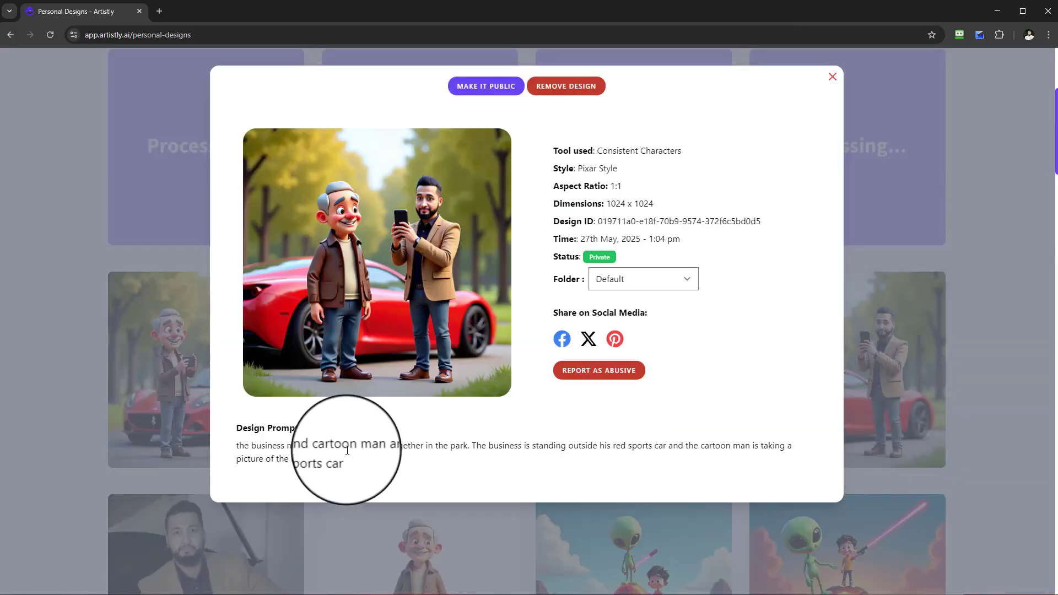
click(833, 77)
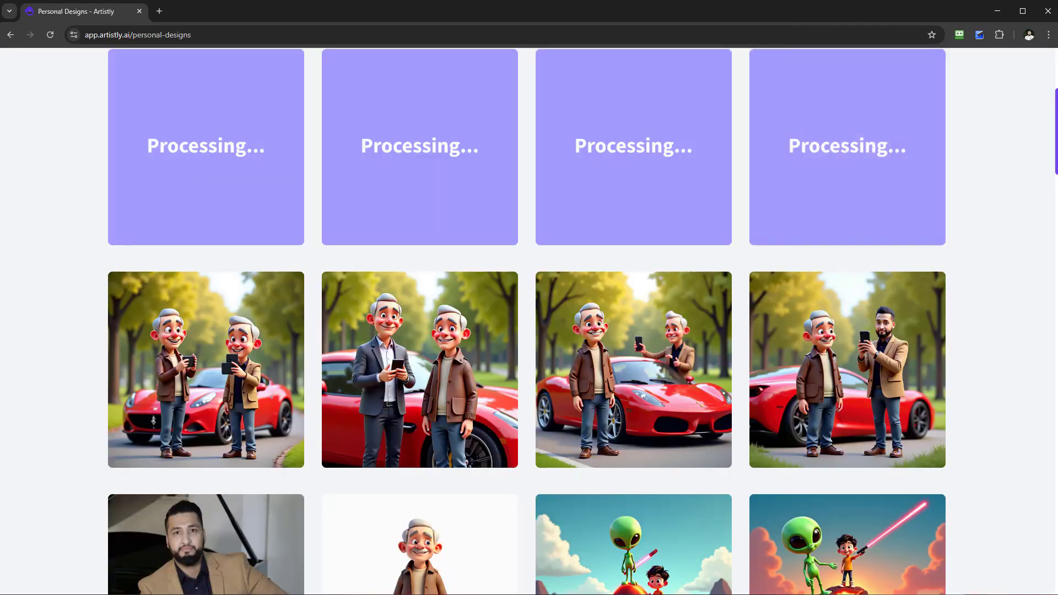
Step: Examine two newly generated sports car designs: the one with the old man holding a camera and the one showing the full red car
scroll(465, 369, down, 3)
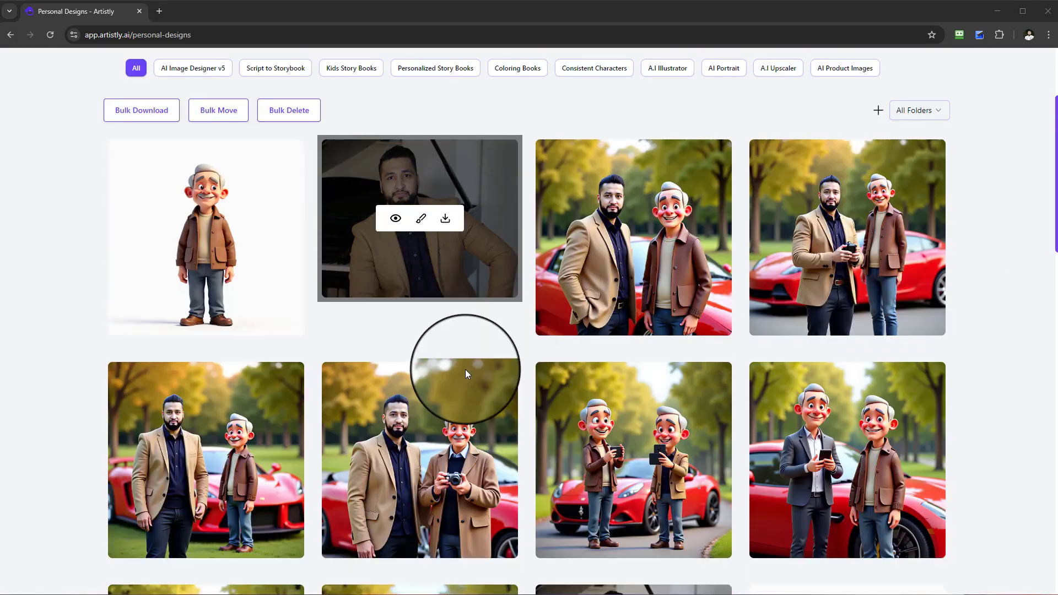
click(394, 351)
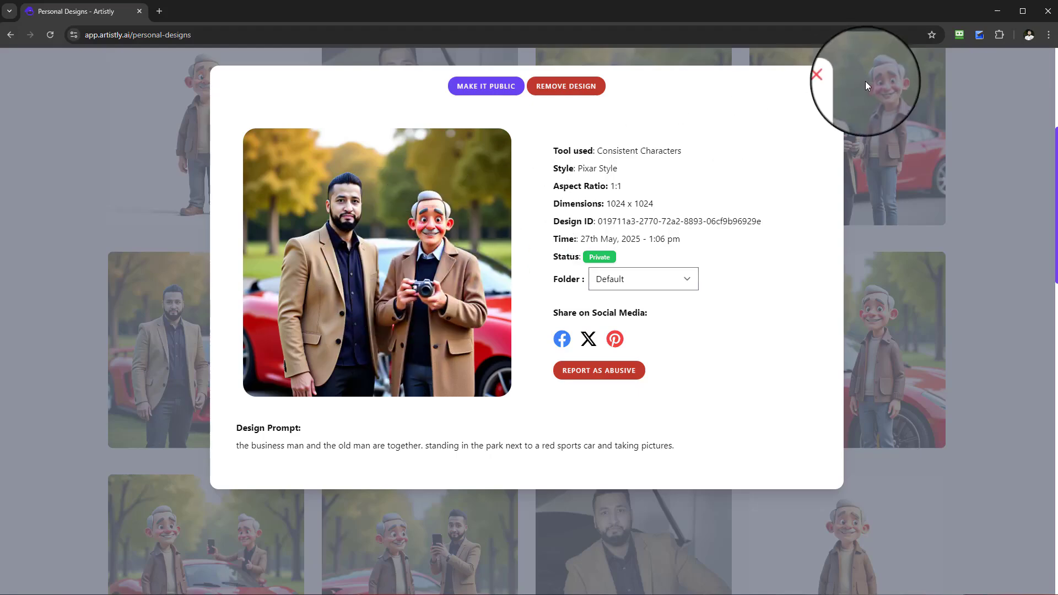
click(833, 77)
scroll(330, 353, up, 1)
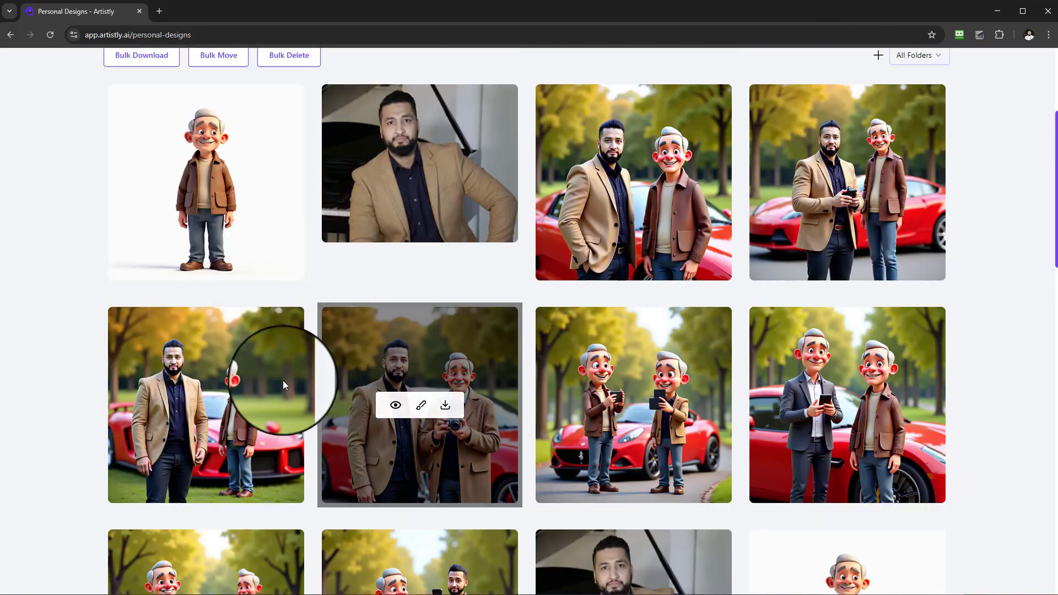
click(185, 409)
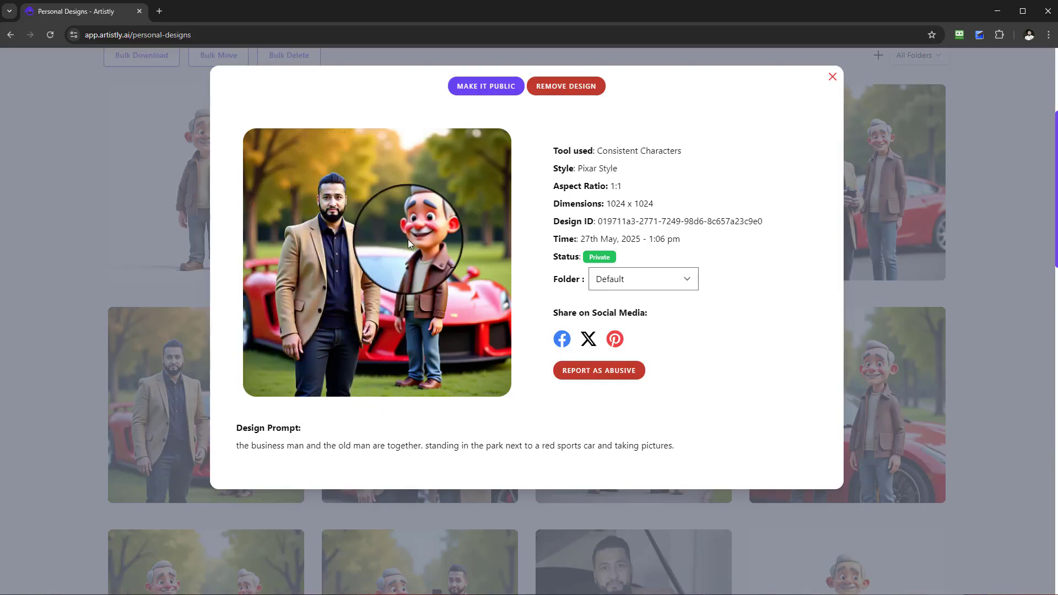
Step: Examine the red sports car design with both men close up and the one where the businessman holds a small device in his hands
click(833, 77)
scroll(757, 259, up, 1)
click(612, 238)
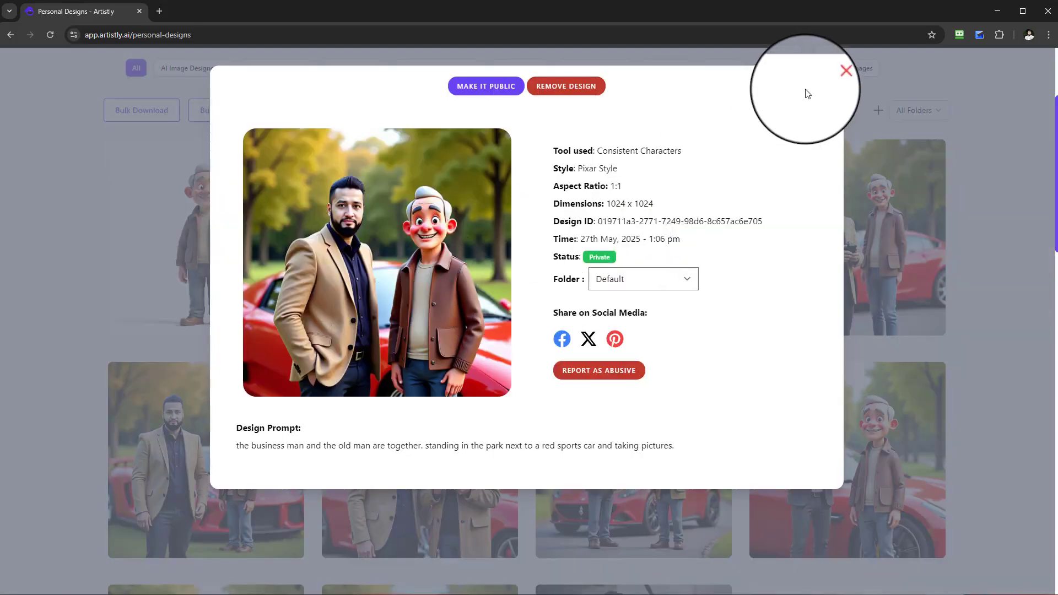
click(832, 77)
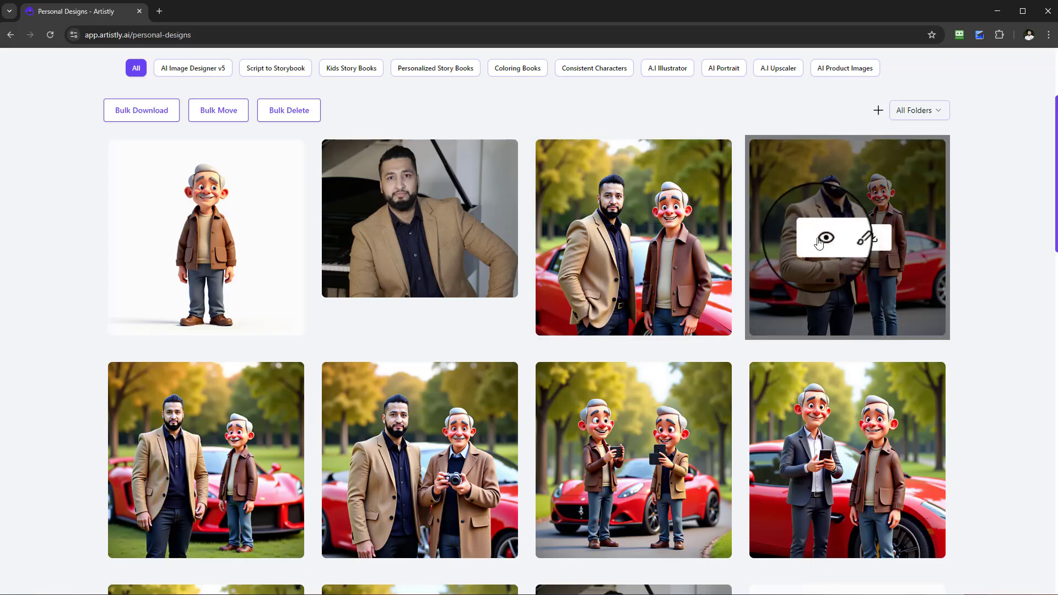
click(825, 239)
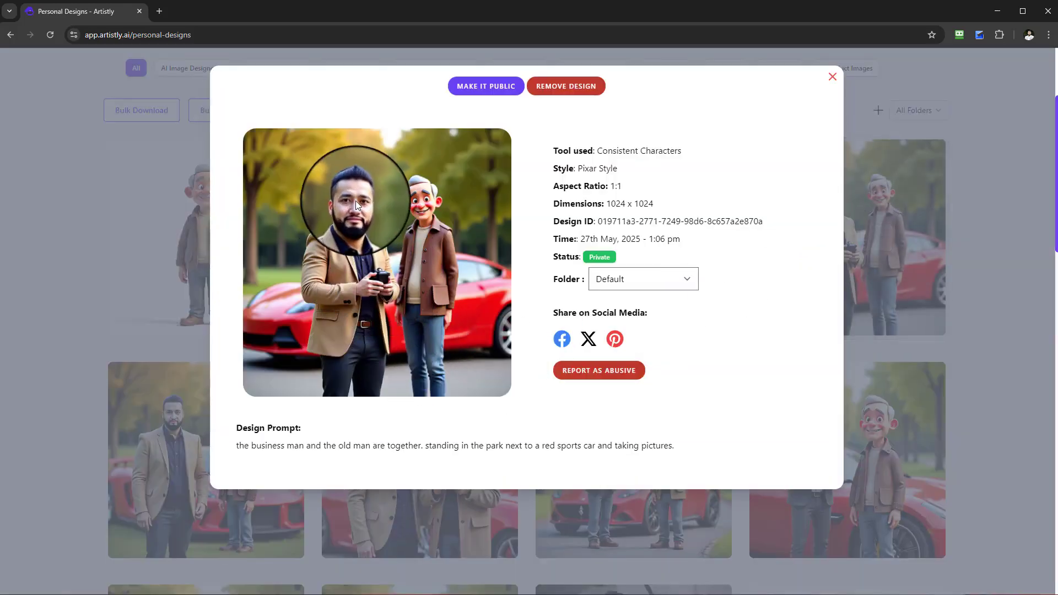
click(832, 77)
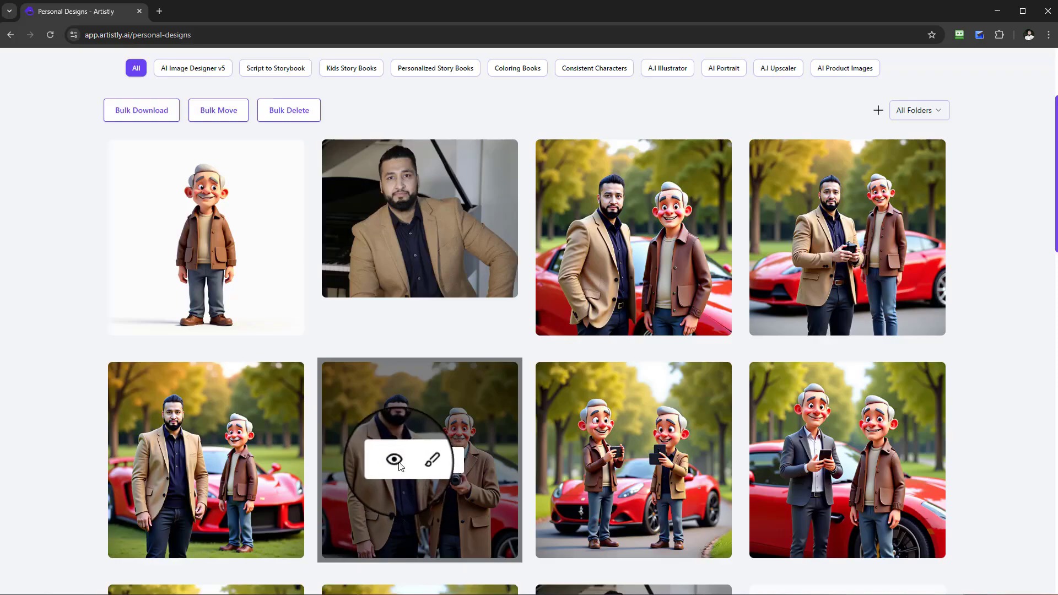
Step: Examine both characters in the sports car design where the old man holds a camera and compare it with the other designs
click(395, 462)
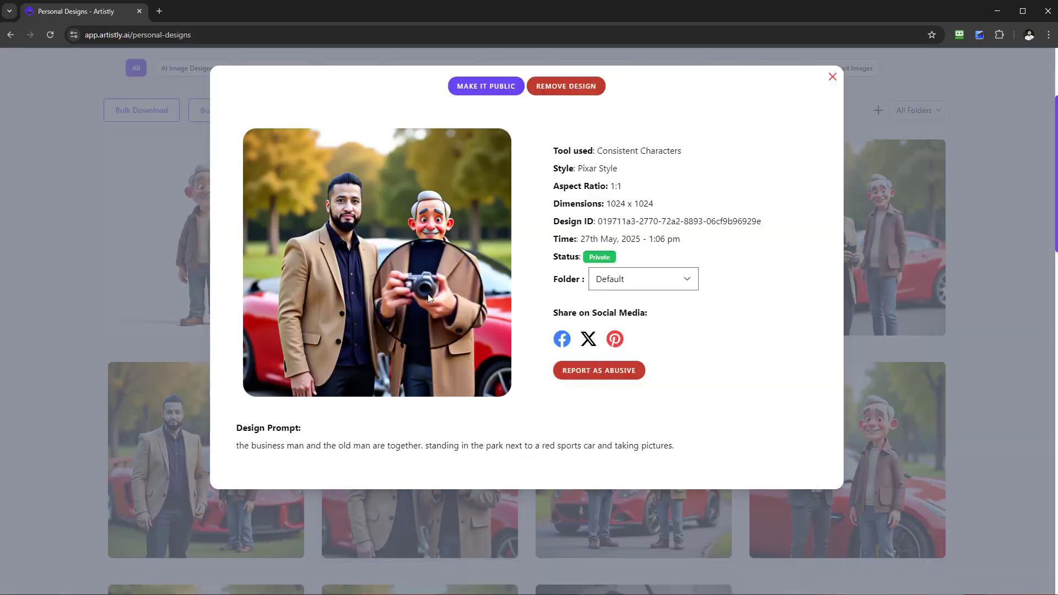
click(833, 77)
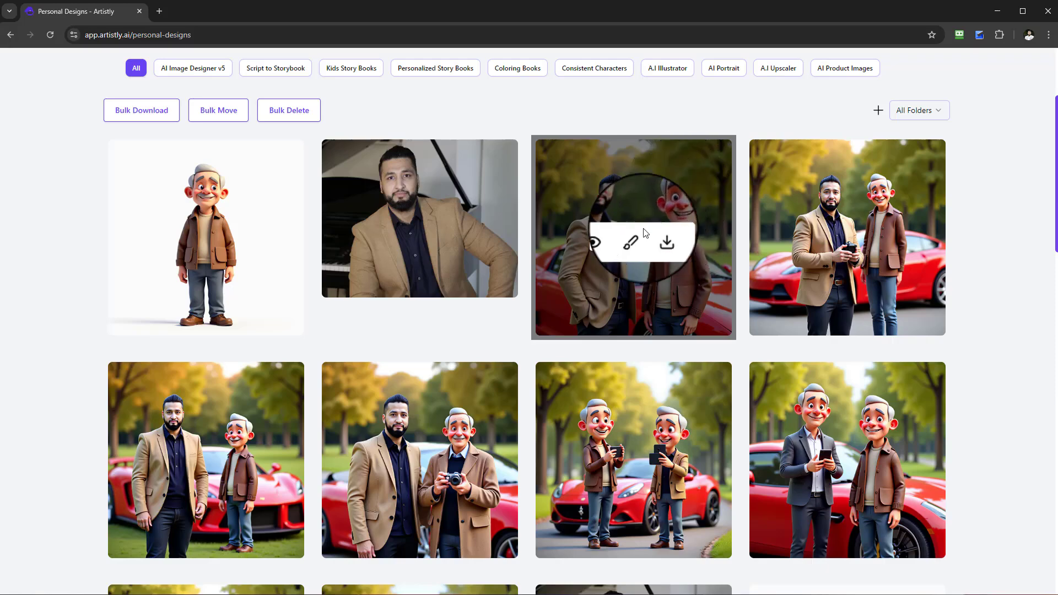
scroll(620, 249, down, 1)
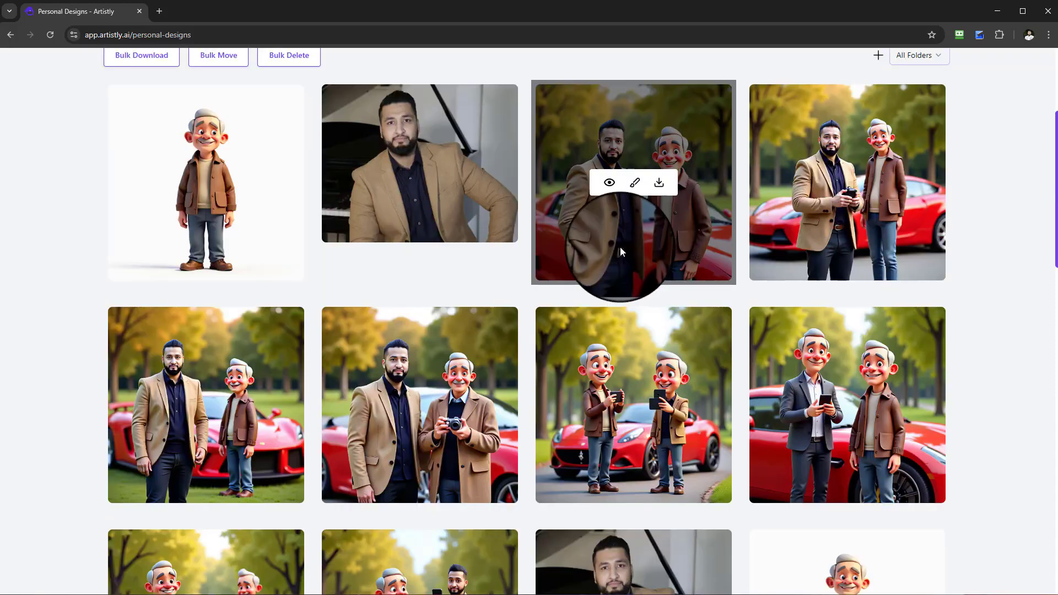
scroll(620, 247, up, 2)
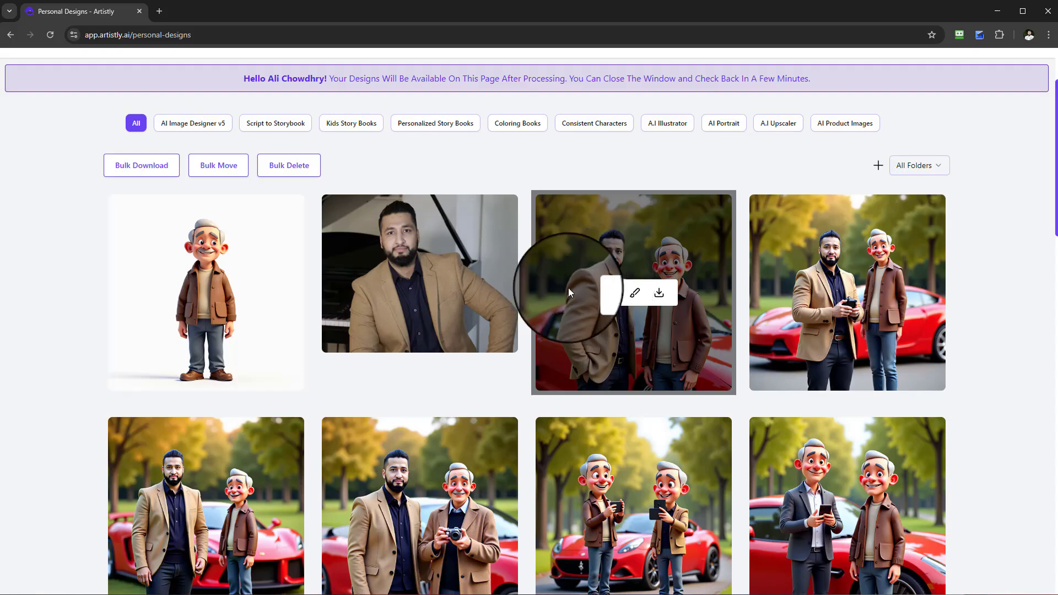
scroll(661, 342, down, 1)
scroll(606, 359, down, 1)
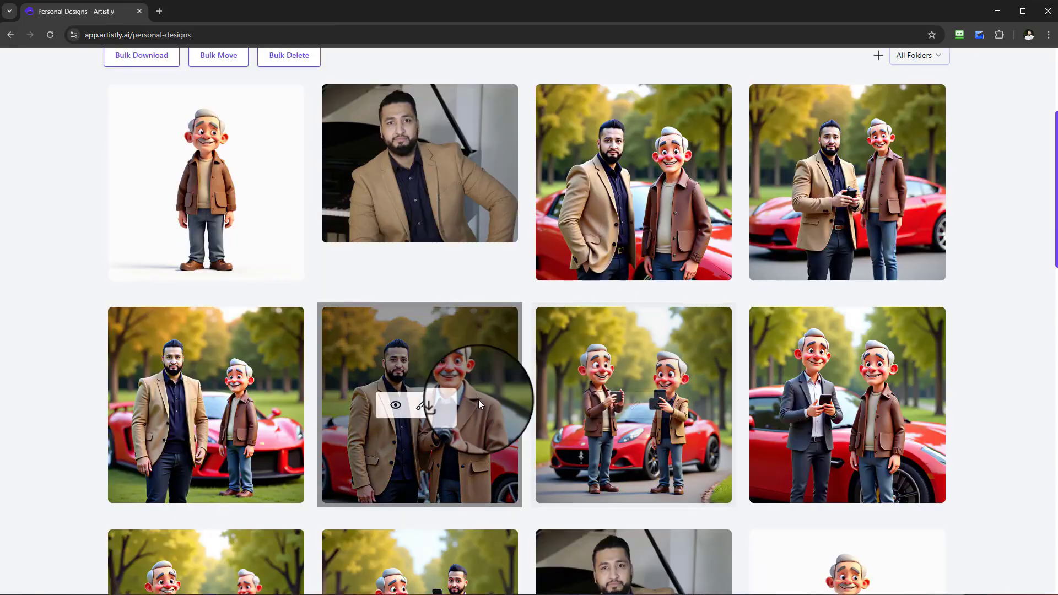
click(394, 408)
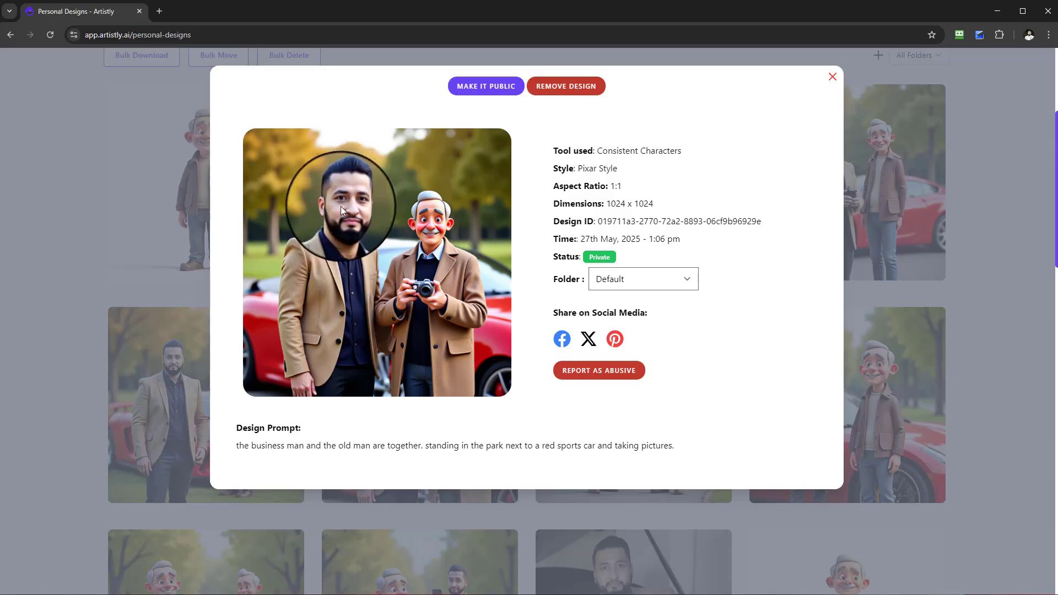
click(831, 78)
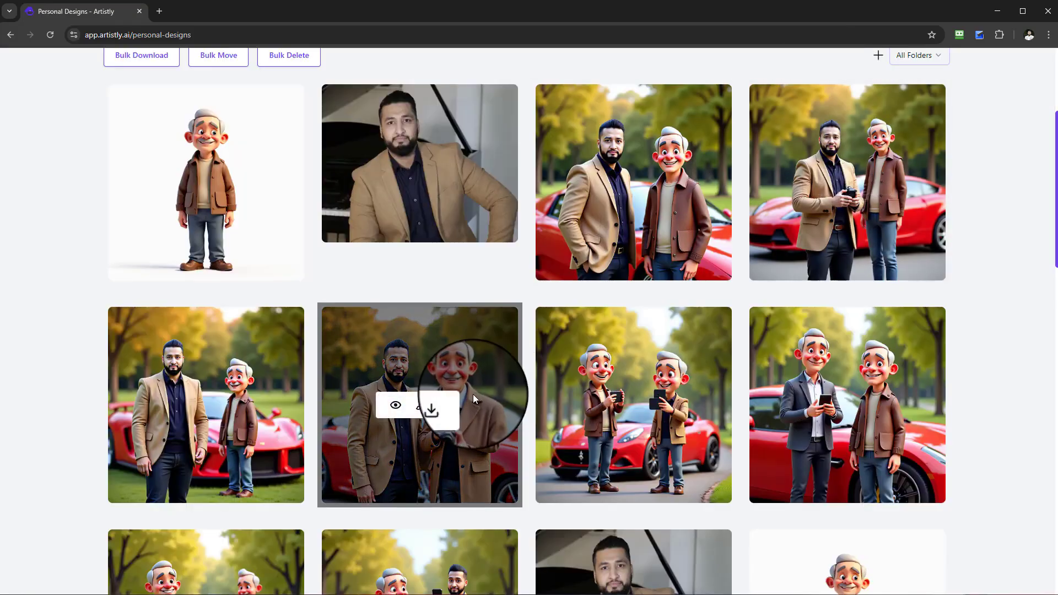
Step: Edit the camera design and swap only the businessman's face with his uploaded portrait, using multiple-face swapping with face detection
click(421, 408)
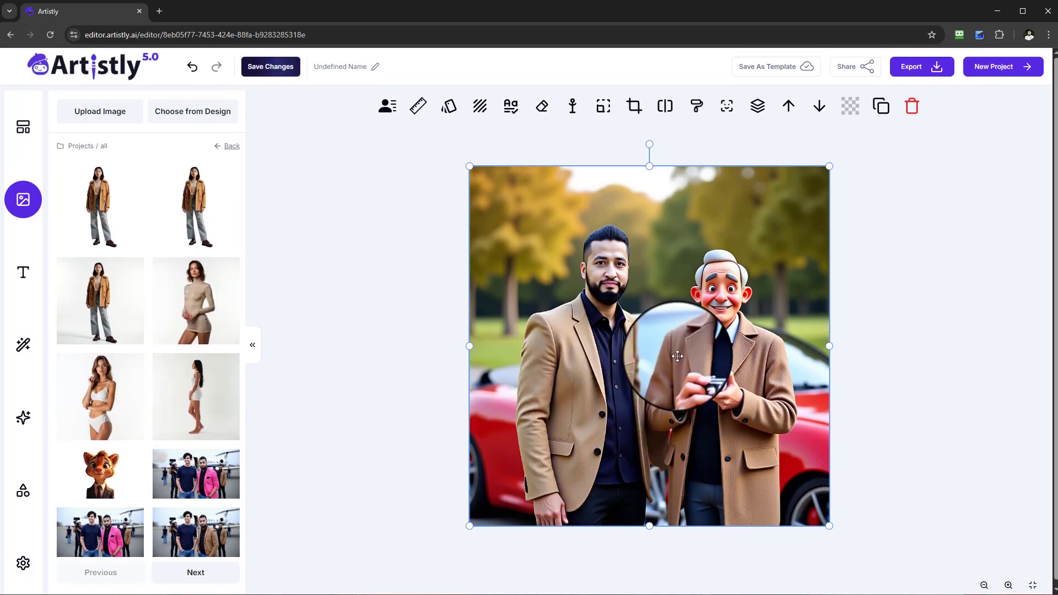
click(720, 113)
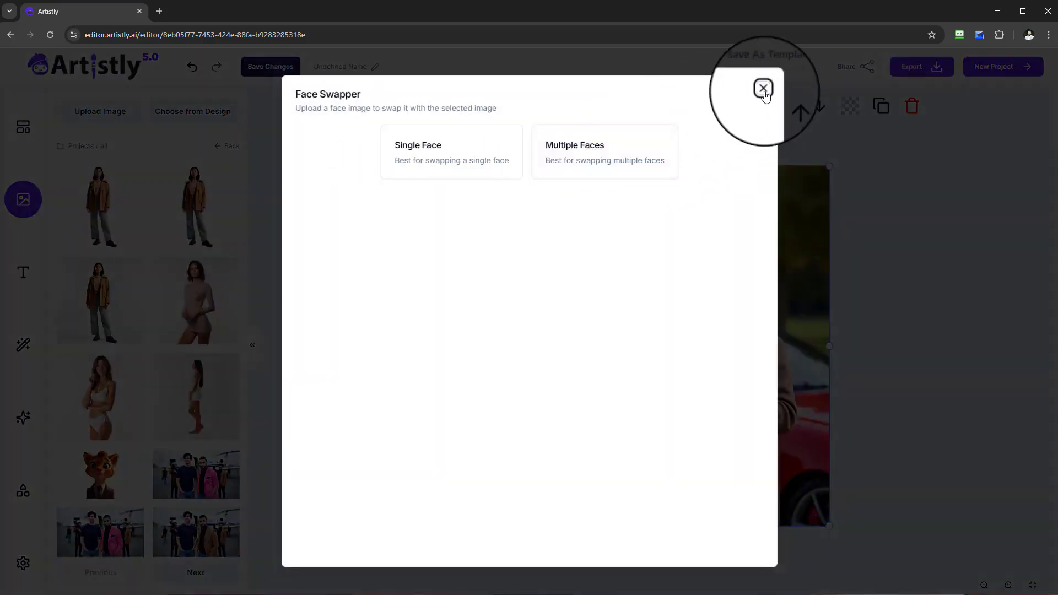
click(648, 168)
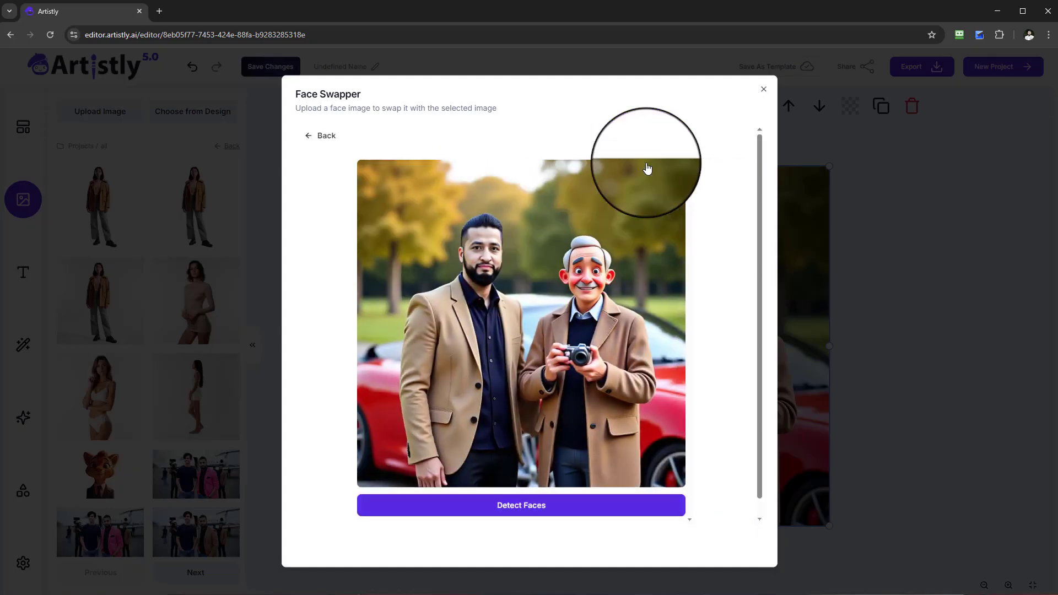
click(510, 506)
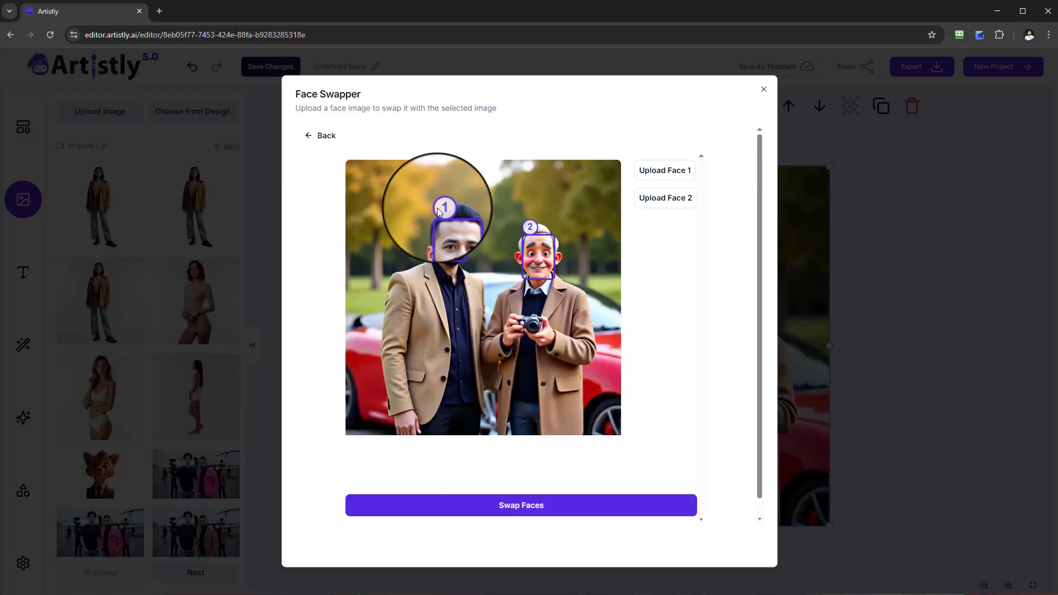
click(655, 181)
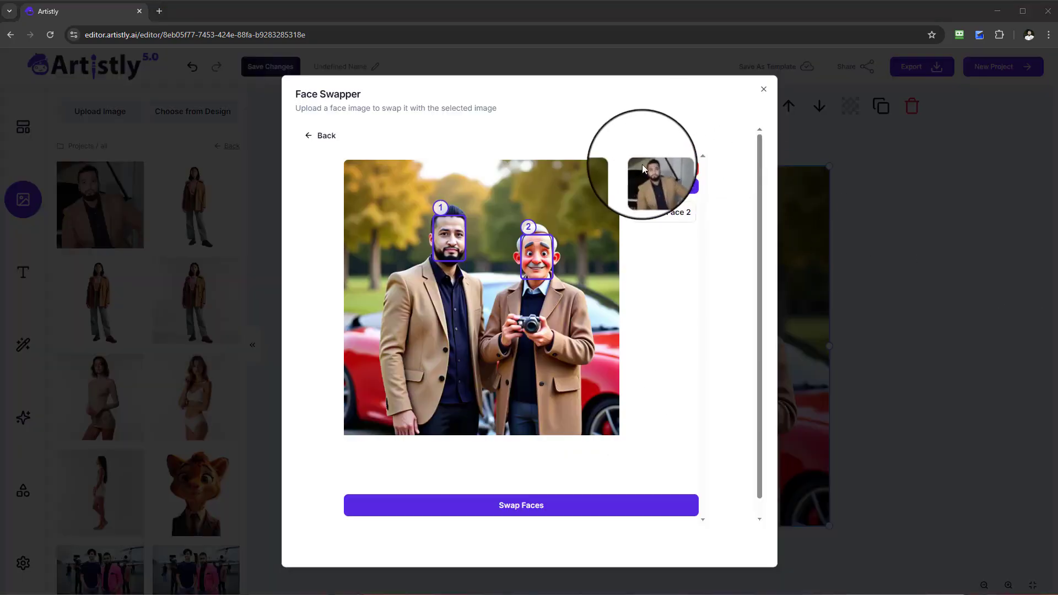
click(558, 515)
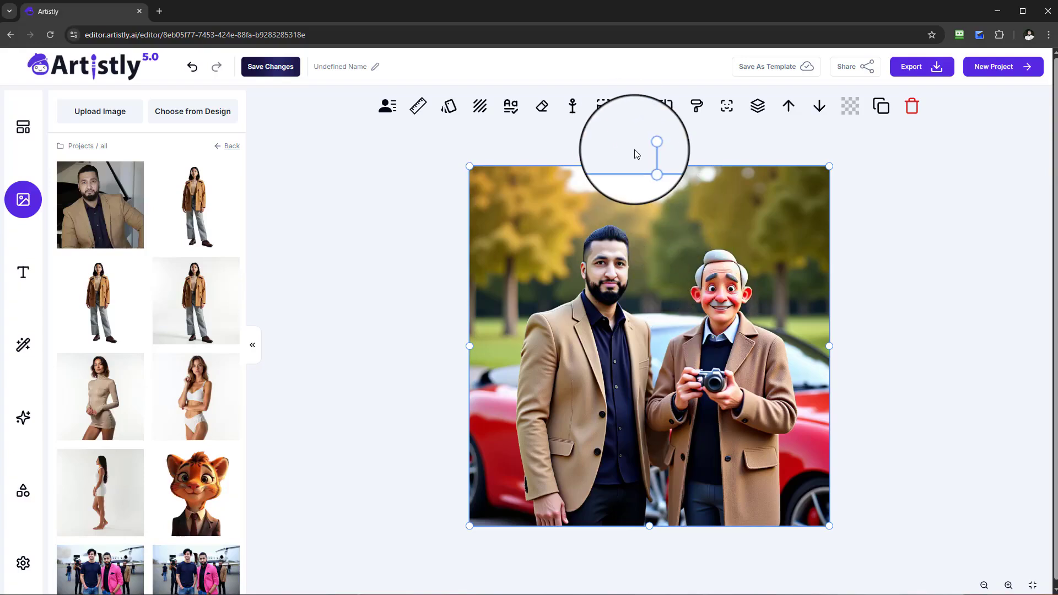
Step: Resize the face-swapped image to a 16:9 aspect ratio and add the widened result to the canvas
click(610, 117)
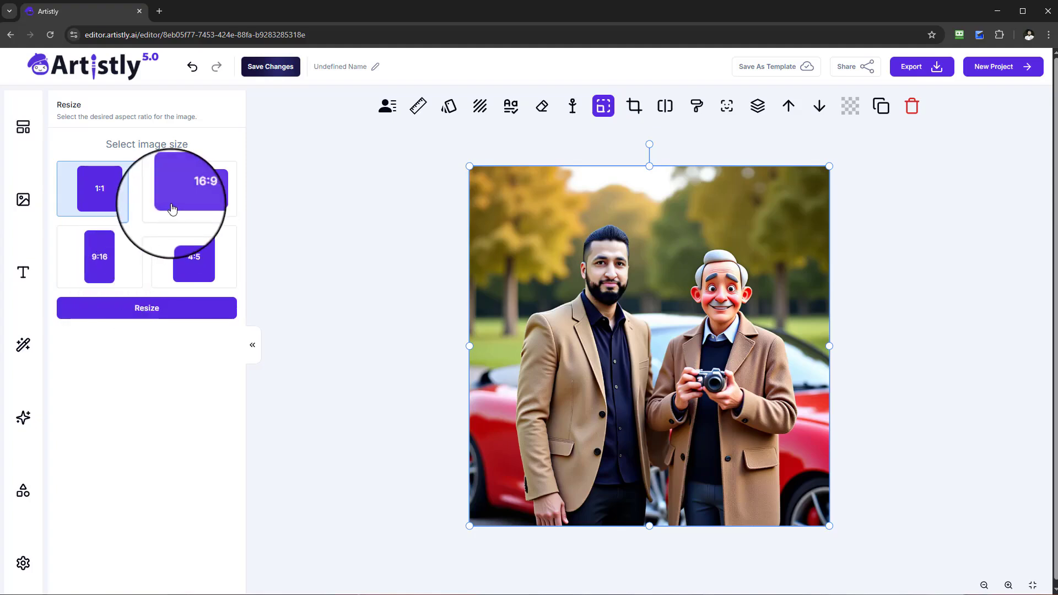
click(194, 188)
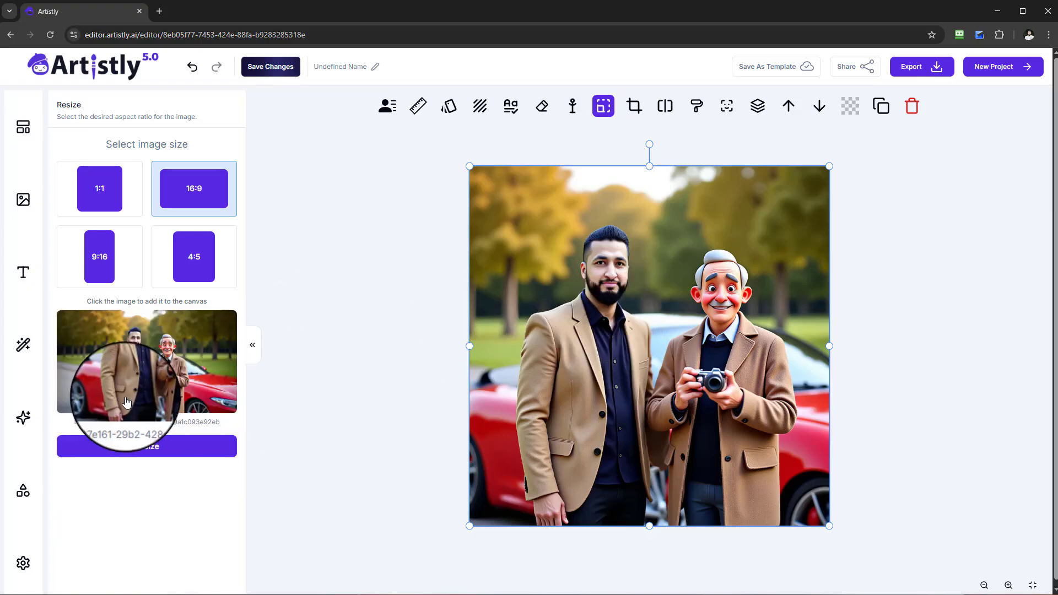
click(126, 398)
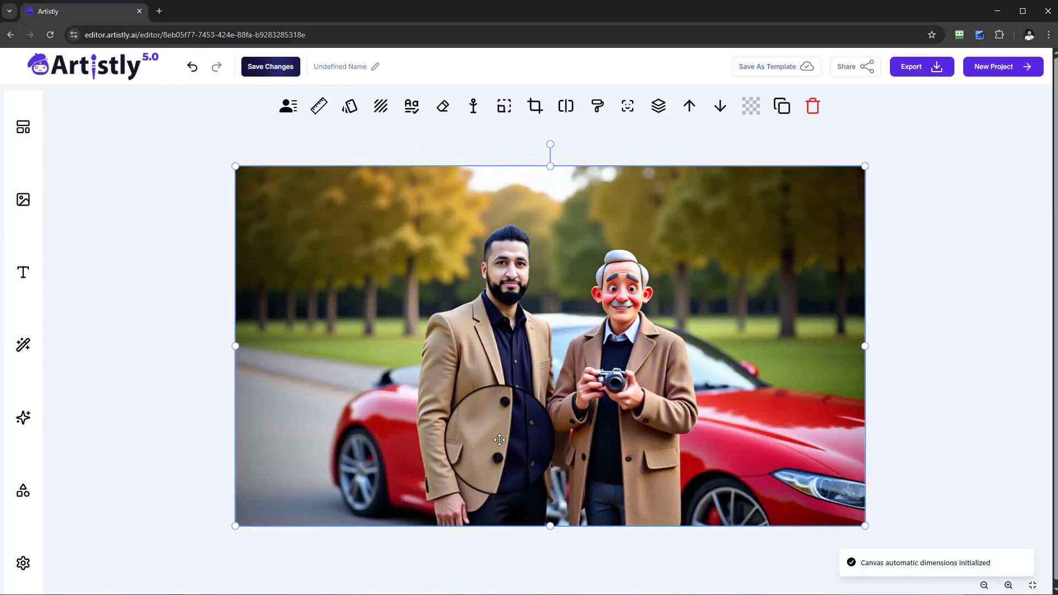
Step: Look at the inpainting brush and prompt options for the widened image and leave them without generating
click(598, 113)
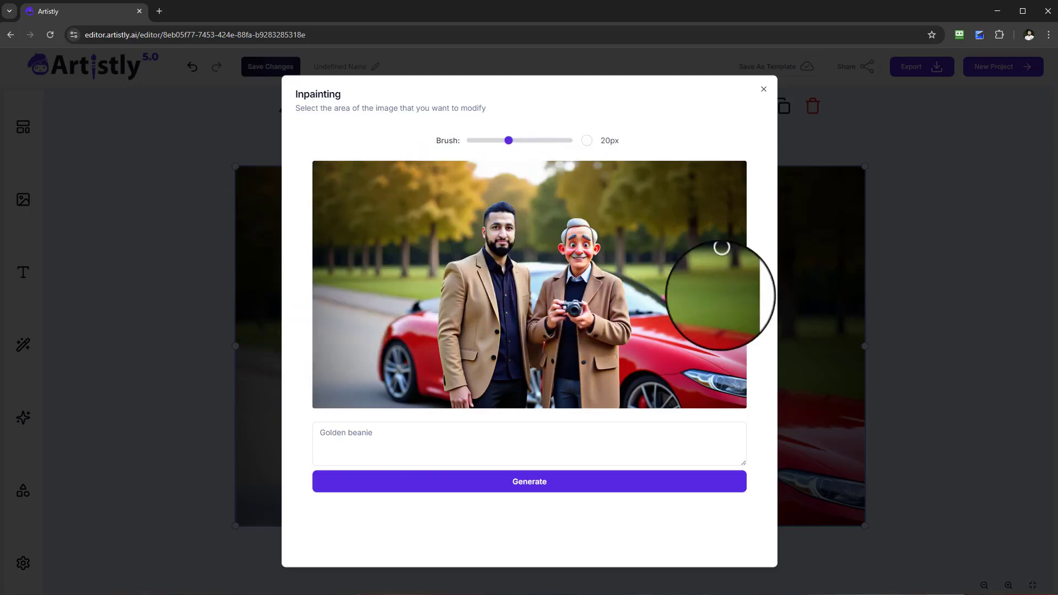
click(763, 90)
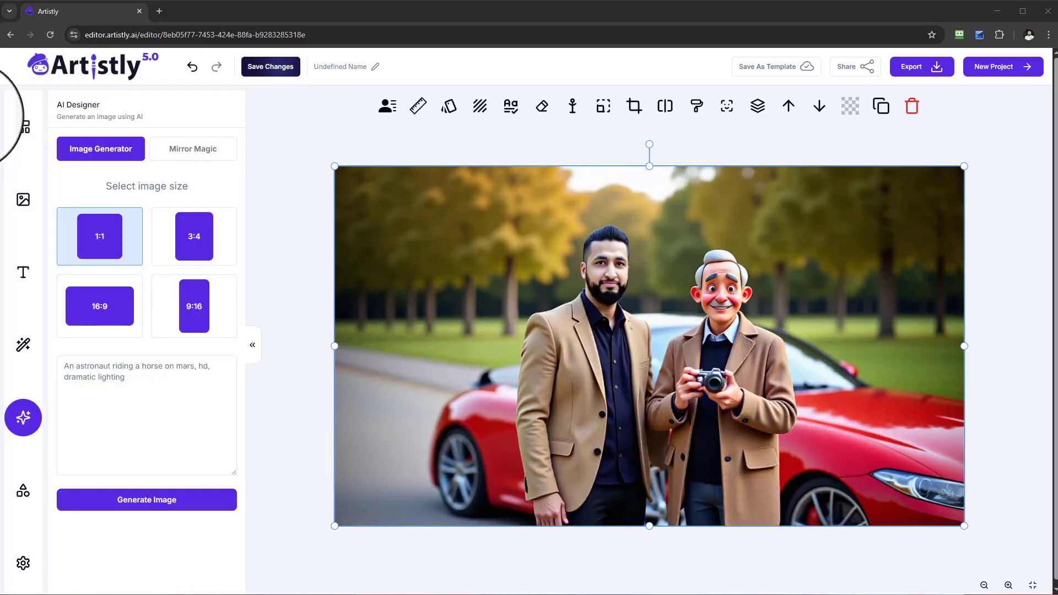
Step: Import the existing design of the man in a navy T-shirt and the bearded businessman standing by a private jet
click(23, 202)
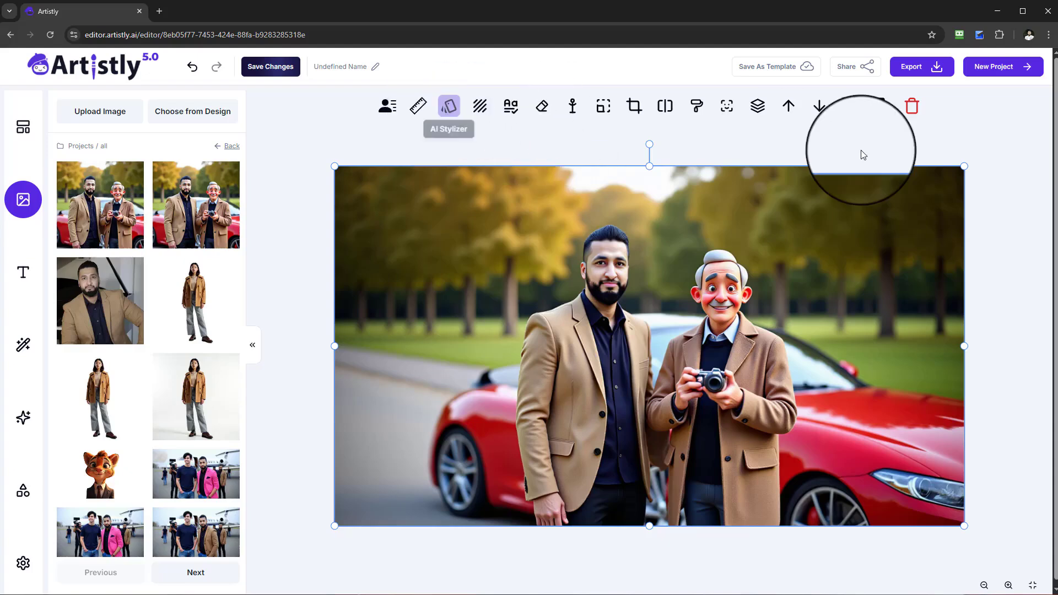
click(191, 113)
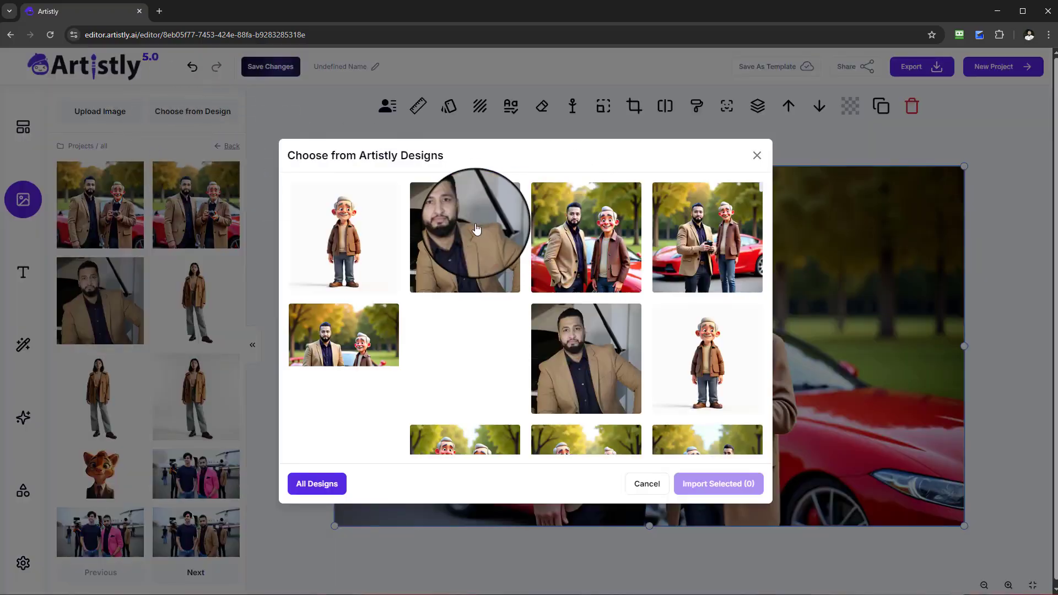
scroll(659, 273, down, 5)
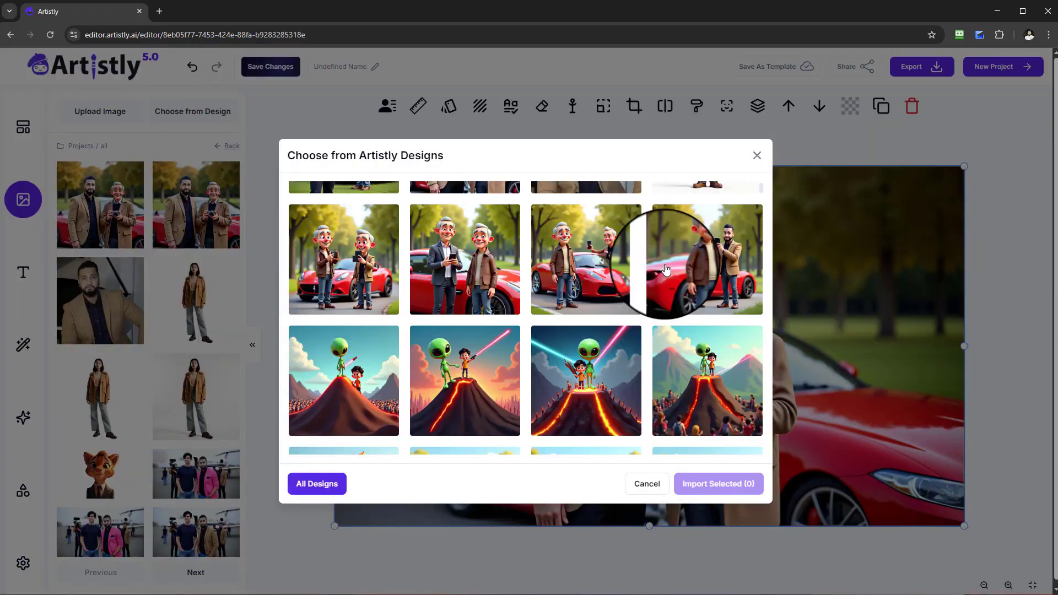
scroll(669, 269, down, 4)
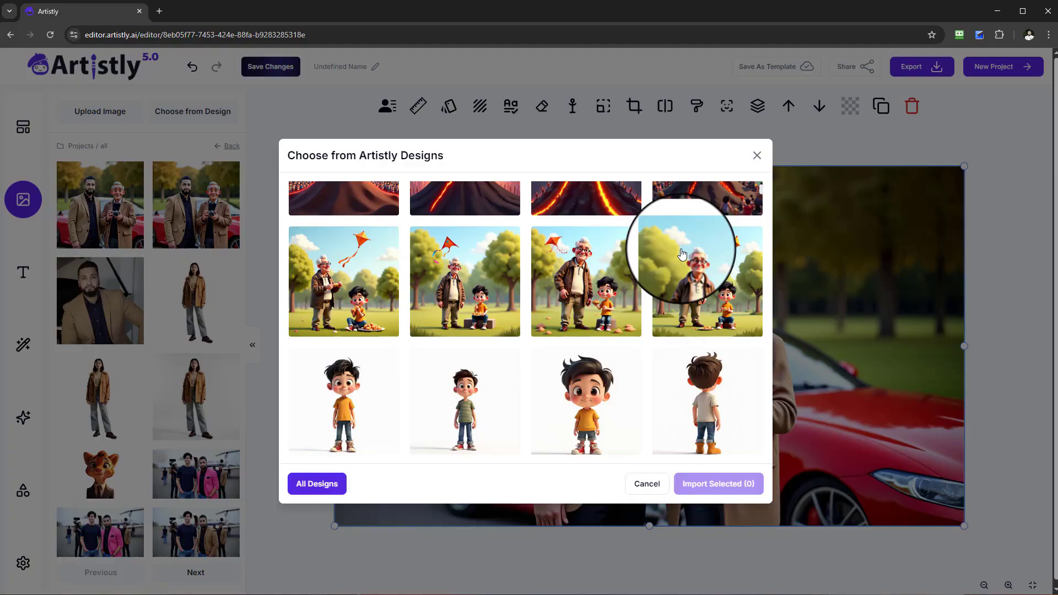
scroll(682, 254, down, 6)
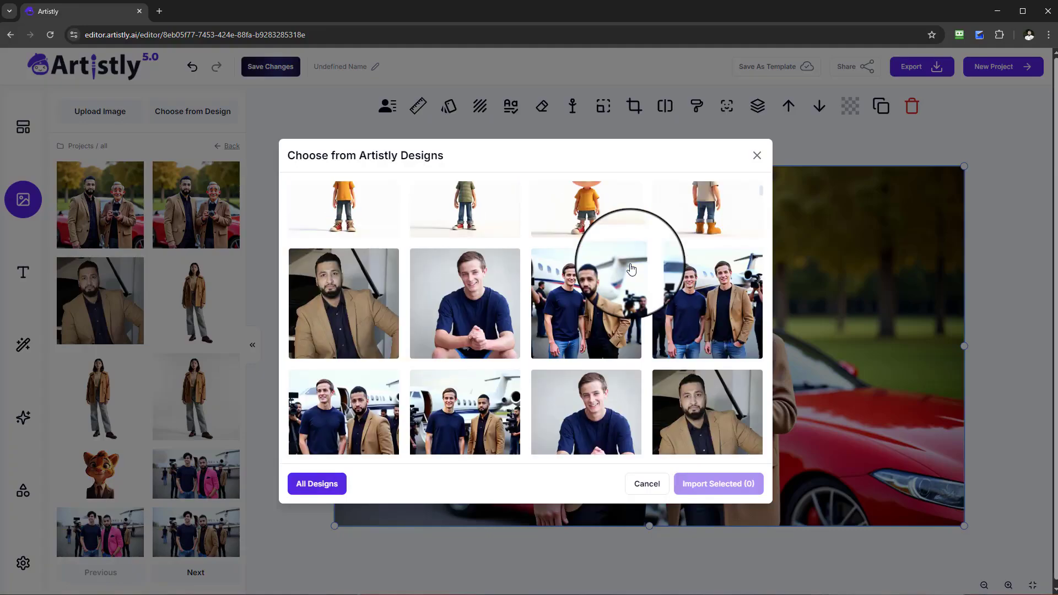
scroll(629, 274, down, 3)
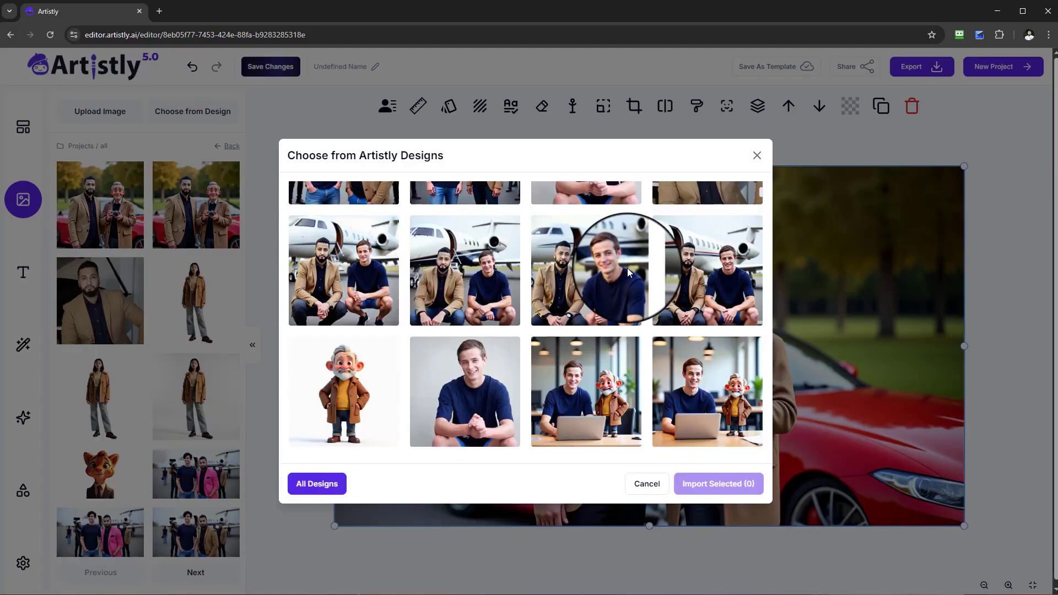
scroll(628, 284, up, 2)
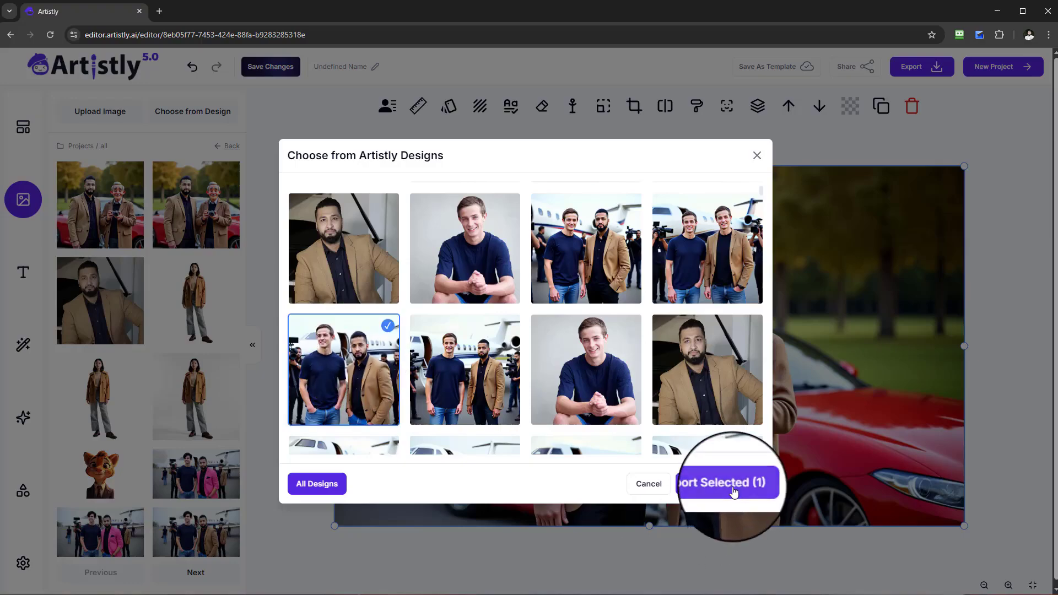
click(734, 488)
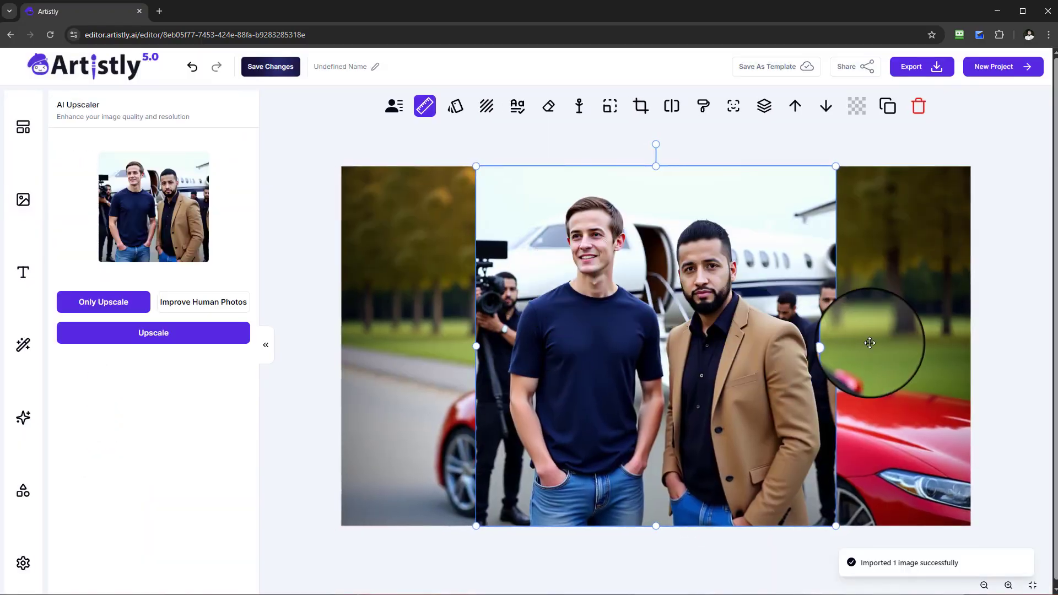
Step: Delete both red sports car images behind the imported private jet picture from the canvas
click(879, 335)
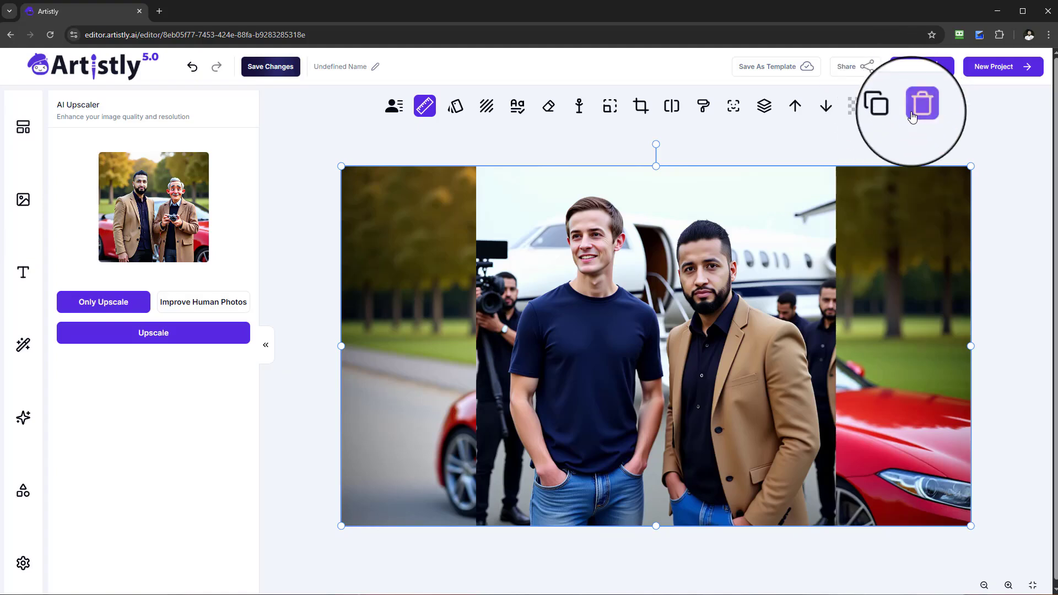
click(916, 106)
click(432, 265)
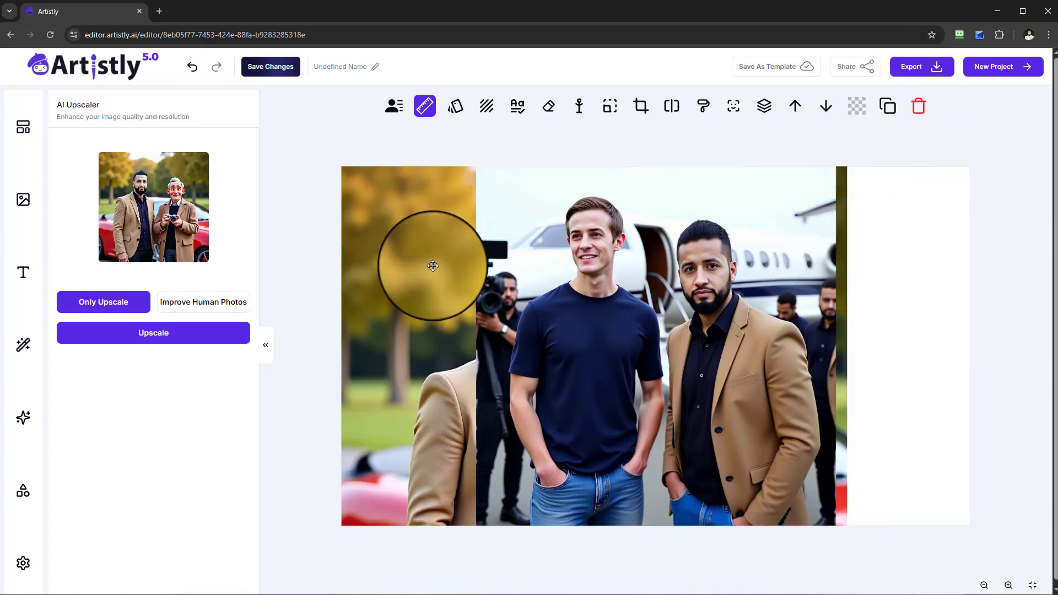
click(917, 106)
Step: Detect multiple faces in the private jet image with Face Swapper and assign the tan-blazer portrait to face 3
click(724, 237)
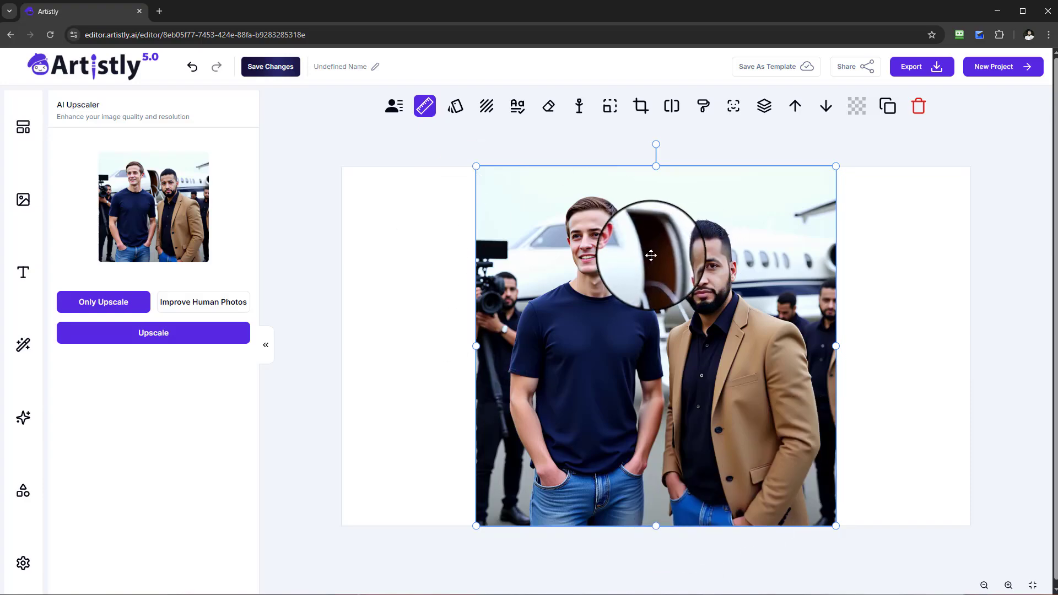
click(734, 106)
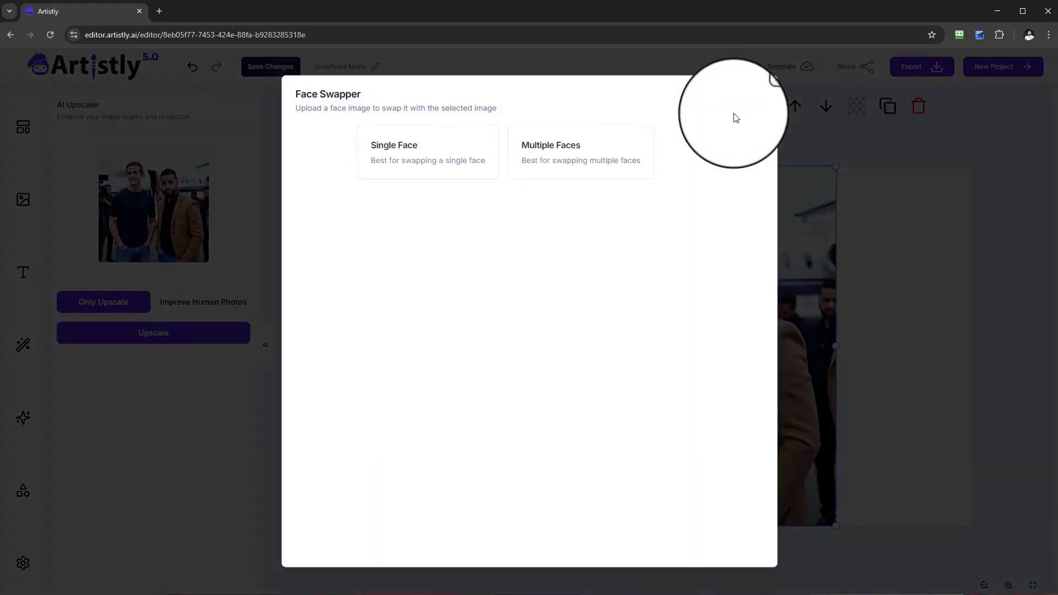
click(568, 164)
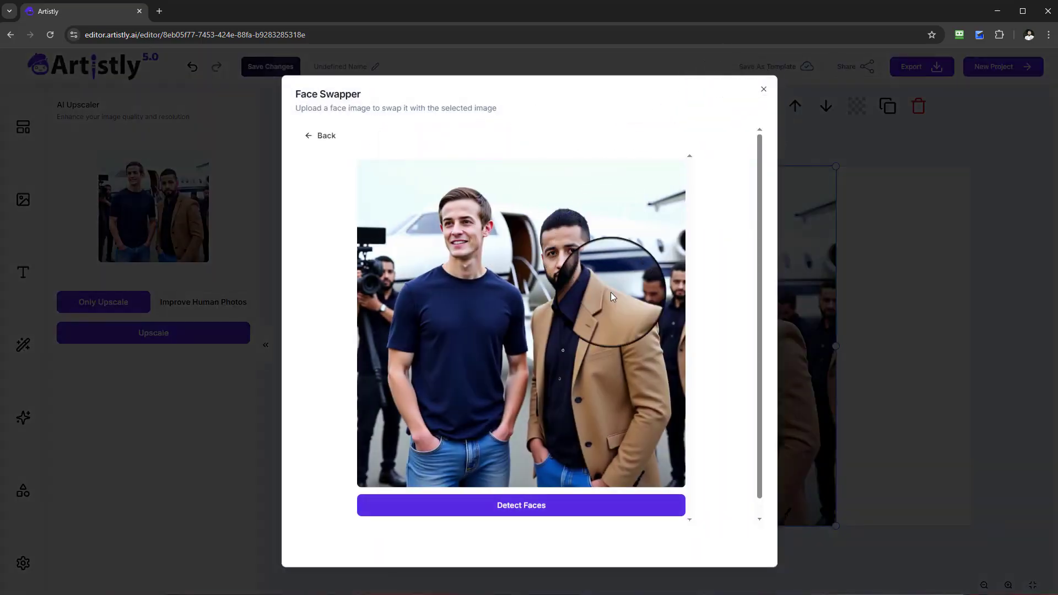
click(591, 511)
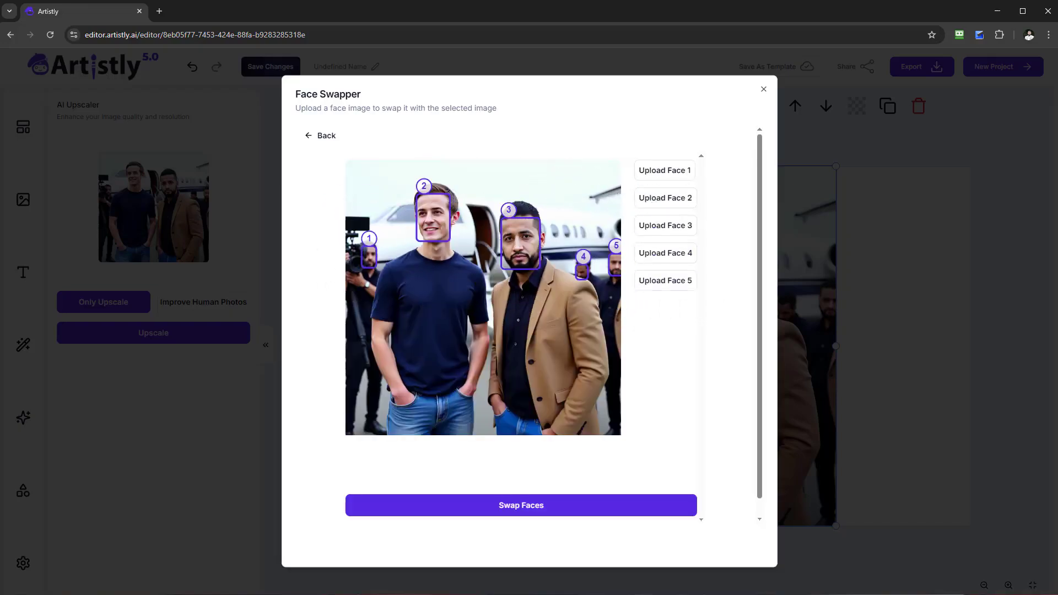
click(663, 232)
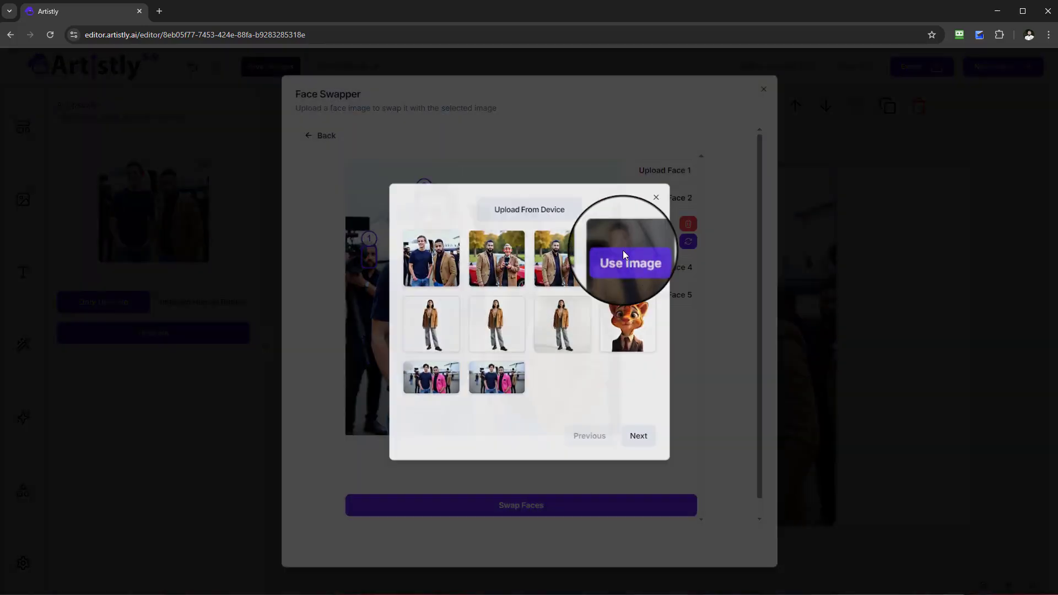
click(624, 254)
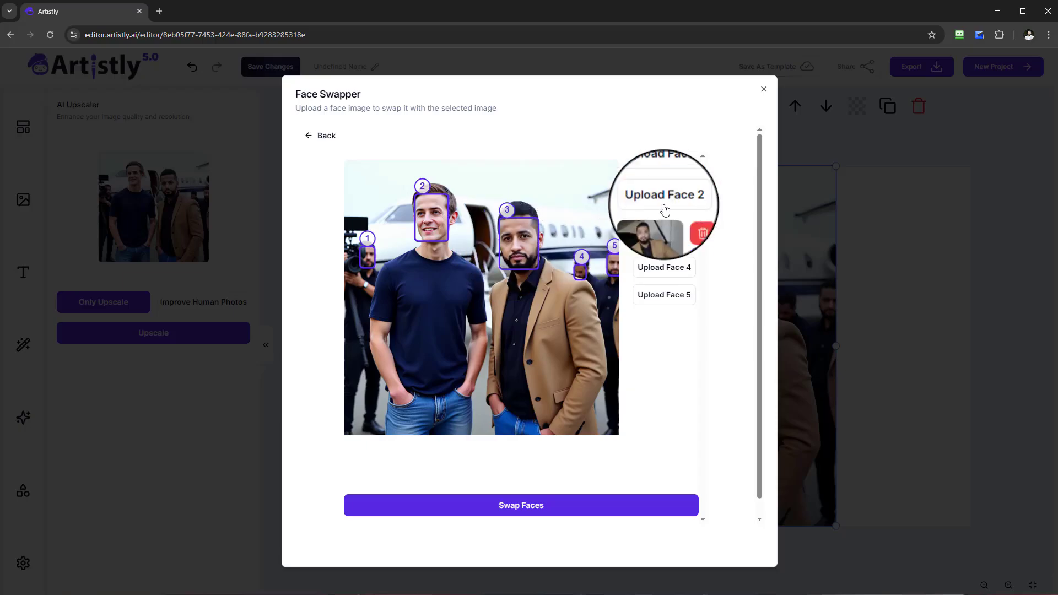
Step: Assign the white-shirt portrait to face 1, swap the faces and insert the result in the editor
click(664, 171)
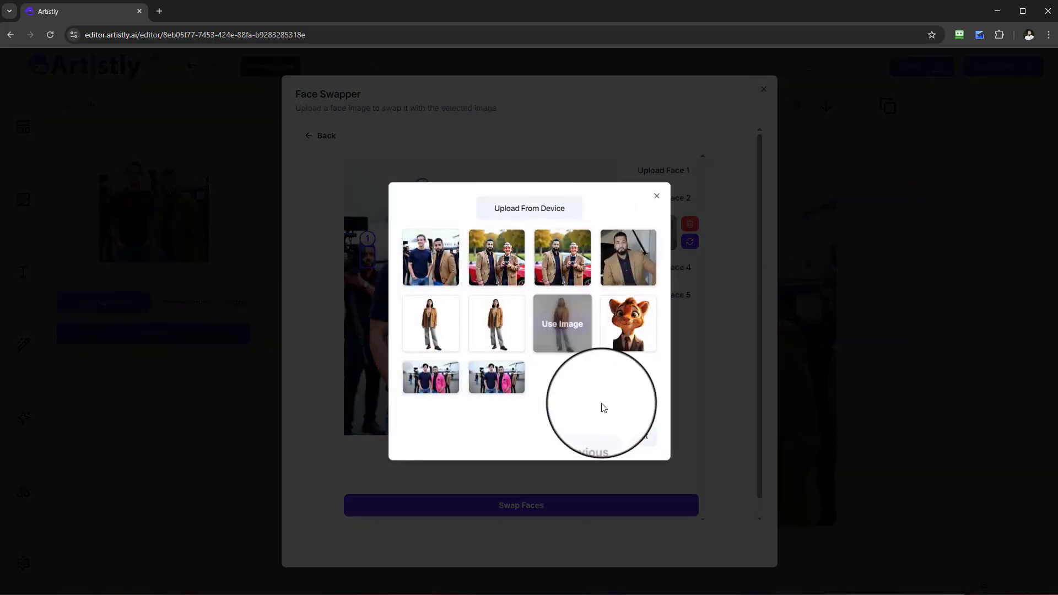
click(651, 441)
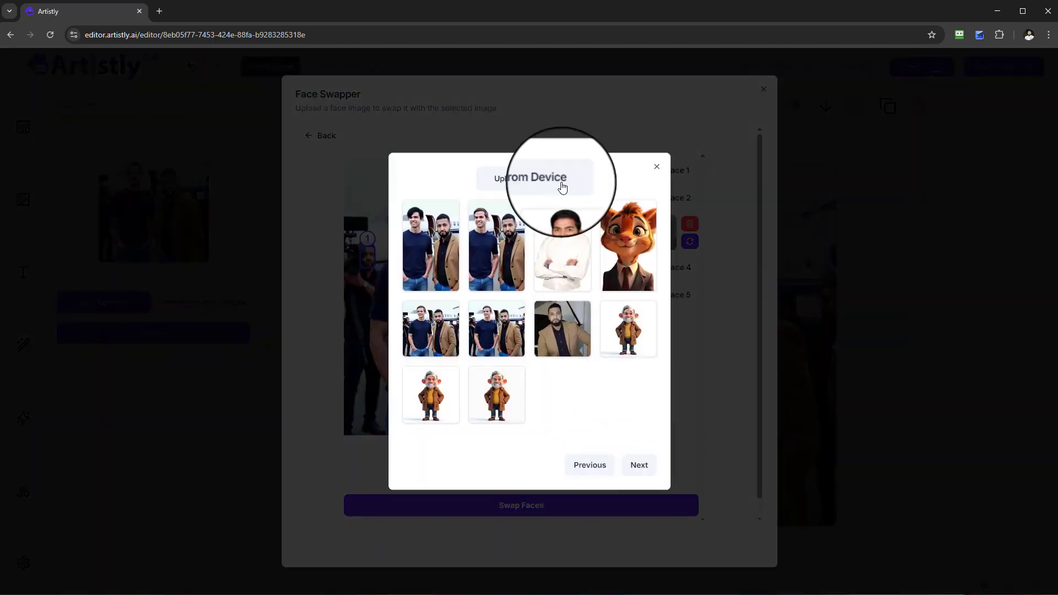
mouse_move(565, 227)
click(562, 248)
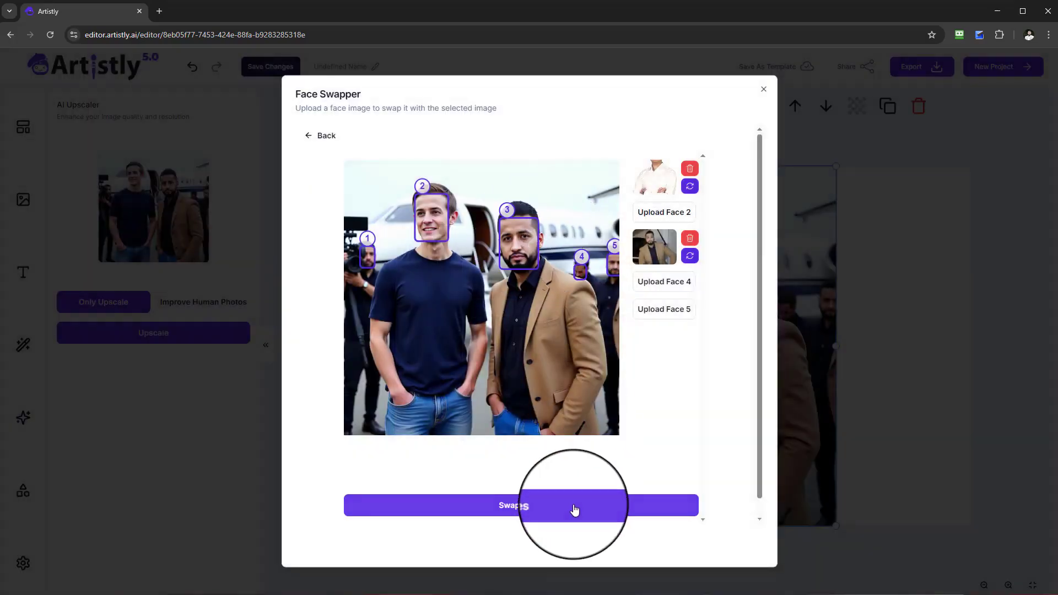
click(574, 510)
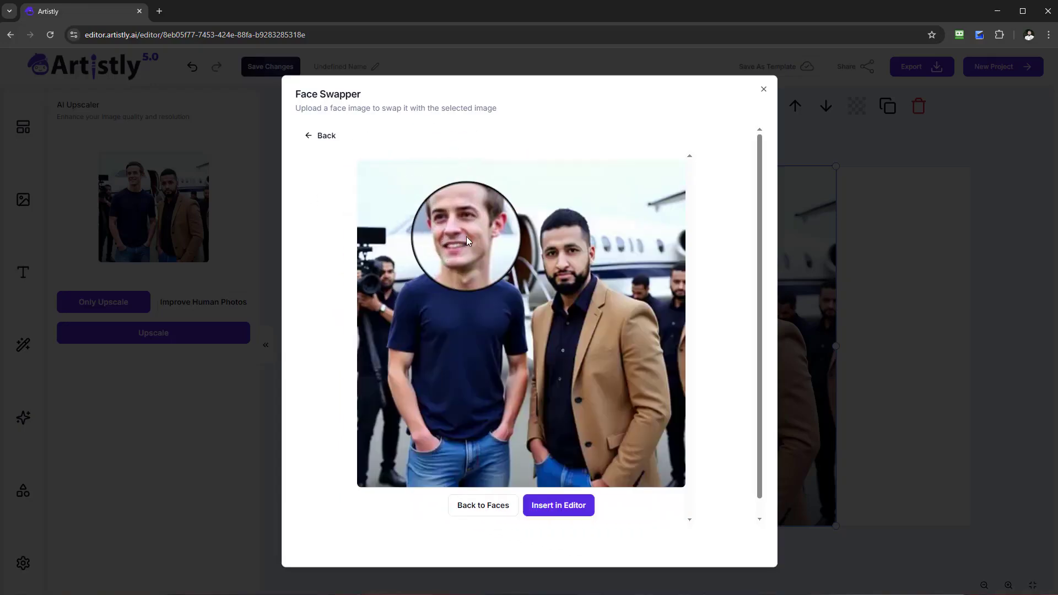
click(578, 506)
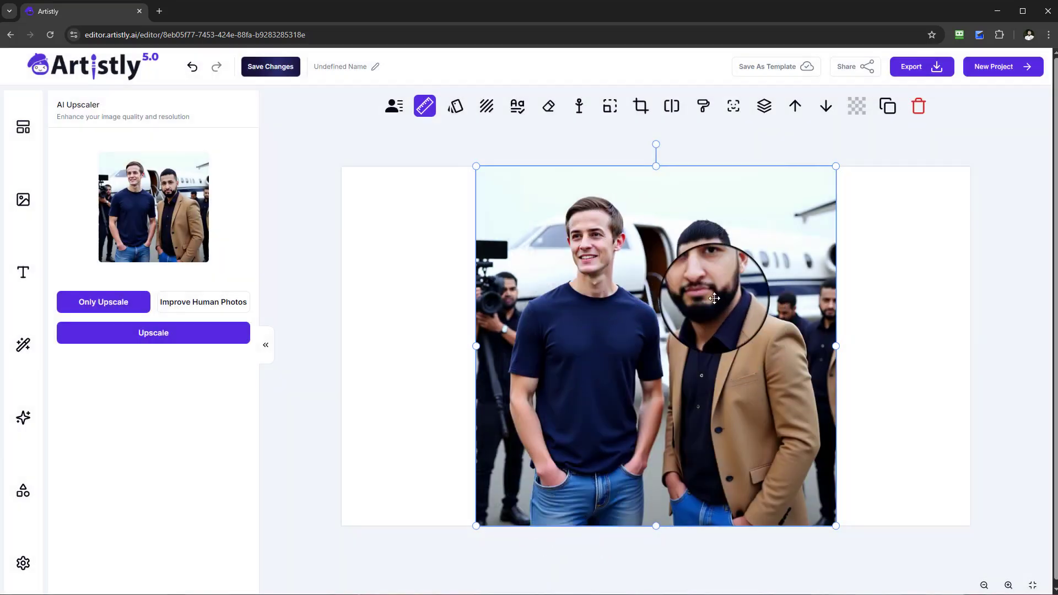
Step: Run a multiple-face swap on the inserted image, using the white-shirt portrait for face 2, and insert the result
click(734, 107)
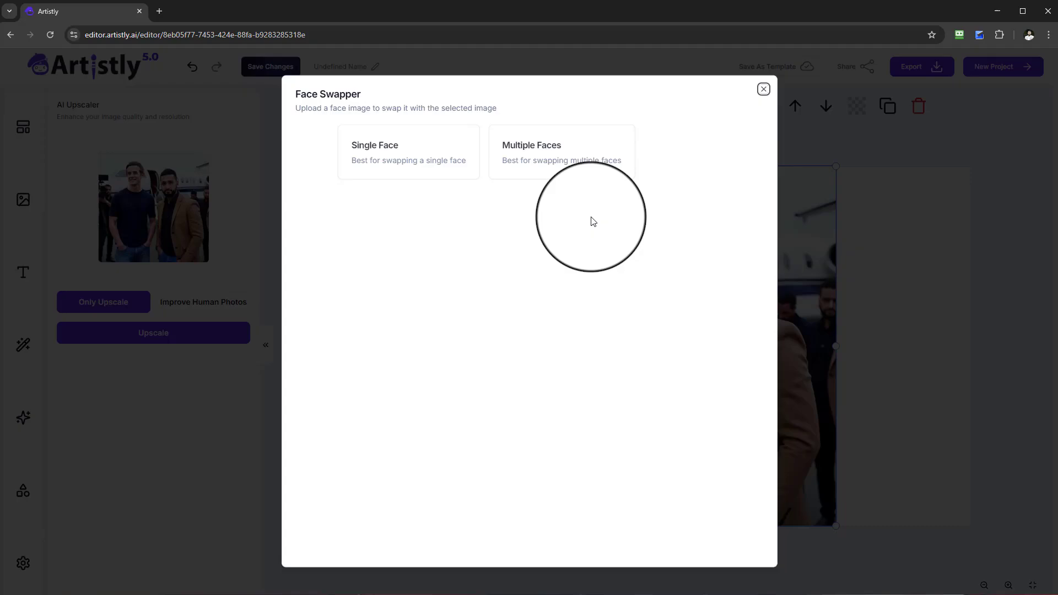
click(591, 156)
click(541, 506)
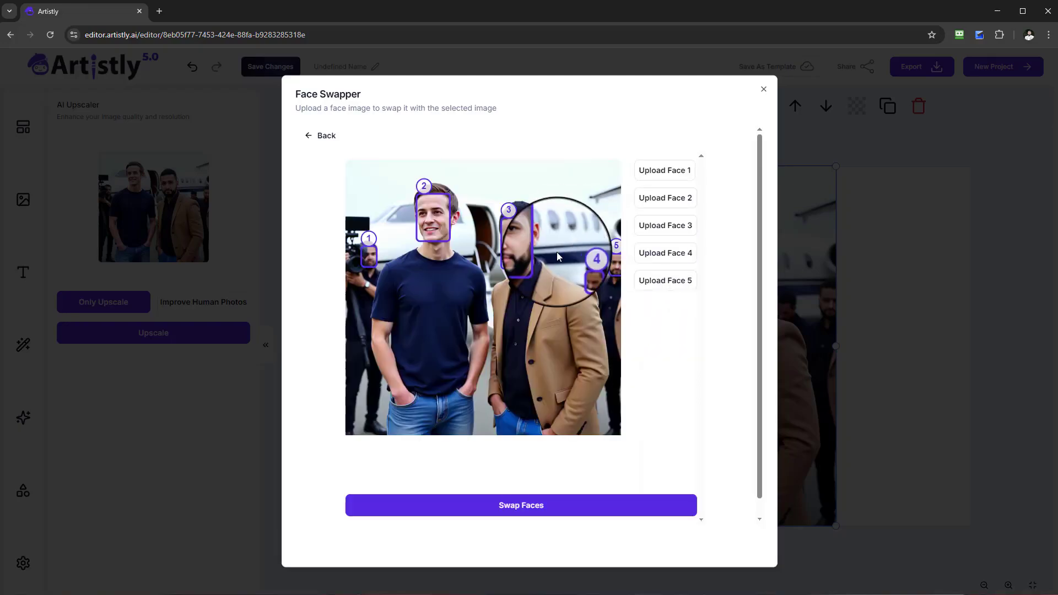
click(674, 204)
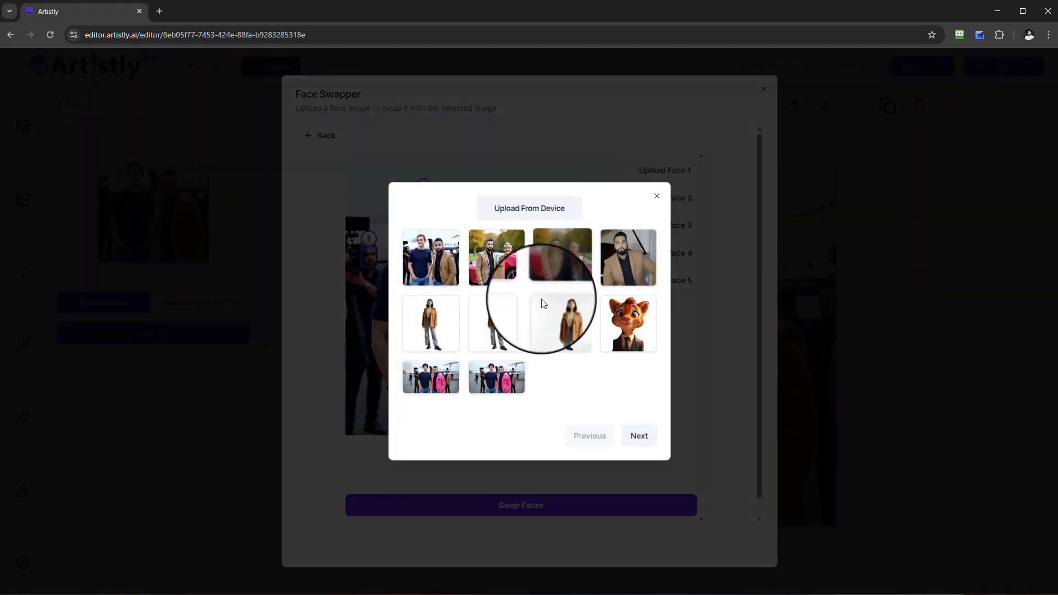
click(634, 446)
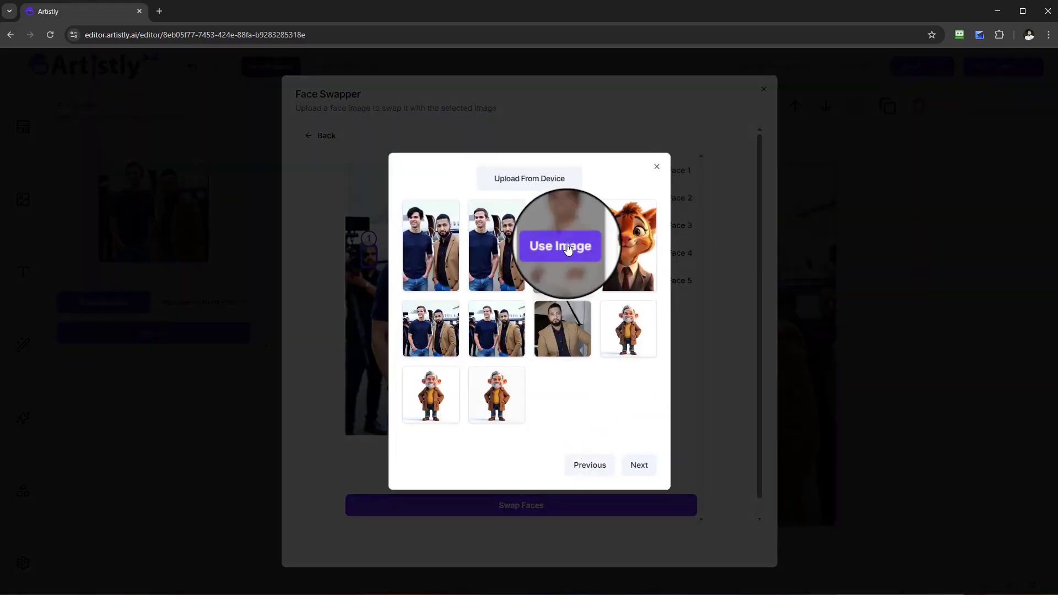
click(561, 247)
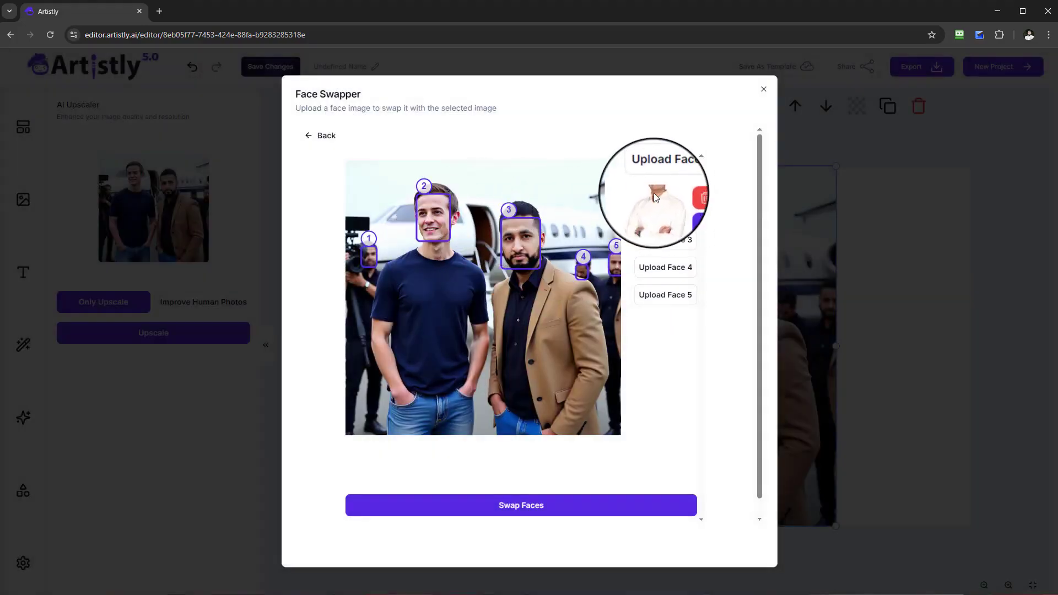
click(543, 506)
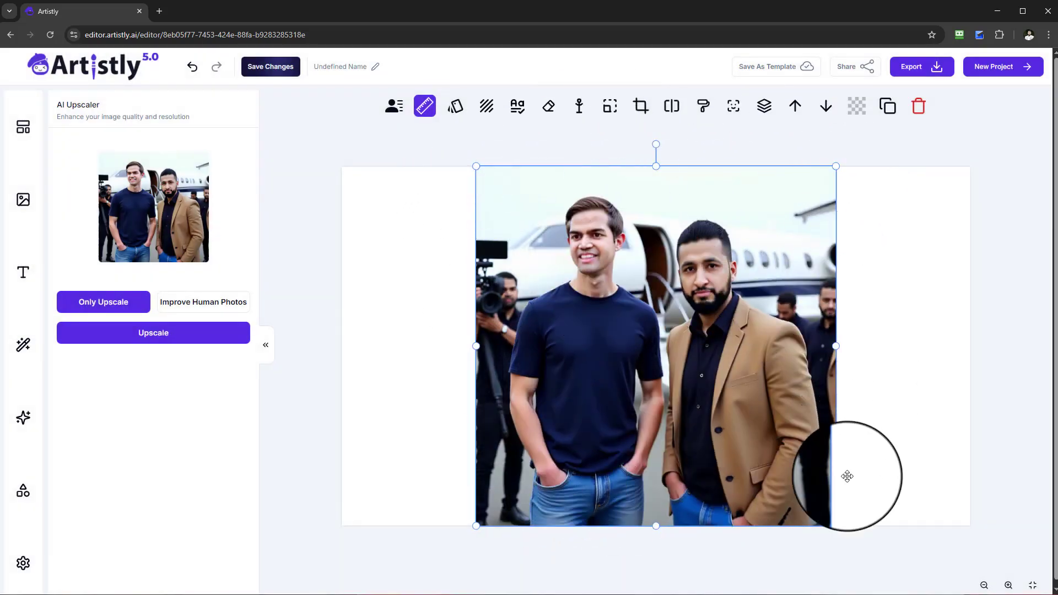
Step: Resize the face-swapped private jet image to a 16:9 aspect ratio and add the result to the canvas
click(610, 106)
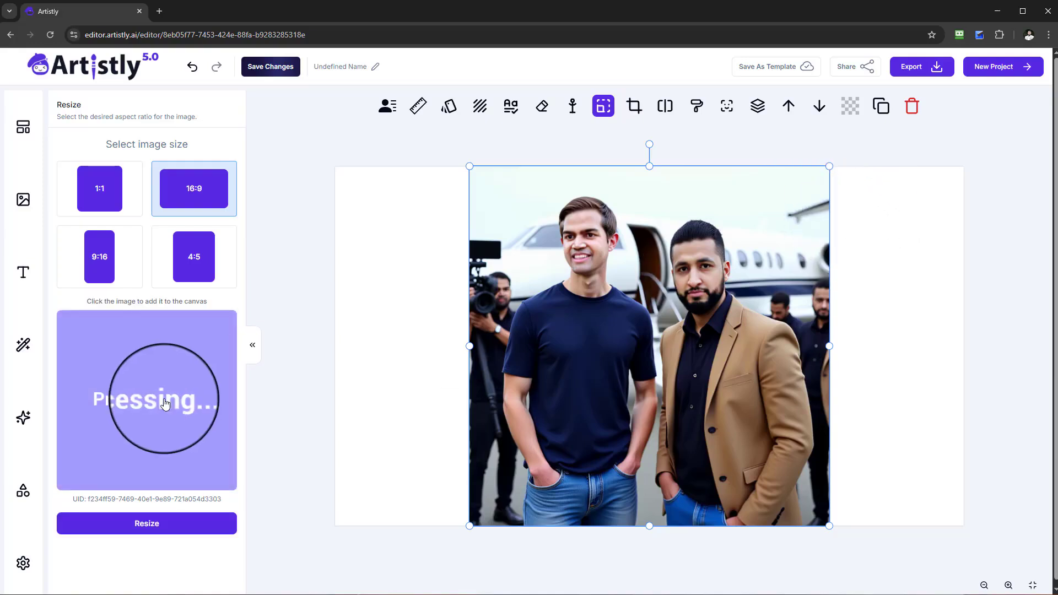
click(189, 378)
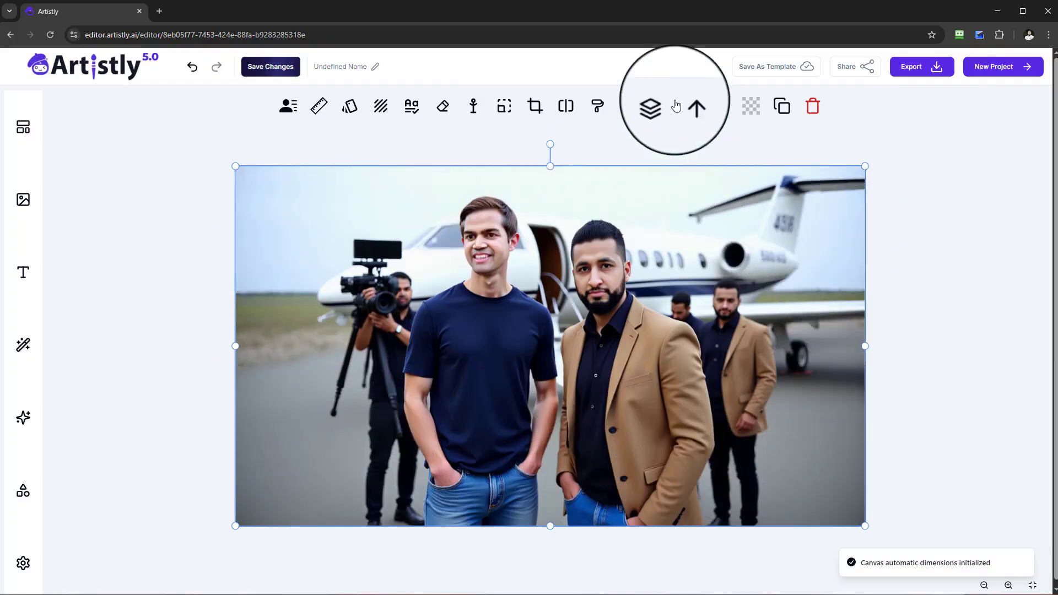
Step: Mask the bearded man's tan blazer in the widened image for inpainting with the 37px brush
click(598, 106)
click(622, 116)
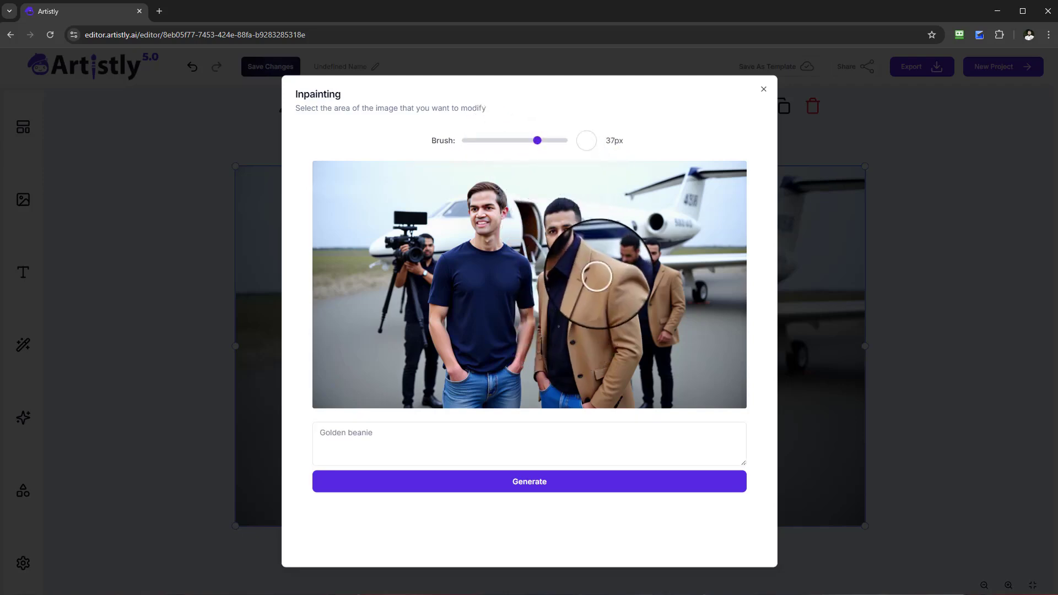
mouse_move(597, 274)
mouse_down()
mouse_move(577, 359)
mouse_move(594, 297)
mouse_up()
mouse_move(596, 406)
mouse_down()
mouse_move(624, 352)
mouse_move(624, 297)
mouse_move(615, 281)
mouse_move(598, 314)
mouse_move(595, 261)
mouse_move(588, 312)
mouse_move(541, 362)
mouse_move(543, 281)
mouse_up()
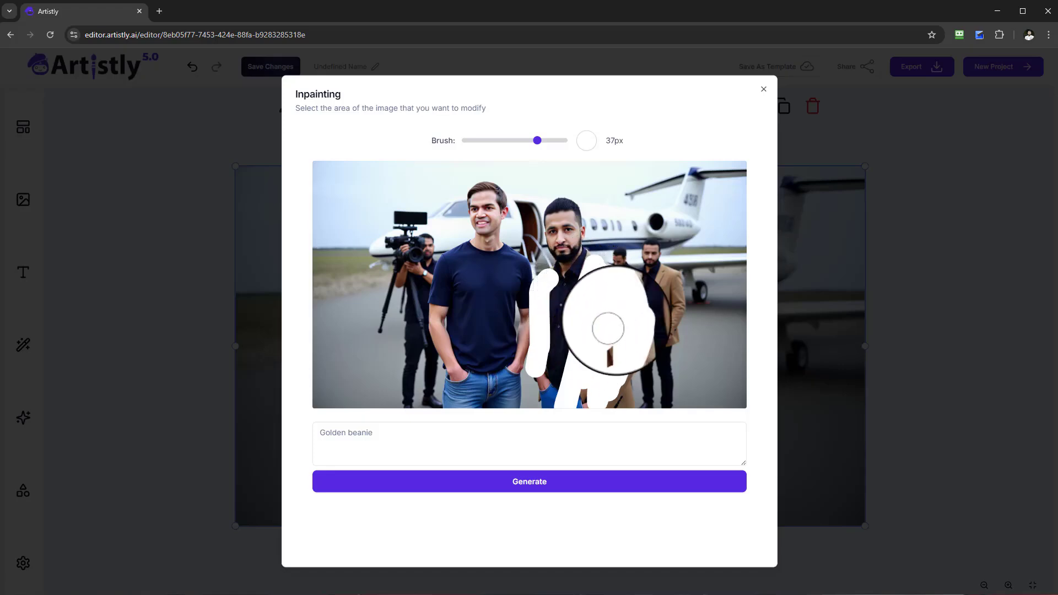
Step: Generate the inpainting with a prompt to change the masked area to a red blazer, and add the result to the canvas
click(560, 461)
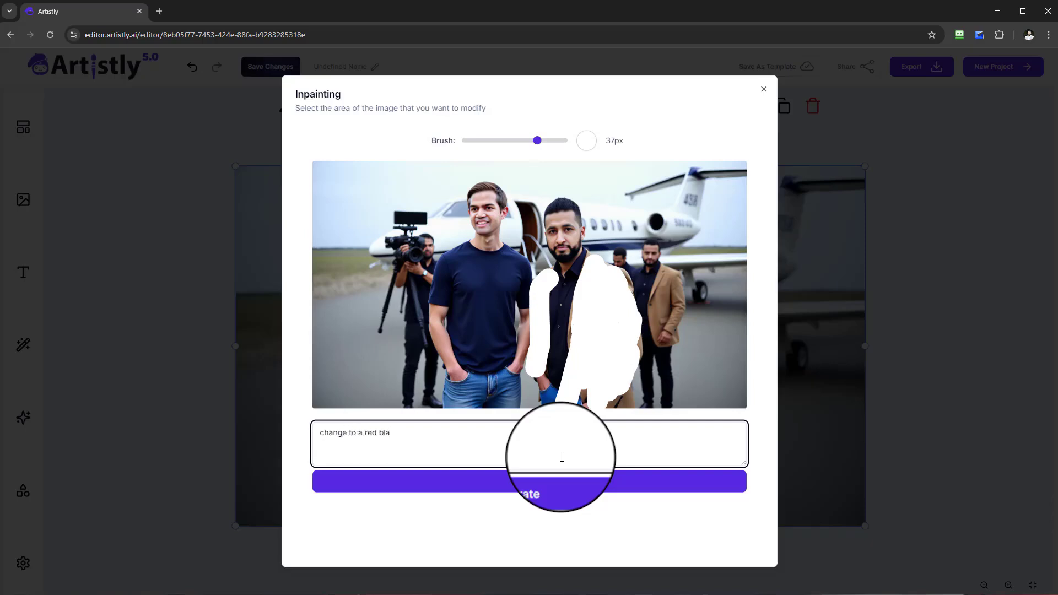
click(540, 494)
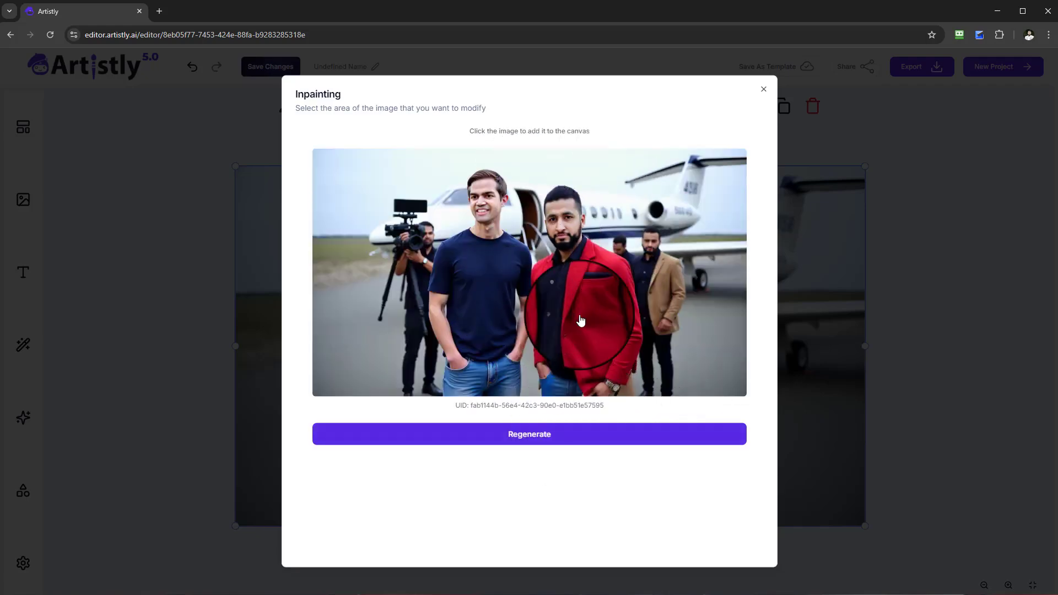
click(598, 348)
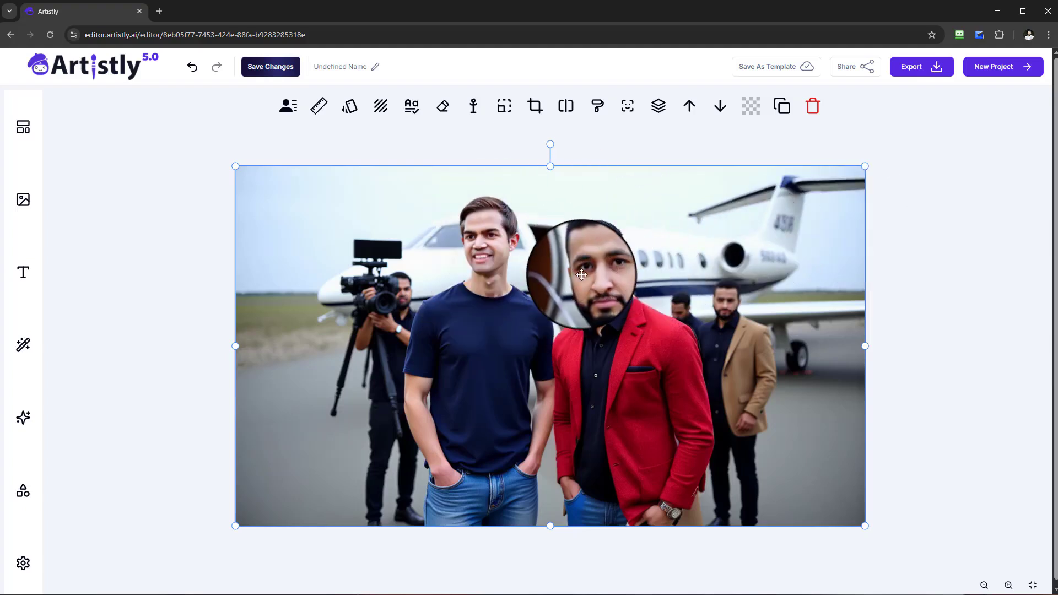
Step: Upscale the red blazer image with the Improve Human Photos option
click(320, 113)
click(215, 305)
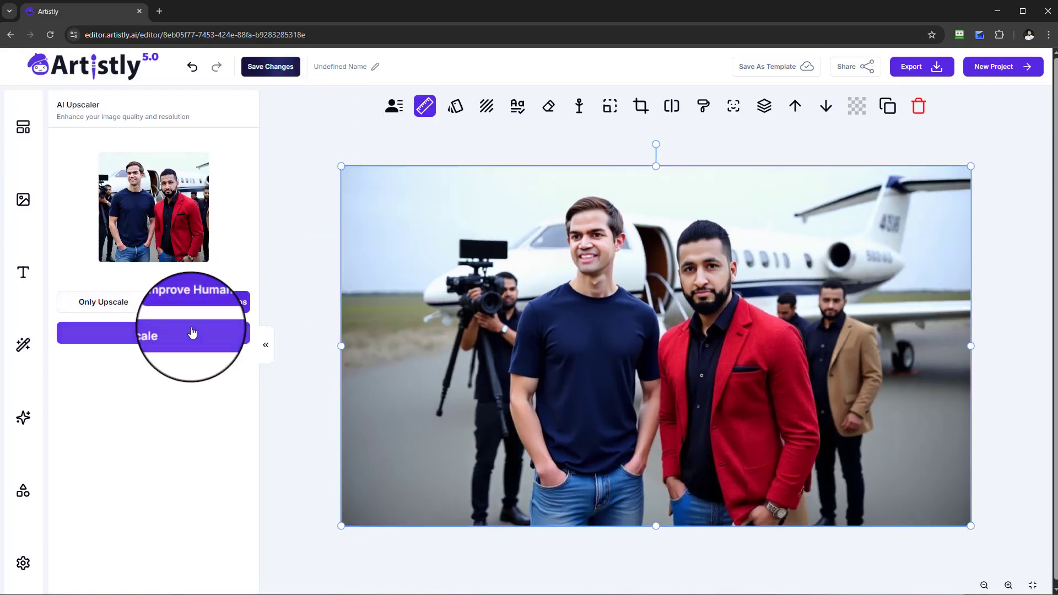
click(191, 335)
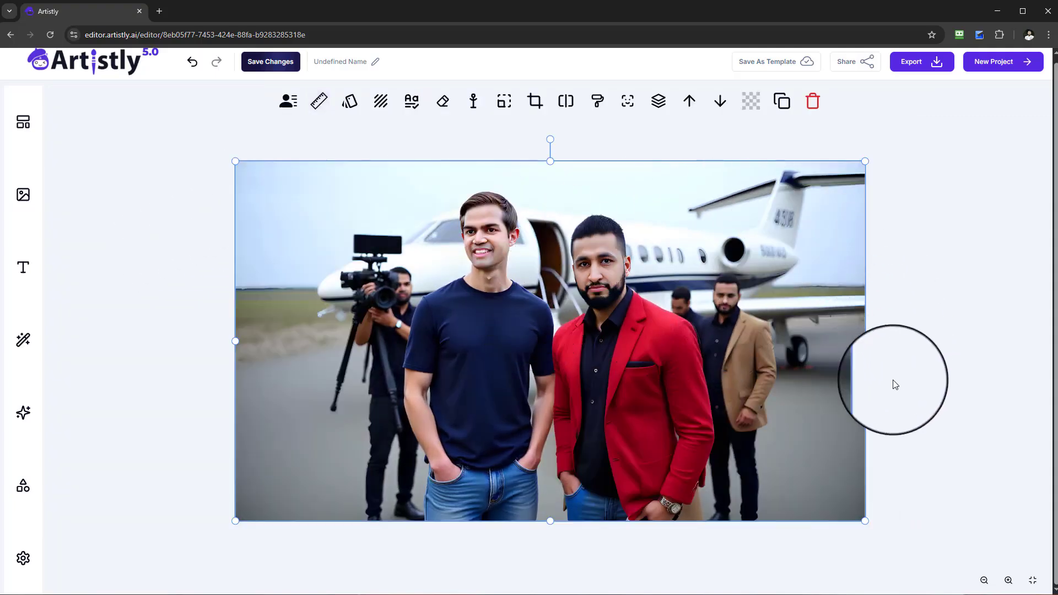
click(983, 582)
click(983, 582)
click(983, 581)
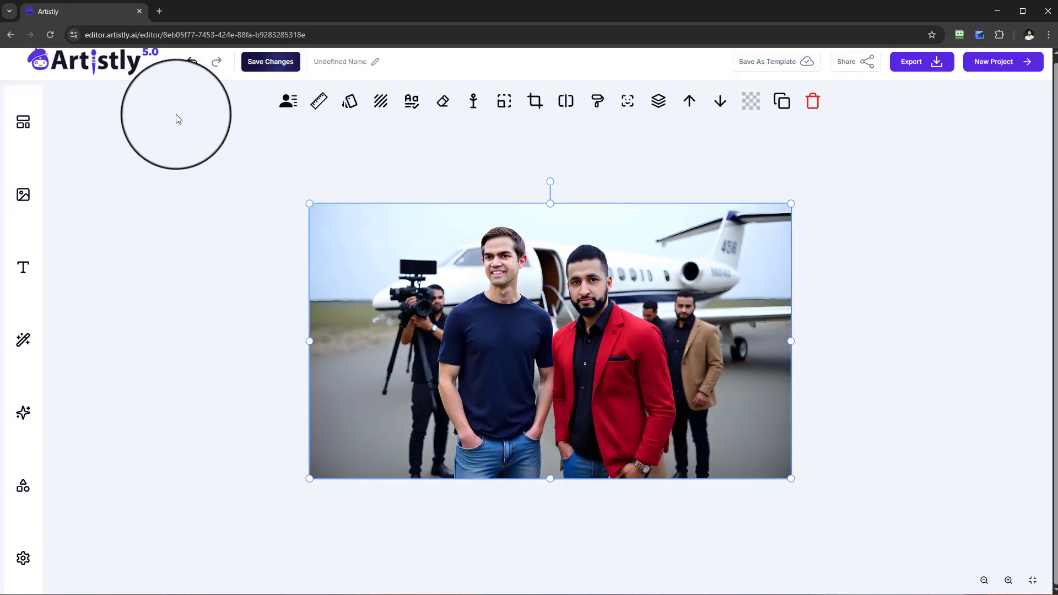
Step: Look through the project's saved images across the library pages
click(30, 212)
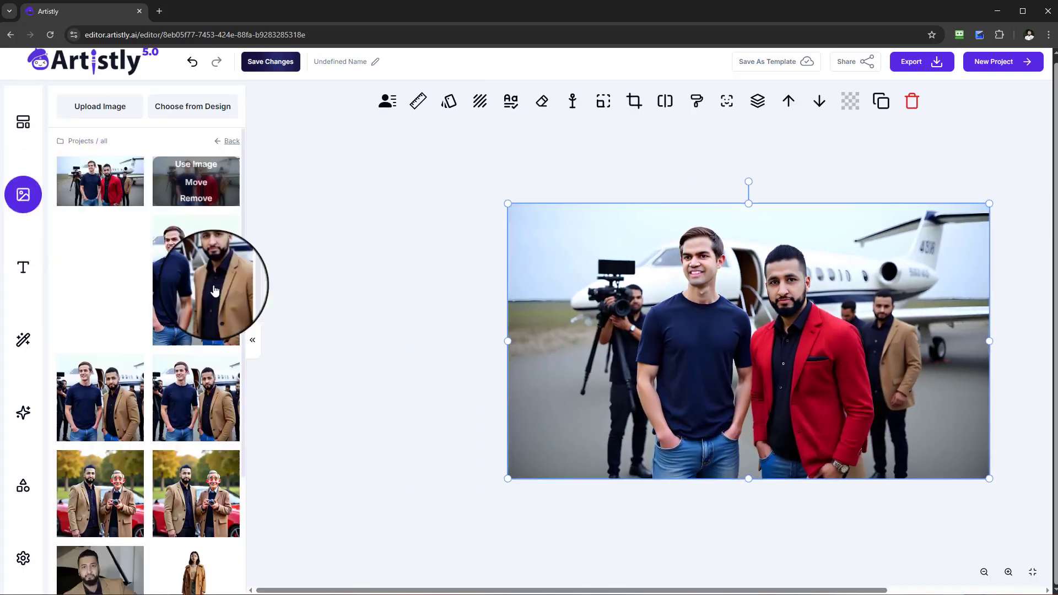
mouse_move(202, 338)
scroll(202, 338, down, 1)
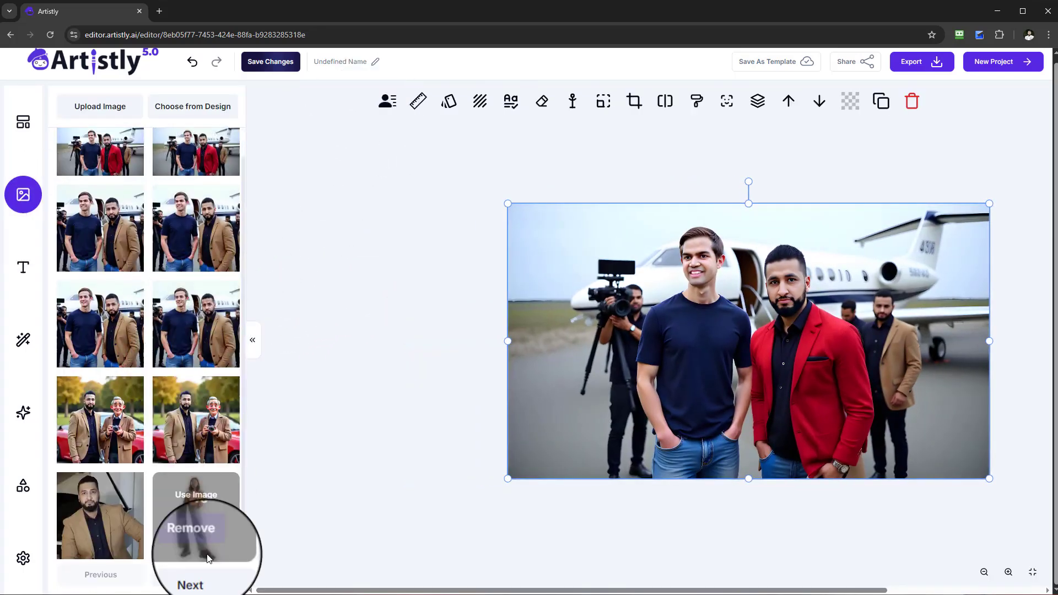
click(193, 575)
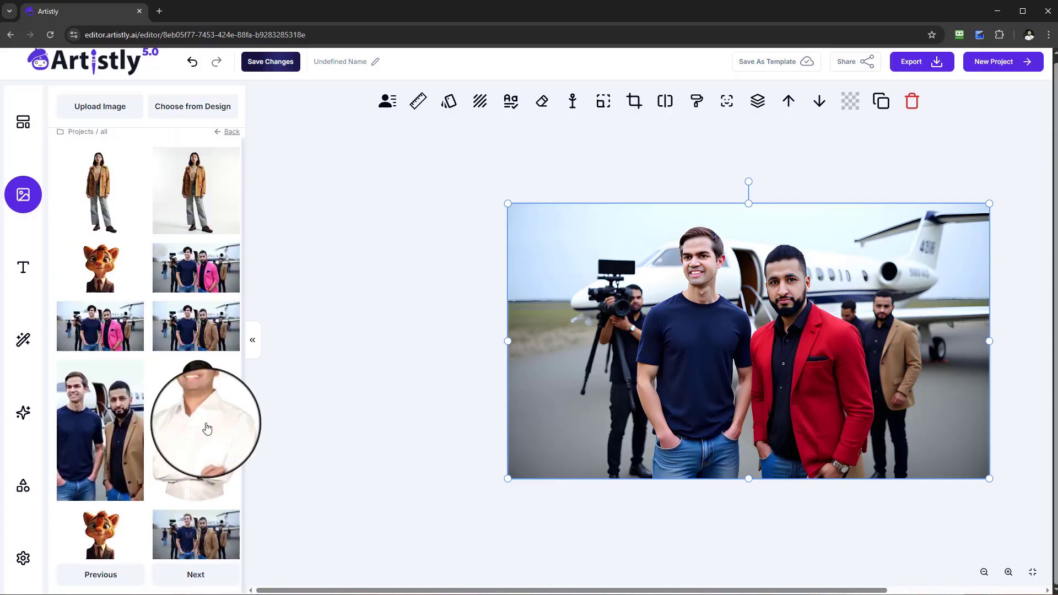
mouse_move(235, 434)
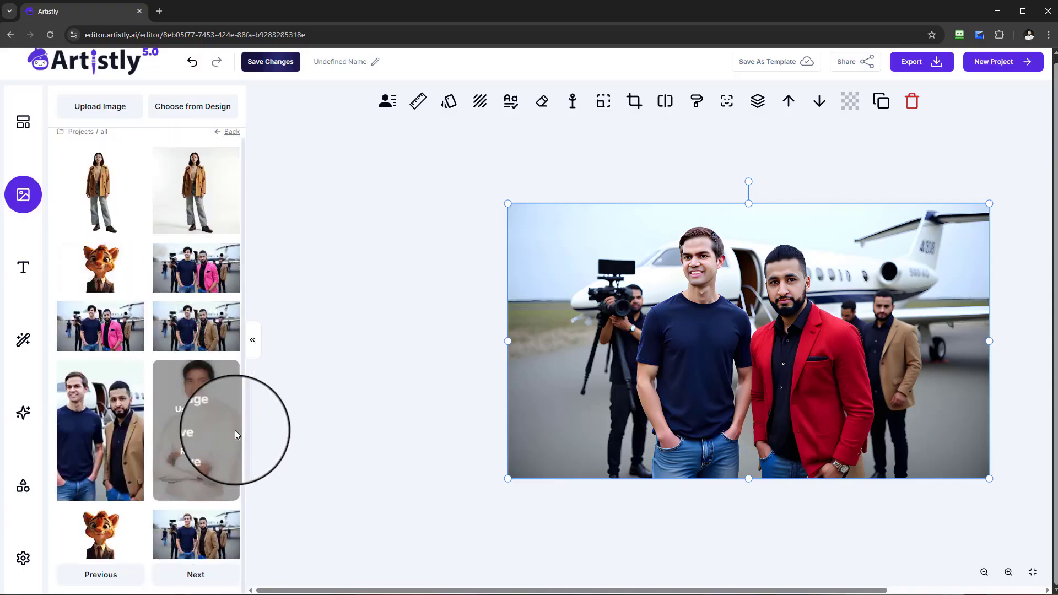
click(201, 572)
scroll(189, 390, down, 4)
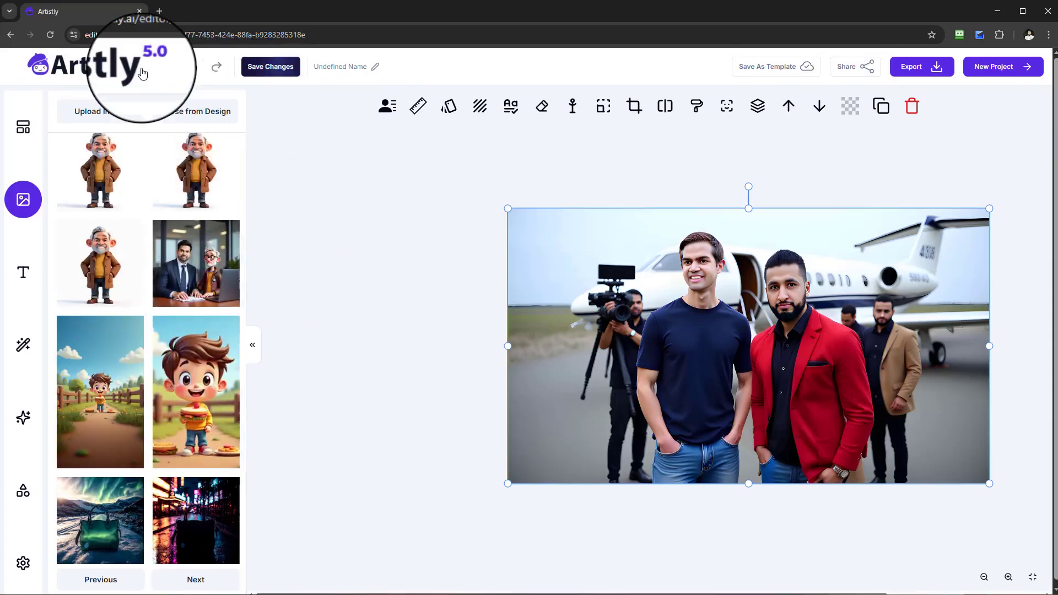
Step: Leave the editor for the main dashboard and open AI Image Designer v5 for creating a design
click(107, 69)
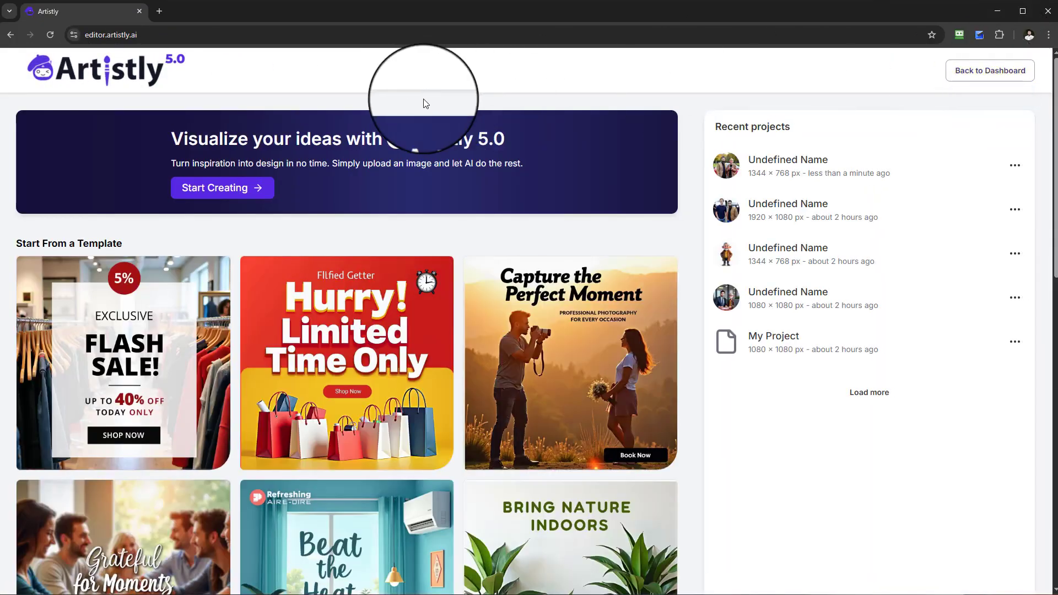
click(973, 72)
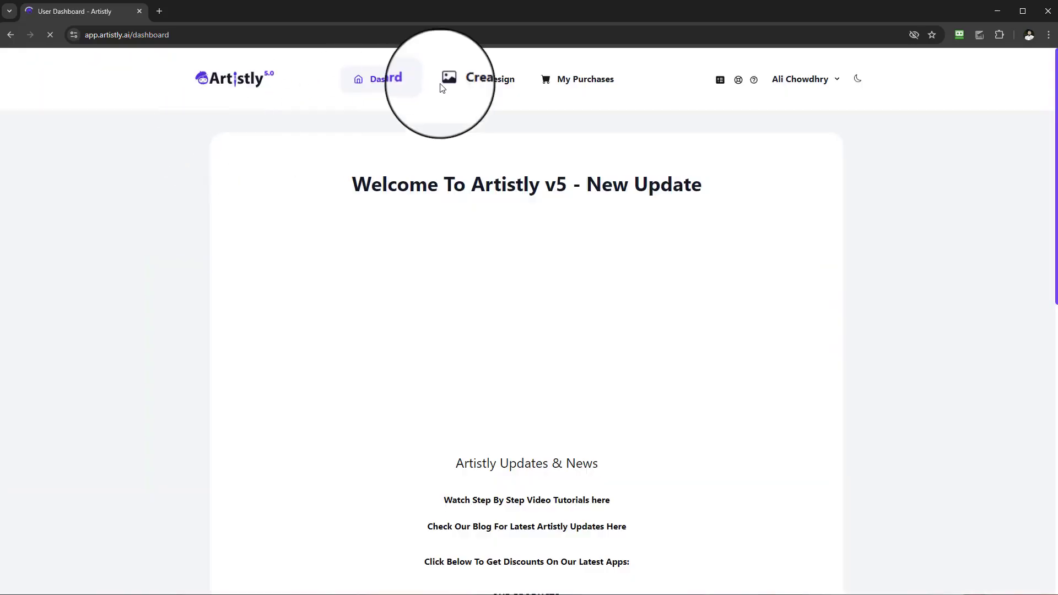
click(485, 79)
click(373, 218)
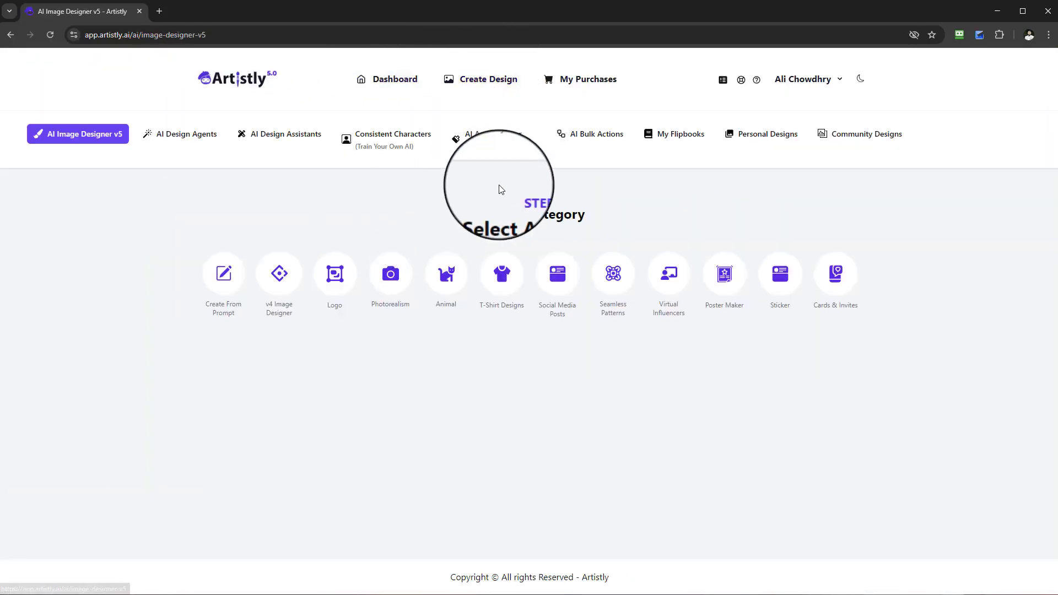
Step: Open the Multi-consistent Characters category in Consistent Characters and view its character upload section
click(407, 143)
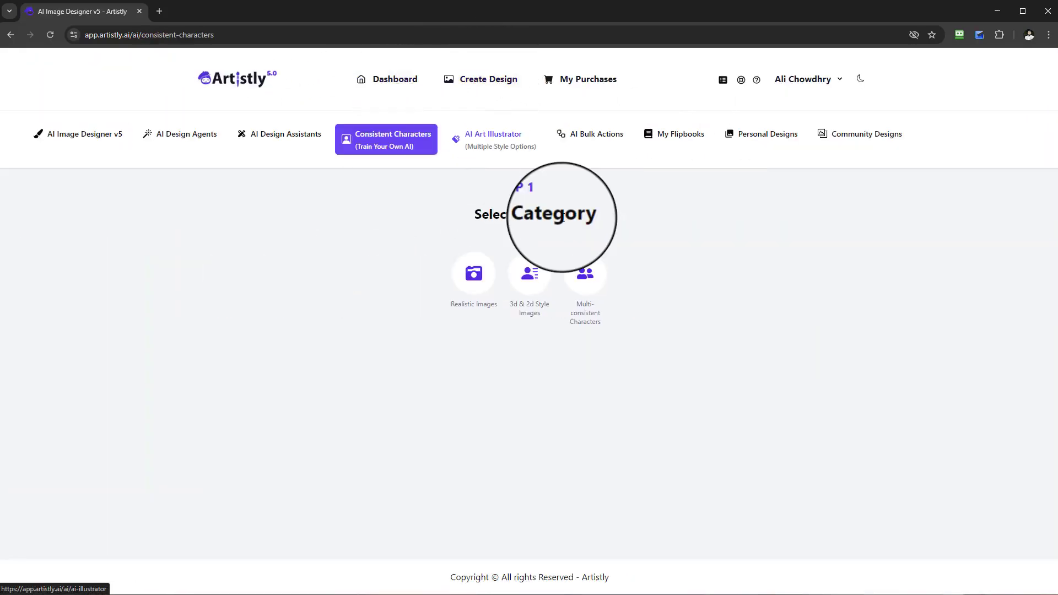
click(589, 286)
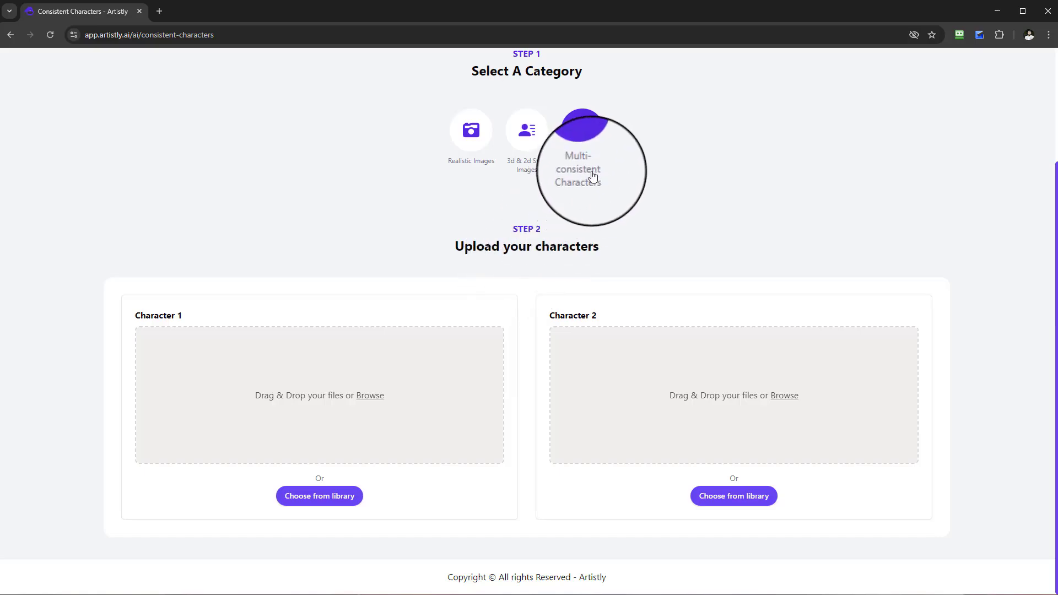
scroll(597, 204, up, 3)
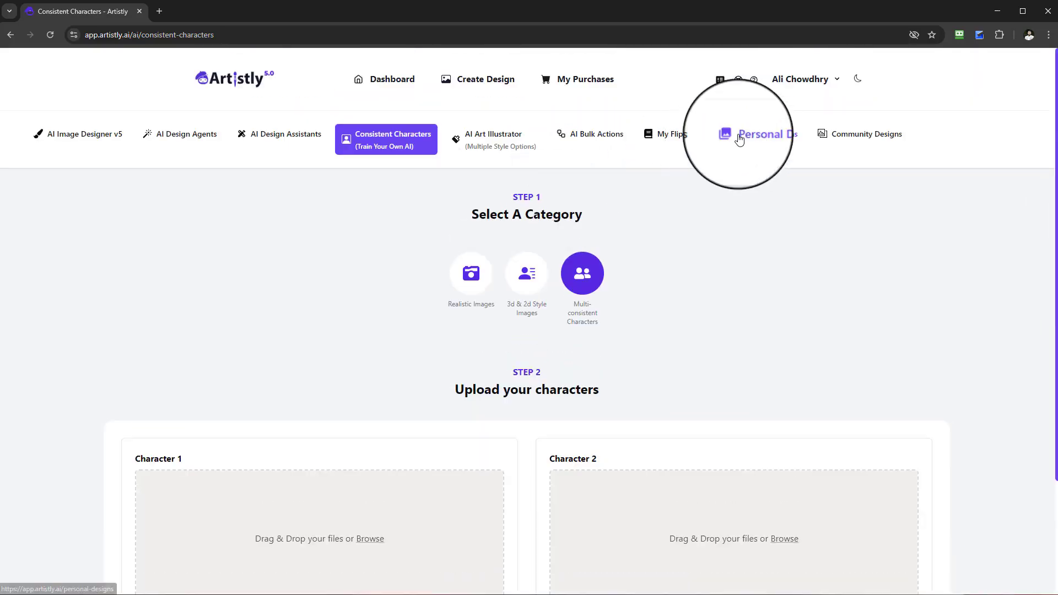
Step: Open the Personal Designs gallery and load more designs to locate the office image of the businessman and cartoon old man
click(739, 140)
scroll(738, 215, down, 1)
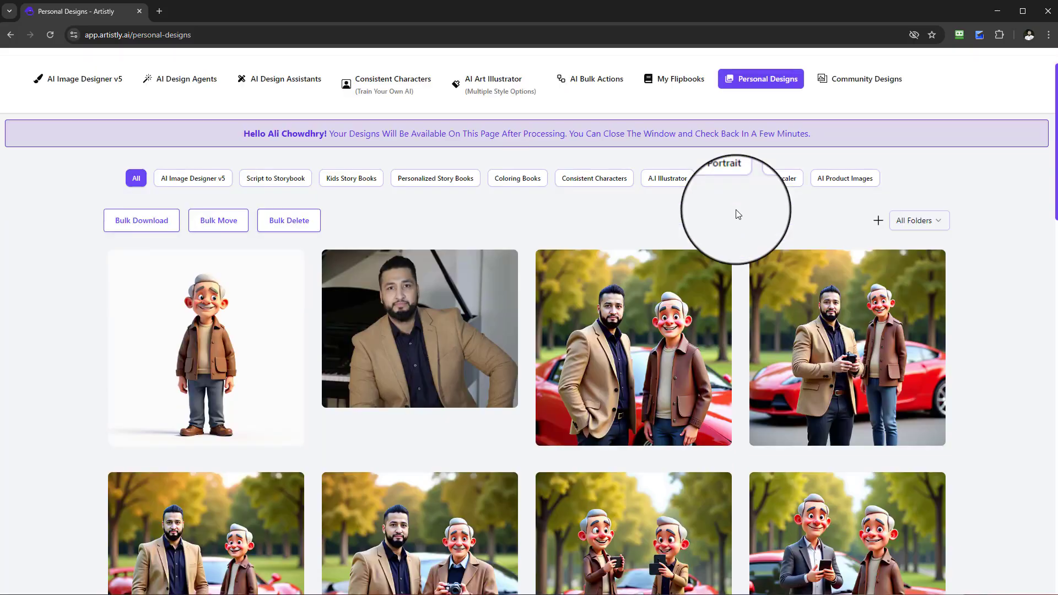
scroll(739, 215, down, 8)
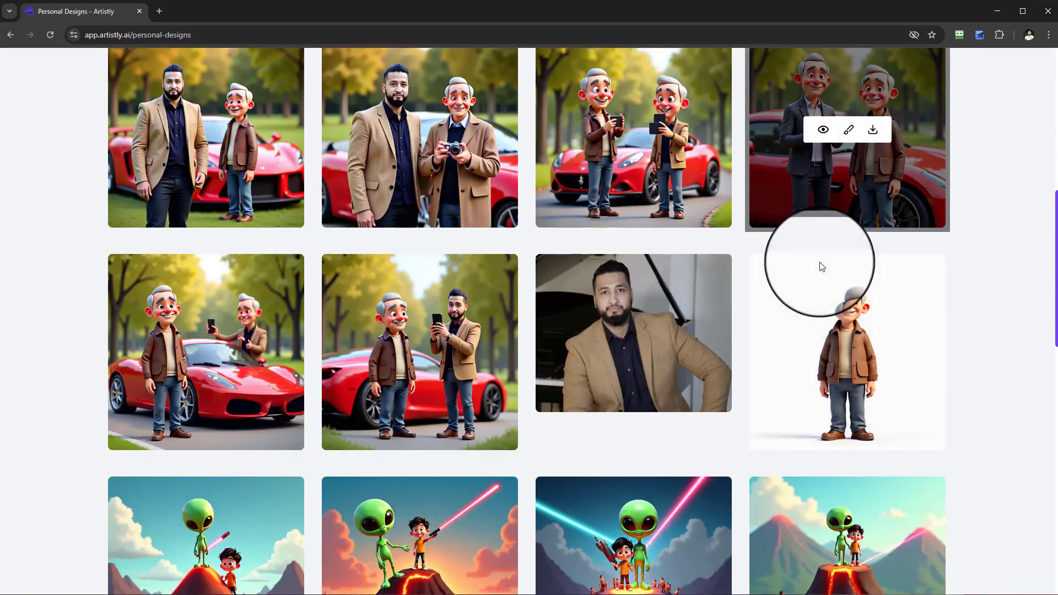
scroll(822, 267, down, 9)
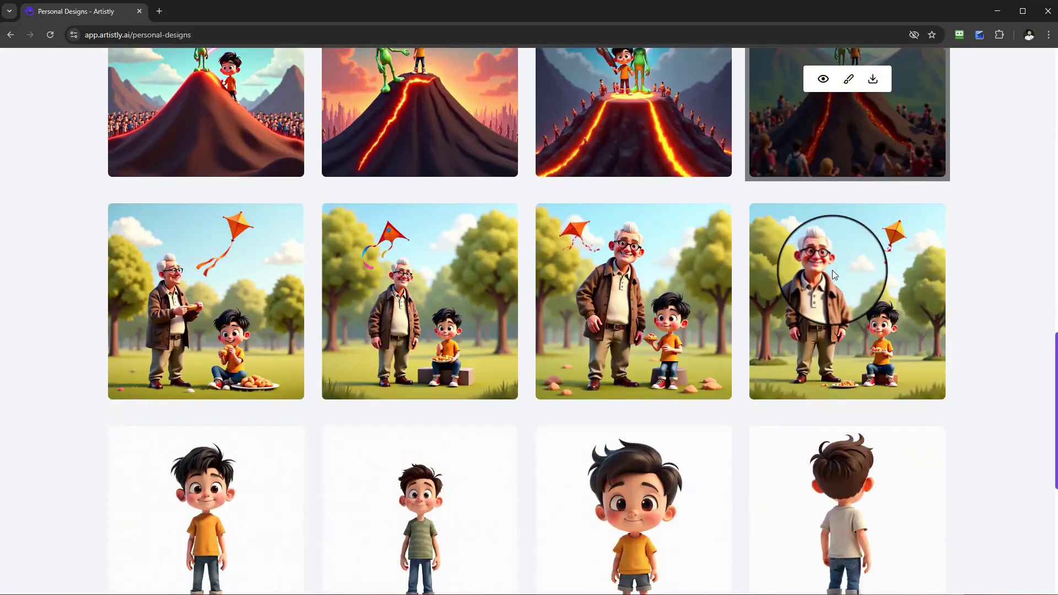
scroll(617, 288, down, 3)
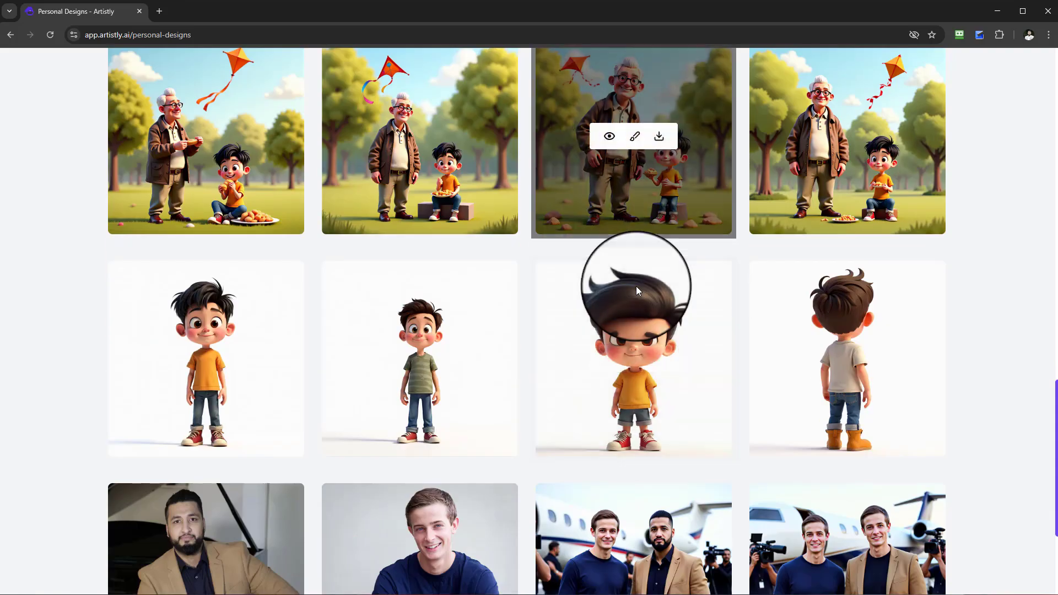
scroll(637, 289, down, 4)
click(538, 525)
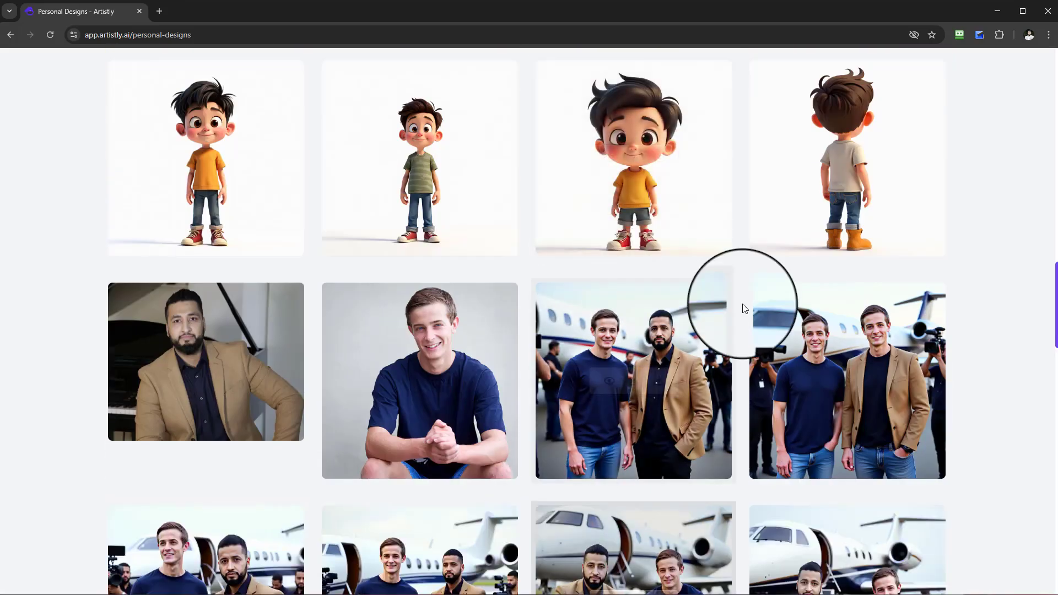
scroll(745, 309, down, 3)
scroll(839, 314, down, 1)
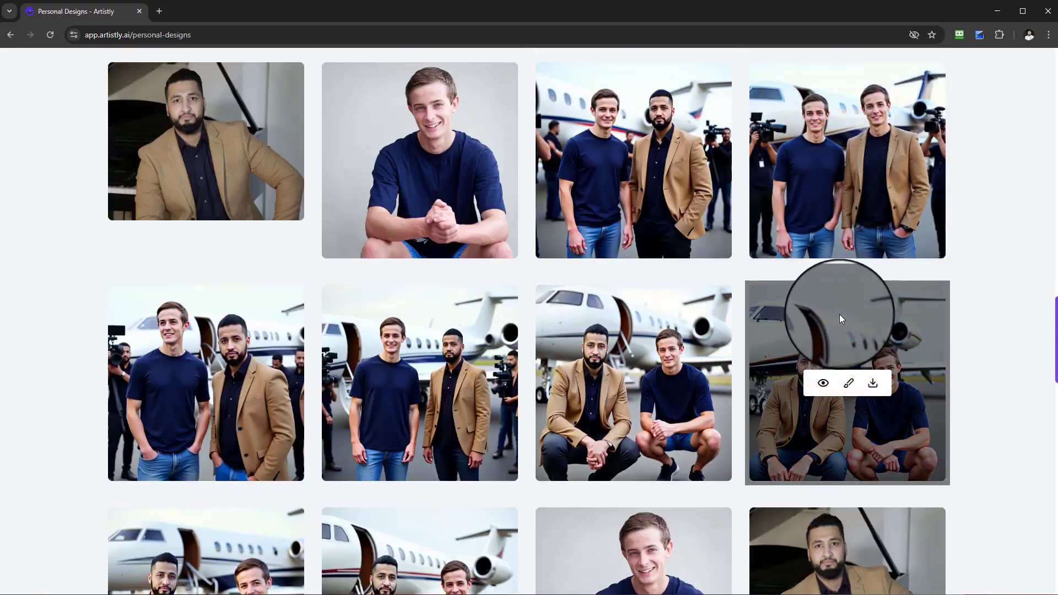
scroll(839, 314, down, 14)
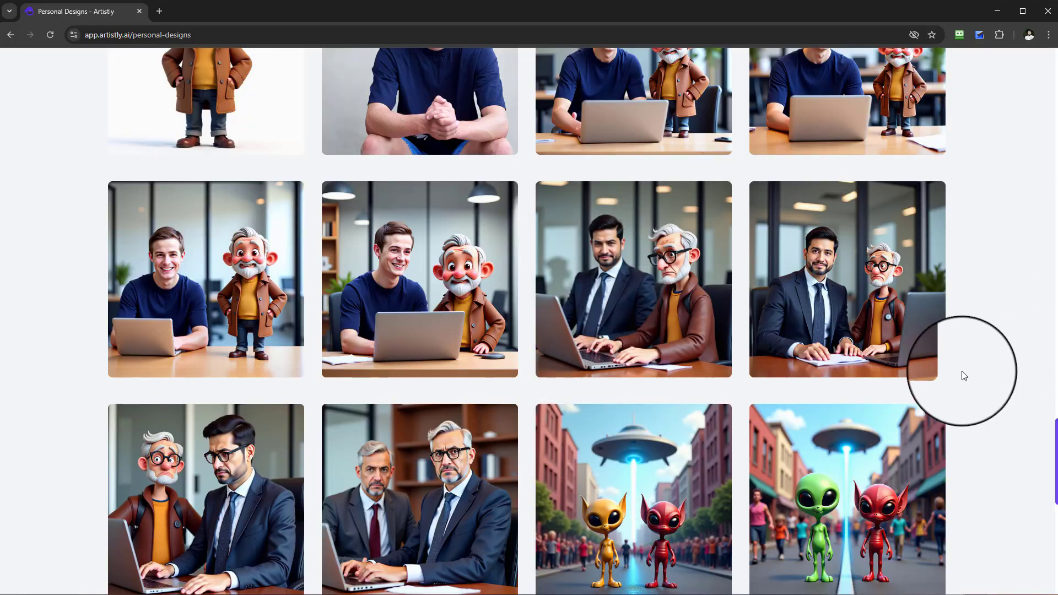
Step: View the details and design prompt of the image with the businessman and old man at a laptop, and close them
mouse_move(664, 296)
click(608, 284)
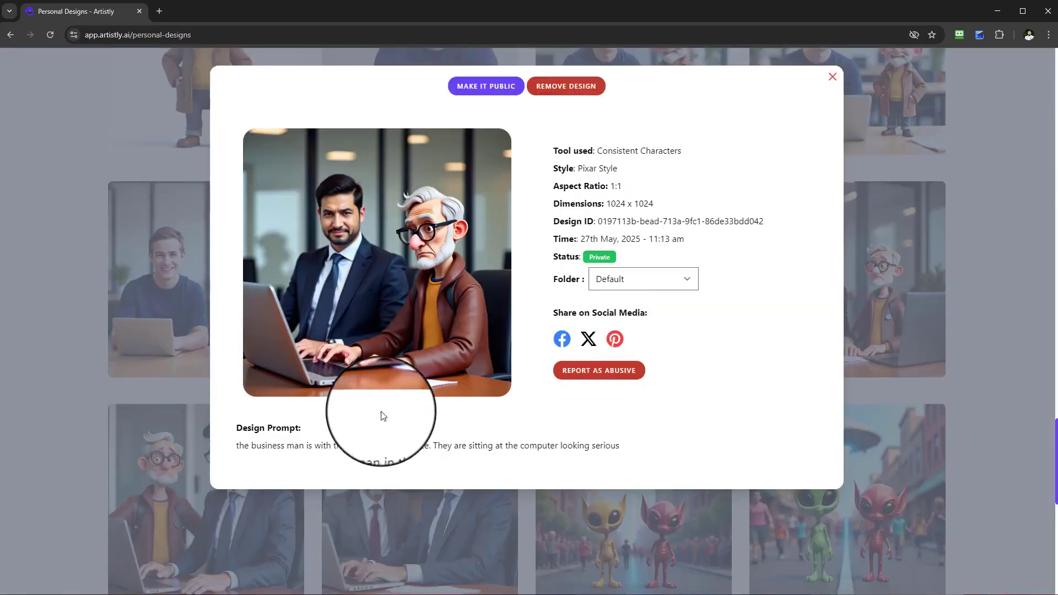
click(831, 77)
Step: Open the businessman and old man laptop image in the editor and detect its faces with Face Swapper
mouse_move(617, 305)
click(637, 280)
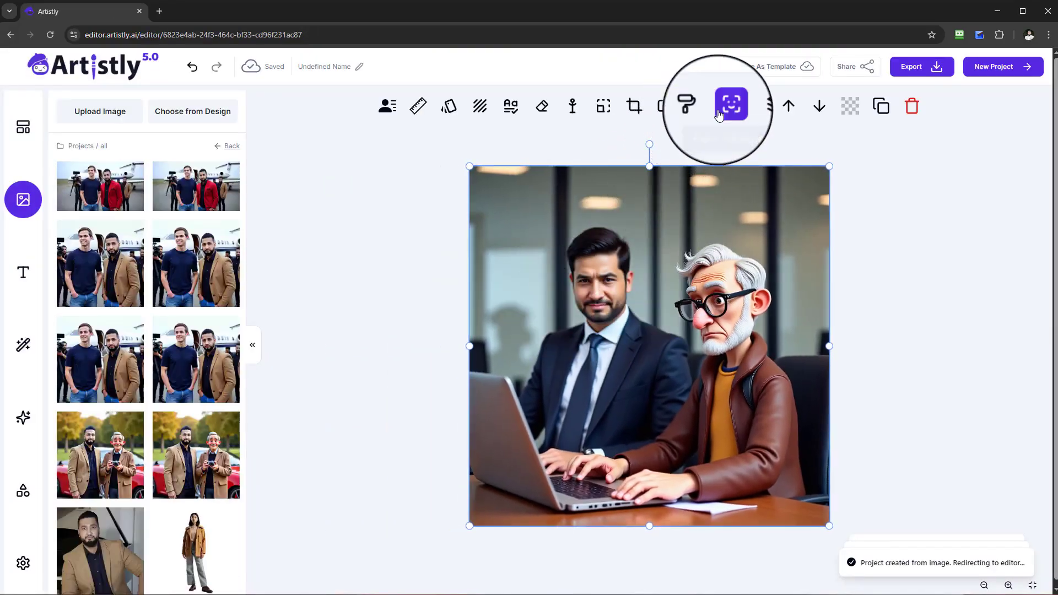
click(720, 113)
click(604, 161)
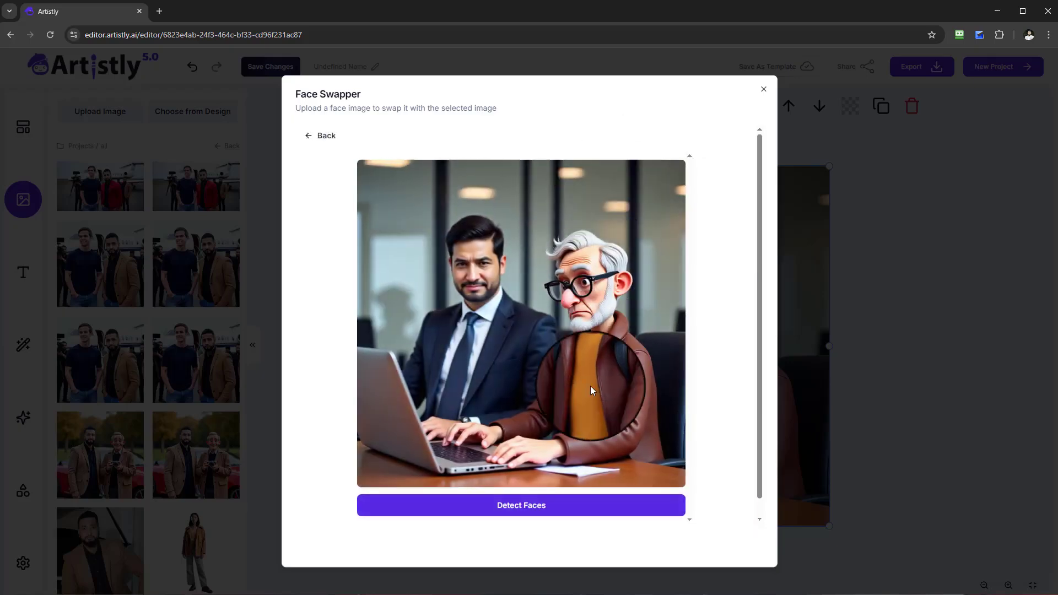
click(544, 515)
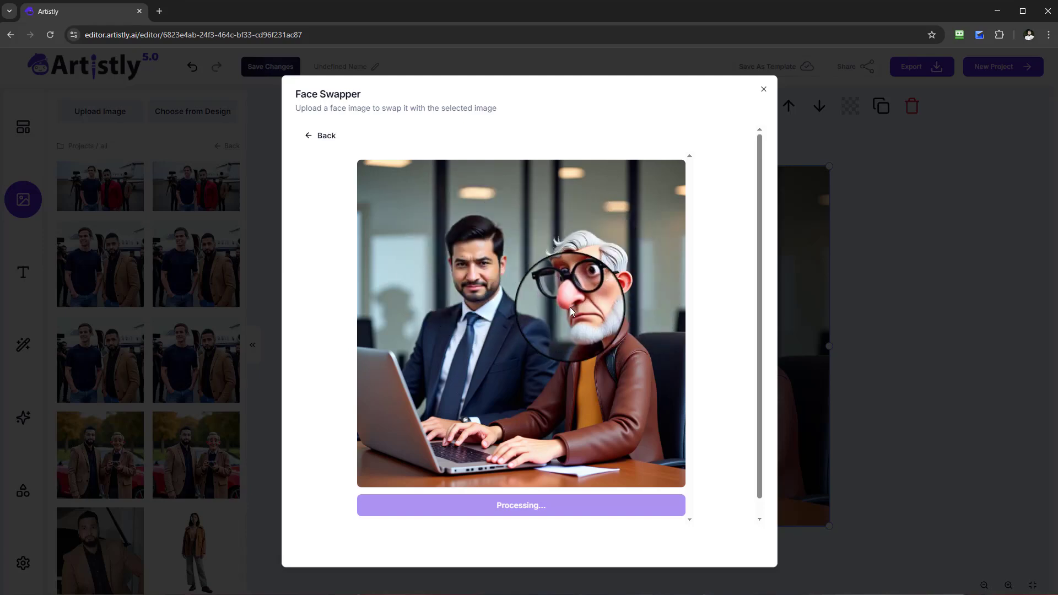
Step: Swap face 1, the businessman's, with the portrait of the bearded man in the tan blazer and insert the result in the editor
click(660, 177)
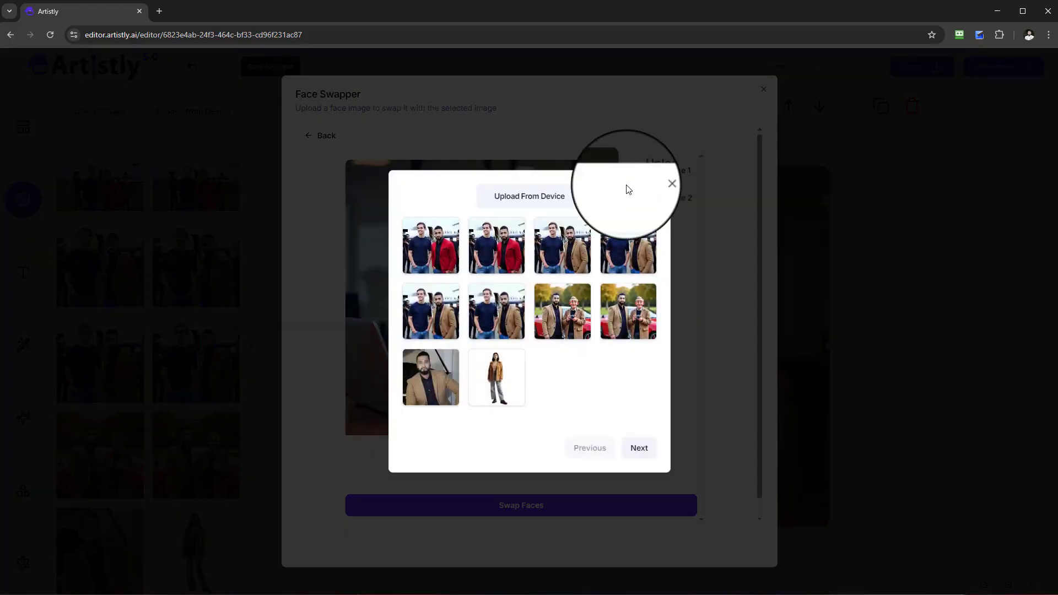
click(431, 377)
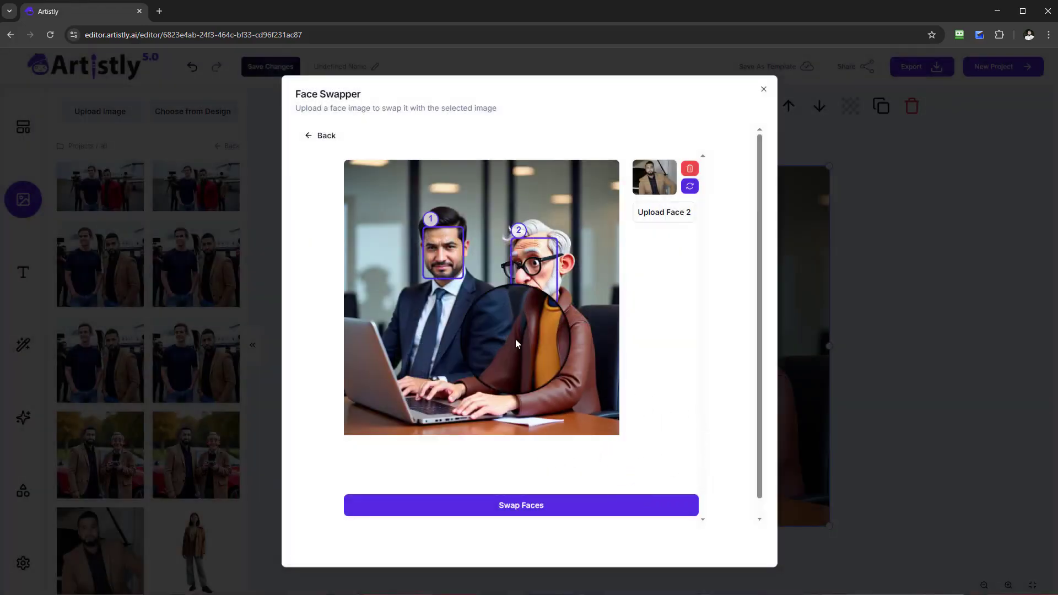
click(591, 507)
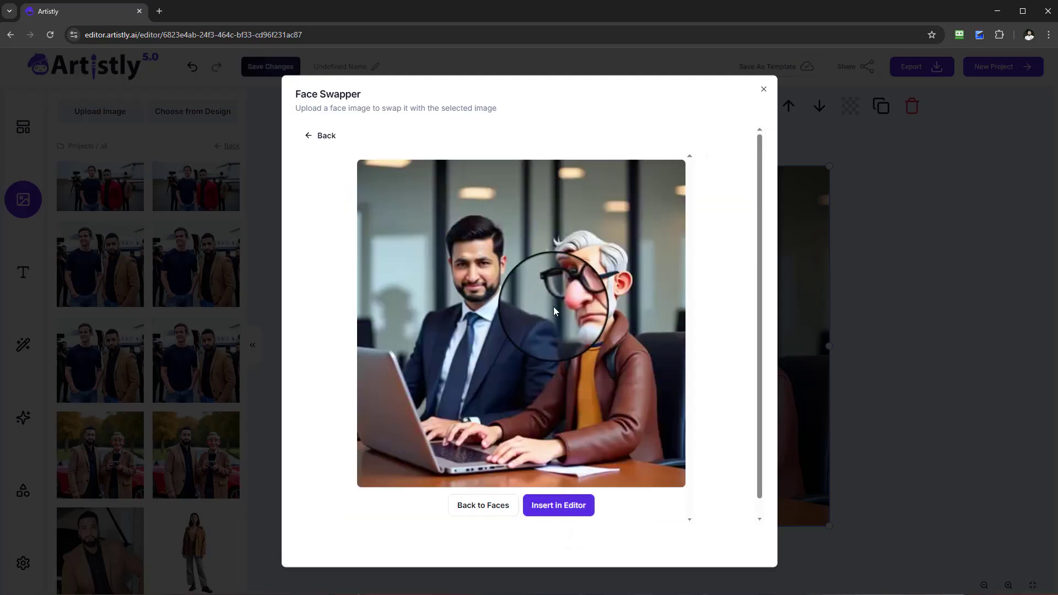
click(551, 507)
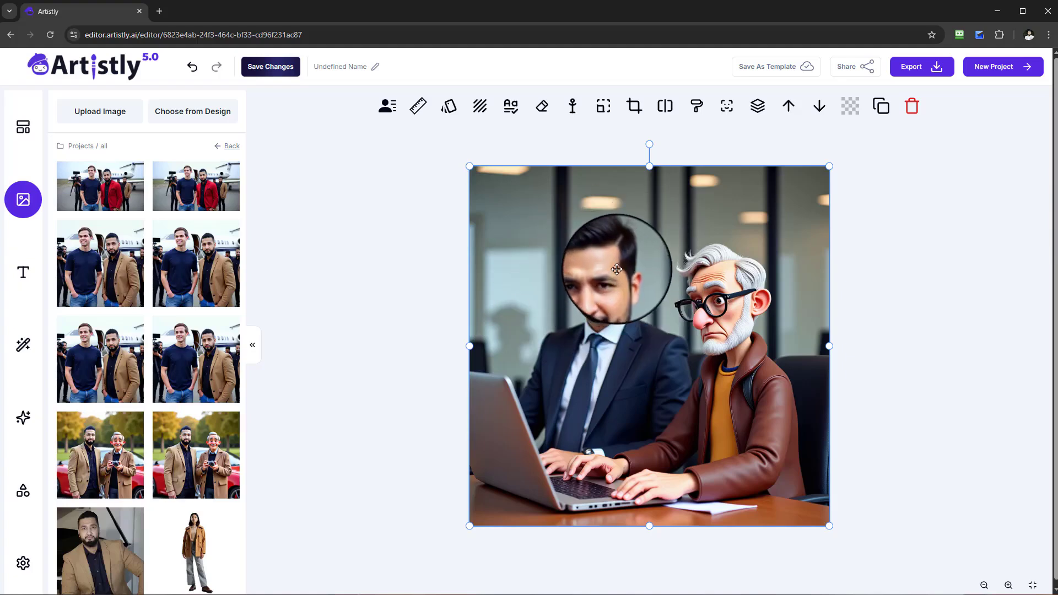
Step: Upscale the face-swapped office image with the Improve Human Photos option and add the result to the canvas
click(418, 106)
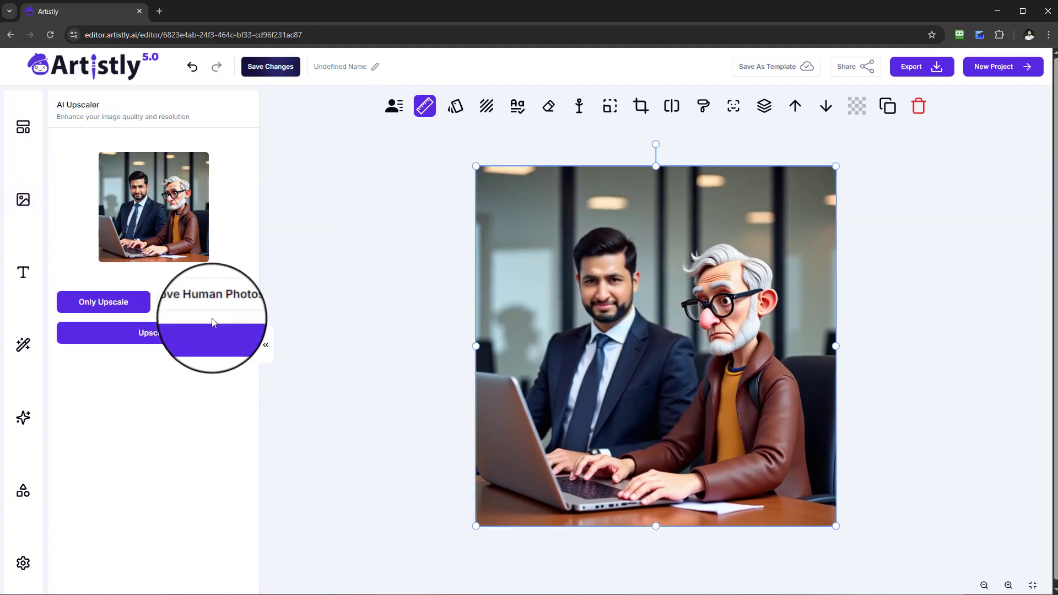
click(213, 331)
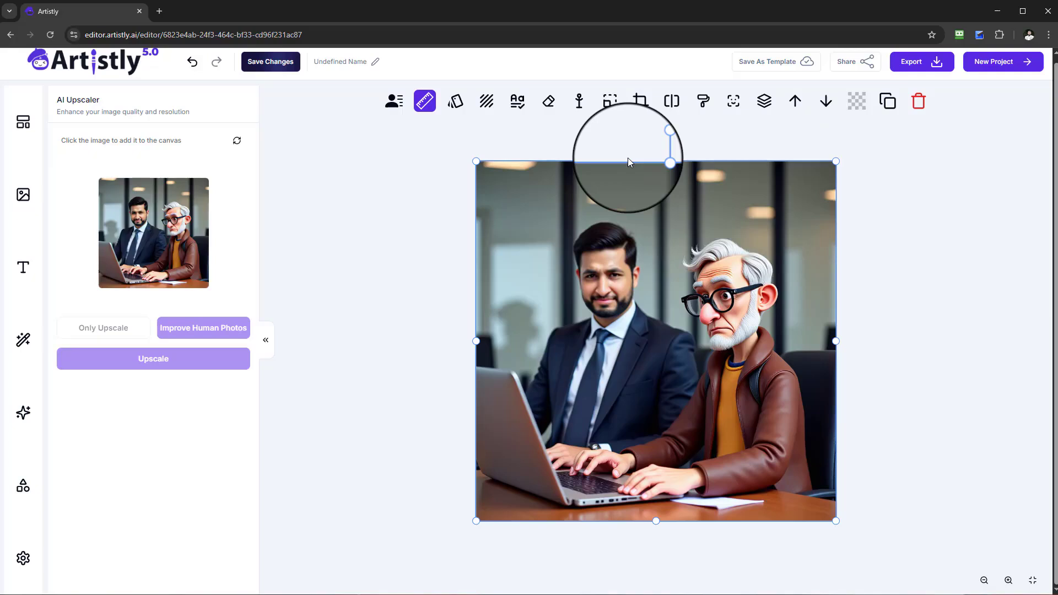
click(204, 224)
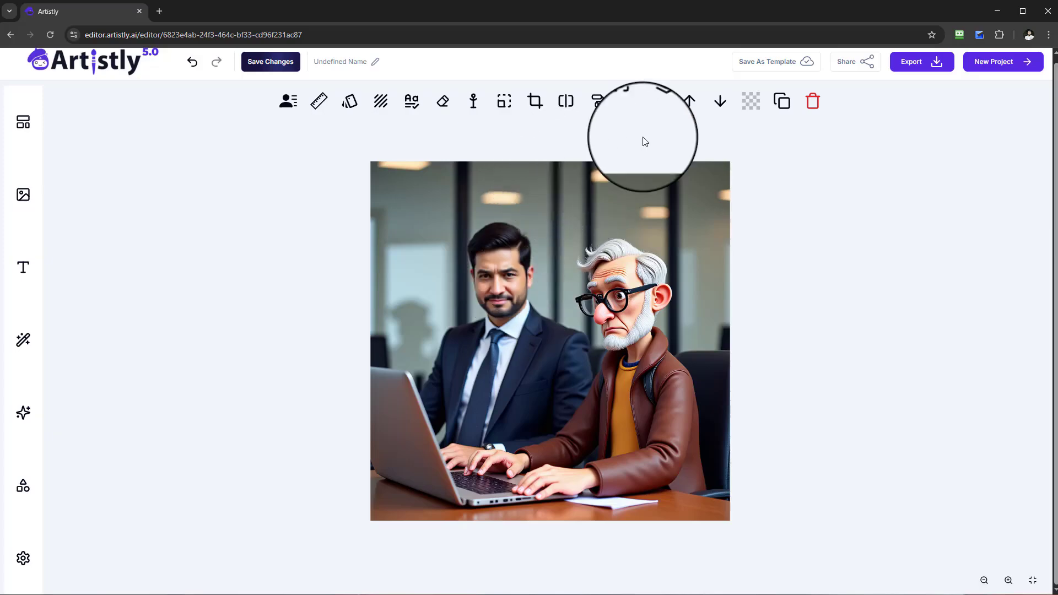
Step: Leave the editor for the main dashboard and open the Personal Designs gallery from the design tools
click(96, 68)
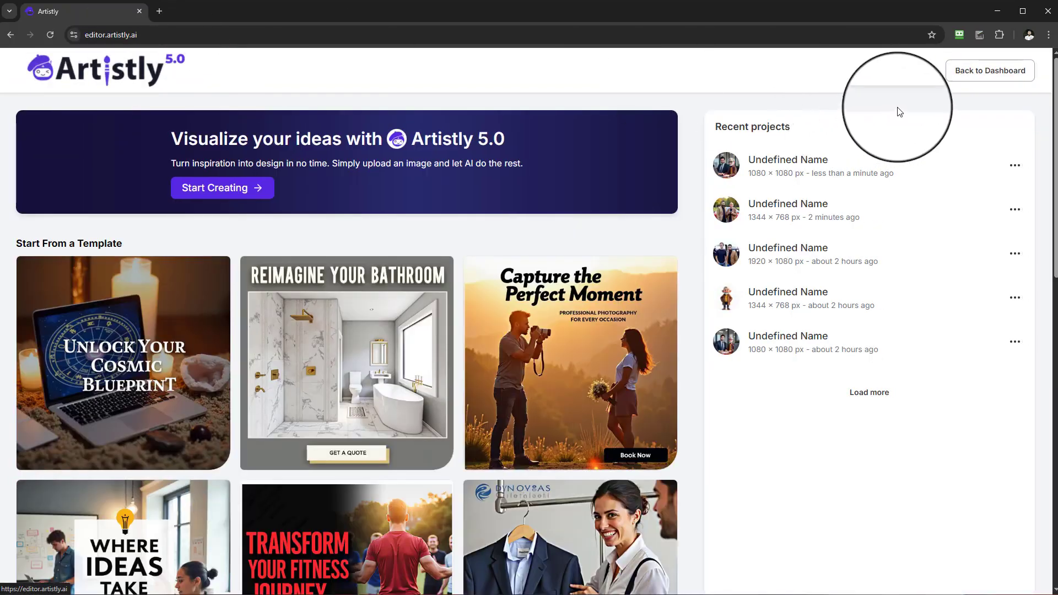
click(972, 73)
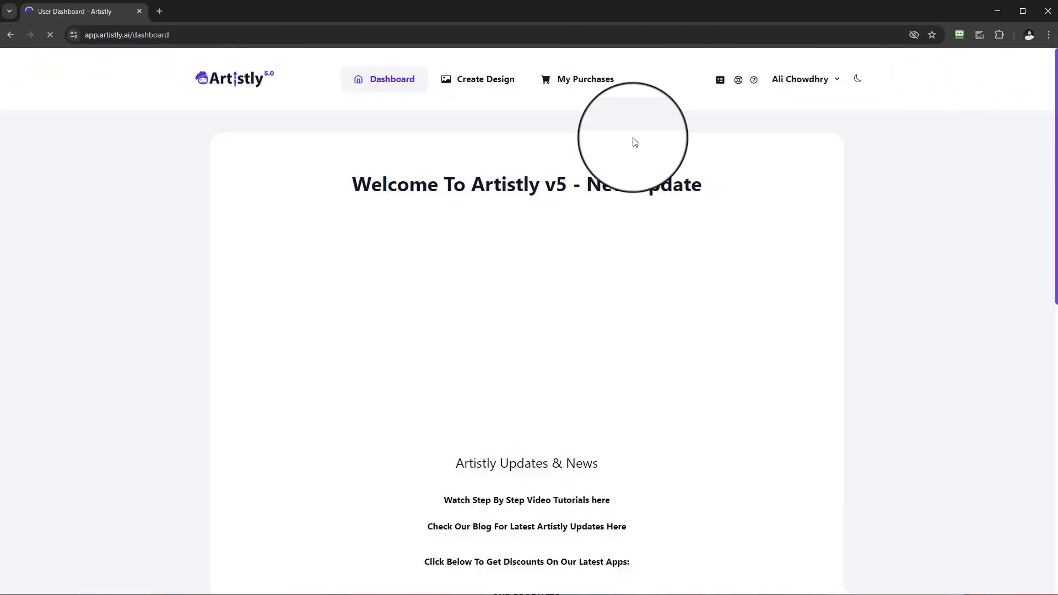
click(485, 88)
click(358, 301)
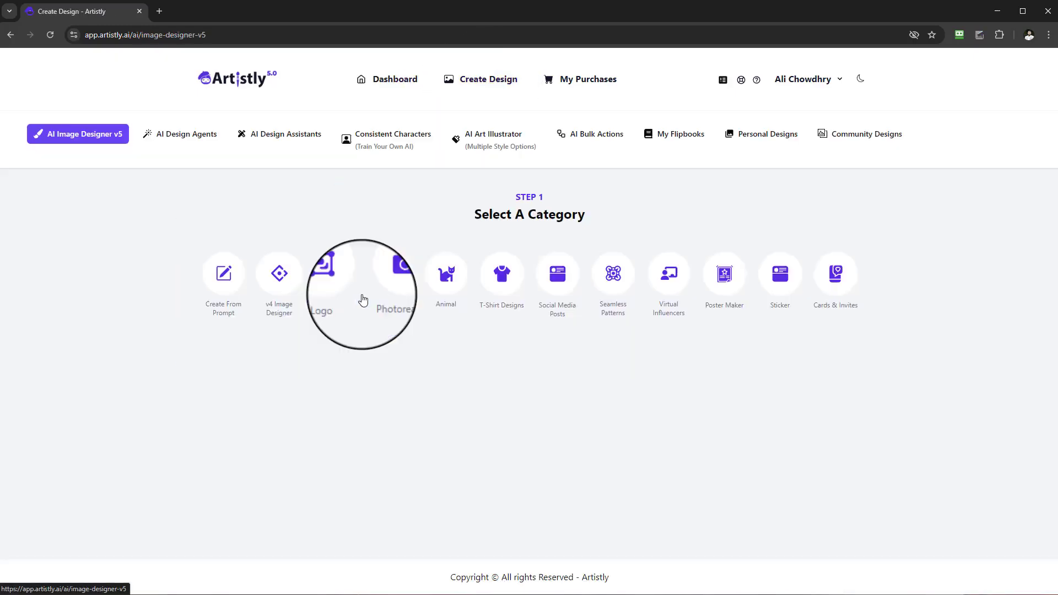
click(747, 135)
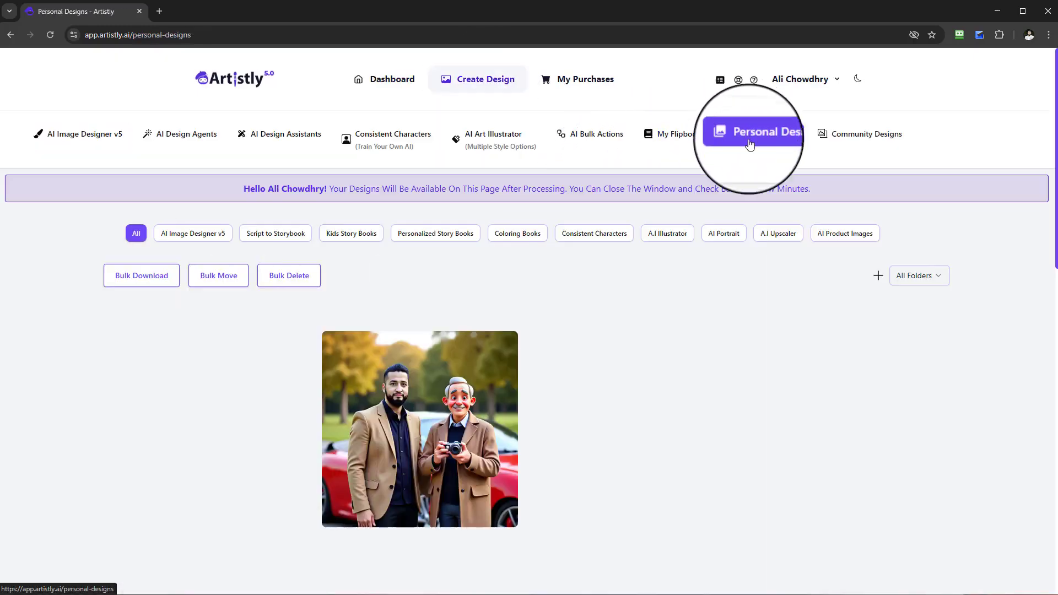
Step: Look through the multi-character images in Personal Designs, loading more designs to reach the older ones
scroll(860, 358, down, 2)
scroll(901, 329, down, 10)
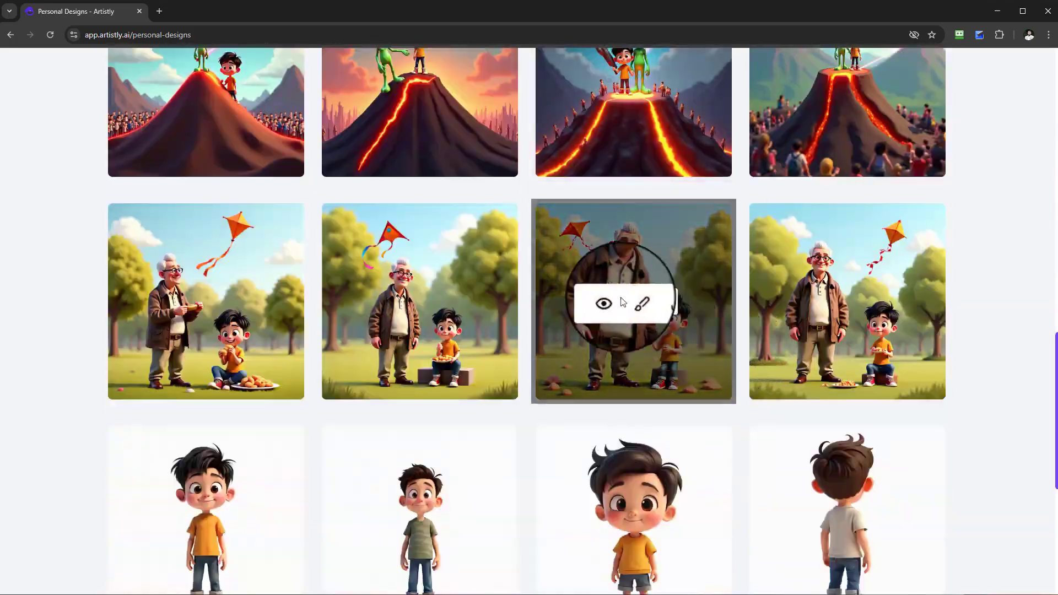
scroll(834, 376, down, 6)
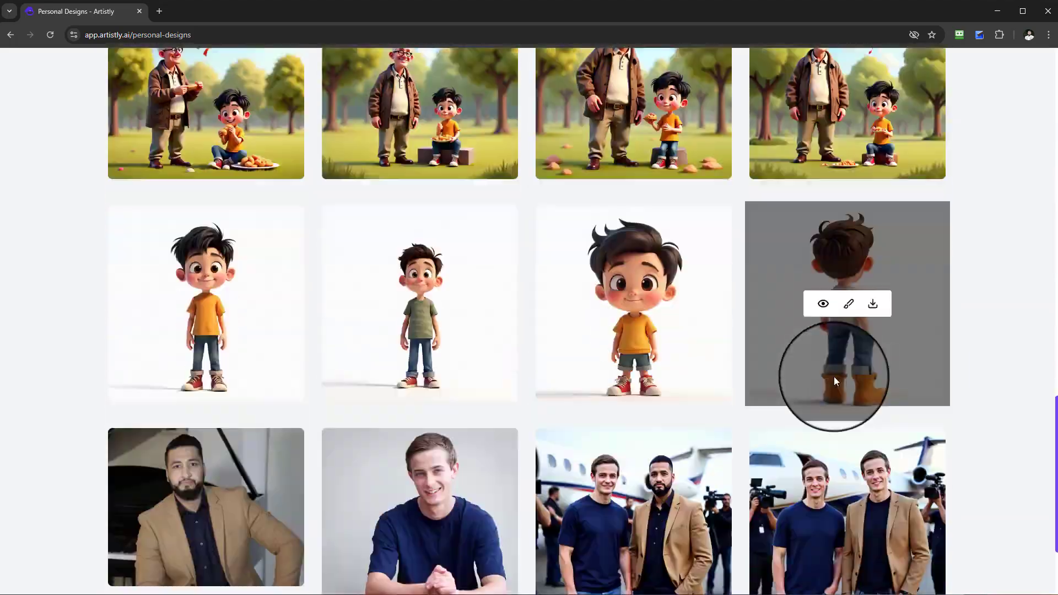
click(529, 525)
scroll(767, 476, down, 14)
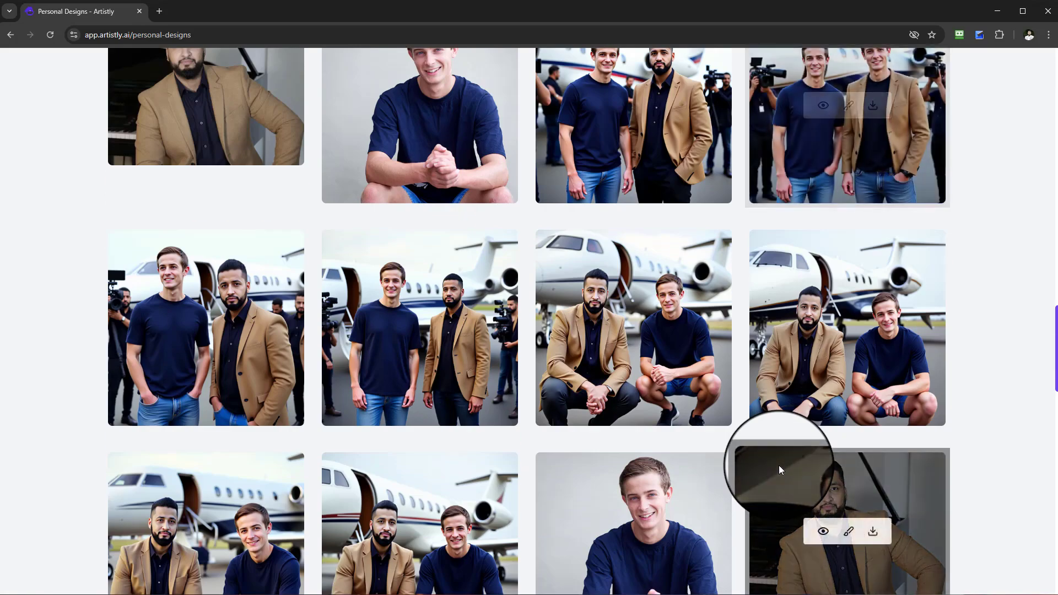
scroll(461, 270, up, 5)
scroll(604, 330, down, 8)
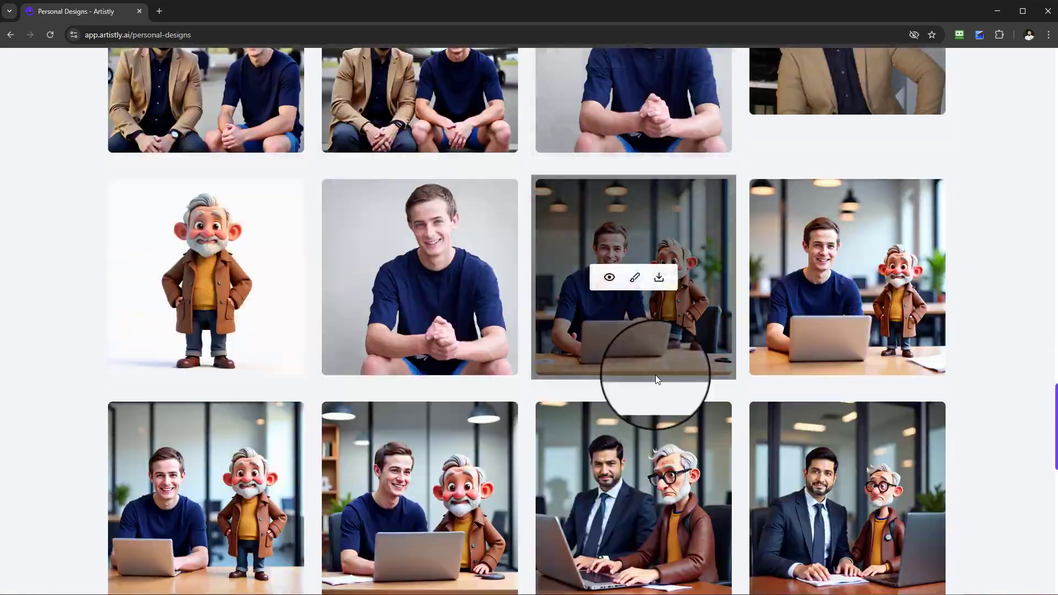
scroll(689, 331, down, 2)
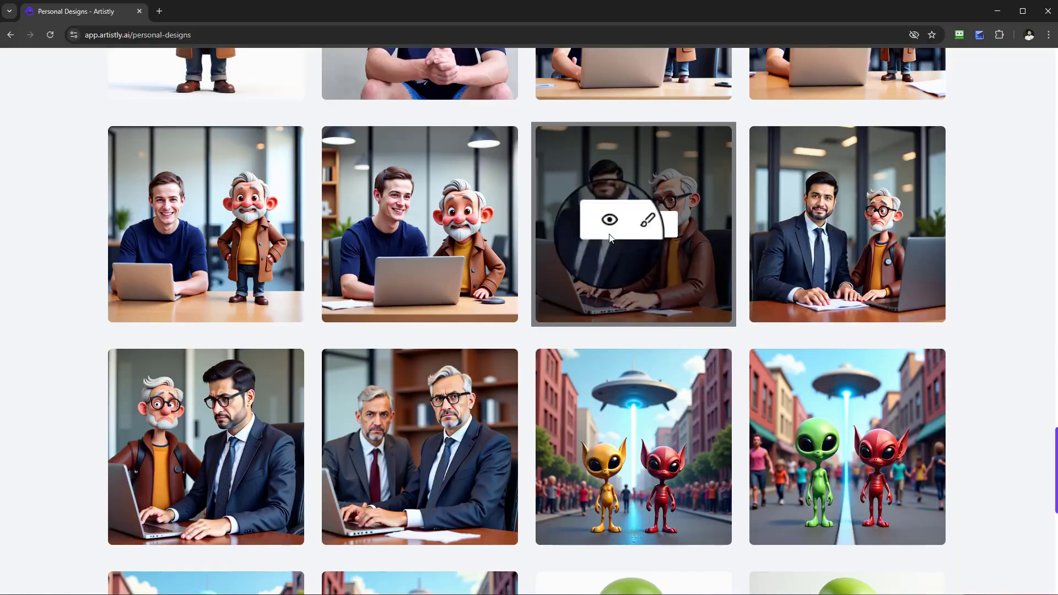
scroll(594, 258, down, 7)
scroll(580, 368, down, 2)
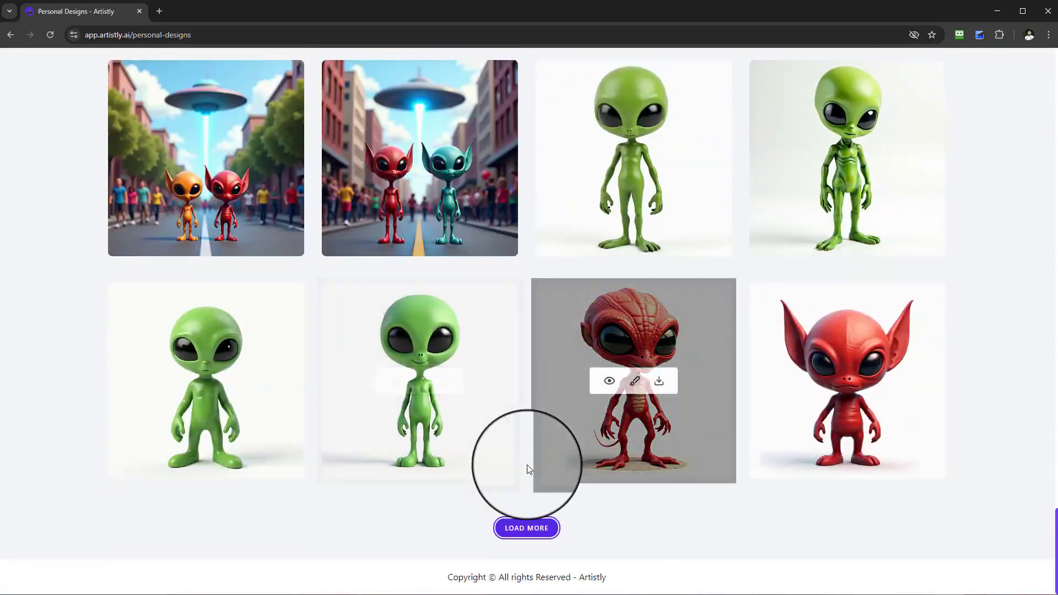
click(527, 529)
scroll(607, 416, down, 7)
scroll(792, 314, down, 5)
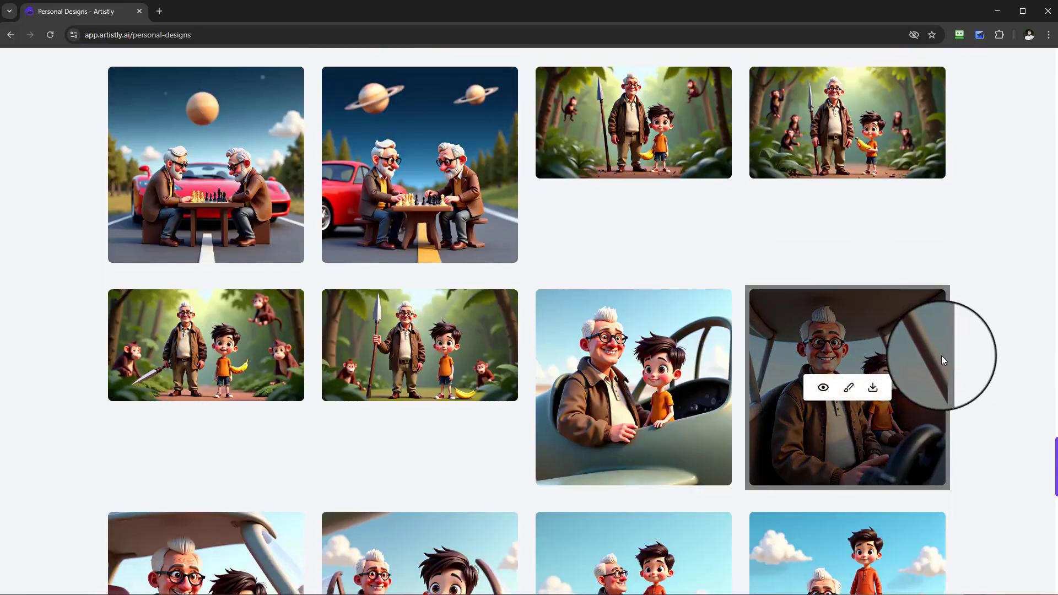
scroll(998, 380, up, 2)
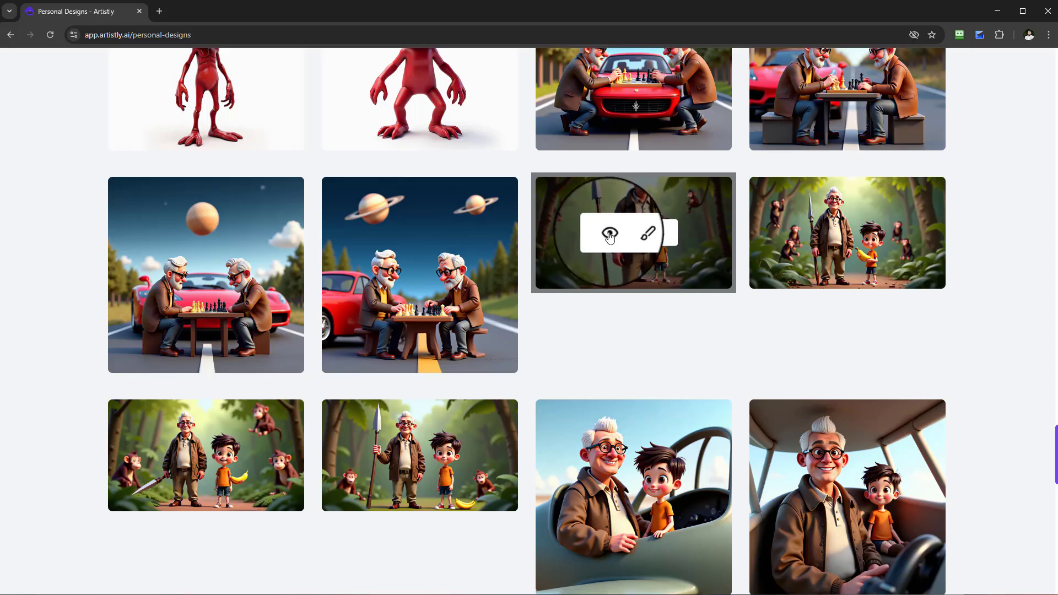
Step: Examine the design prompt of the jungle image with the man holding a spear and the boy with a banana, and close its details
click(609, 234)
drag(247, 444, 629, 436)
click(730, 429)
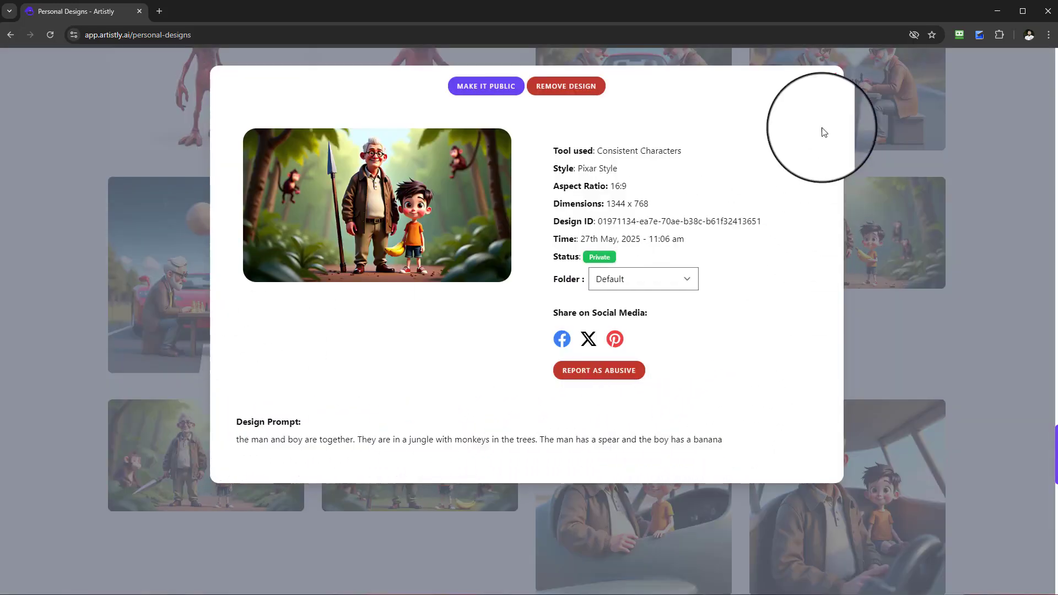
click(833, 77)
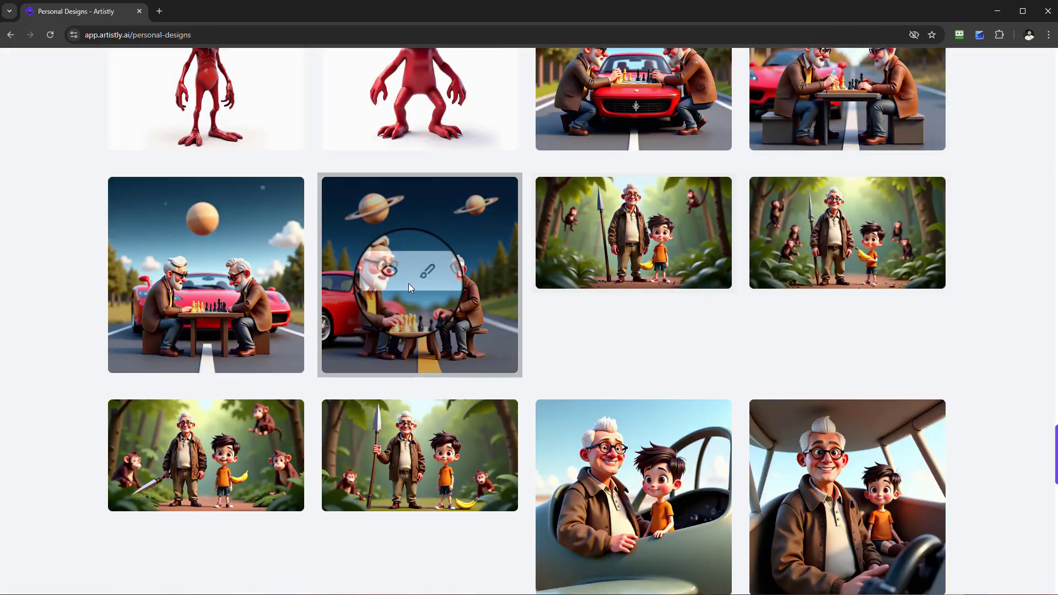
Step: Look through the Personal Designs gallery down to the oldest loaded images and back to the newest, and open the Consistent Characters categories
scroll(534, 398, down, 3)
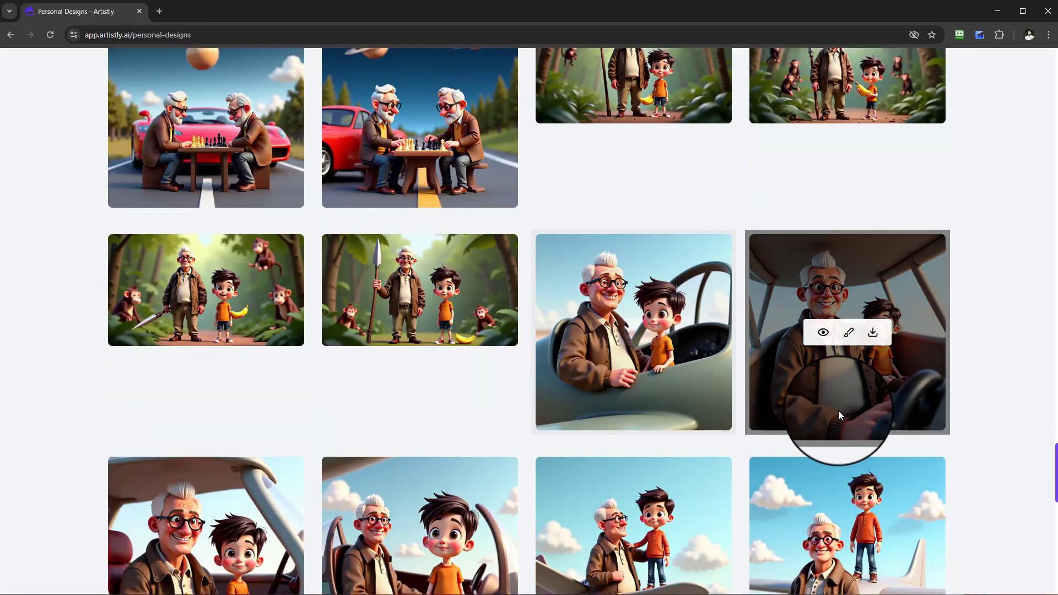
scroll(948, 358, down, 2)
scroll(896, 326, down, 12)
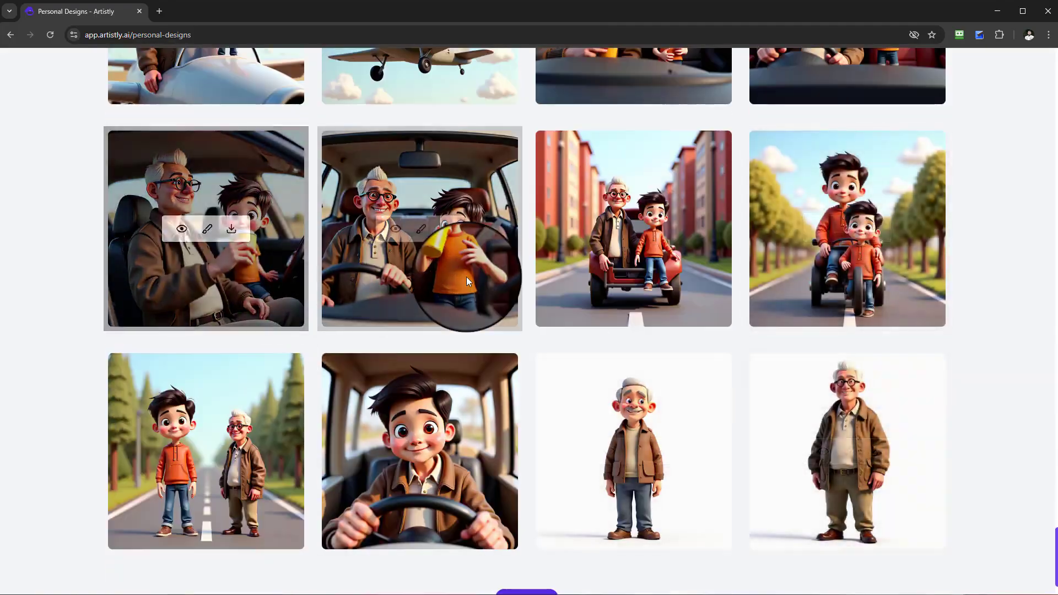
scroll(473, 303, up, 10)
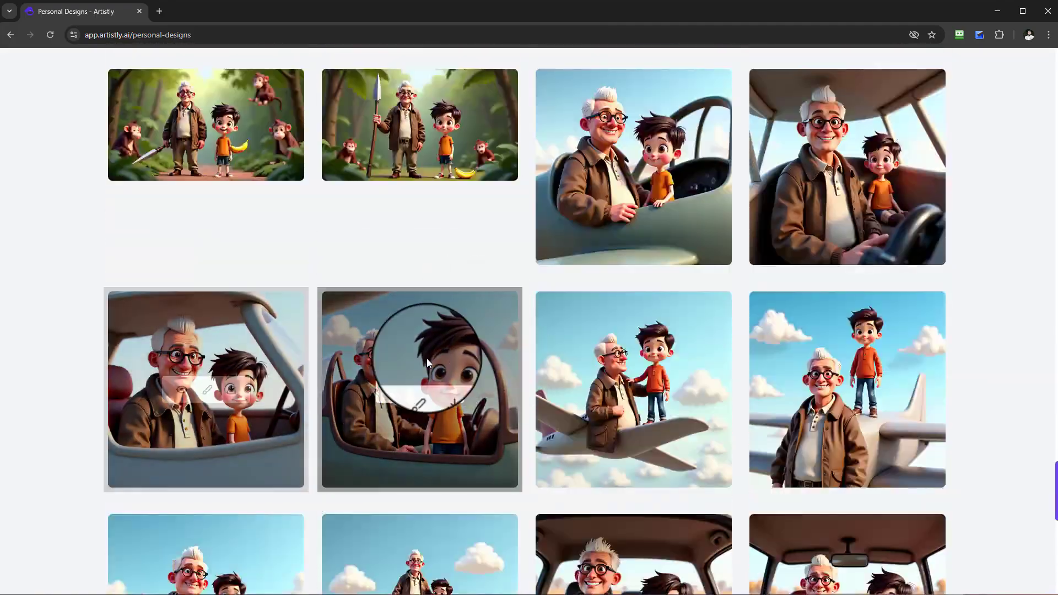
scroll(465, 359, up, 5)
scroll(233, 379, up, 15)
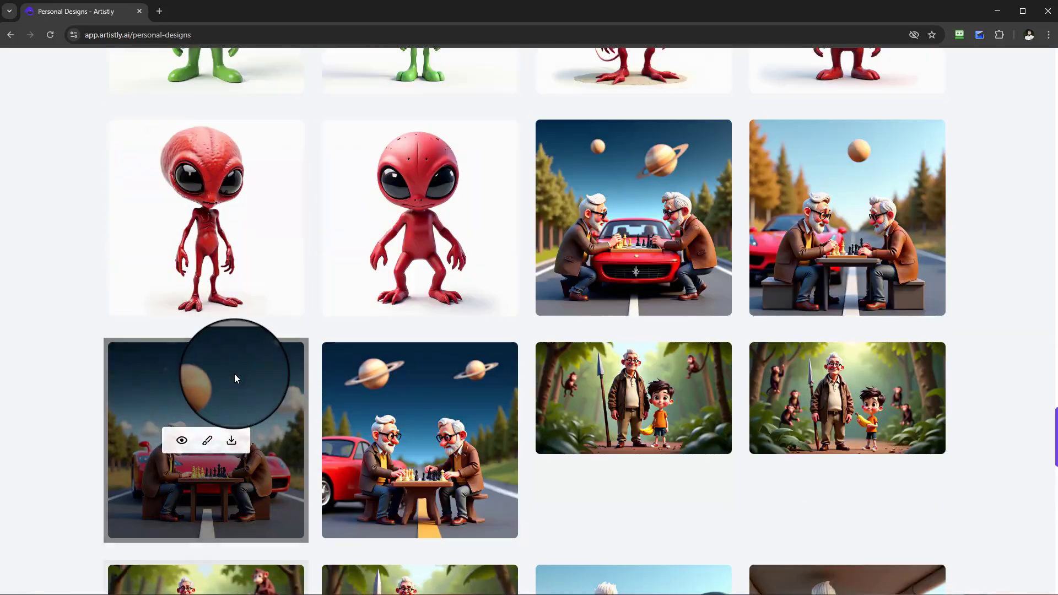
scroll(558, 417, up, 15)
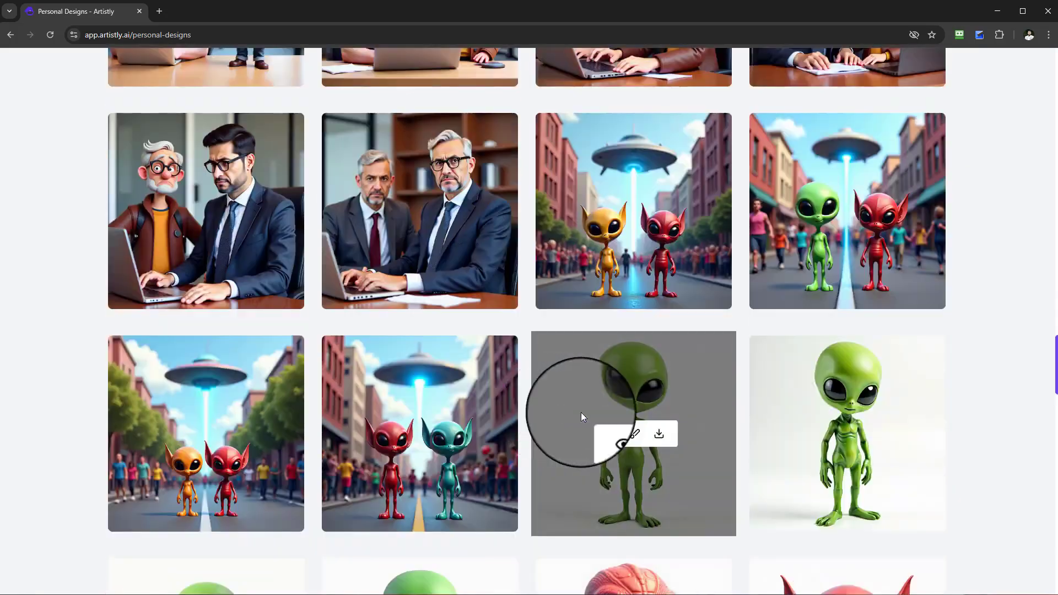
scroll(640, 393, up, 20)
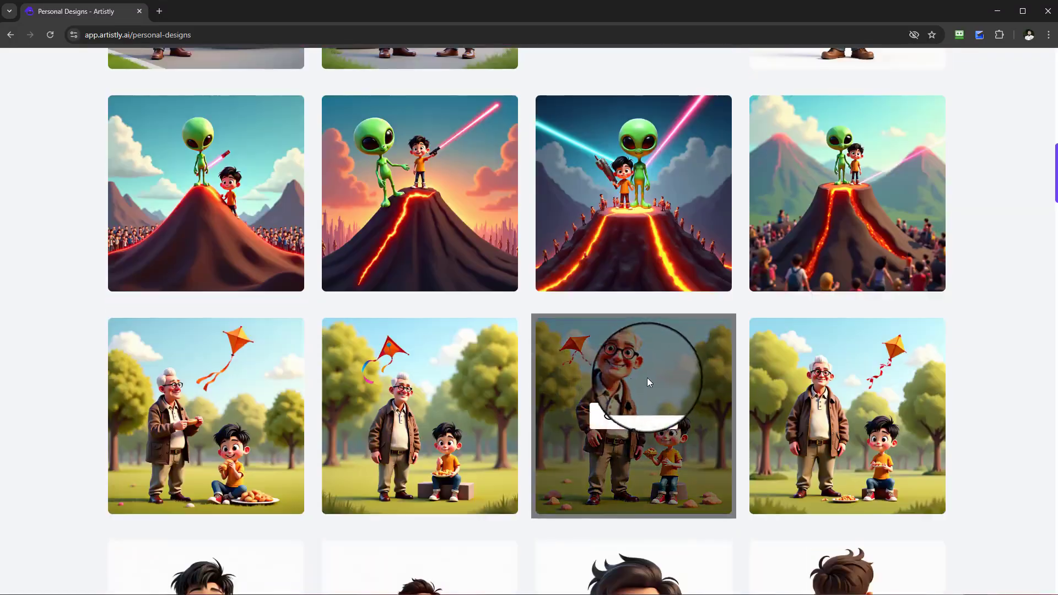
scroll(652, 379, up, 9)
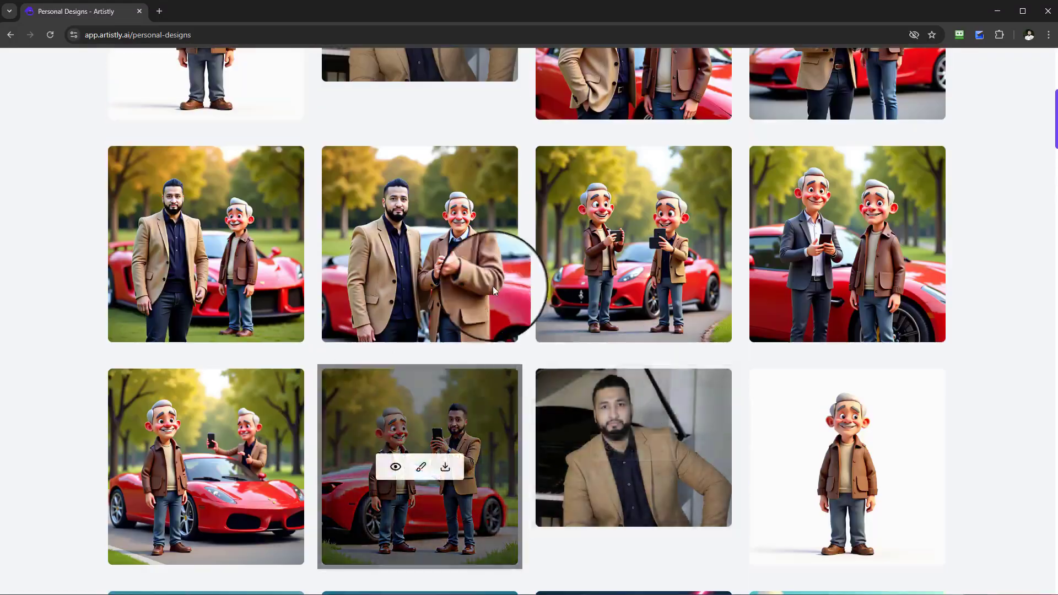
scroll(492, 286, up, 5)
scroll(488, 316, up, 2)
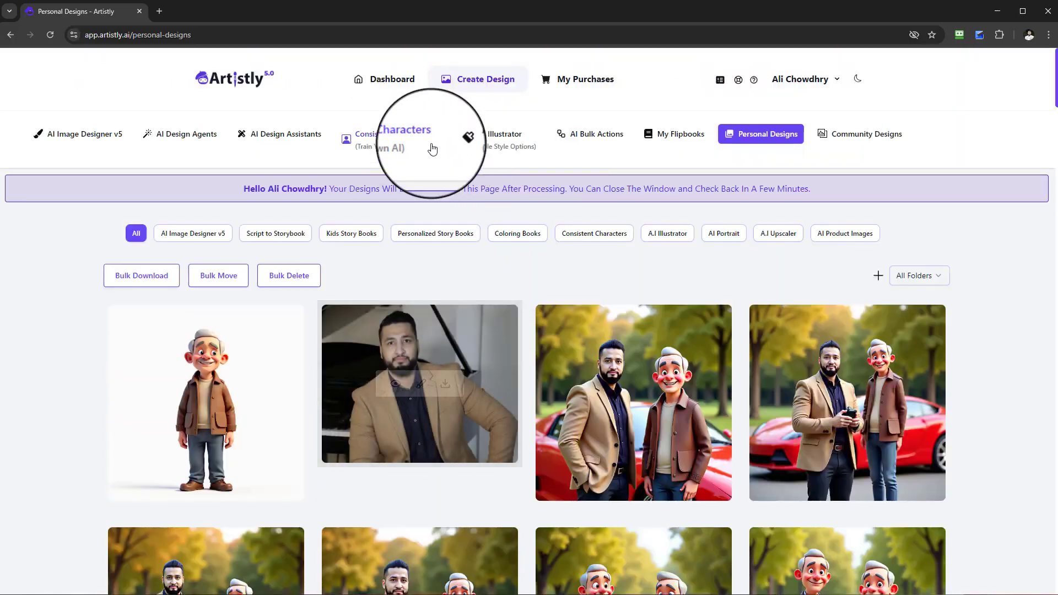
click(408, 145)
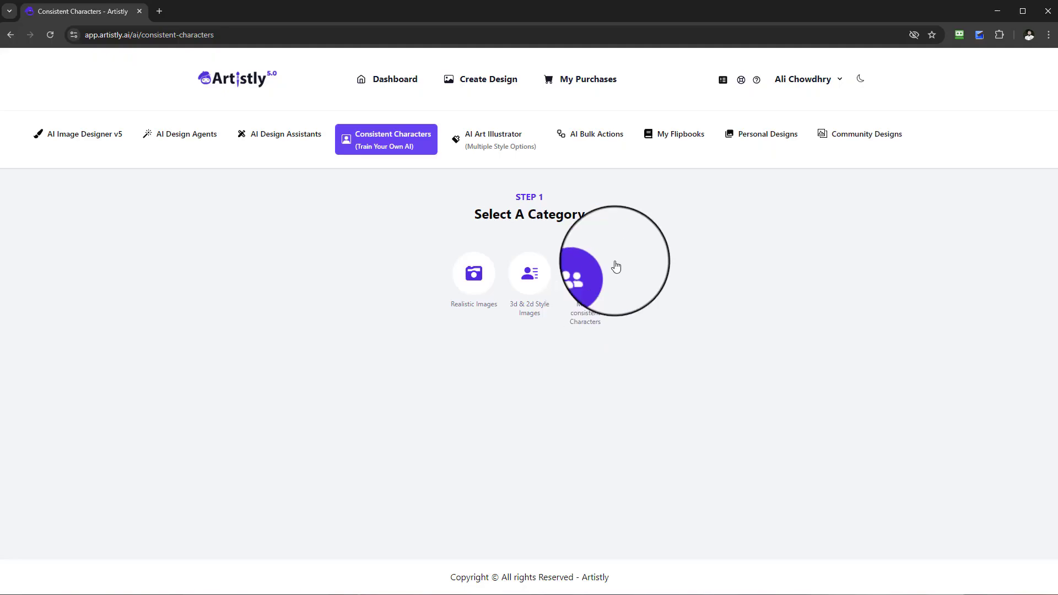
Step: Return to Personal Designs and open the daytime volcano image with the green alien, the boy and the watching crowd in the editor
click(763, 135)
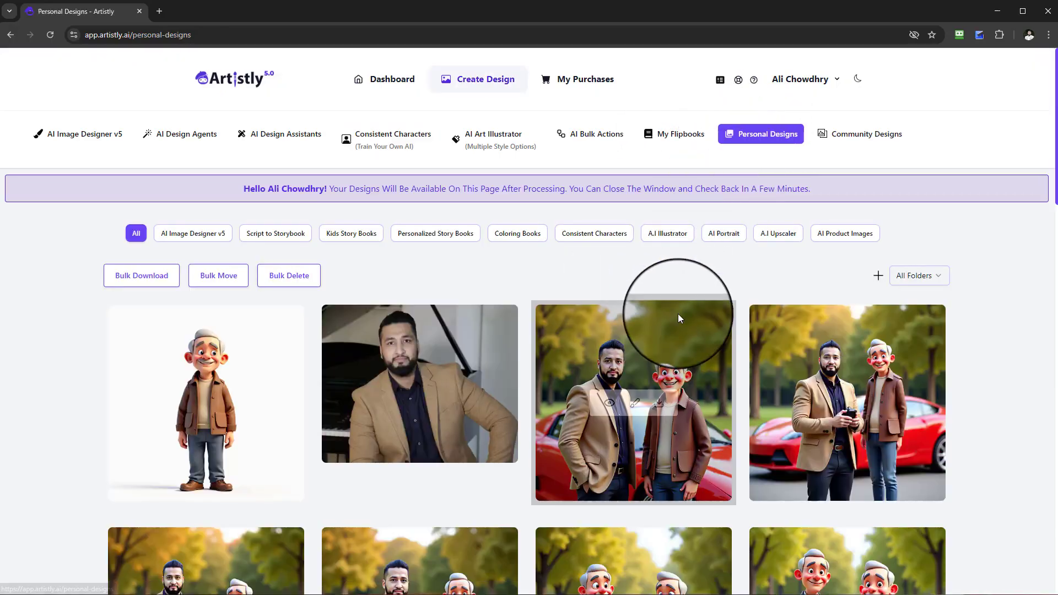
scroll(700, 359, down, 6)
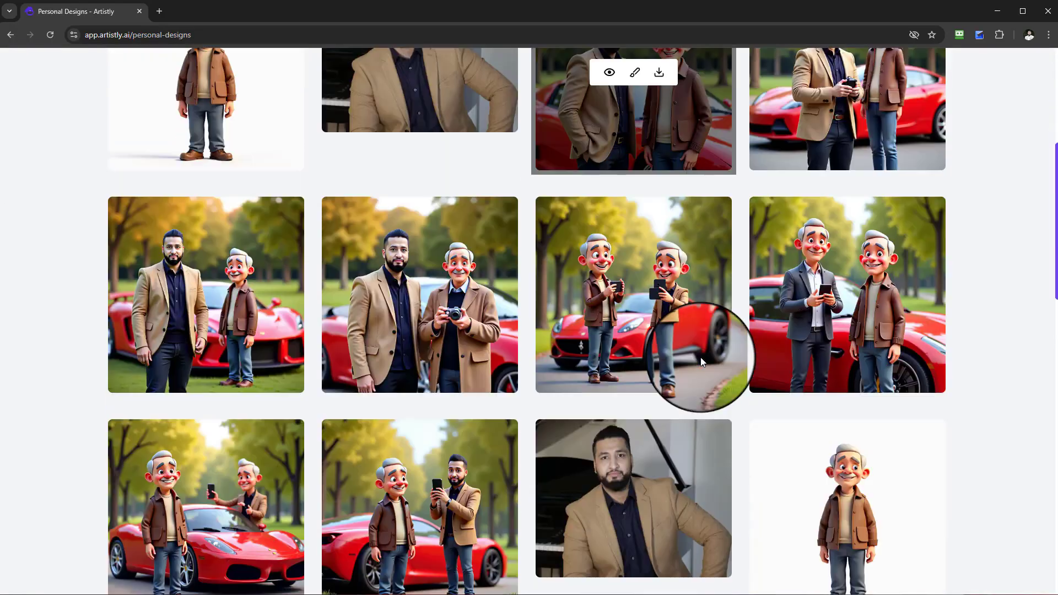
scroll(574, 358, down, 1)
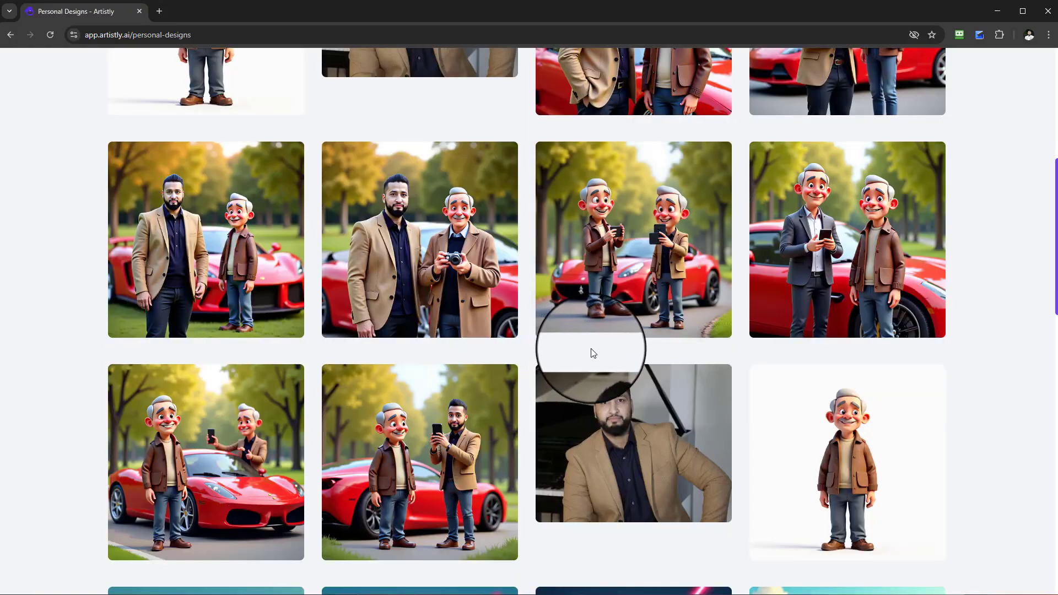
scroll(594, 352, down, 5)
mouse_move(421, 196)
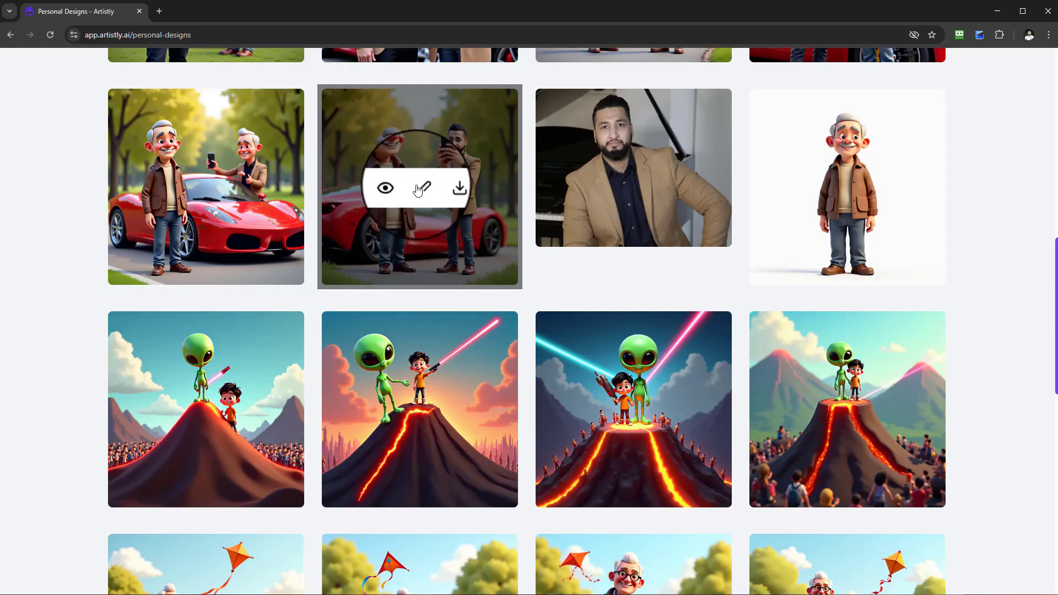
scroll(567, 427, down, 3)
scroll(568, 425, up, 1)
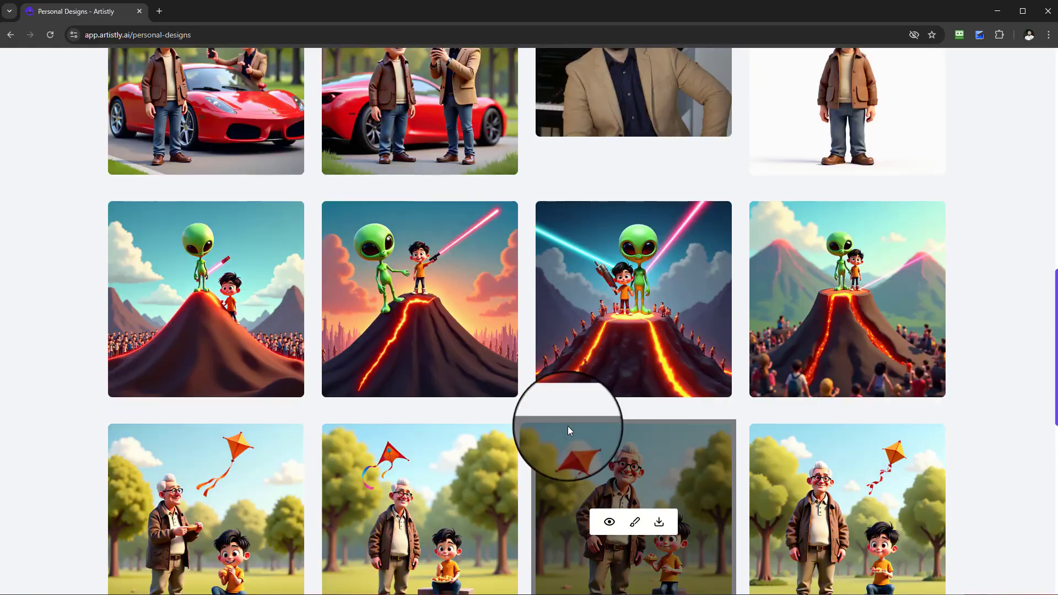
scroll(573, 422, down, 3)
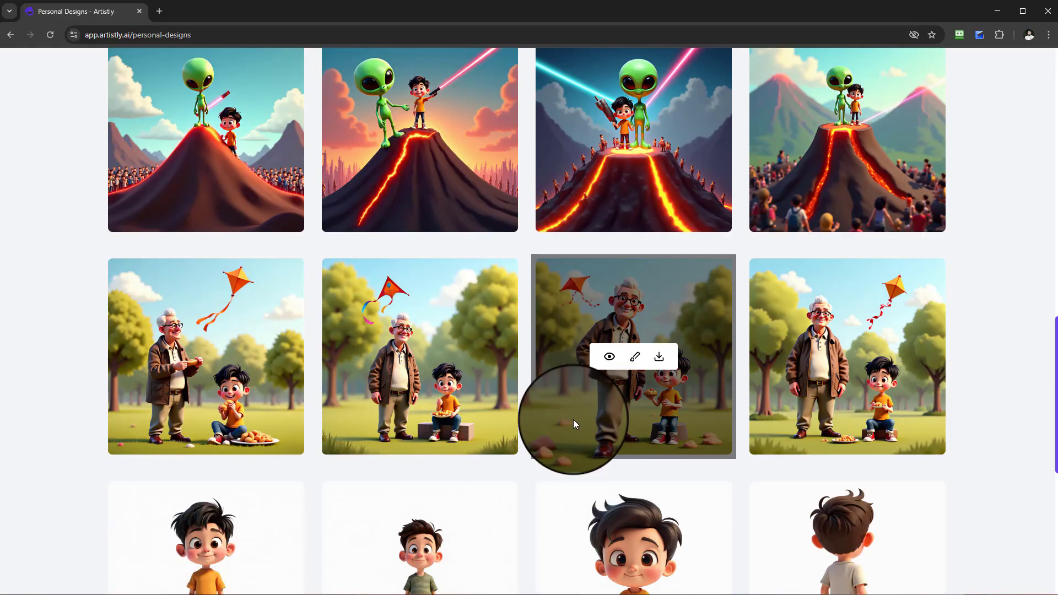
scroll(574, 419, up, 3)
mouse_move(848, 305)
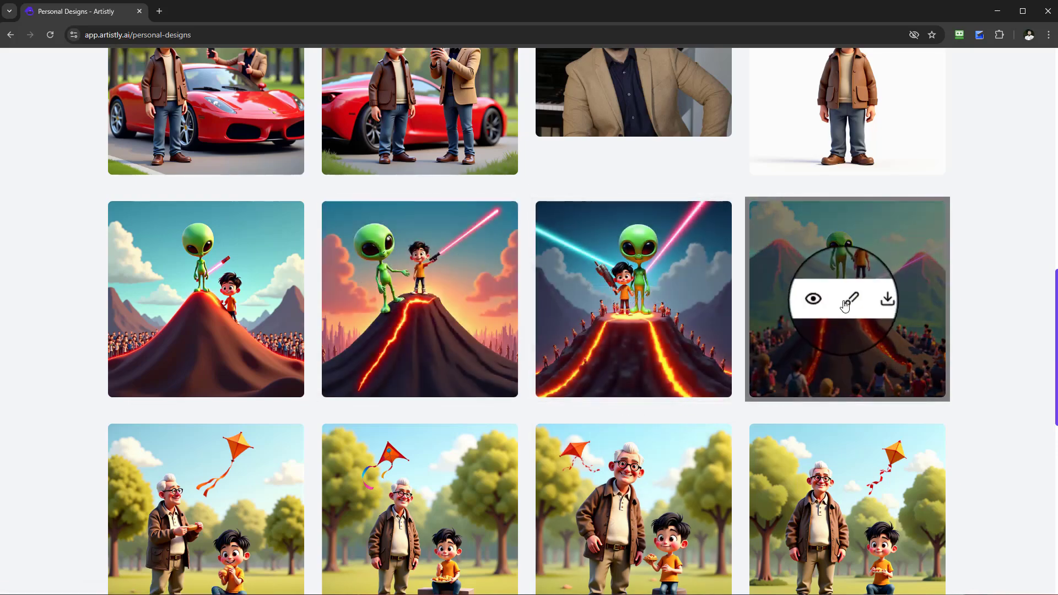
click(849, 301)
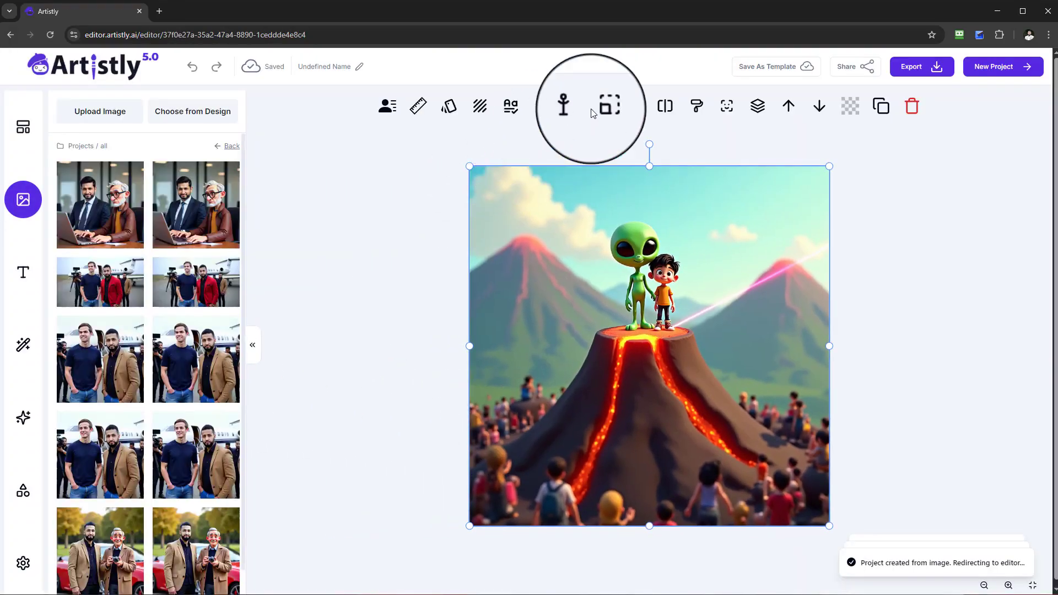
Step: Resize the volcano image to the 16:9 aspect ratio and add the result to the canvas
click(599, 106)
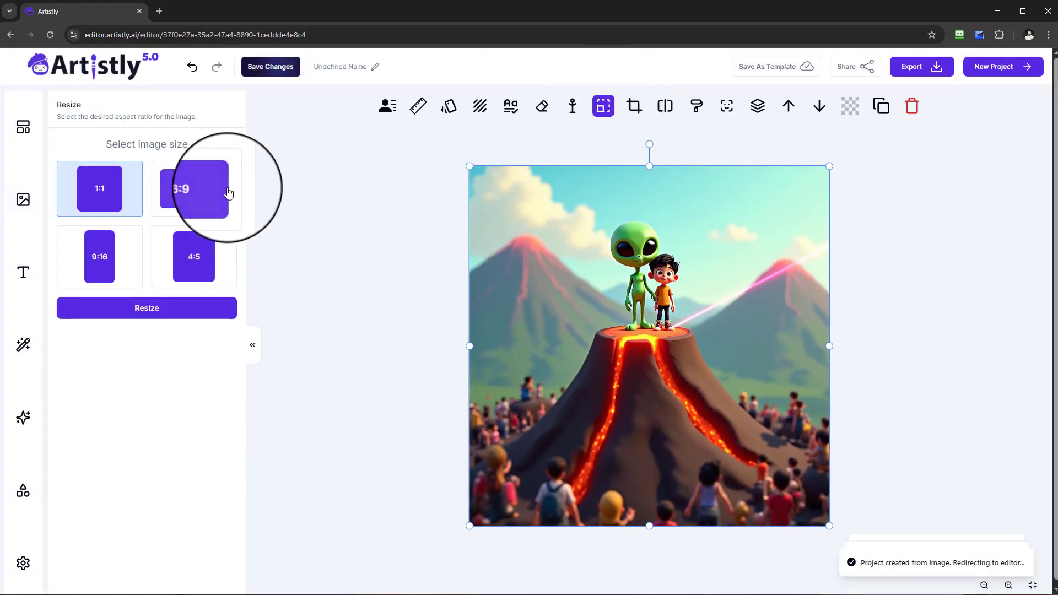
click(220, 190)
click(194, 311)
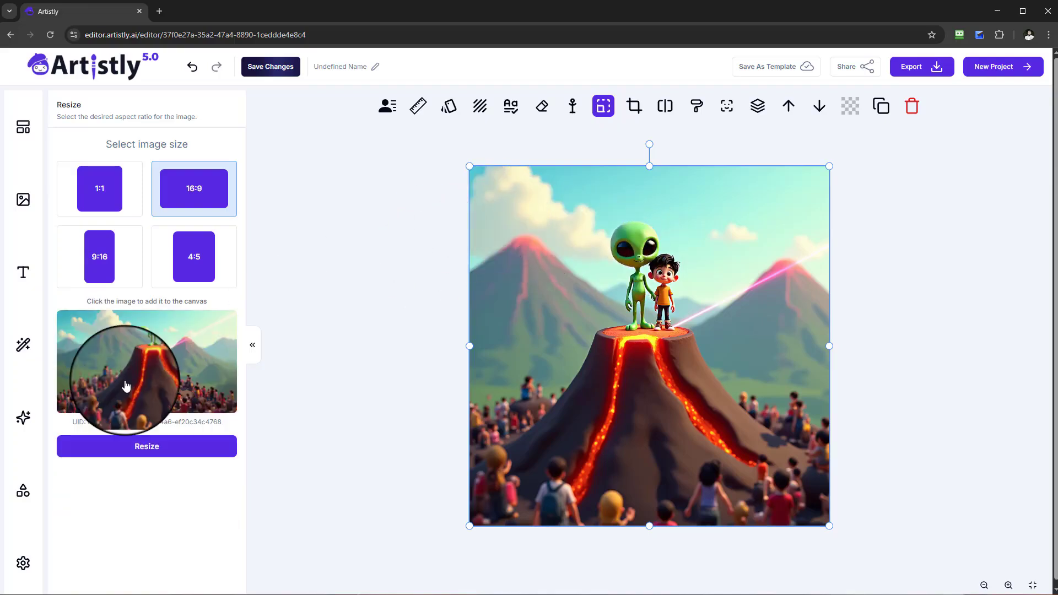
click(118, 369)
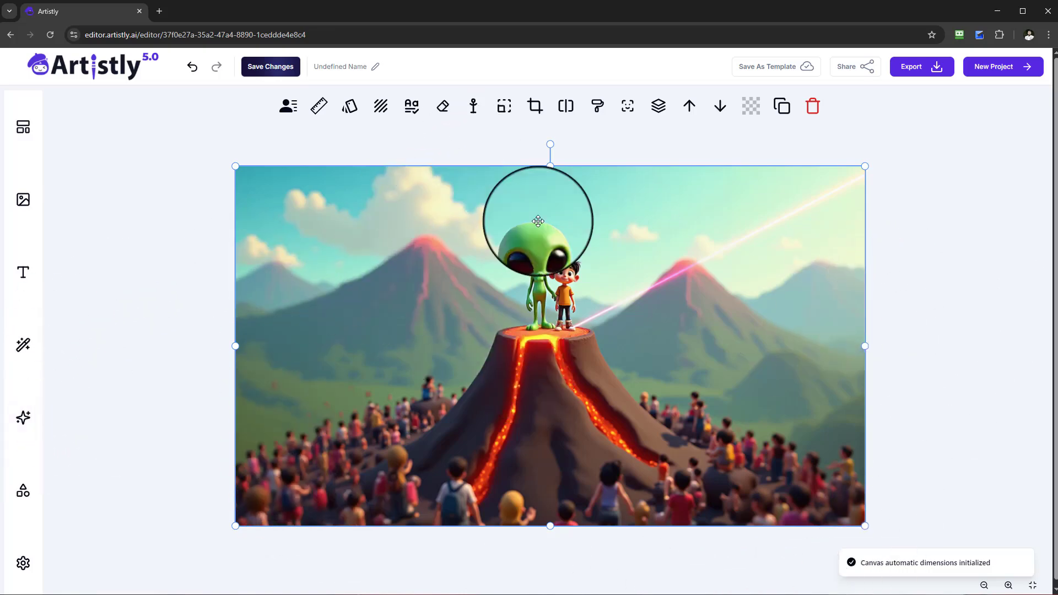
Step: Resize the widescreen volcano image to 9:16, add the result to the canvas and deselect it
click(510, 114)
click(121, 277)
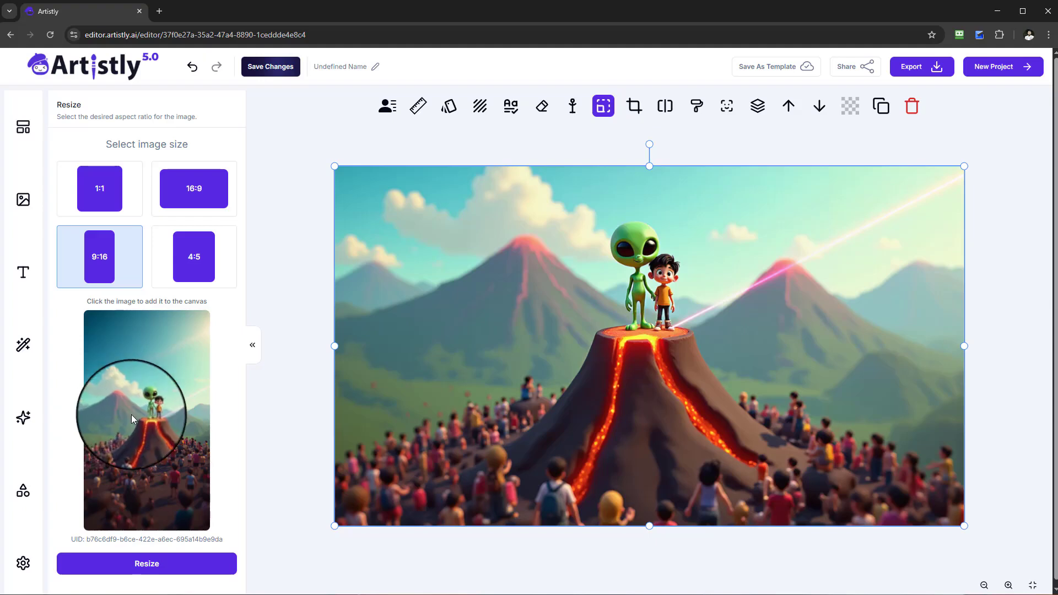
click(141, 407)
click(709, 383)
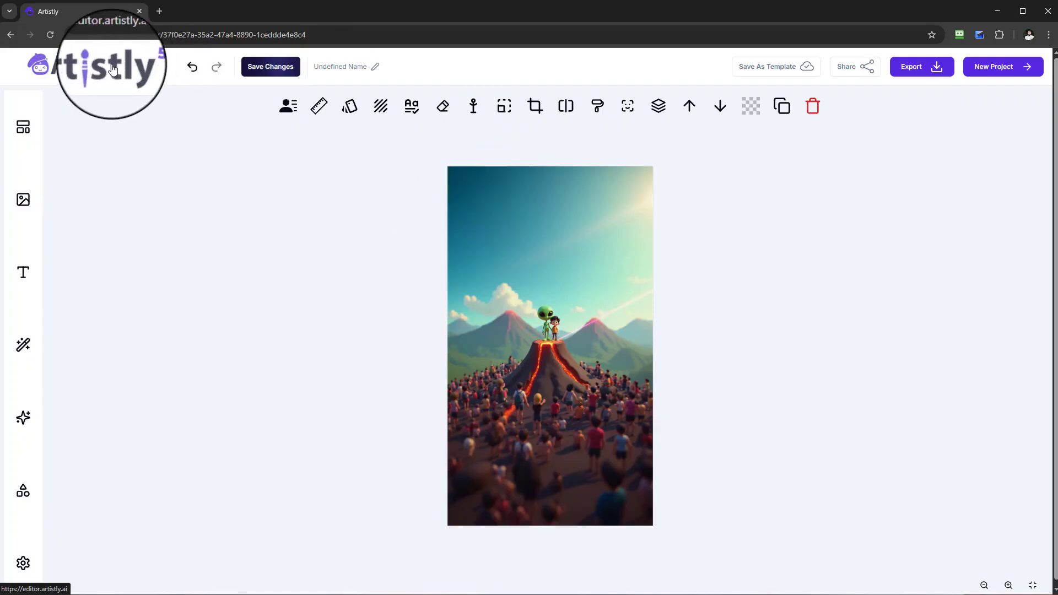
Step: Add a heading text to the canvas and place it centred in the sky near the upper edge of the vertical volcano image
click(37, 281)
click(157, 182)
drag(660, 340, 663, 196)
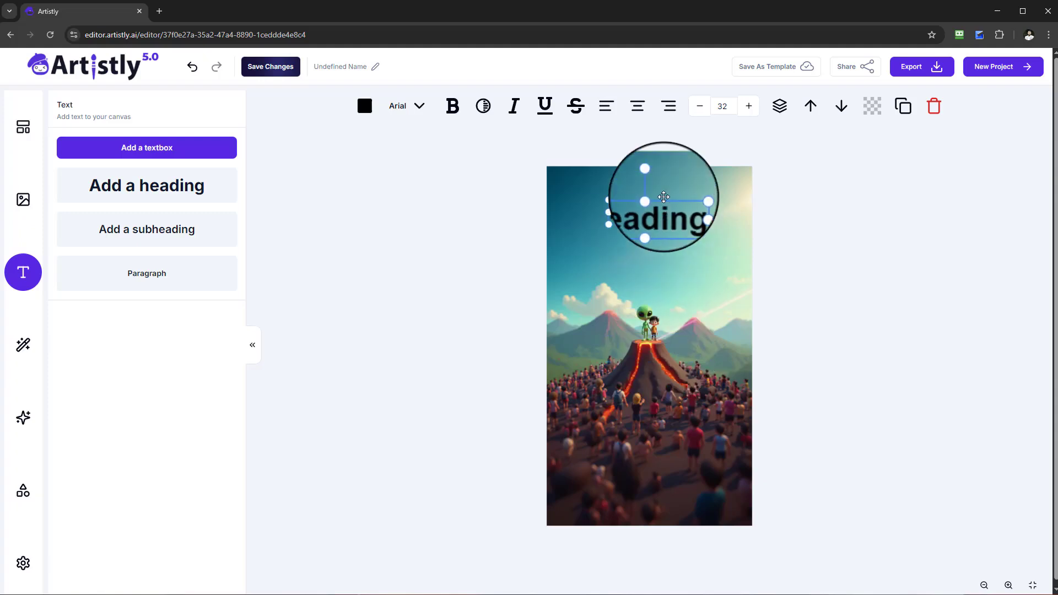
click(709, 190)
click(645, 191)
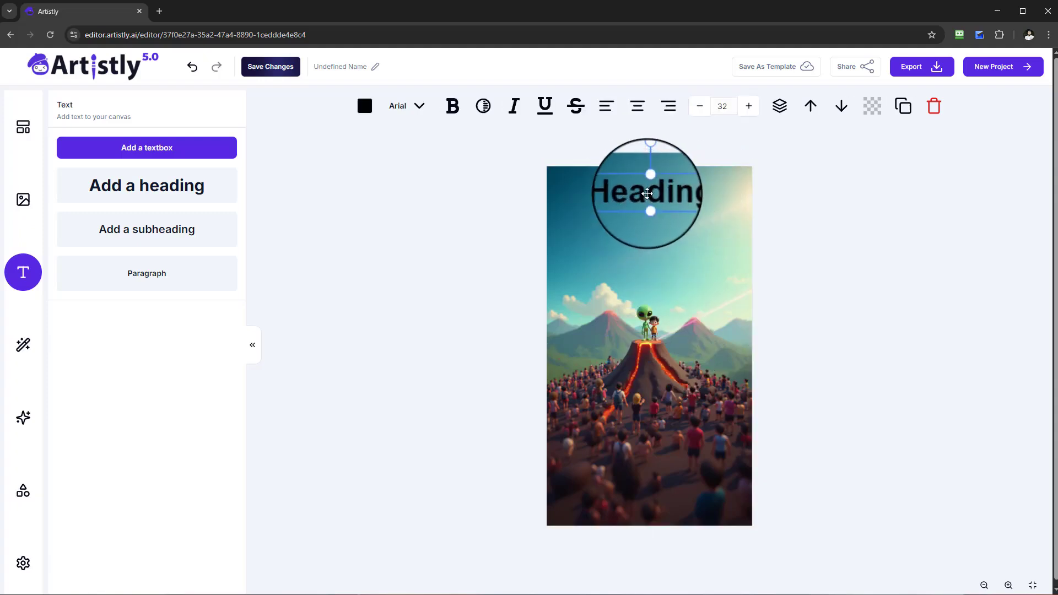
click(644, 190)
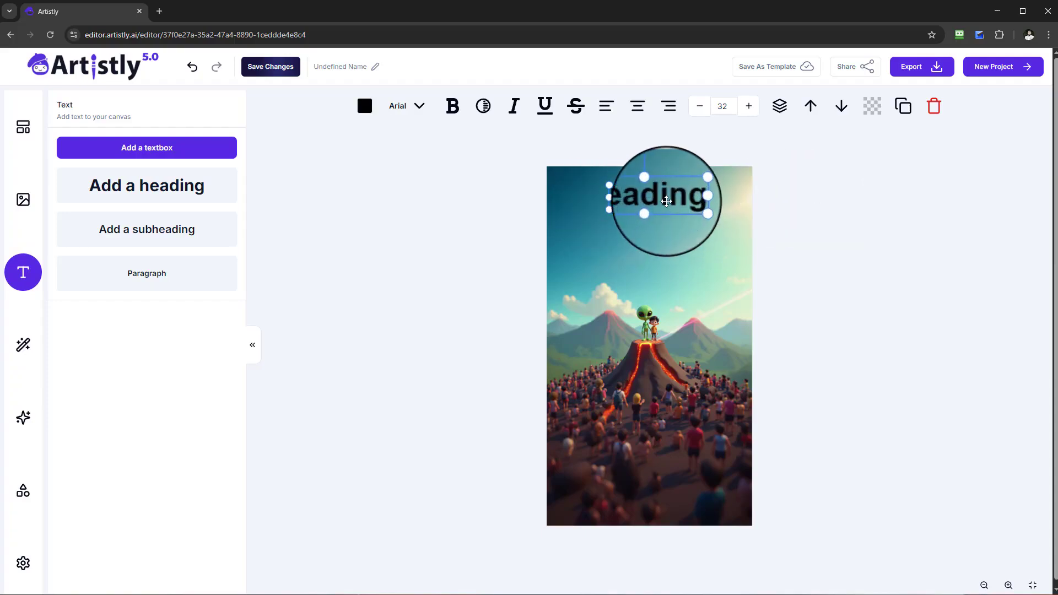
click(822, 226)
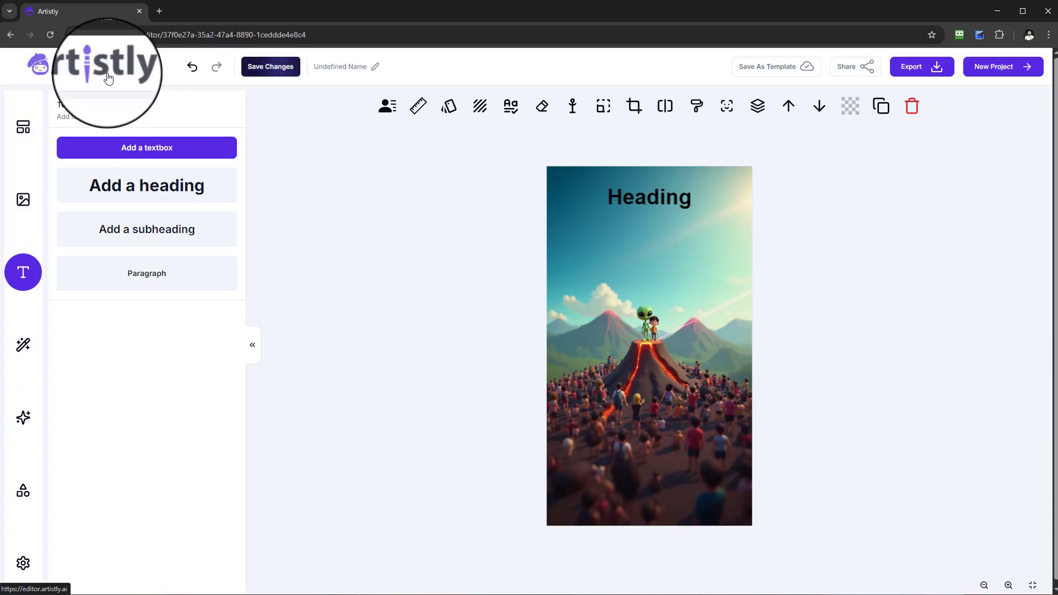
Step: Leave the editor for the main dashboard and open the Multi-consistent Characters category of the Consistent Characters tool
click(108, 79)
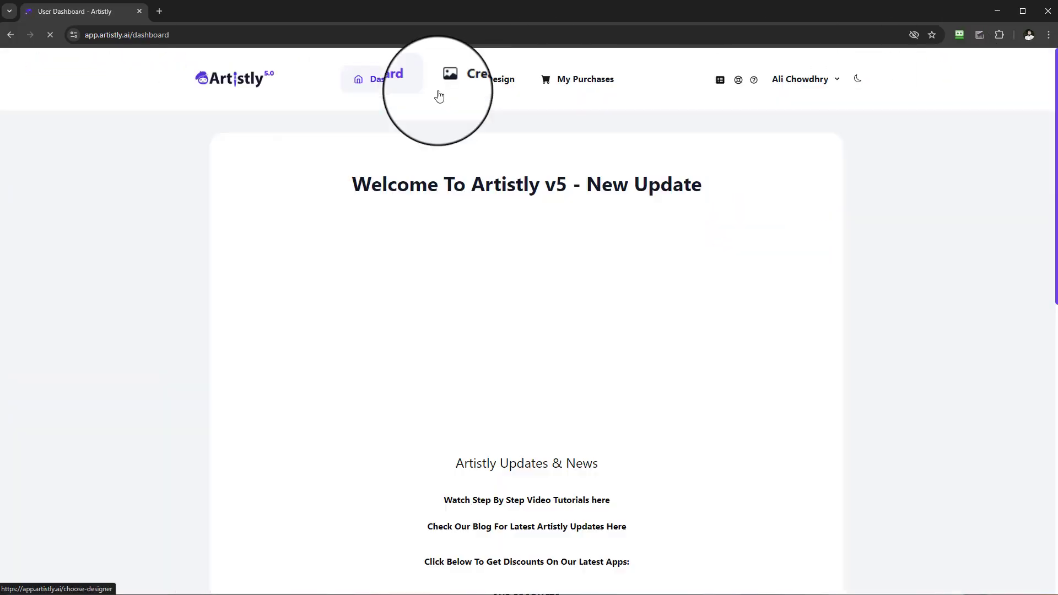
click(488, 86)
click(389, 275)
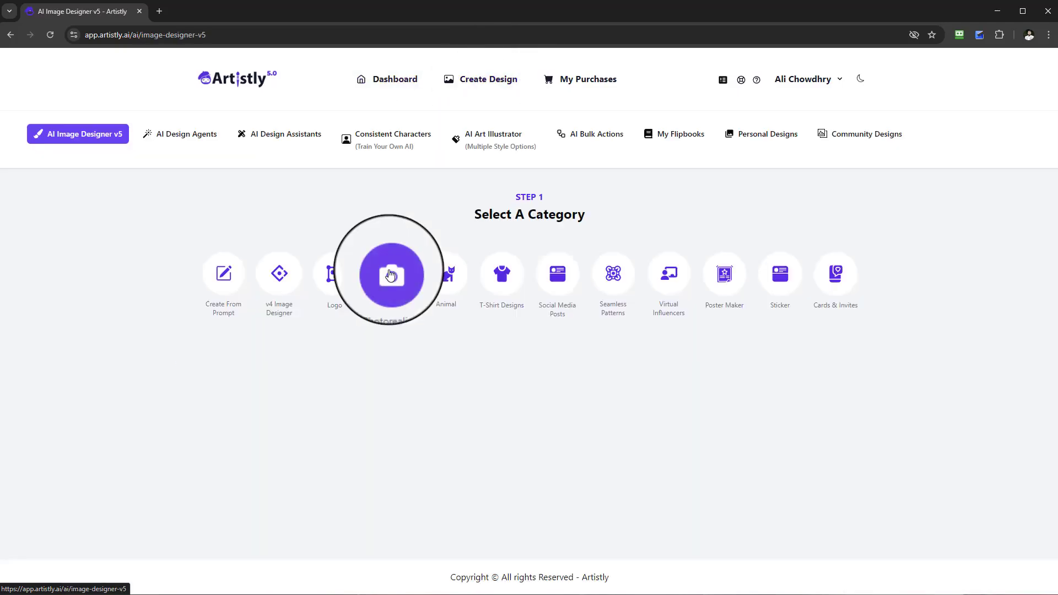
click(395, 145)
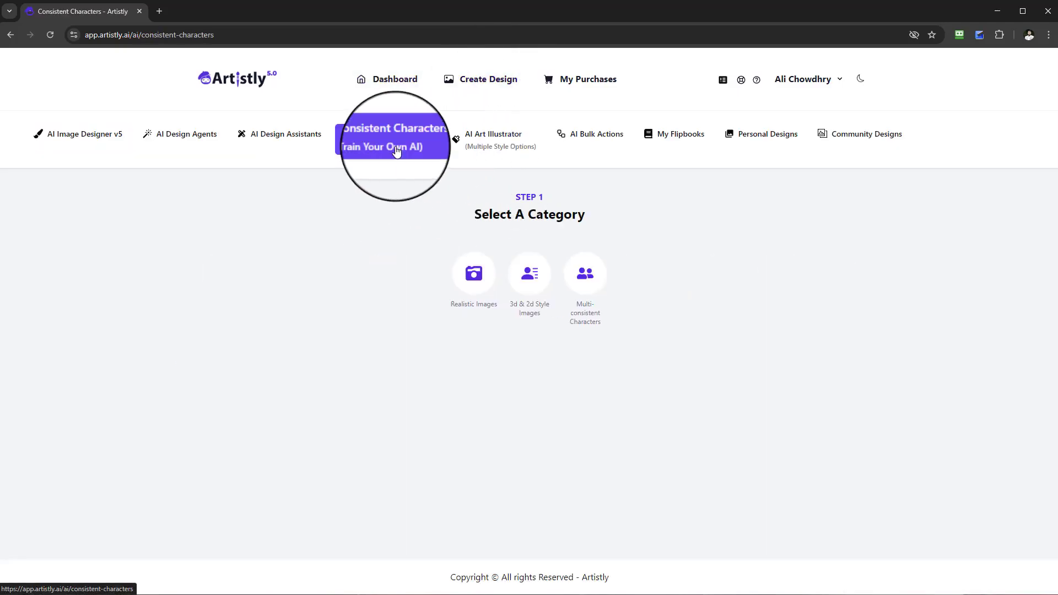
click(590, 282)
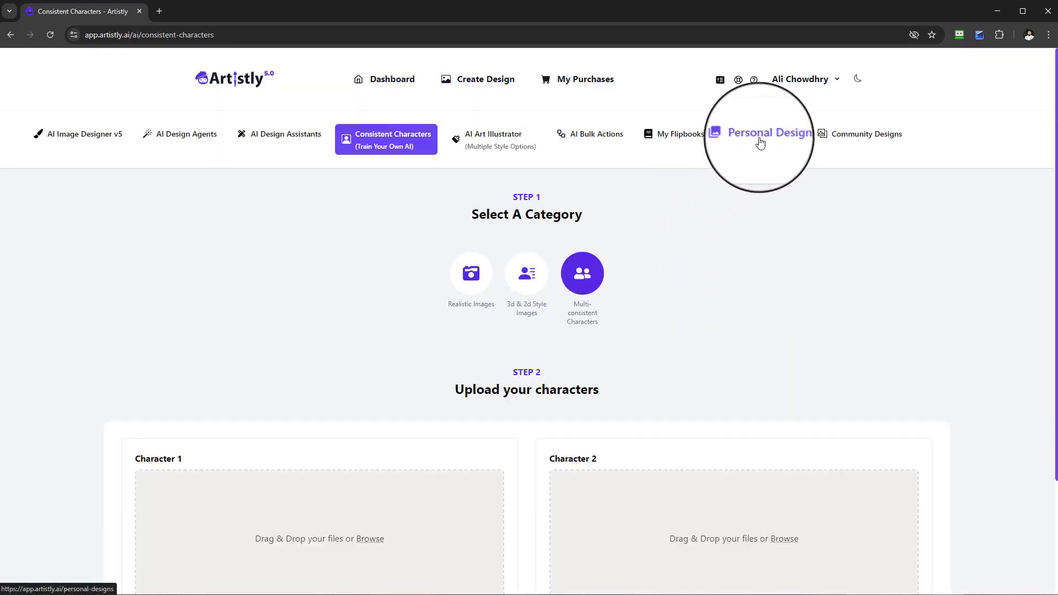
Step: Examine the design prompt of the rightmost park image with the man, the kite and the boy eating in Personal Designs, and close its details
click(760, 142)
scroll(781, 464, down, 15)
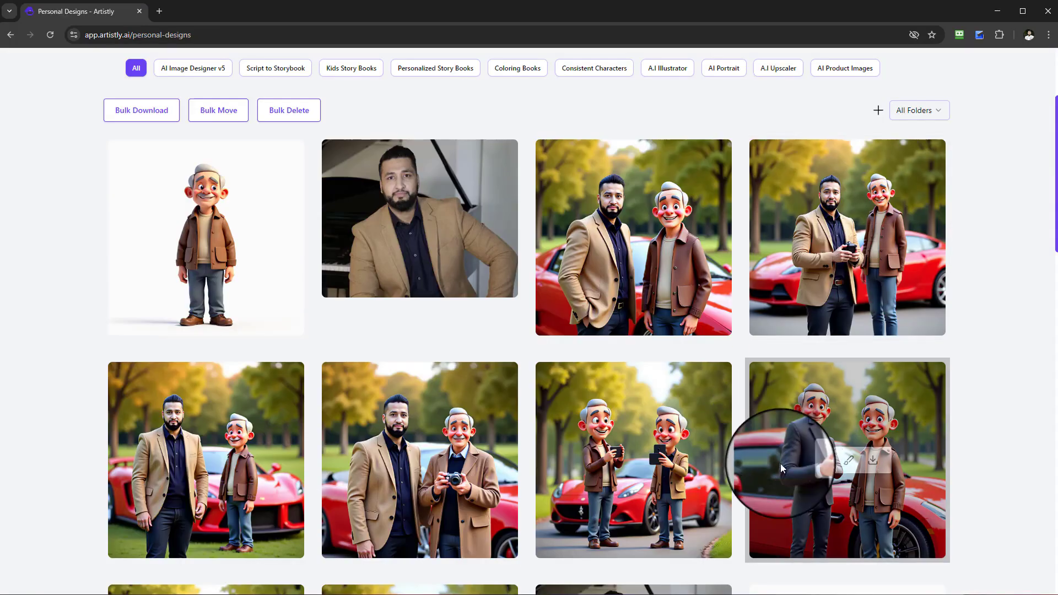
scroll(1016, 474, down, 10)
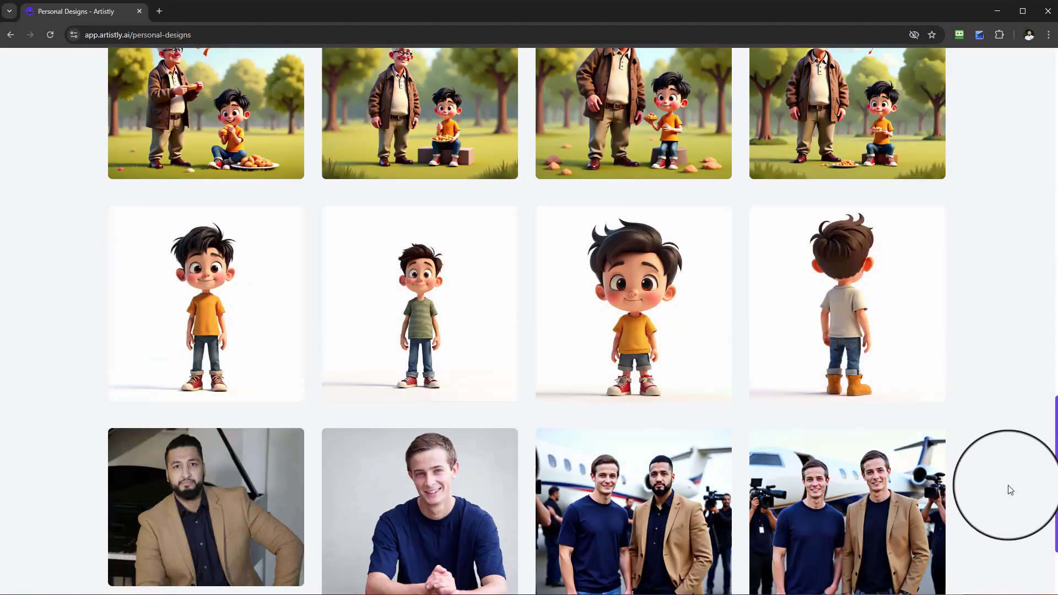
scroll(1009, 484, up, 3)
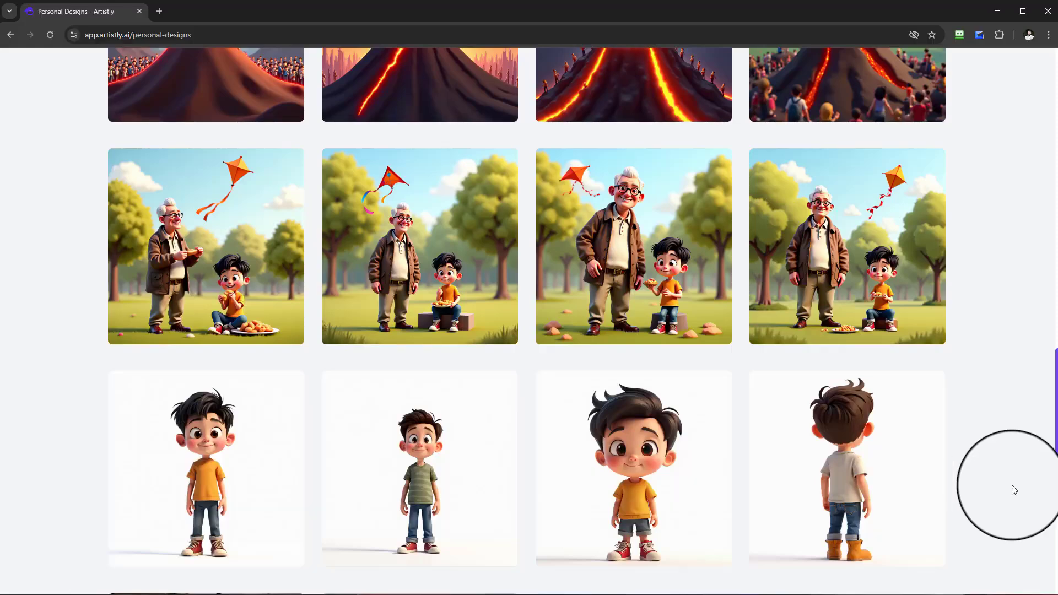
click(822, 245)
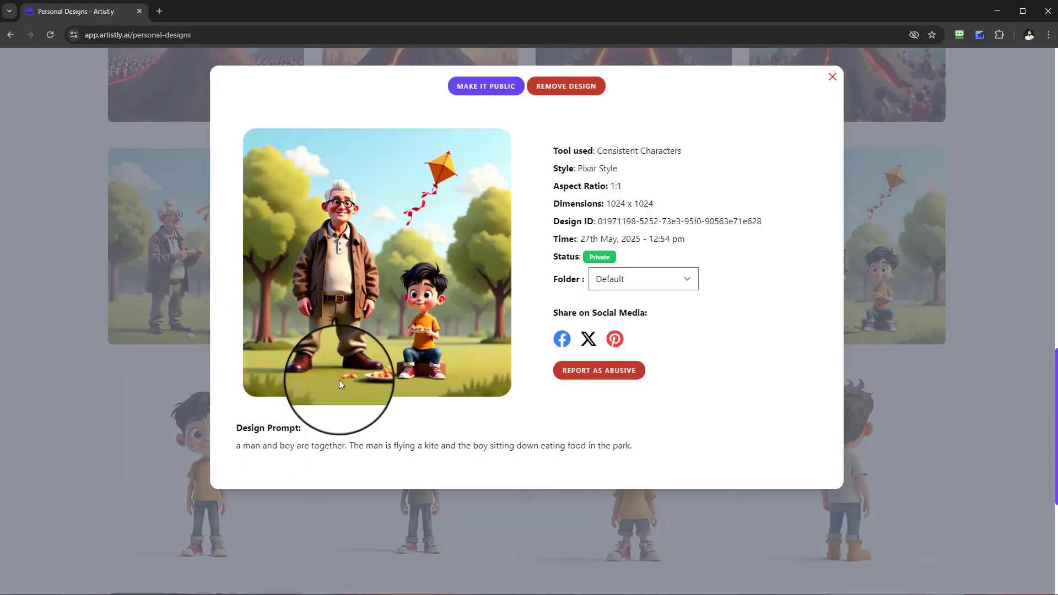
click(833, 82)
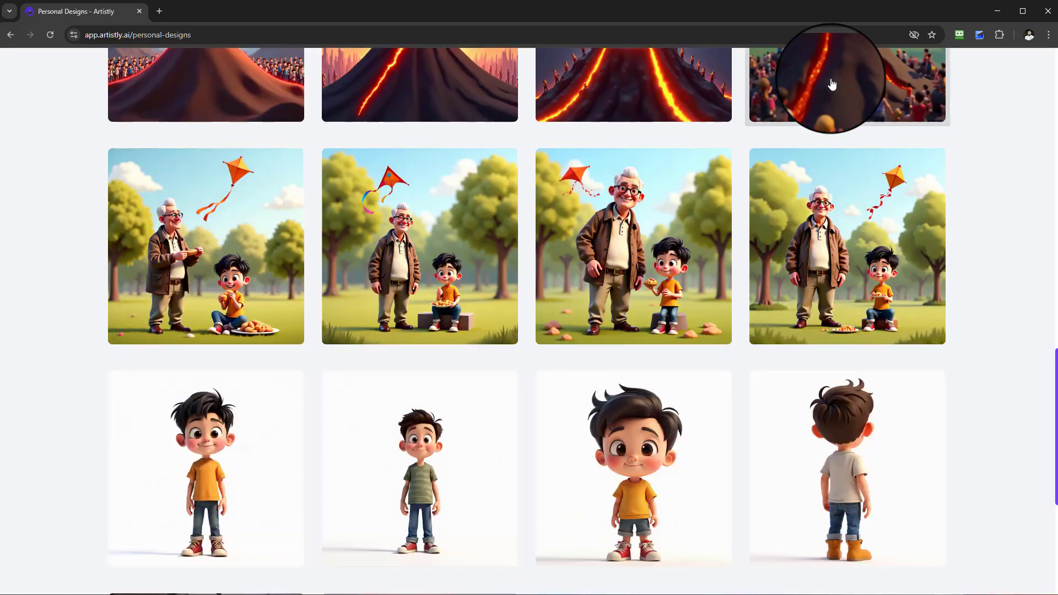
Step: Examine the older multi-character images in Personal Designs, loading further designs down to the airplane and car scenes, and return to the gallery's beginning
scroll(543, 364, up, 1)
scroll(561, 381, down, 6)
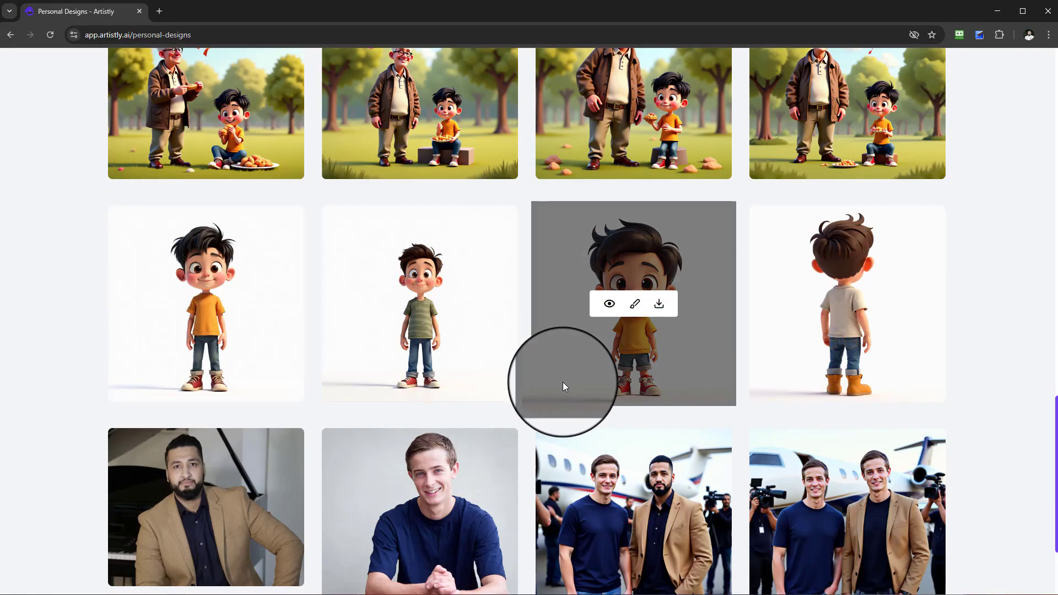
click(523, 527)
scroll(557, 468, down, 13)
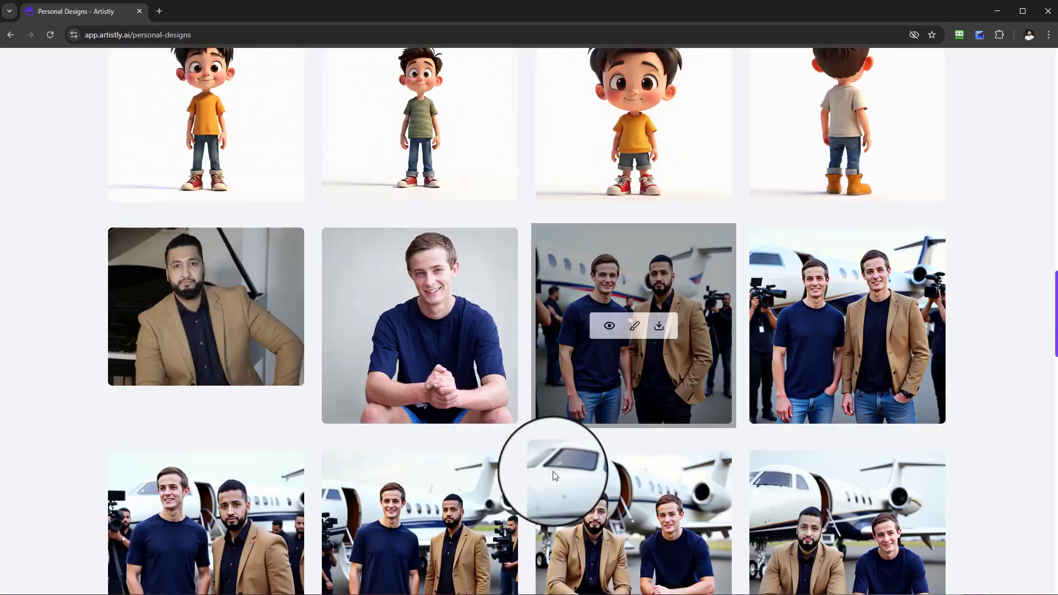
scroll(560, 464, down, 10)
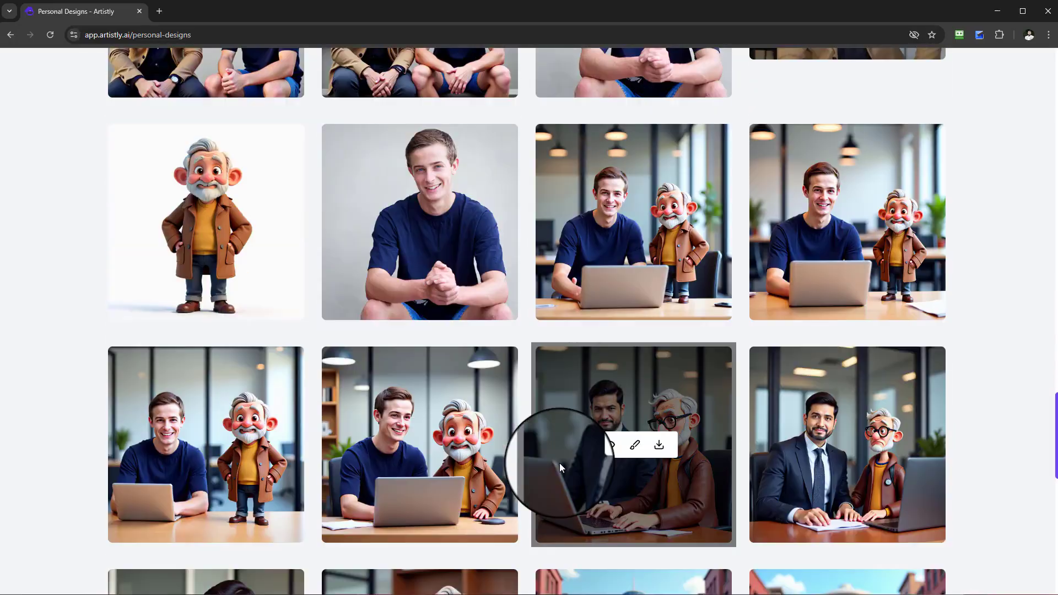
scroll(560, 466, down, 5)
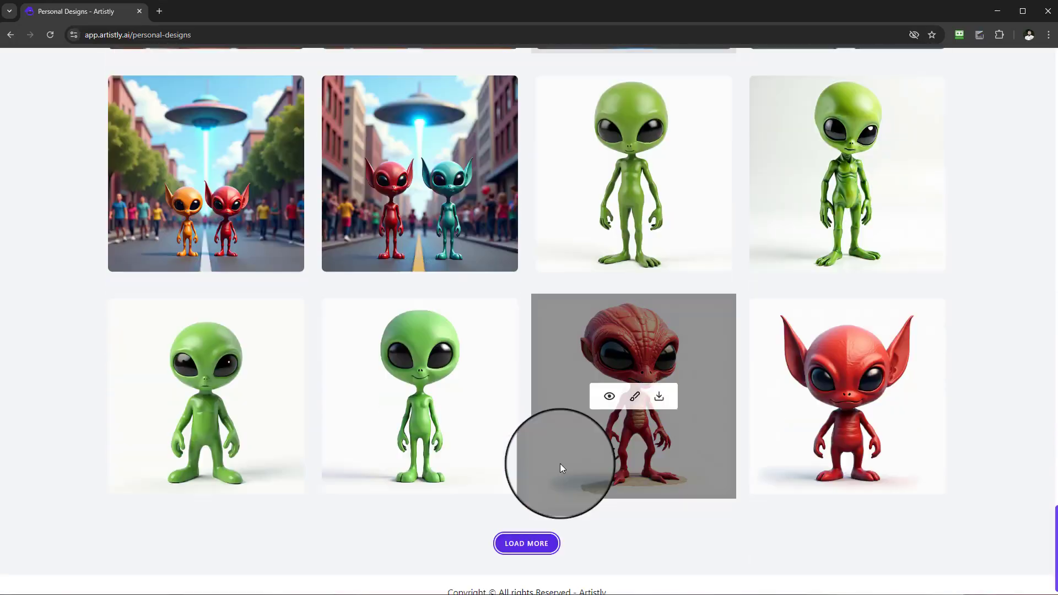
click(531, 539)
scroll(558, 485, down, 11)
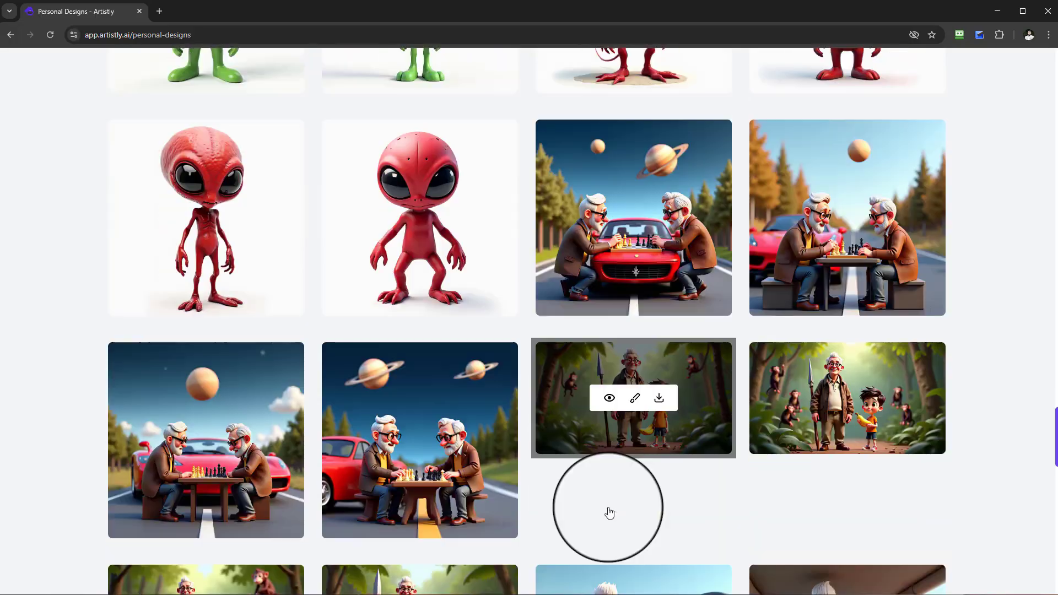
scroll(1016, 493, down, 6)
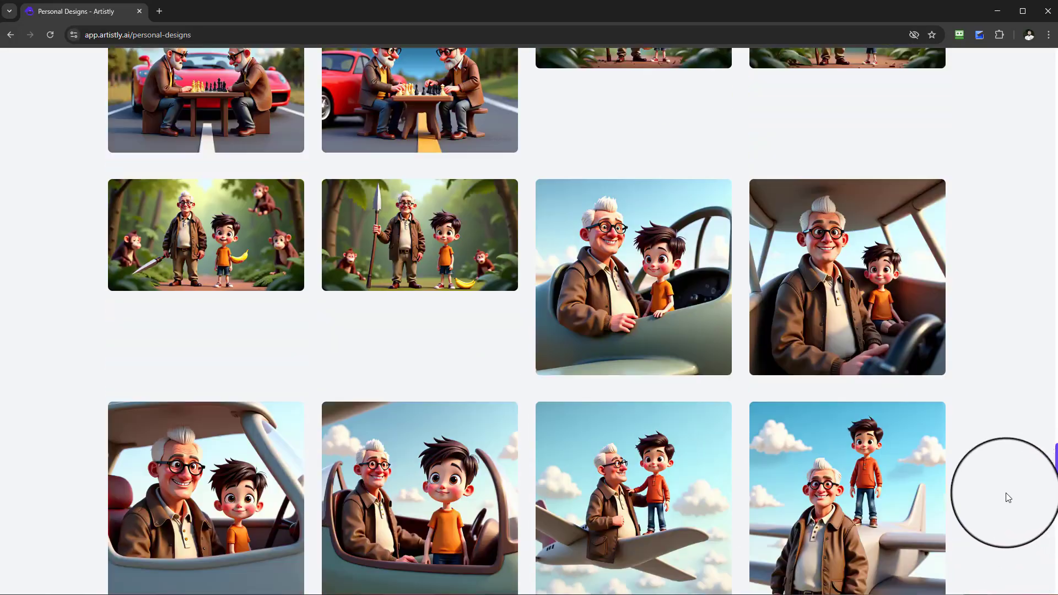
scroll(1016, 493, down, 3)
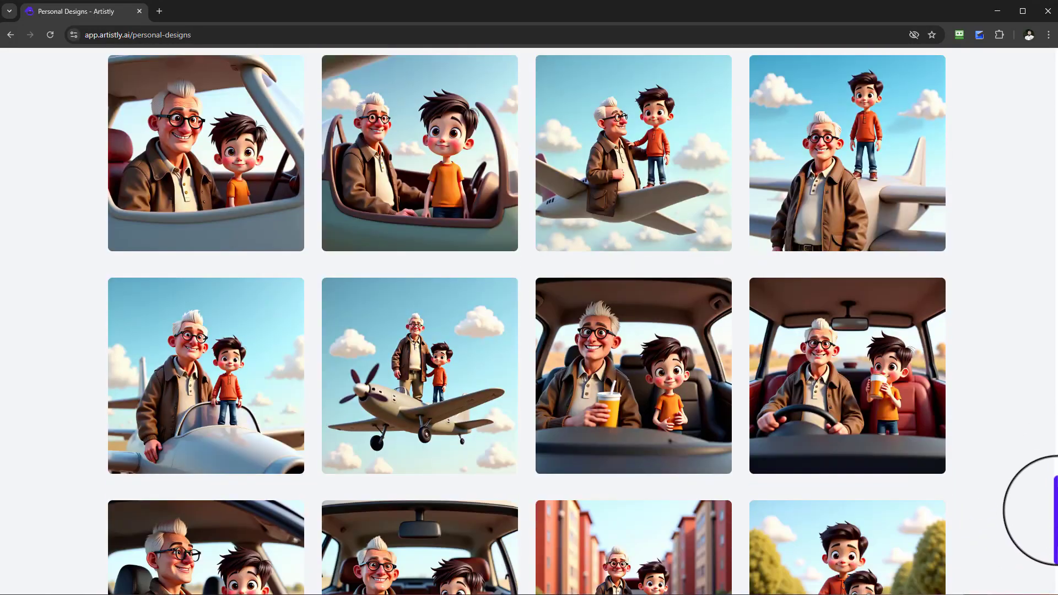
drag(1054, 510, 1055, 483)
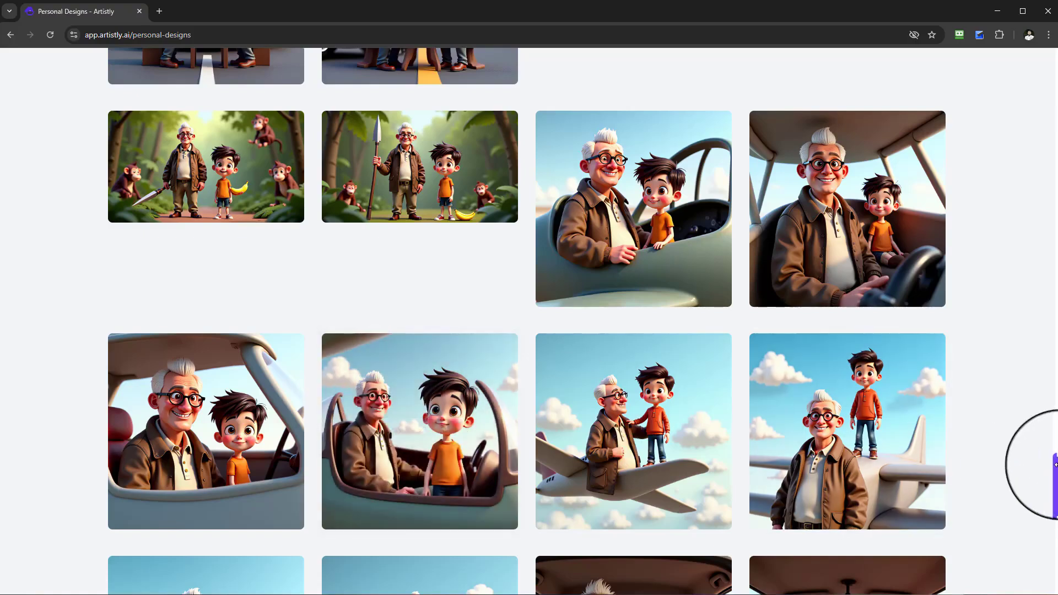
drag(1055, 465, 1054, 83)
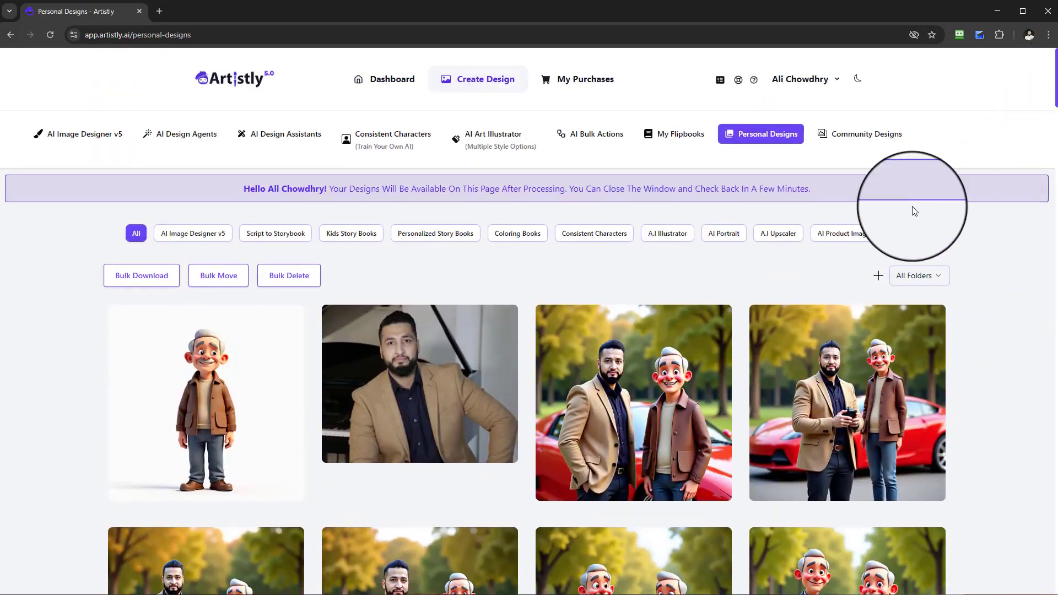